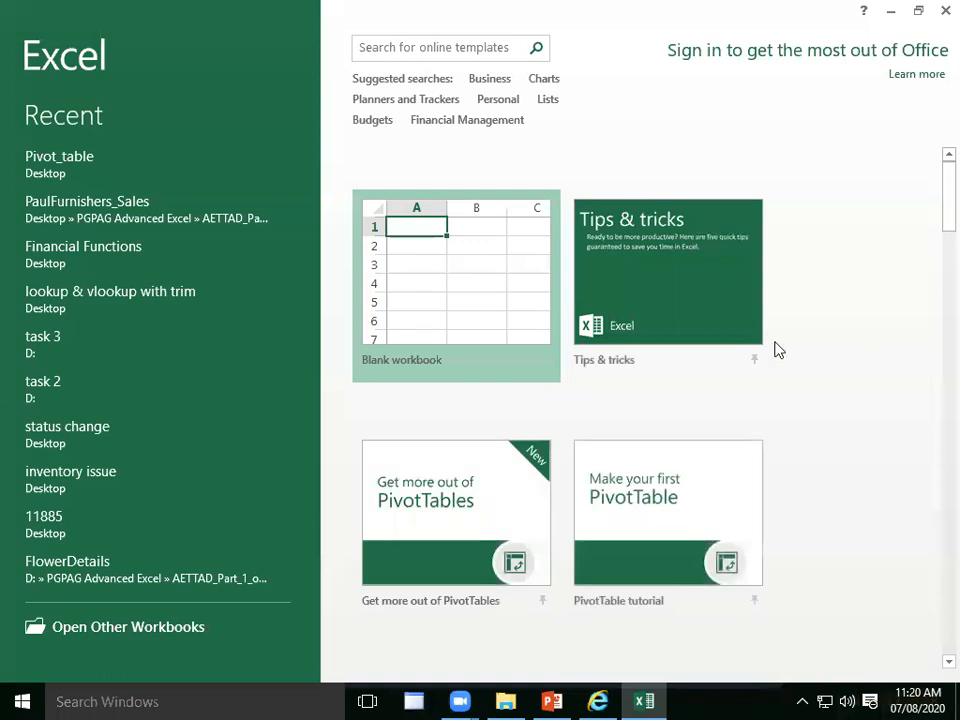
# - Create a blank workbook and enter the headers Qtr in B2 and Sales in C2
pyautogui.click(500, 295)
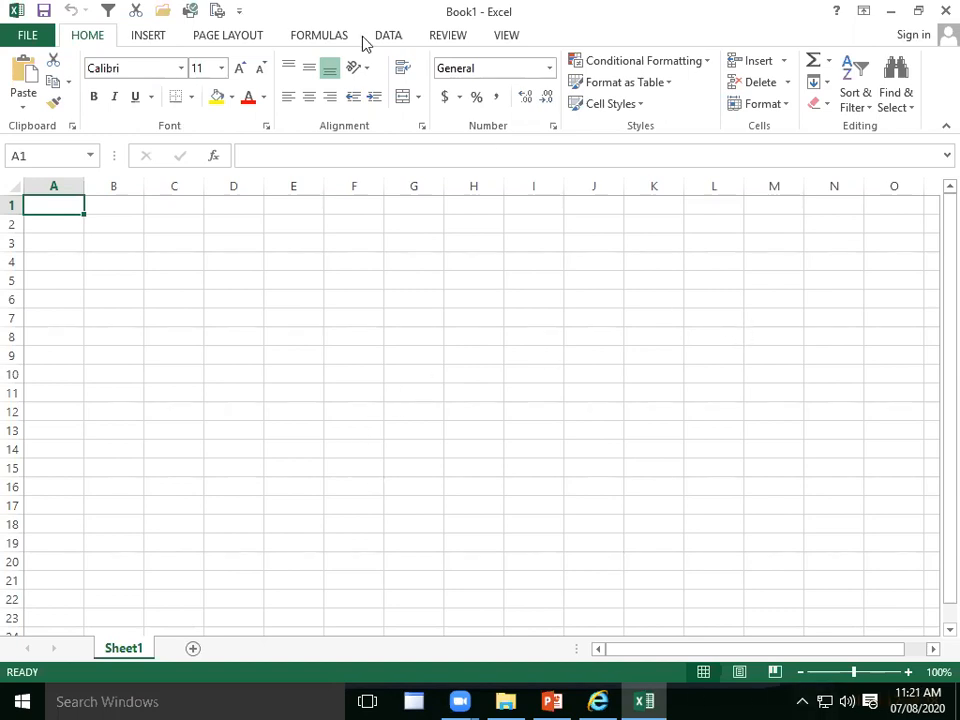
pyautogui.scroll(3, 210, 280)
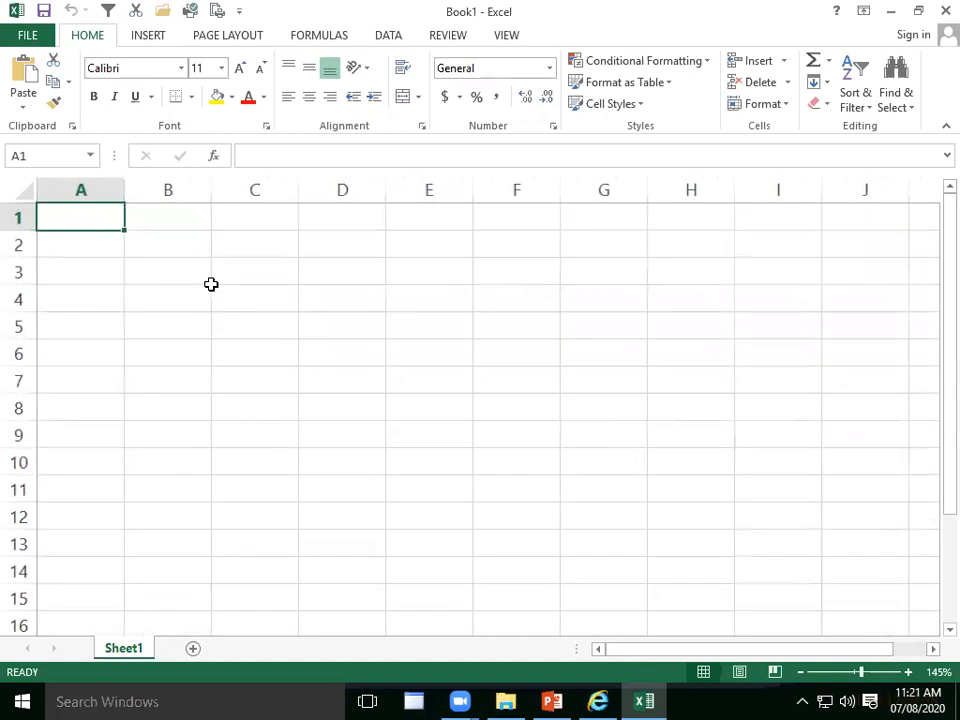
pyautogui.click(156, 225)
pyautogui.click(109, 253)
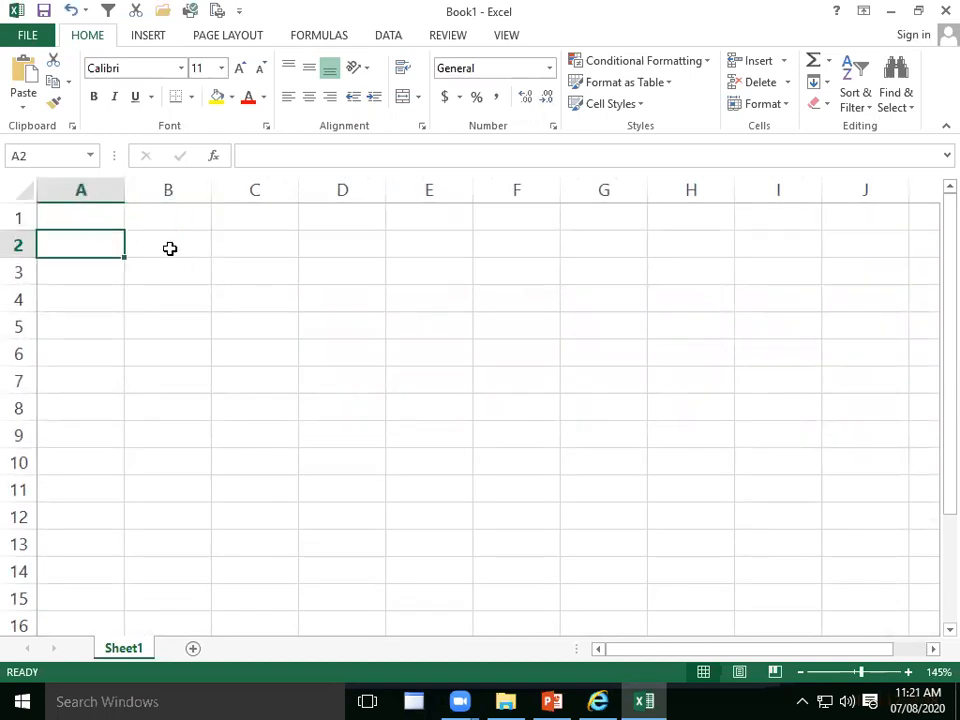
pyautogui.click(89, 207)
pyautogui.click(148, 248)
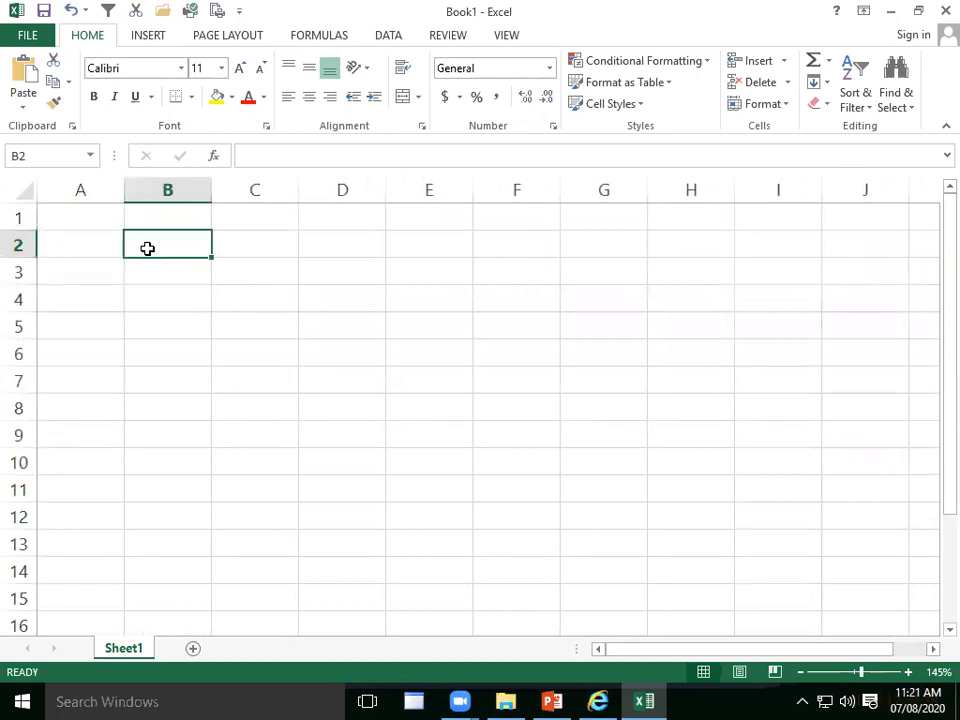
pyautogui.write('Qtr')
pyautogui.press('Tab')
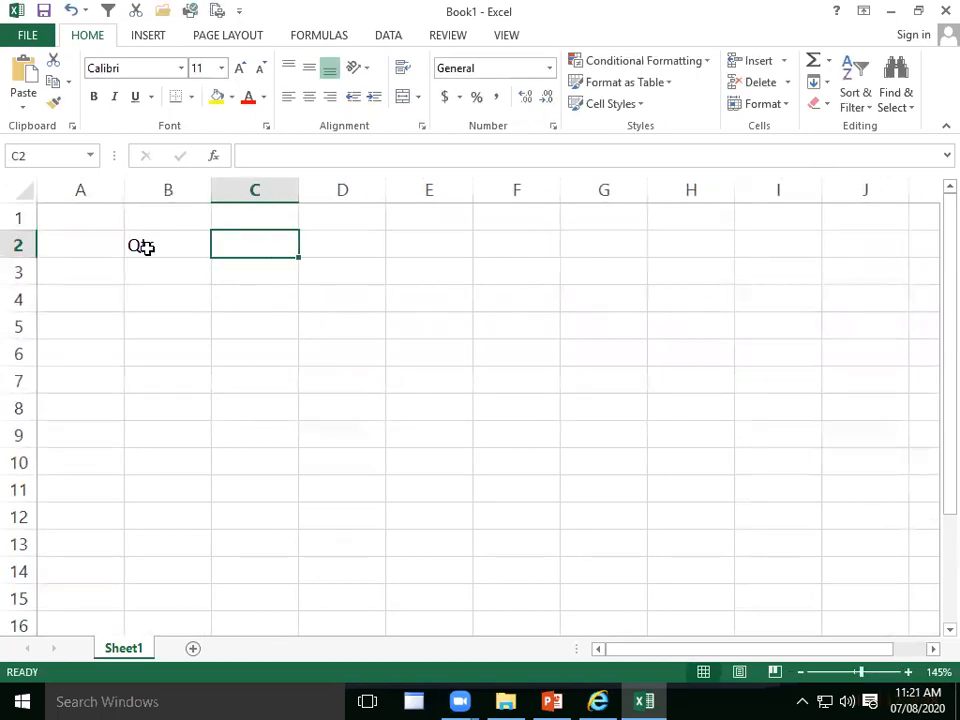
pyautogui.write('Sales')
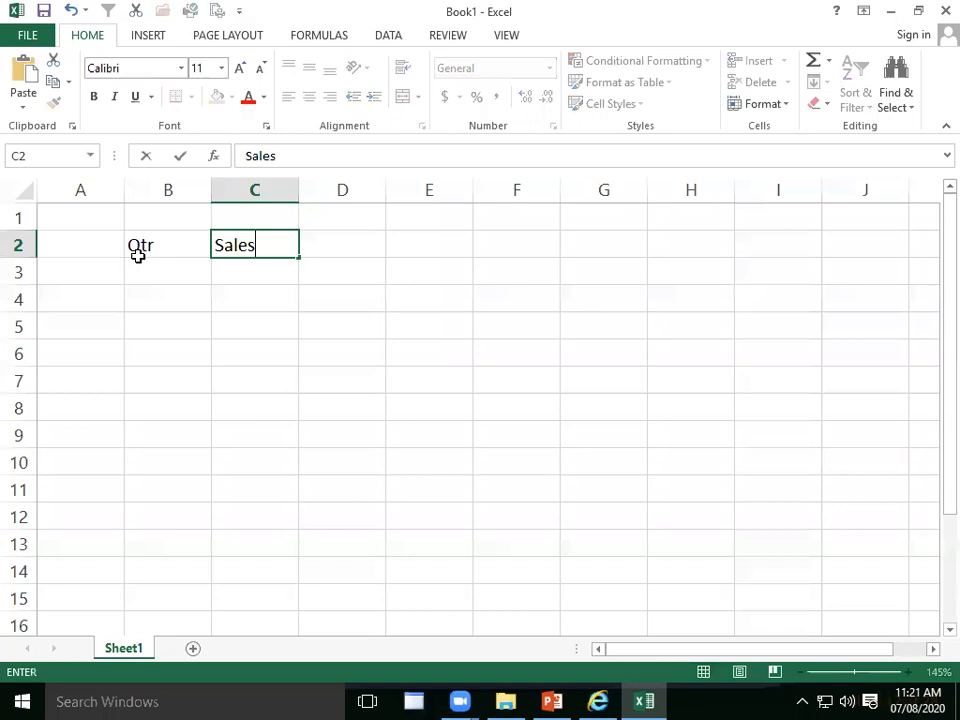
# - Enter the quarter labels Qtr1, Qtr2, Qtr3 and Qtr4 in cells B3 to B6
pyautogui.click(143, 255)
pyautogui.click(147, 278)
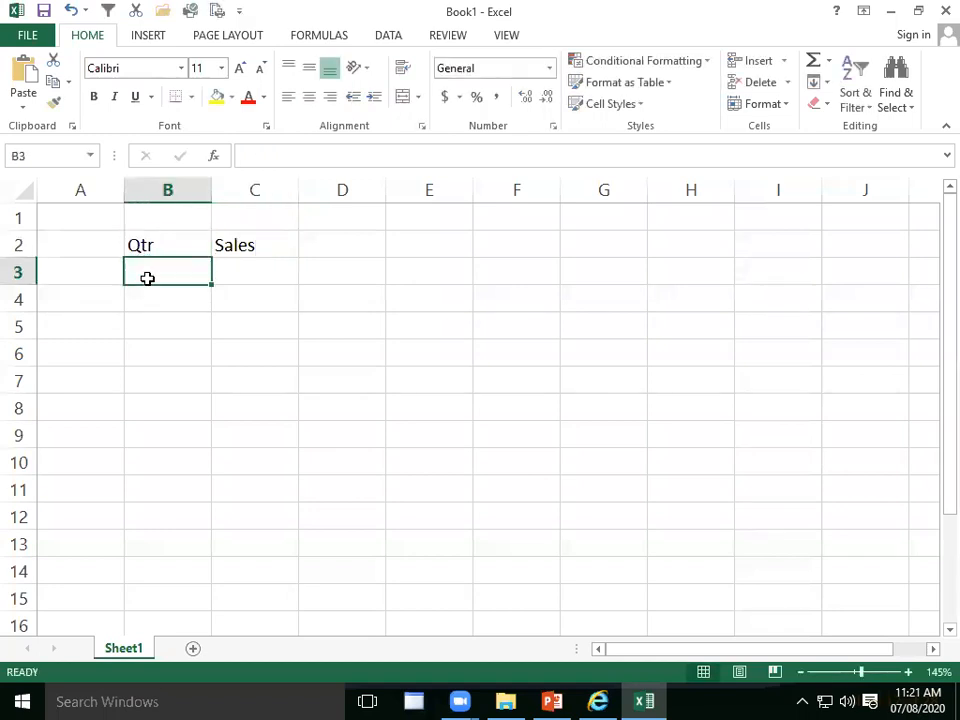
pyautogui.write('Qtr1')
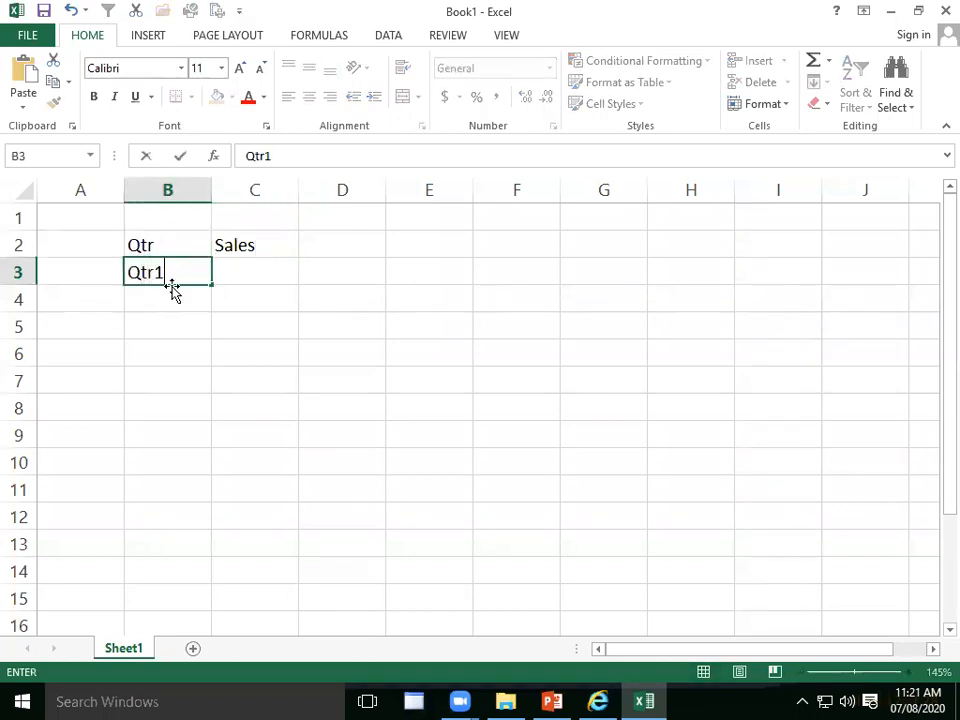
pyautogui.click(171, 293)
pyautogui.write('Qtr2')
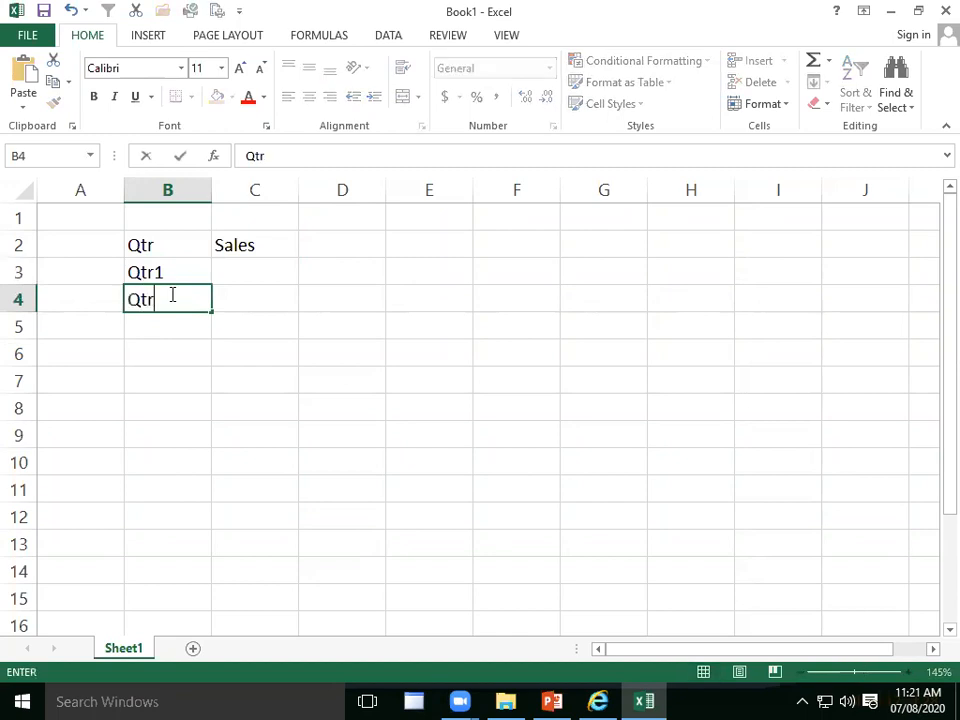
pyautogui.click(173, 330)
pyautogui.write('Qtr3')
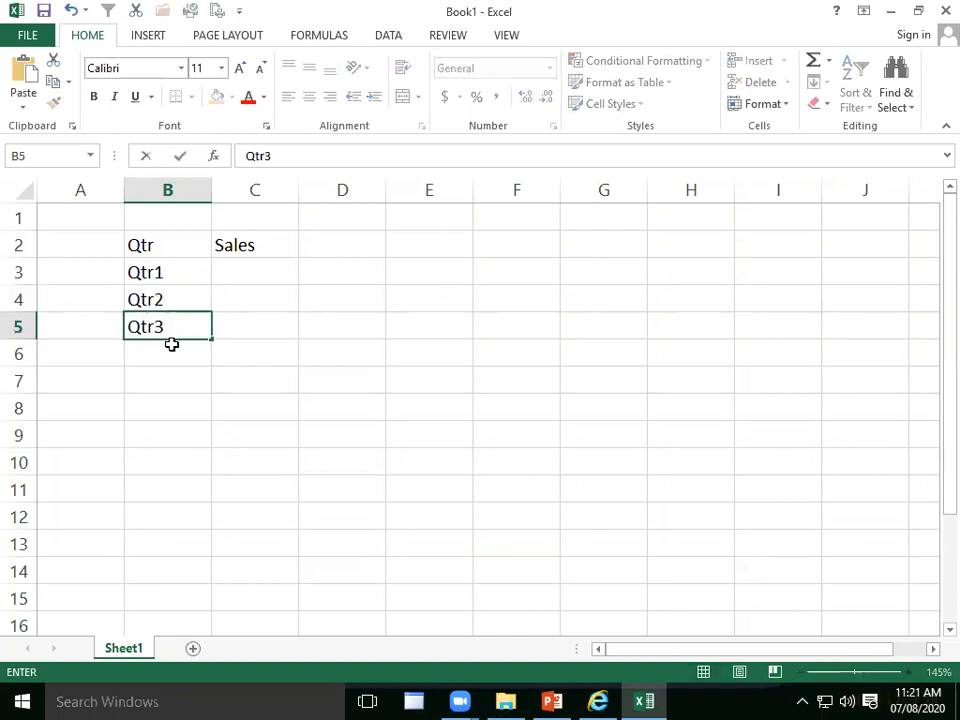
pyautogui.click(172, 344)
pyautogui.write('Qtr4')
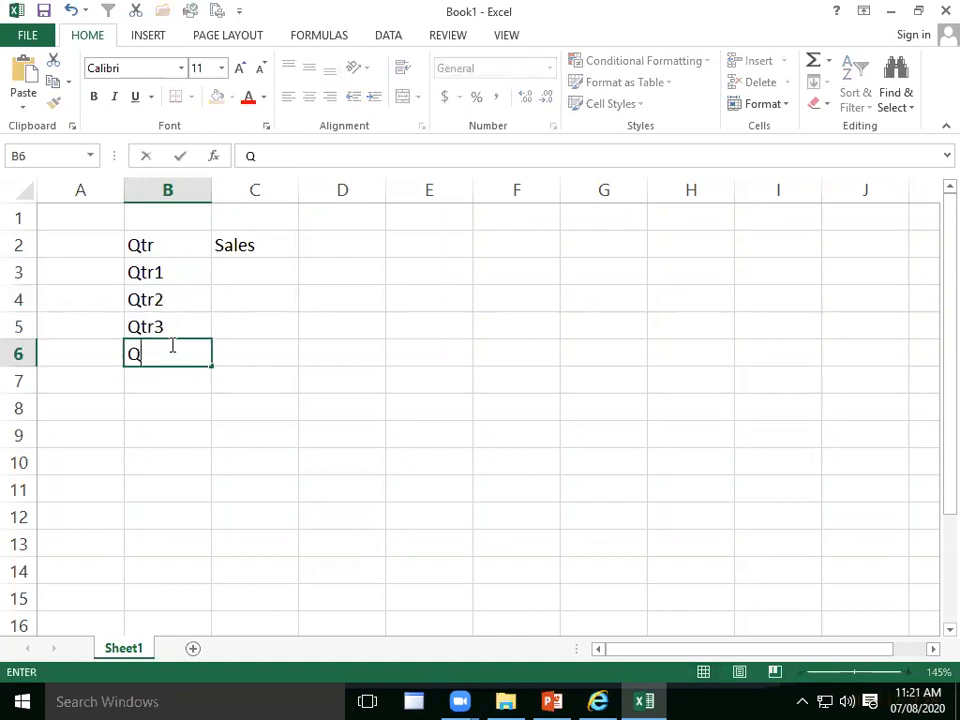
# - Enter the sales figures 2500, 1000, 2600 and 6000 in cells C3 to C6
pyautogui.click(239, 280)
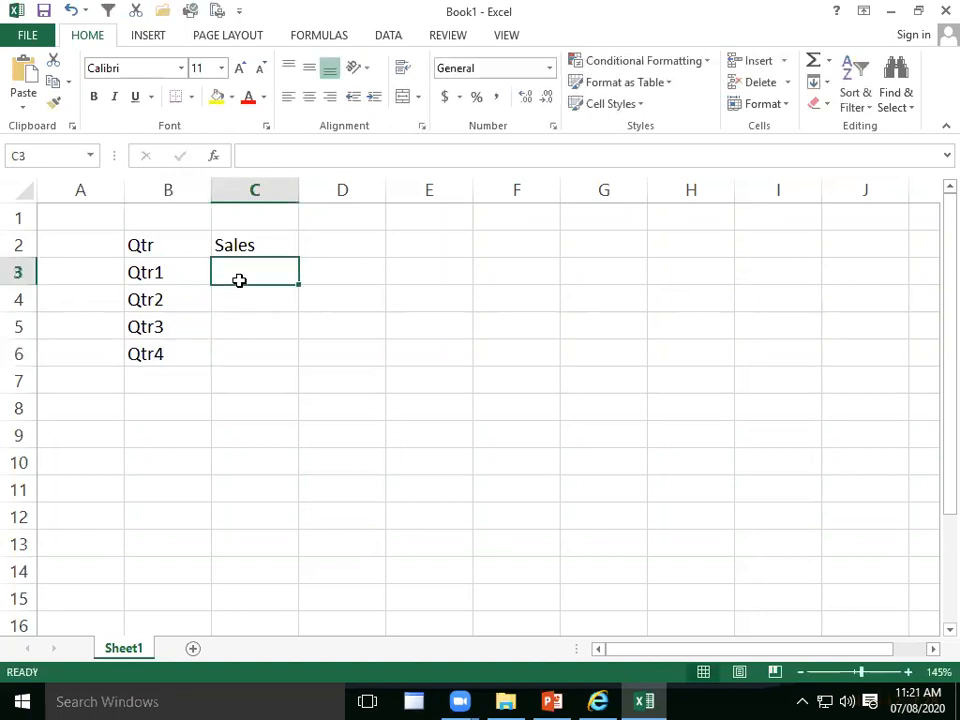
pyautogui.write('2500')
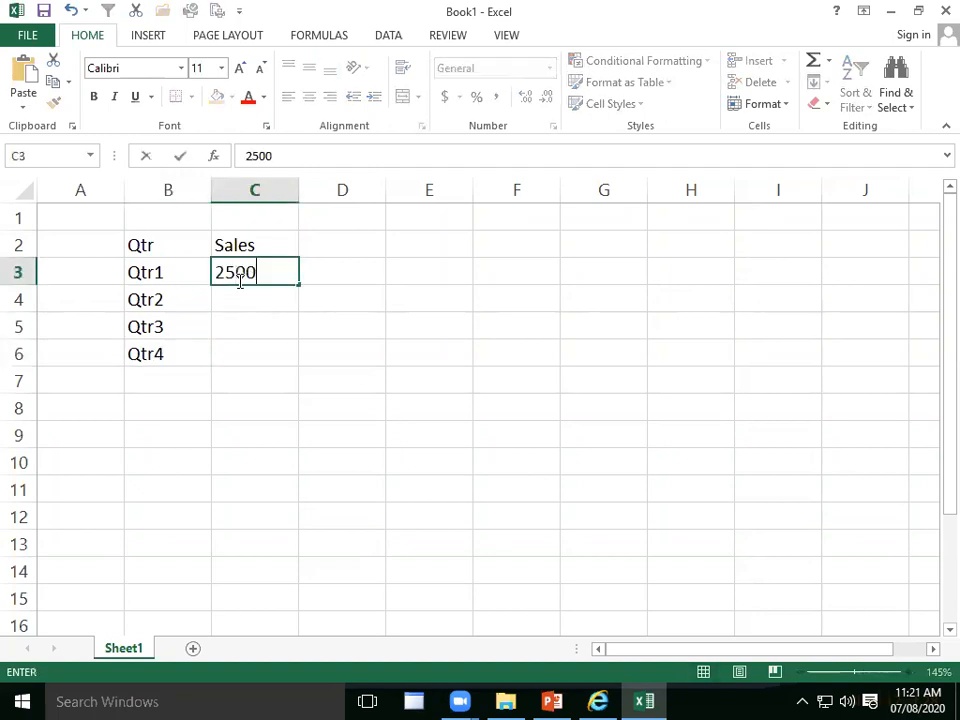
pyautogui.press('Return')
pyautogui.write('1000')
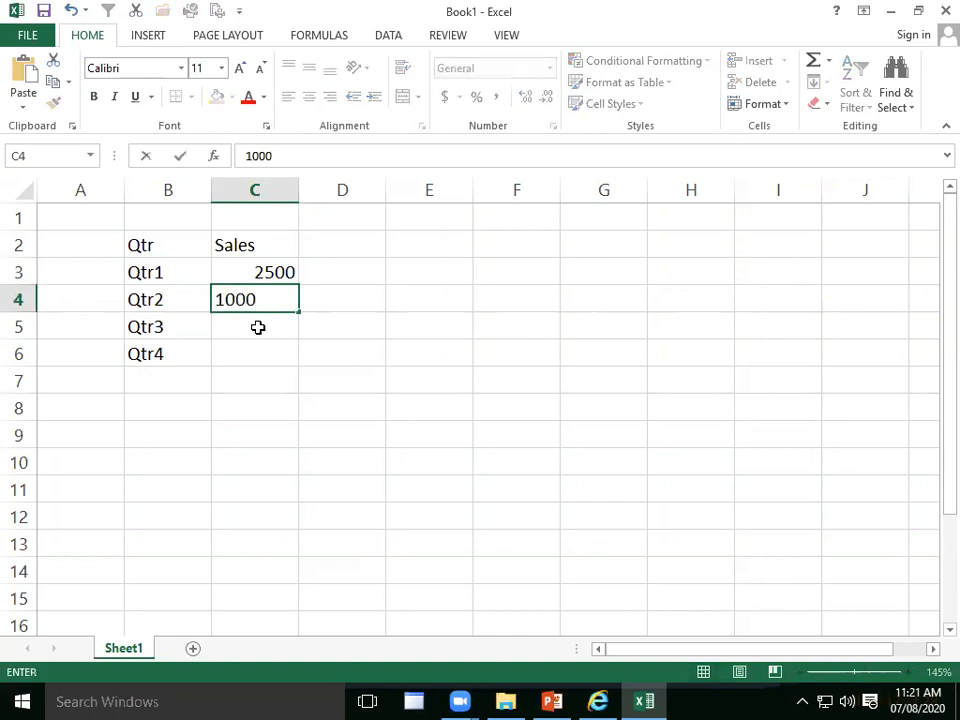
pyautogui.press('Return')
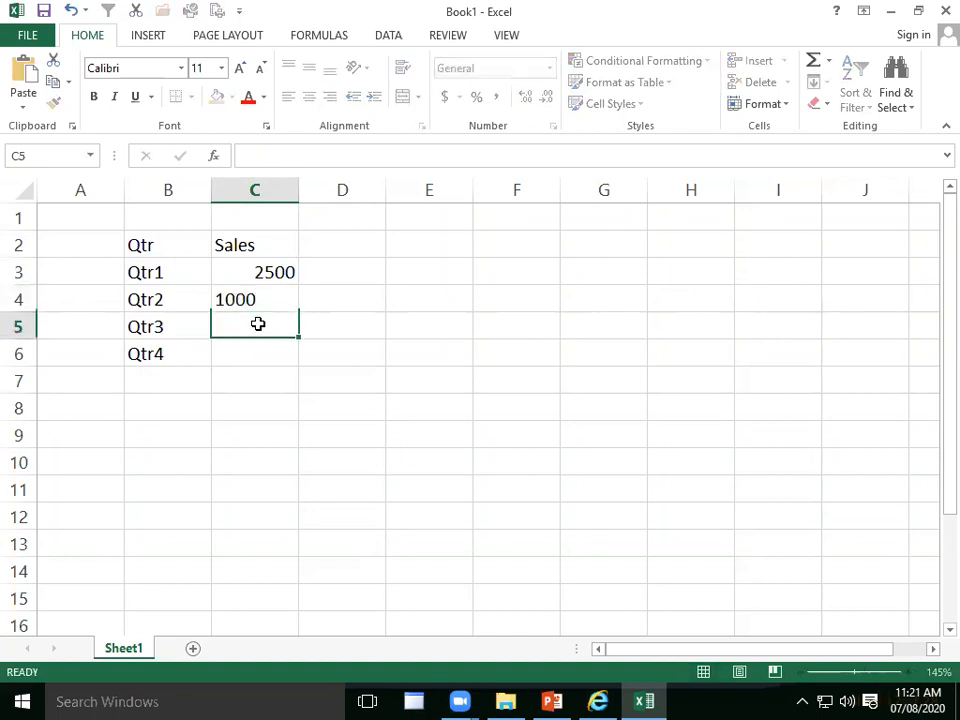
pyautogui.write('2600')
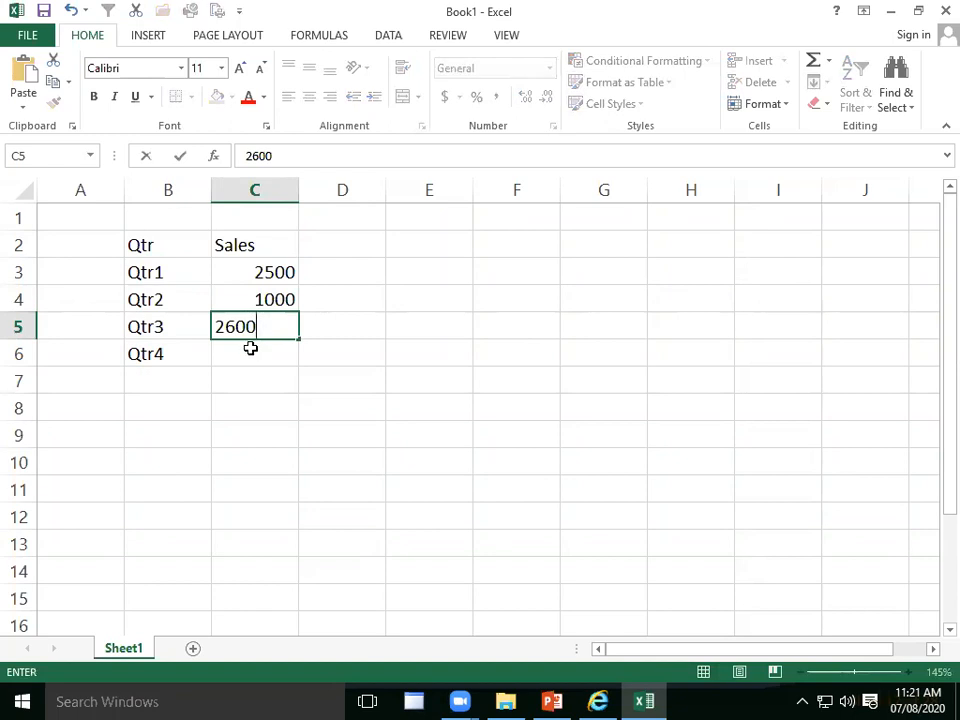
pyautogui.press('Return')
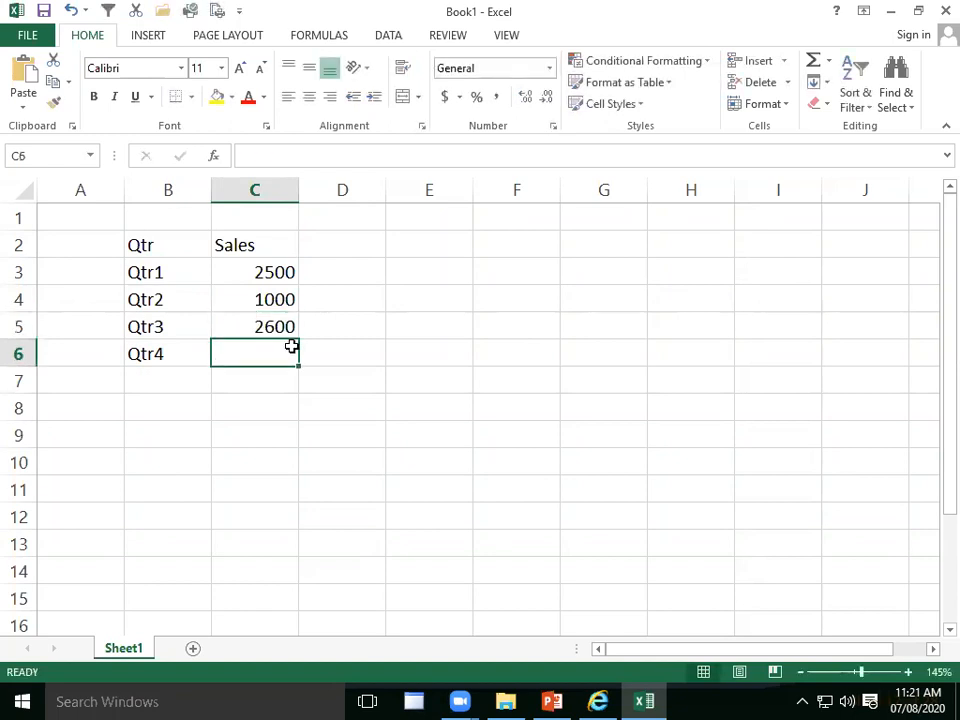
pyautogui.write('6')
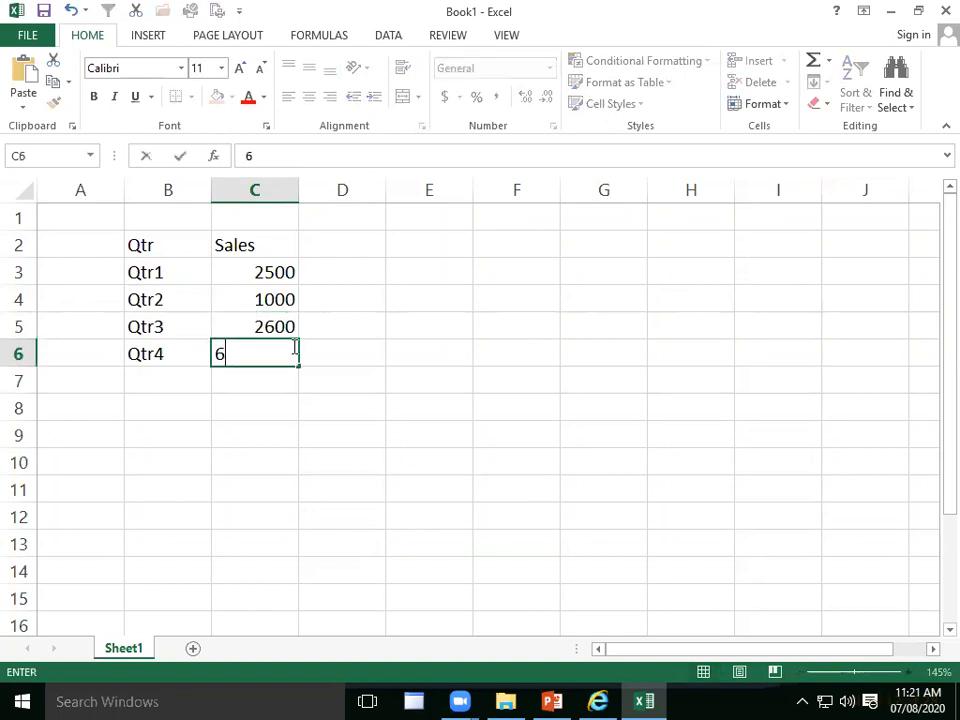
pyautogui.write('000')
pyautogui.click(308, 423)
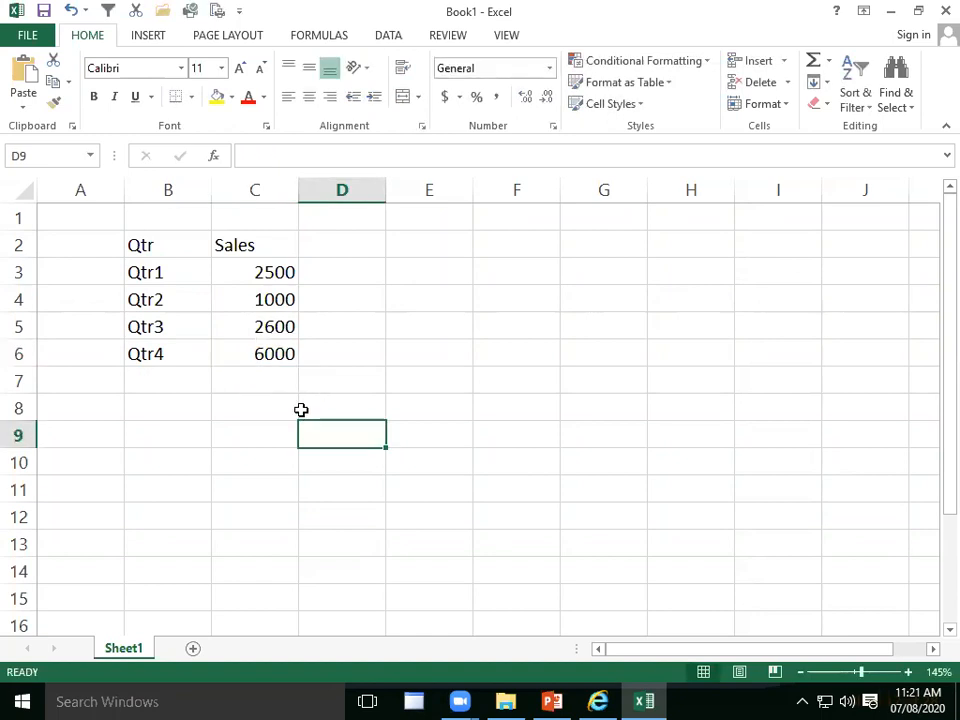
pyautogui.click(167, 402)
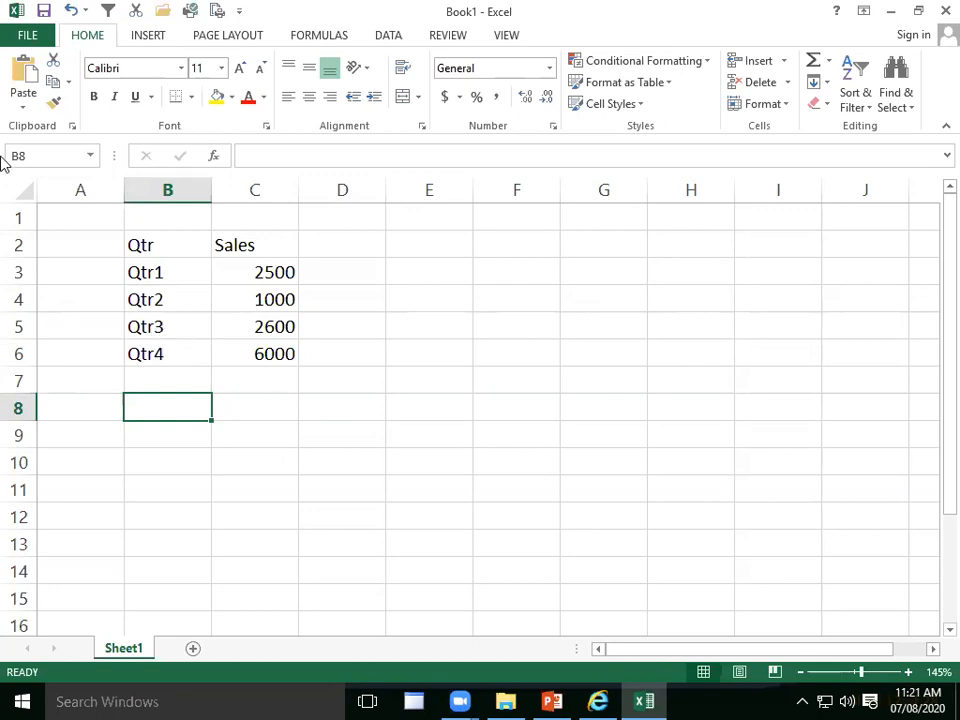
# - Center the contents of the table B2:C6 and apply all borders to it
pyautogui.moveTo(169, 240); pyautogui.dragTo(265, 356)
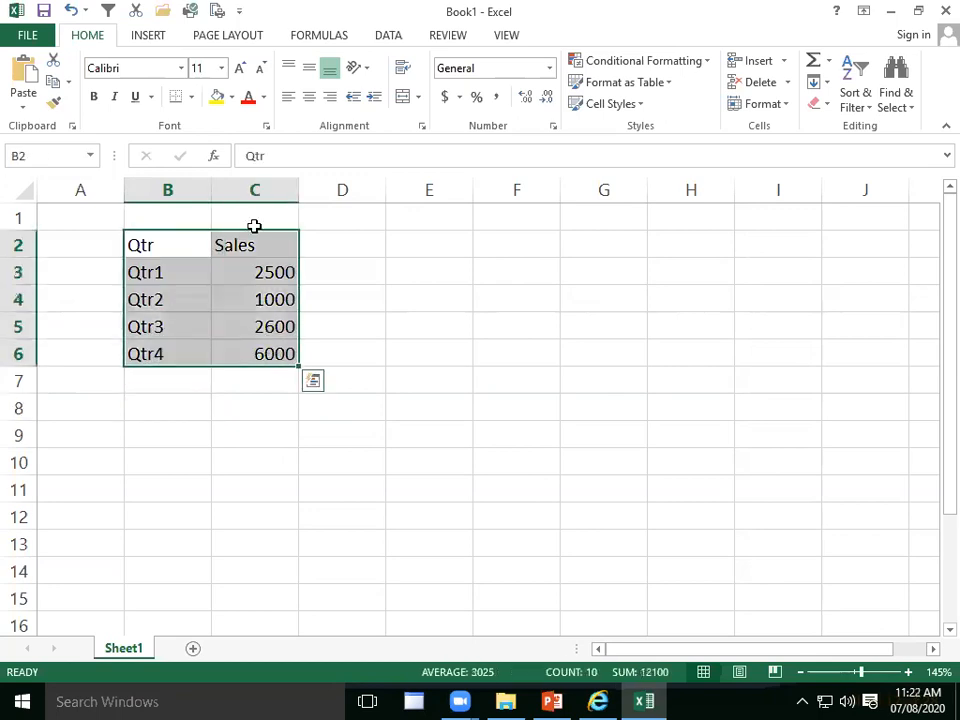
pyautogui.click(310, 98)
pyautogui.click(191, 97)
pyautogui.click(197, 255)
# - Fill the header cells B2:C2 with yellow and make their text bold
pyautogui.moveTo(185, 246); pyautogui.dragTo(250, 246)
pyautogui.click(218, 98)
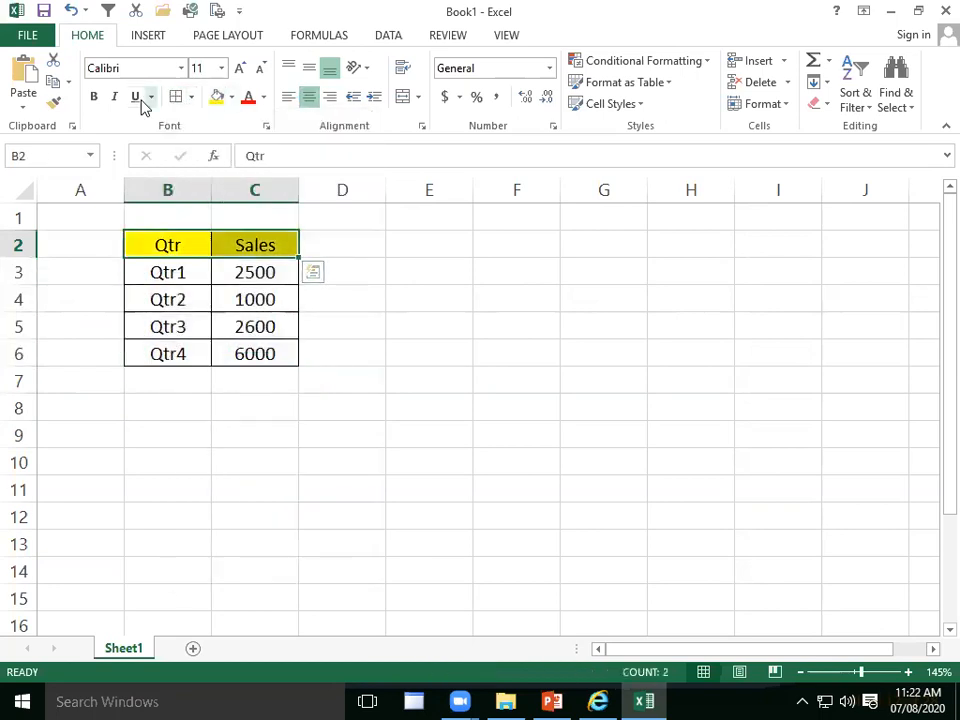
pyautogui.click(93, 102)
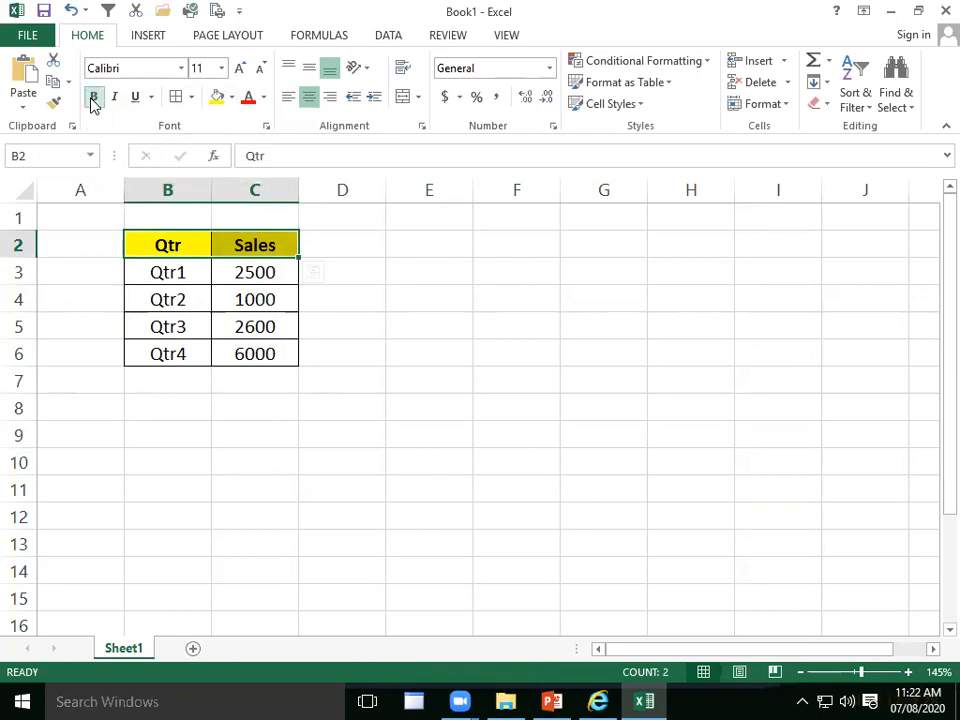
pyautogui.click(262, 378)
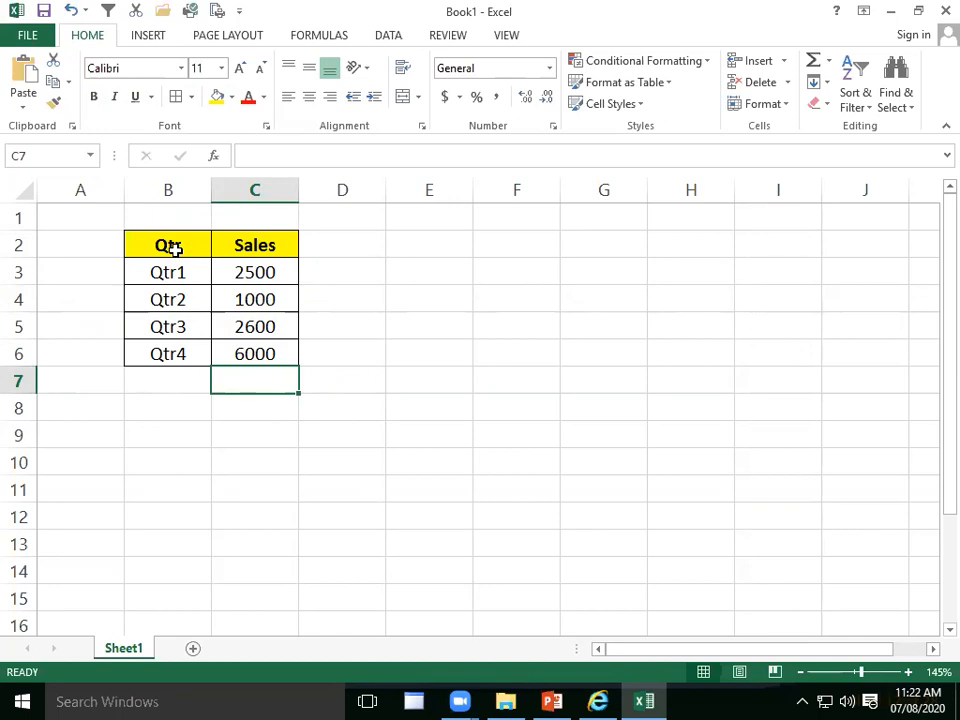
# - Insert a 3-D pie chart from the quarterly sales data in B2:C6
pyautogui.moveTo(172, 248); pyautogui.dragTo(242, 373)
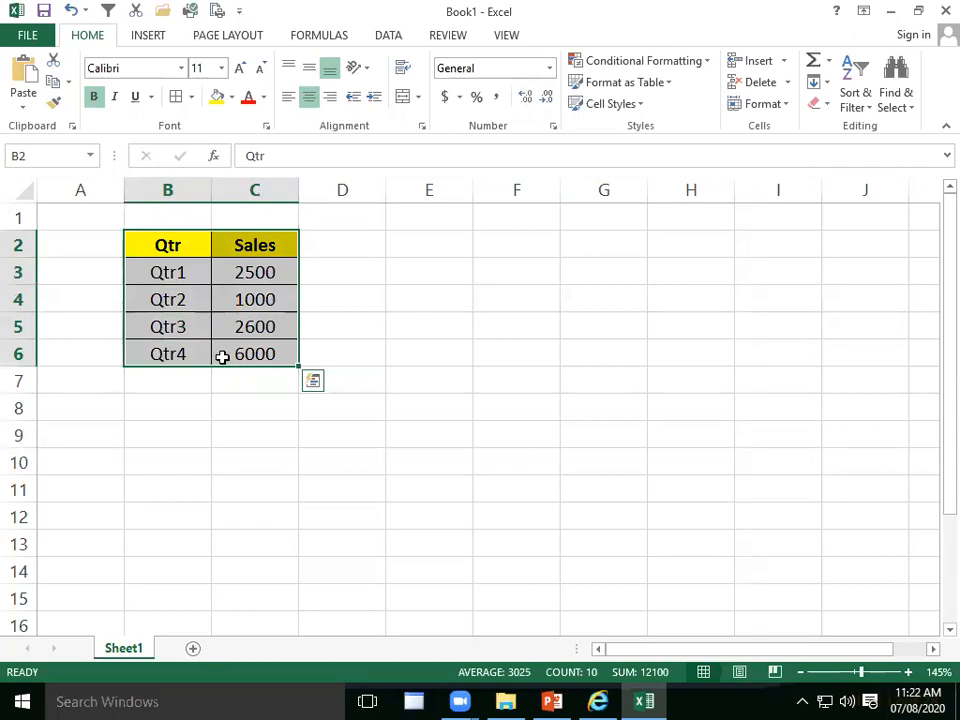
pyautogui.click(153, 40)
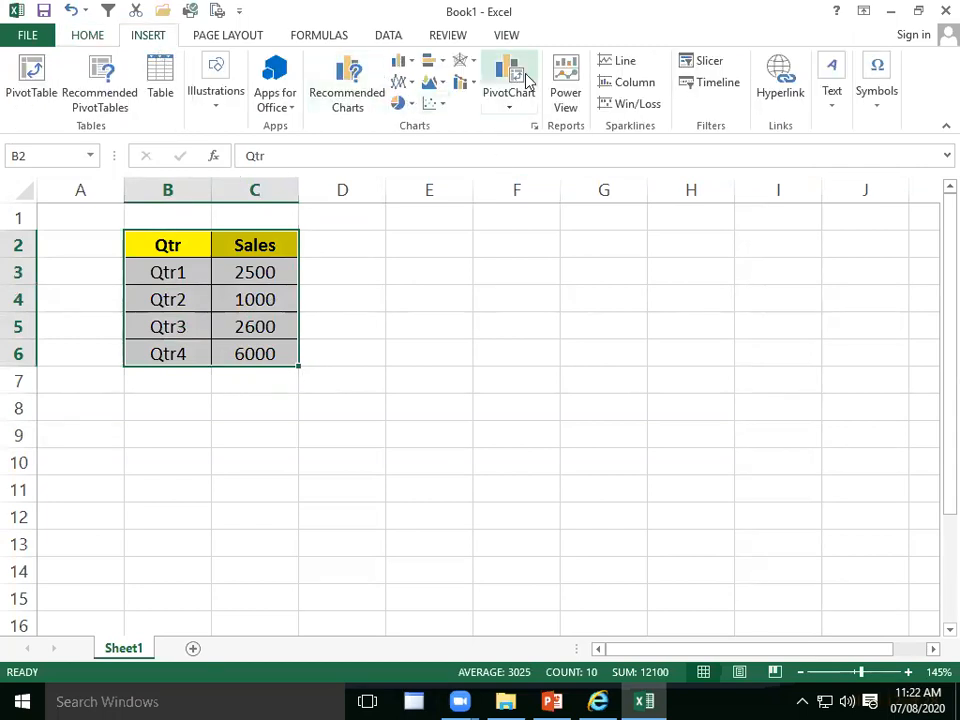
pyautogui.click(401, 105)
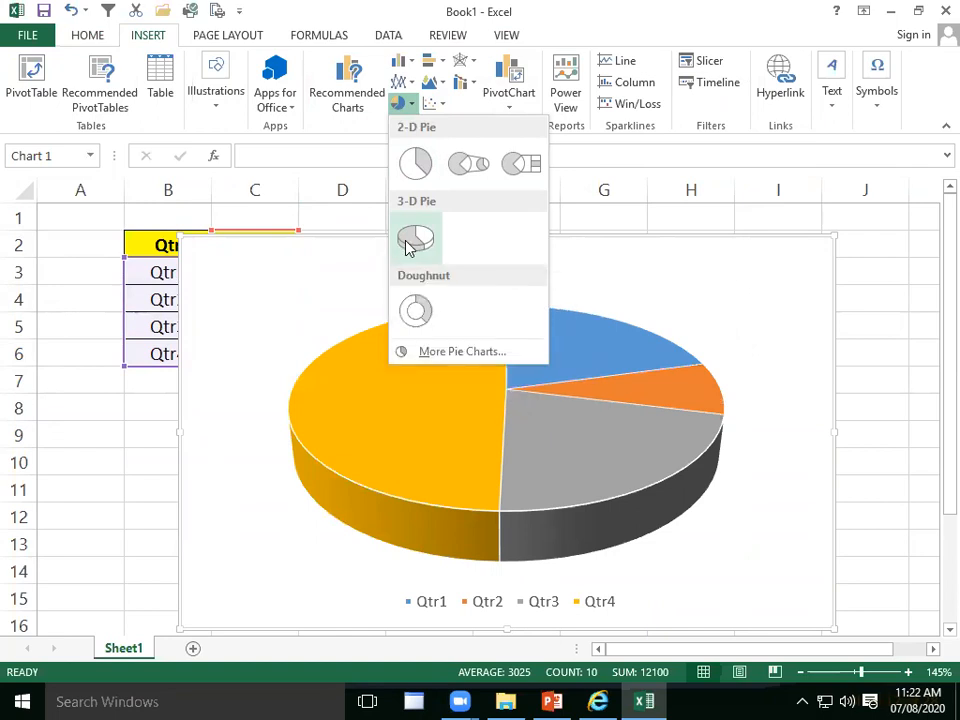
pyautogui.click(409, 246)
# - Shrink the pie chart and place it beside the table, spanning about columns D to I and rows 1 to 14
pyautogui.moveTo(180, 628); pyautogui.dragTo(350, 432)
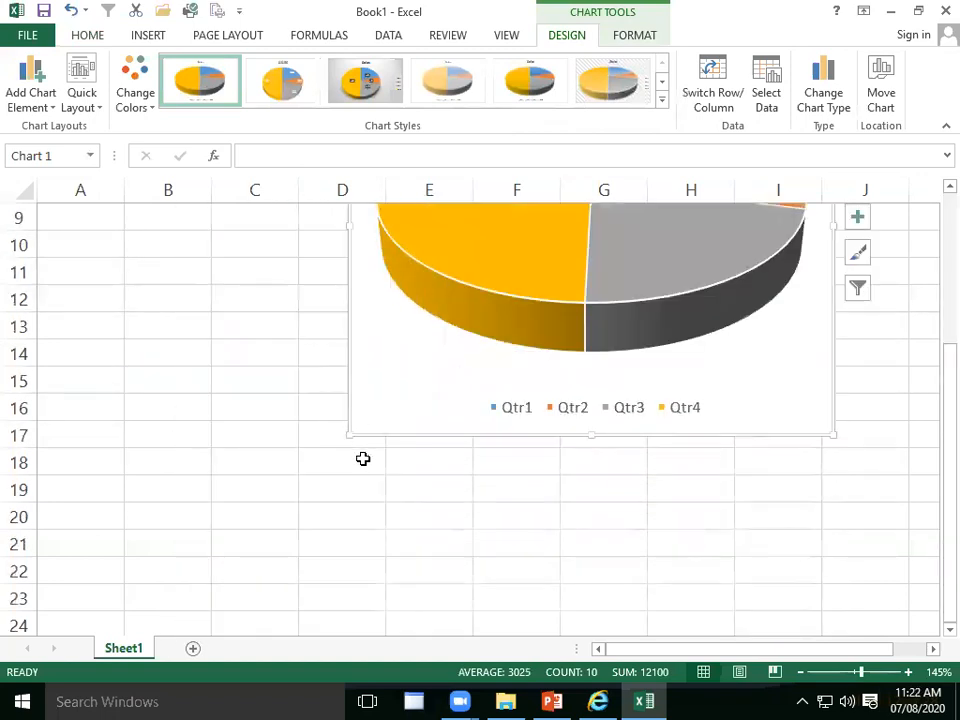
pyautogui.scroll(3, 403, 480)
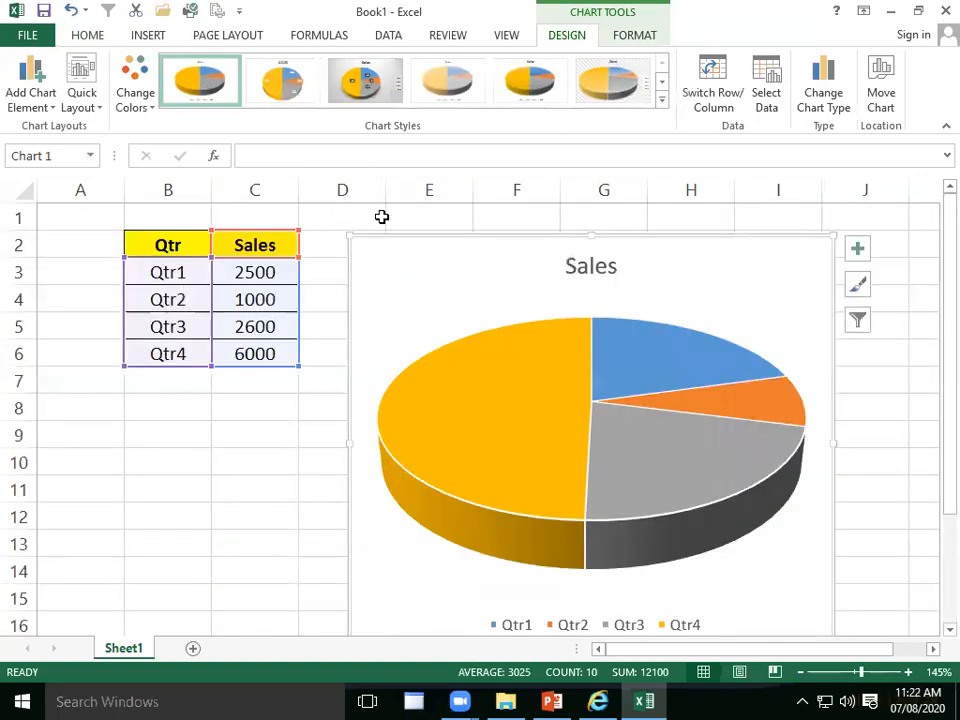
pyautogui.moveTo(345, 233); pyautogui.dragTo(380, 268)
pyautogui.moveTo(451, 274); pyautogui.dragTo(399, 216)
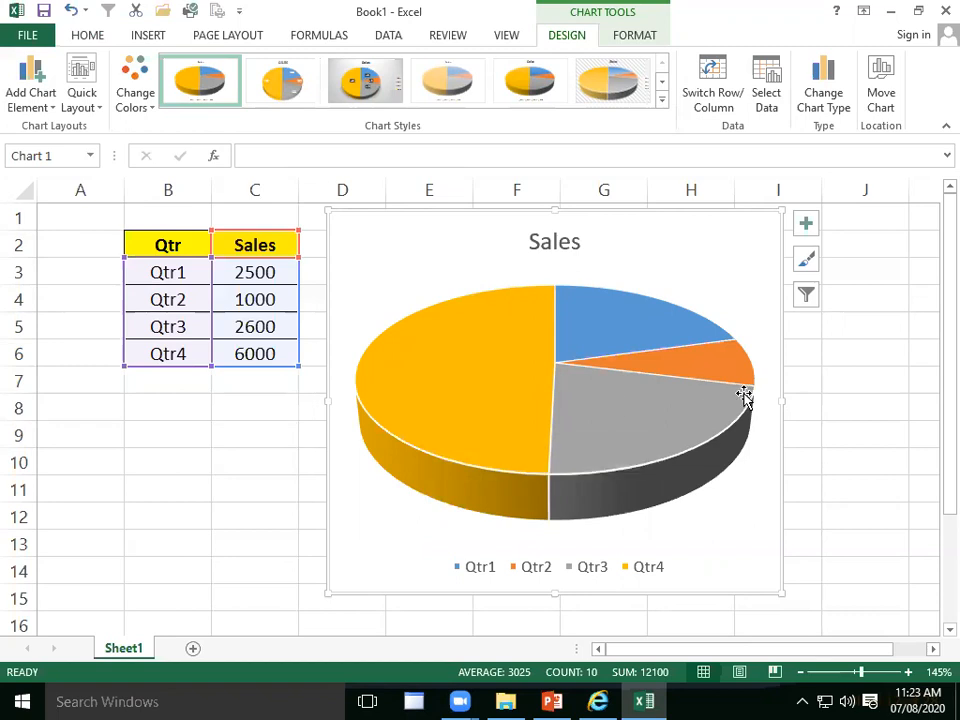
# - Add data labels to the 3-D pie chart and check the Qtr4 slice's value and share
pyautogui.click(808, 226)
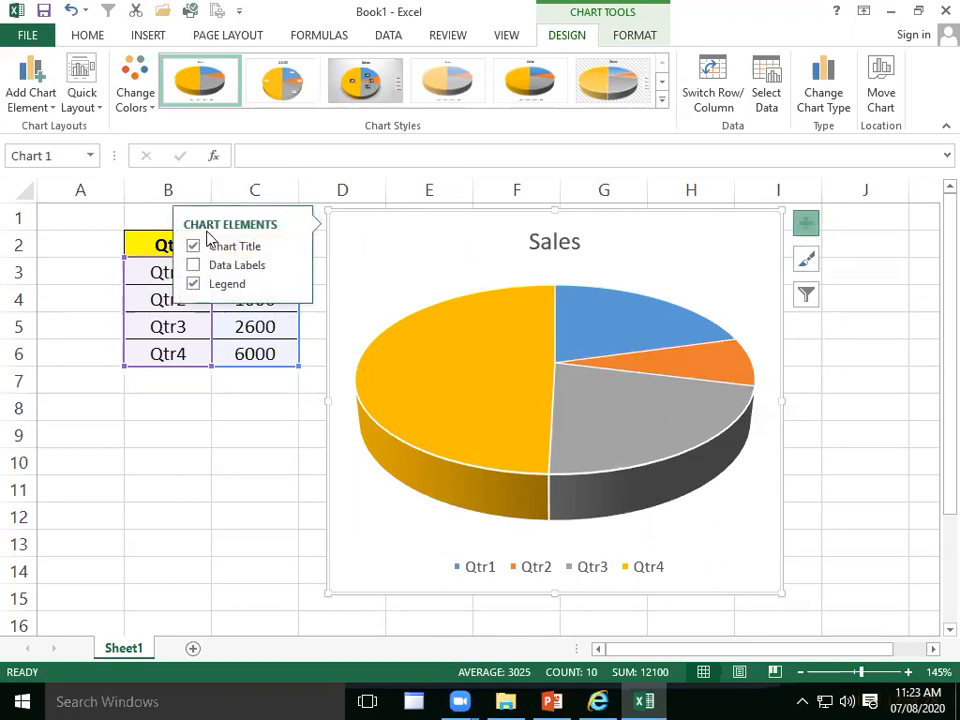
pyautogui.click(193, 266)
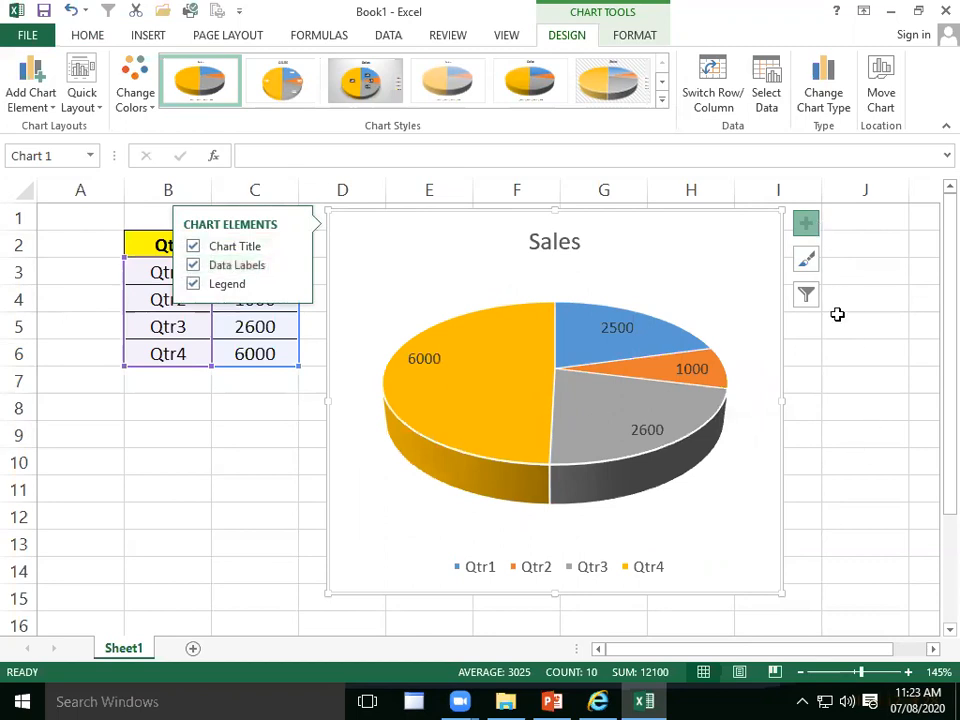
pyautogui.click(849, 388)
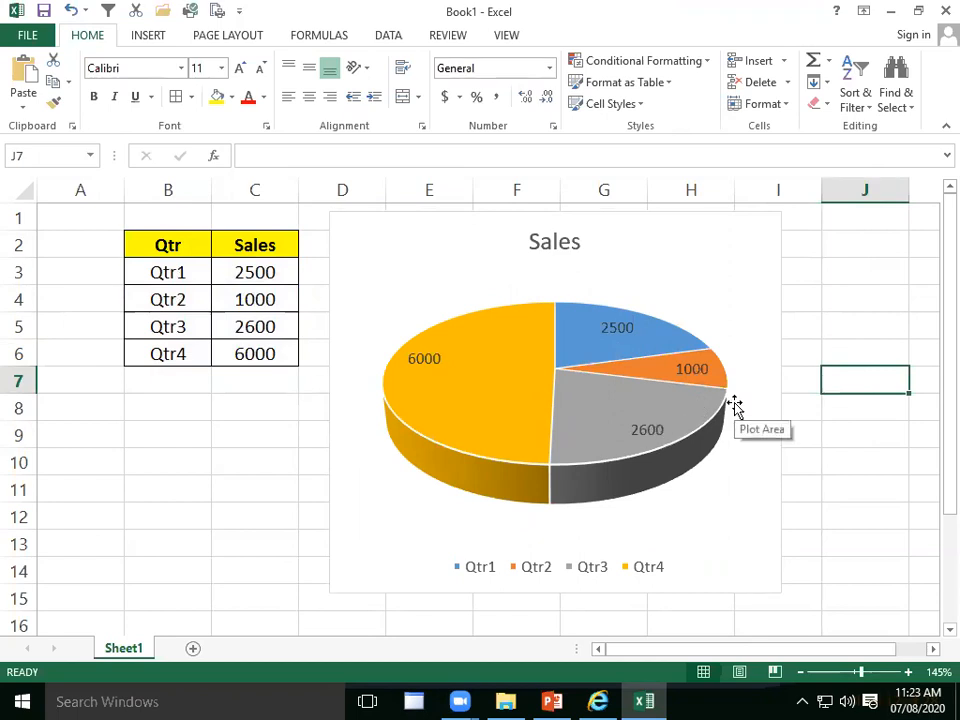
pyautogui.click(734, 236)
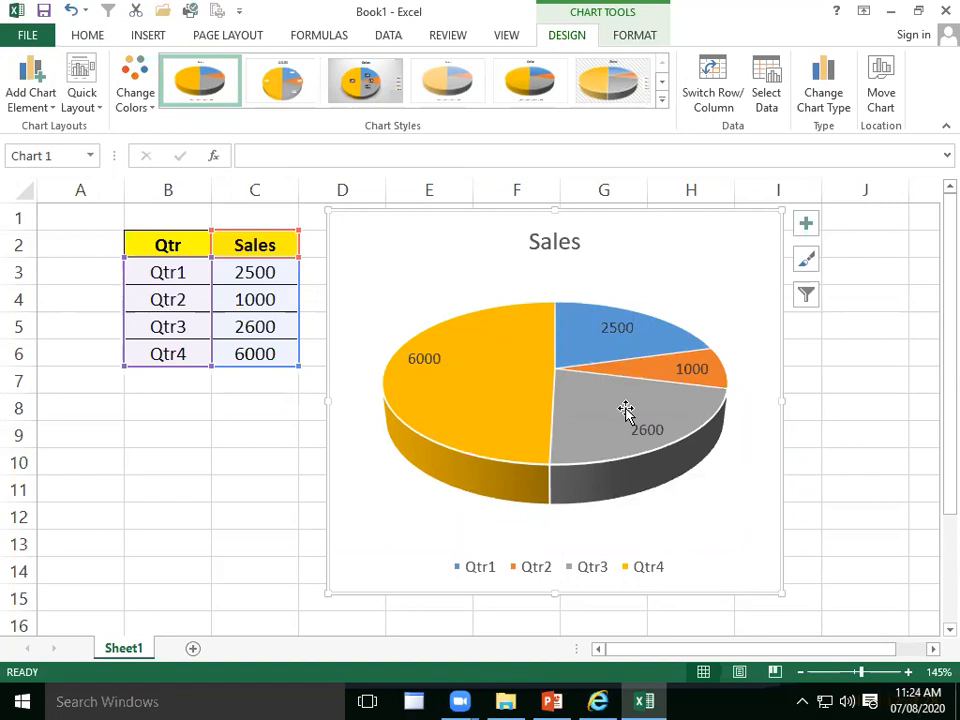
pyautogui.moveTo(485, 371)
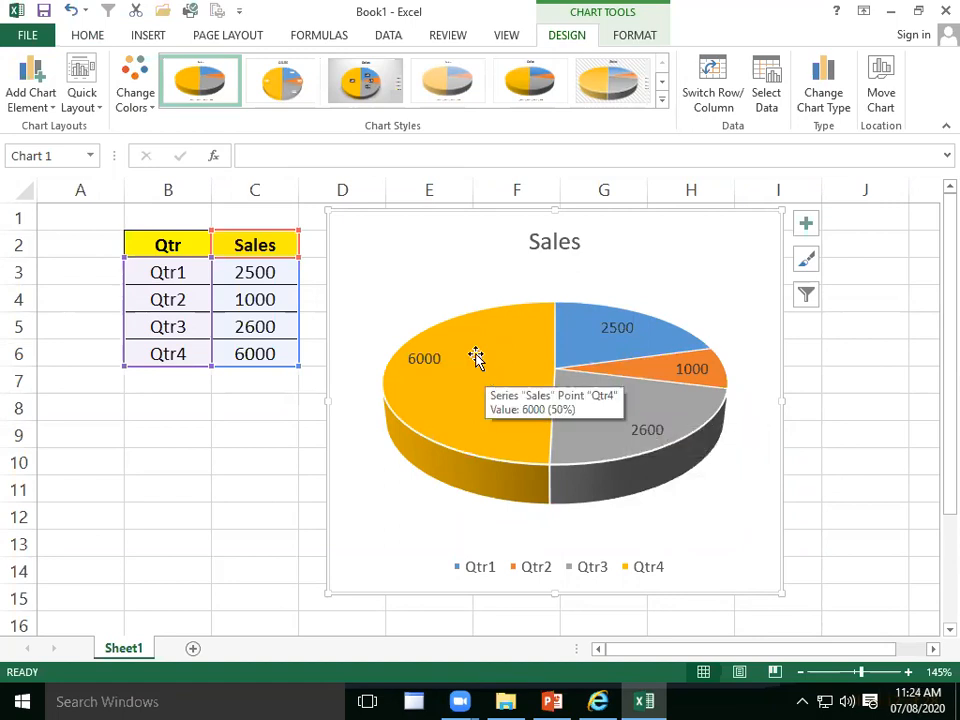
# - Review the chart area's fill, effects, size and text formatting options without changing any of them
pyautogui.doubleClick(729, 254)
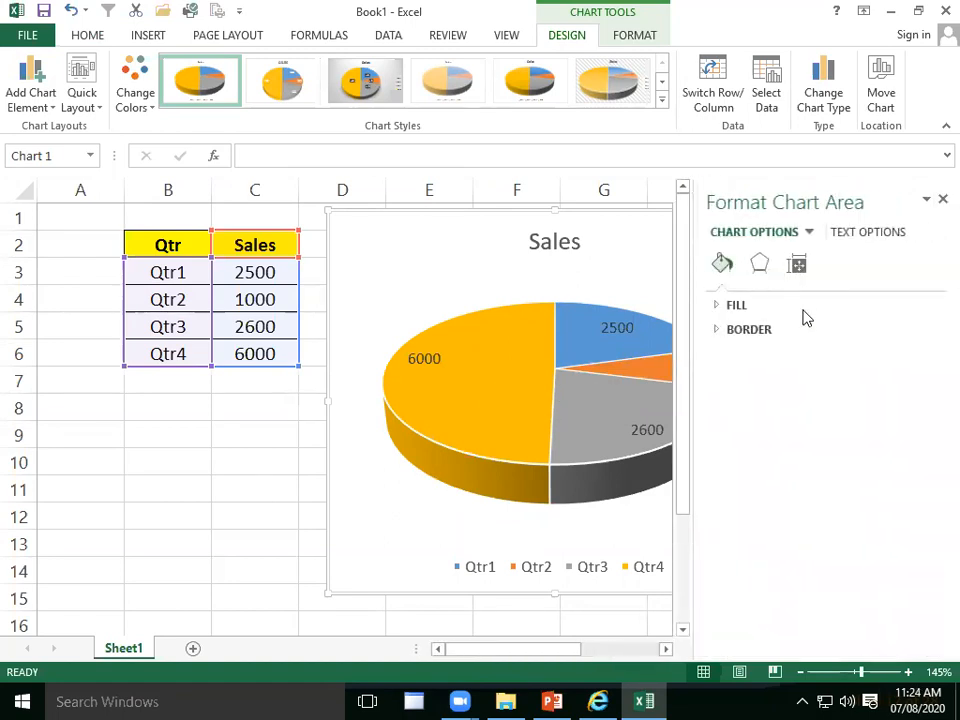
pyautogui.click(762, 264)
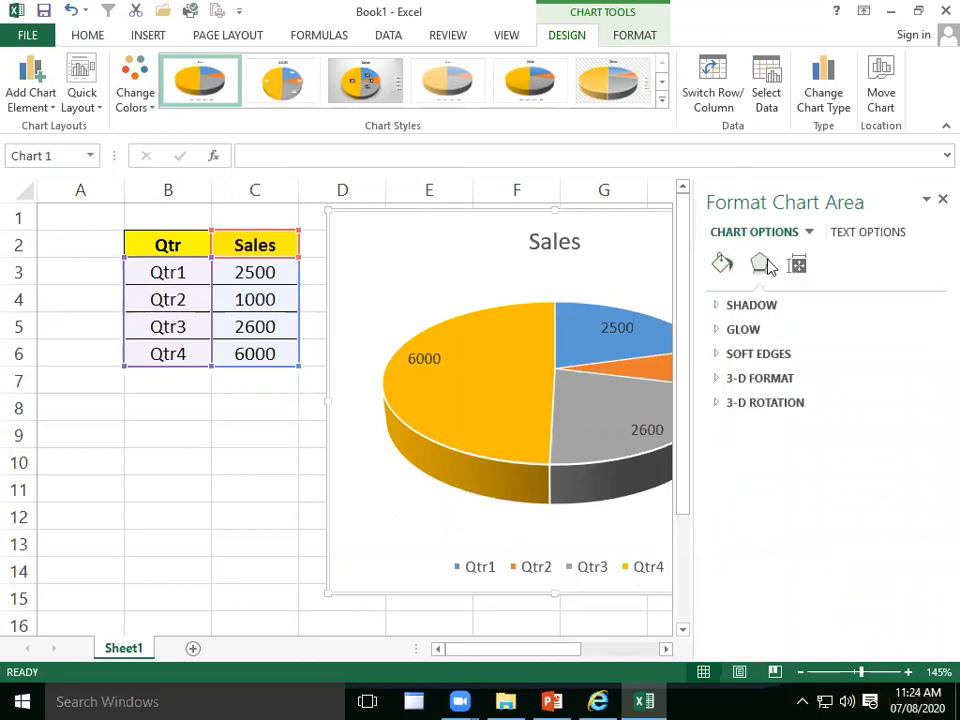
pyautogui.click(796, 266)
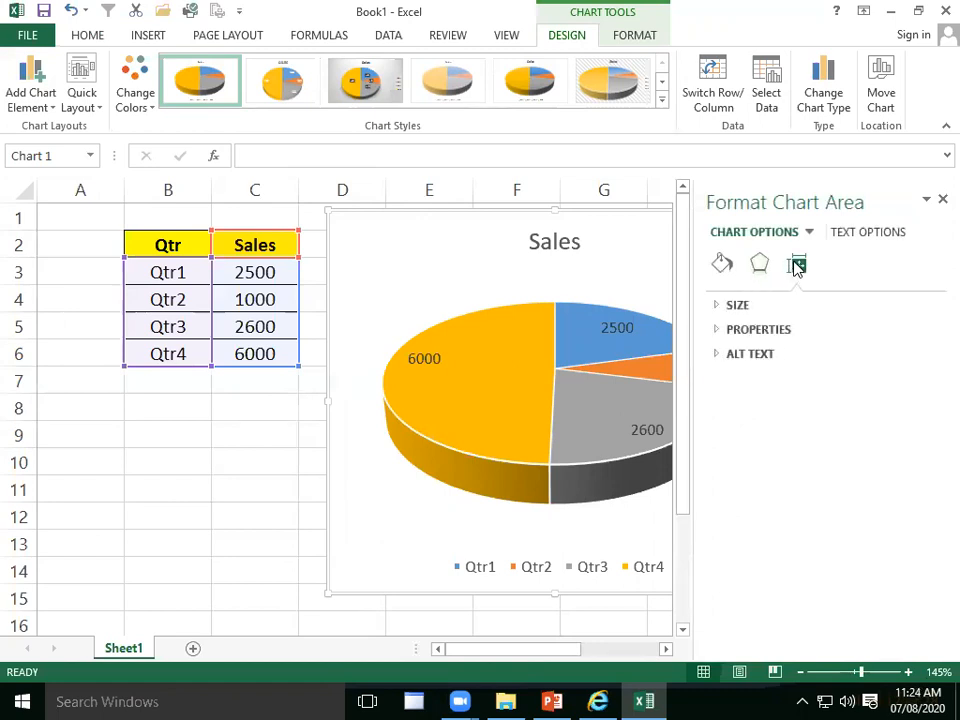
pyautogui.click(891, 236)
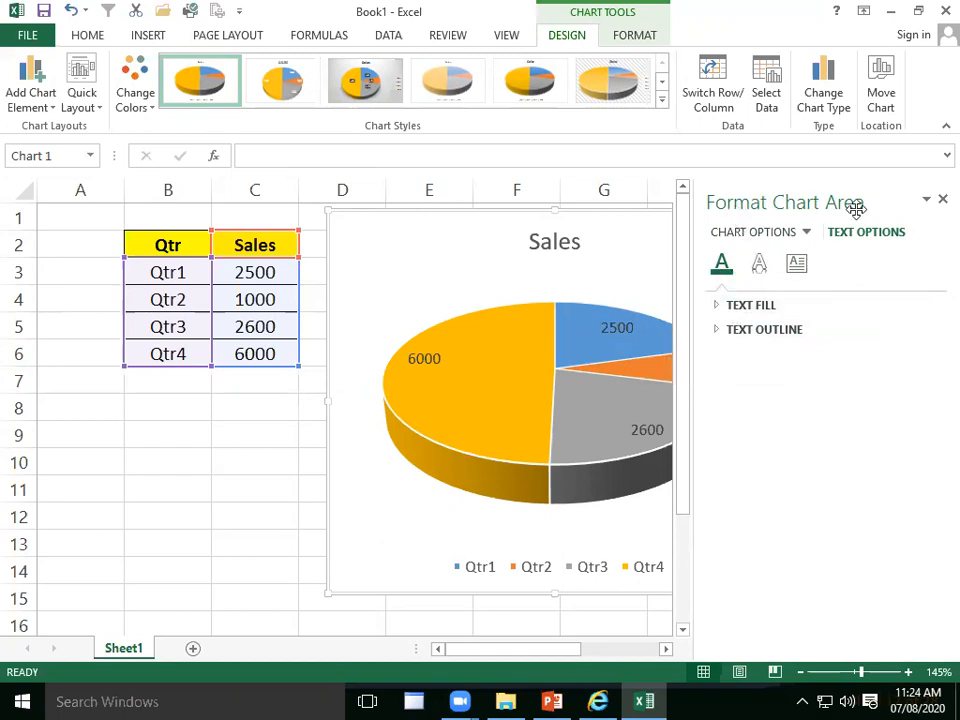
pyautogui.click(942, 199)
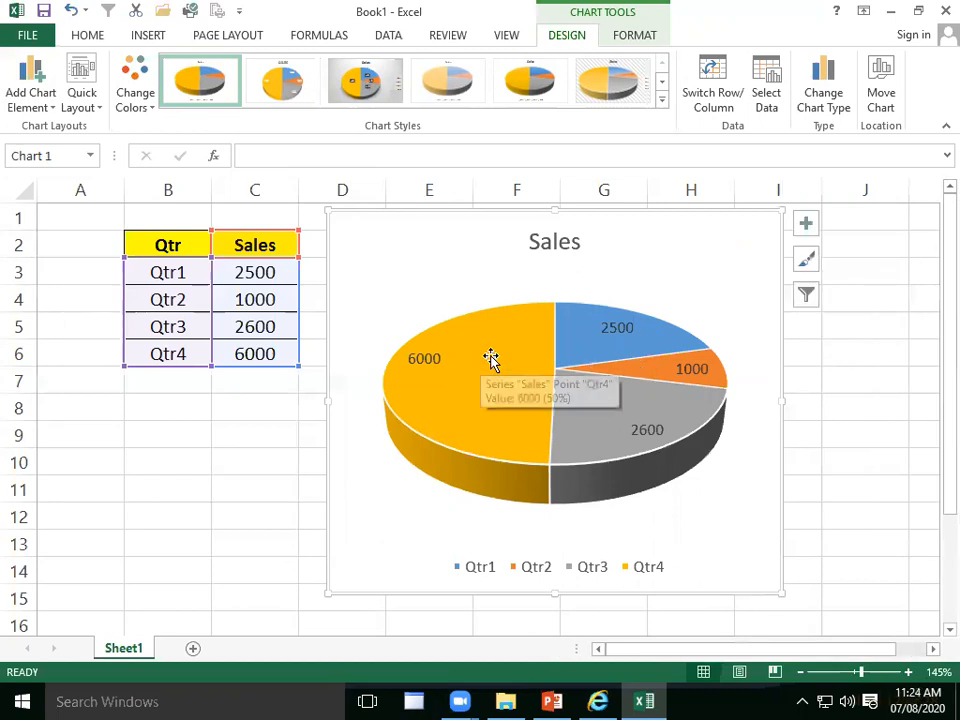
# - Select the Qtr4 slice of the pie and check its value and percentage share
pyautogui.click(510, 378)
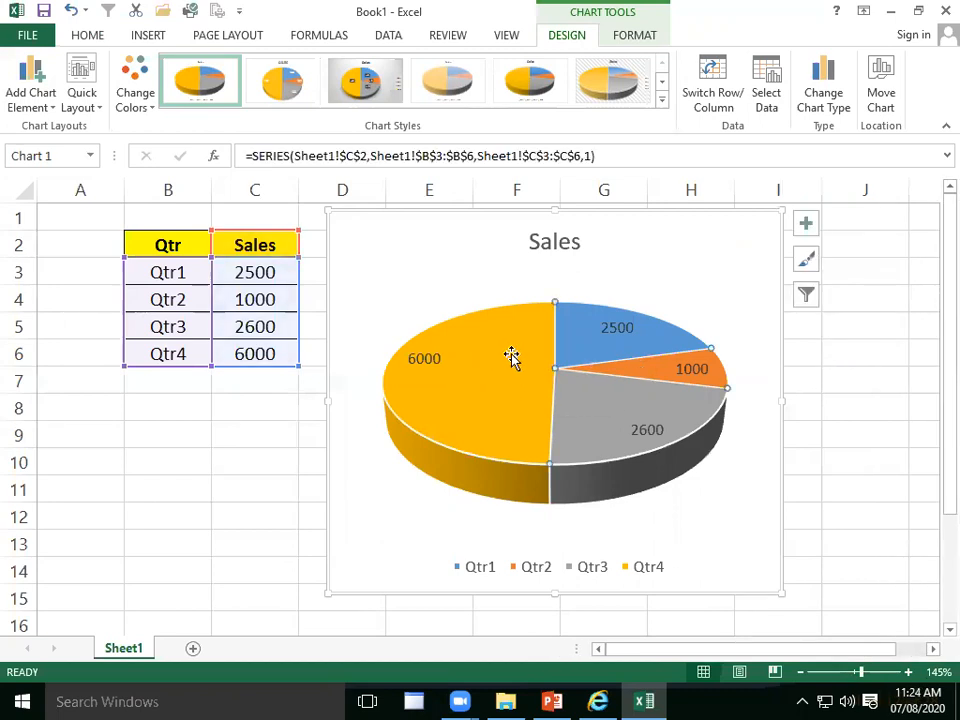
pyautogui.moveTo(499, 331)
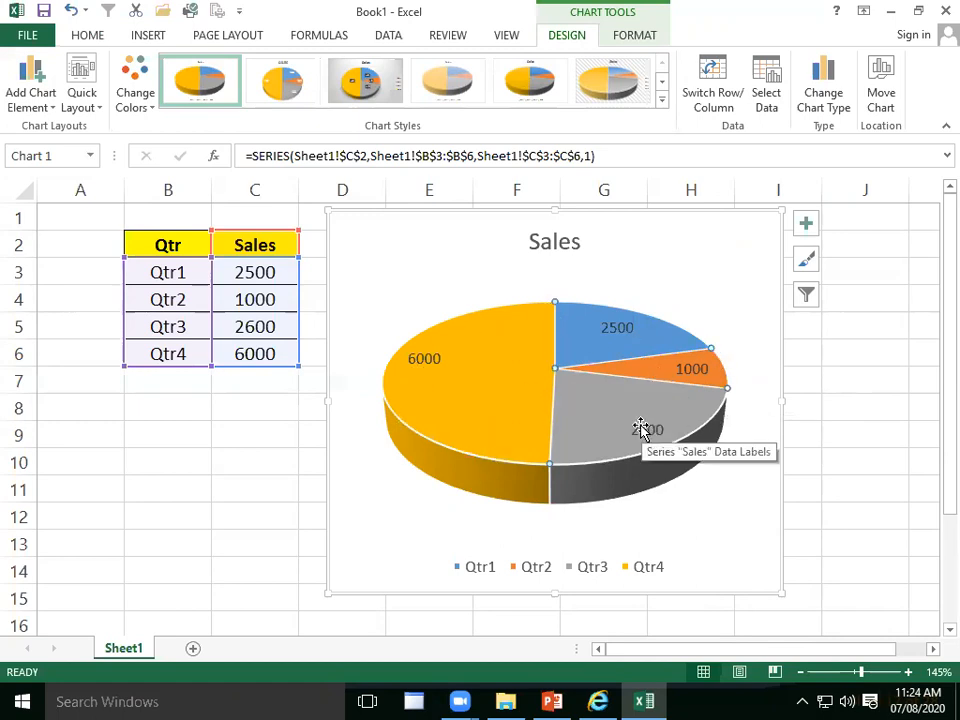
pyautogui.moveTo(479, 370)
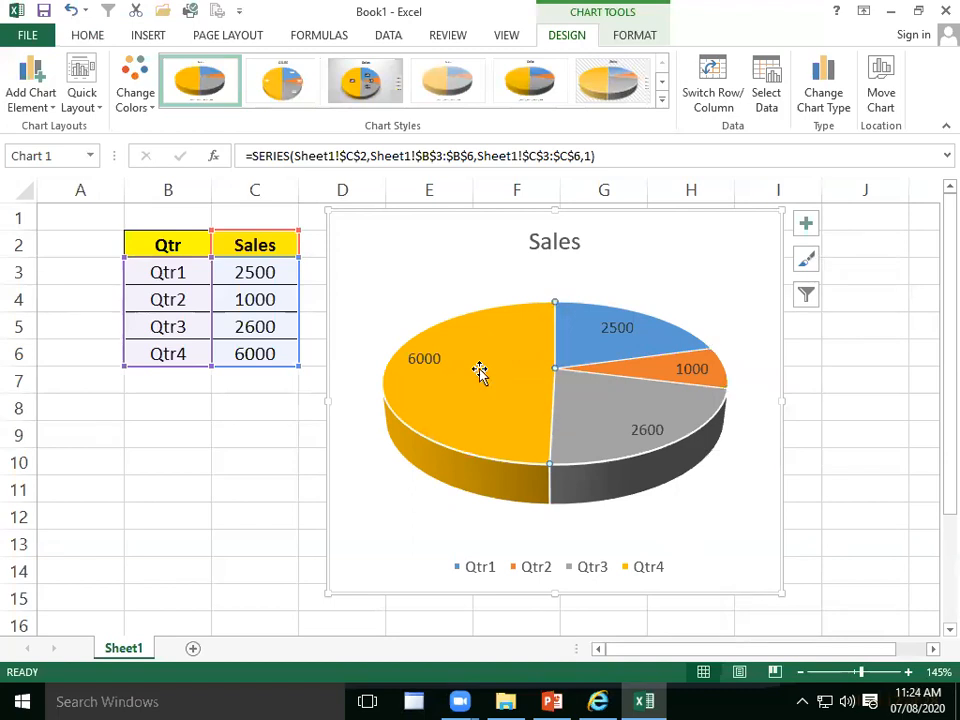
pyautogui.moveTo(487, 418)
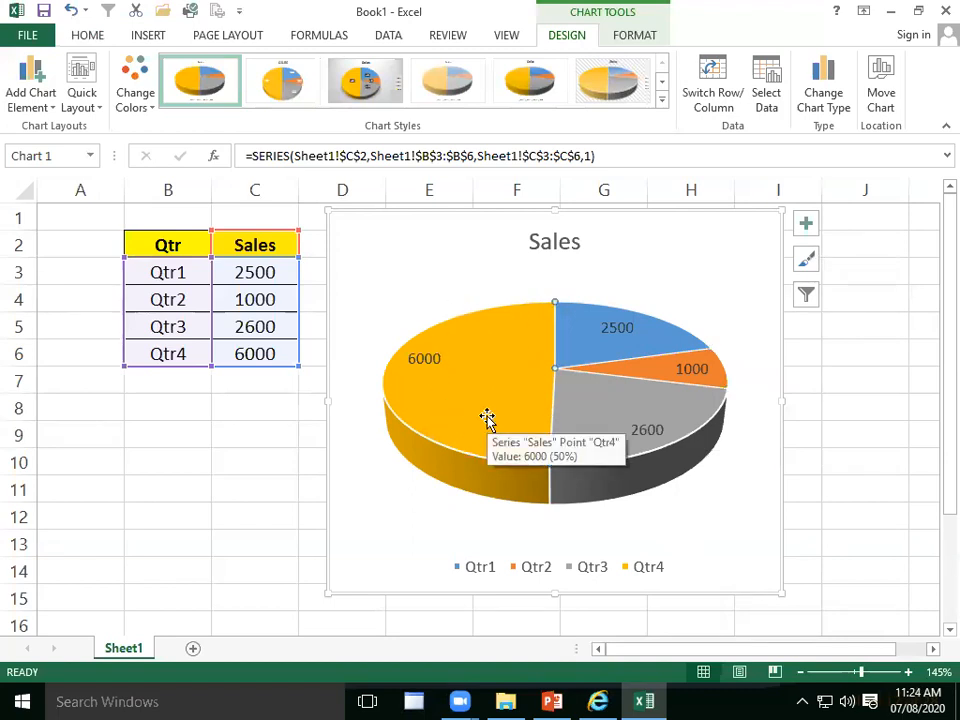
# - Move the pie chart over columns A to F and open the formatting options for the whole pie series
pyautogui.doubleClick(504, 356)
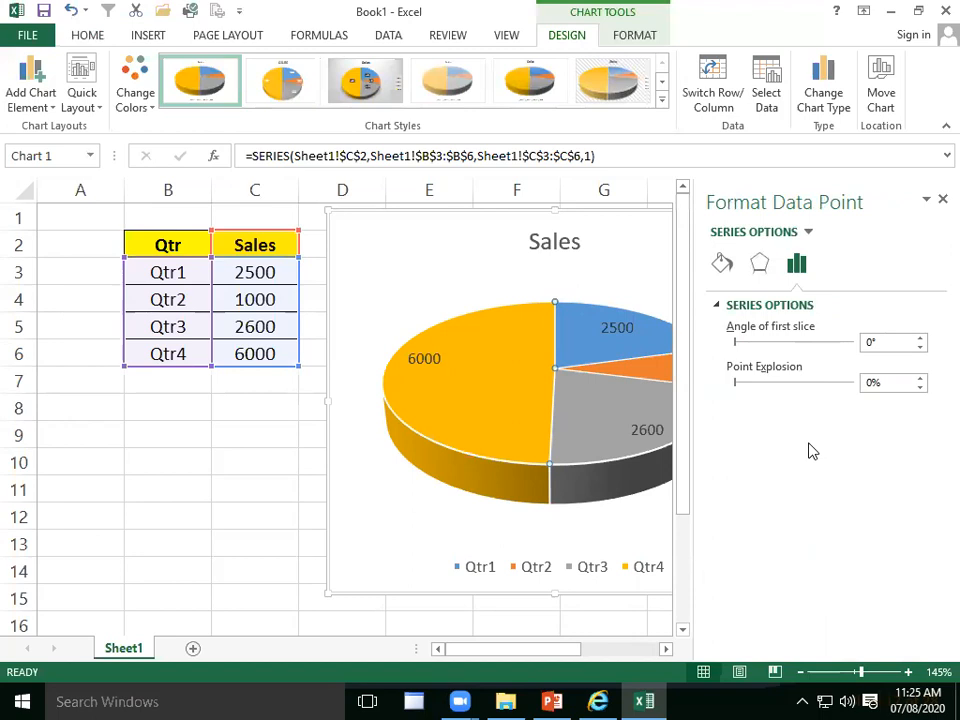
pyautogui.moveTo(431, 214); pyautogui.dragTo(189, 206)
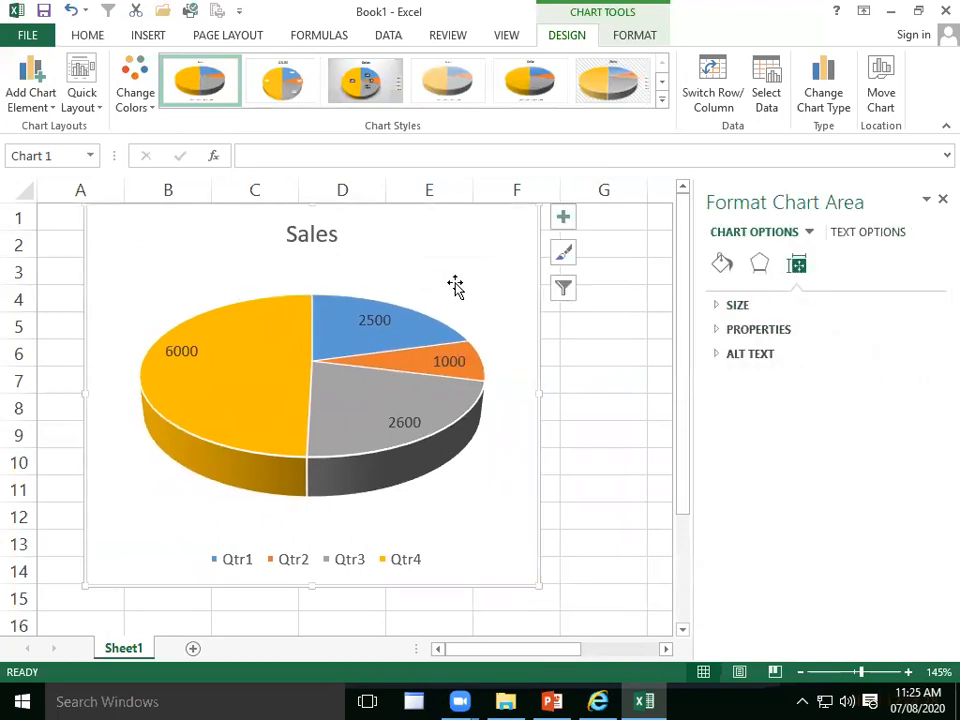
pyautogui.click(289, 361)
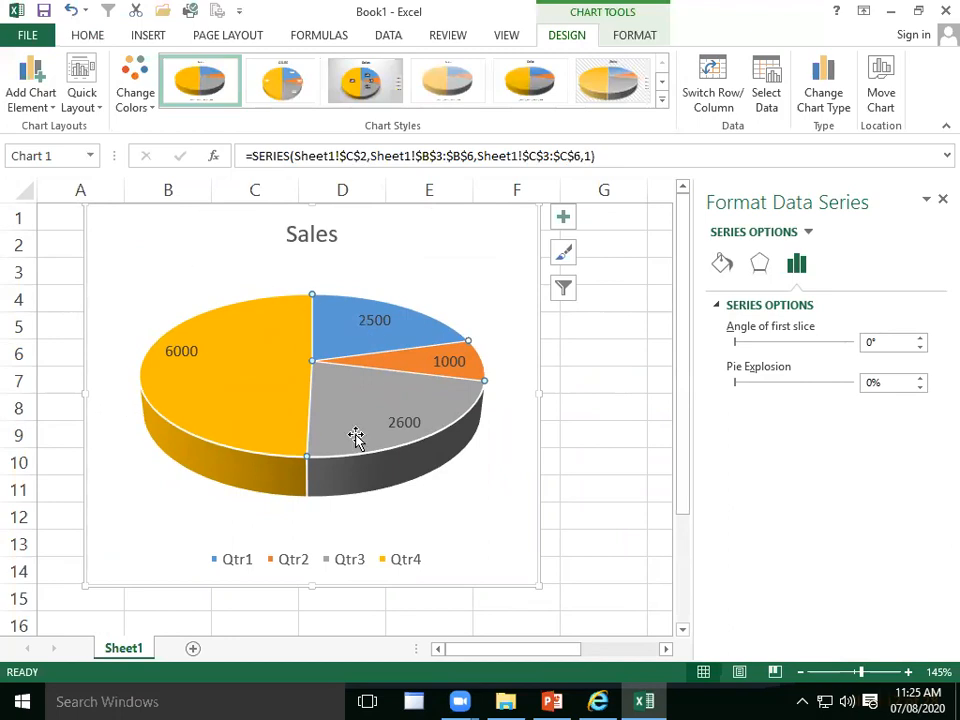
# - Rotate the pie by setting the angle of the first slice to 131°
pyautogui.click(919, 338)
pyautogui.click(919, 338)
pyautogui.click(919, 338)
pyautogui.click(919, 338)
pyautogui.click(919, 338)
pyautogui.click(919, 338)
pyautogui.click(919, 338)
pyautogui.click(919, 339)
pyautogui.click(919, 339)
pyautogui.click(919, 339)
pyautogui.click(919, 339)
pyautogui.click(919, 339)
pyautogui.click(919, 339)
pyautogui.click(919, 339)
pyautogui.click(919, 339)
pyautogui.click(919, 339)
pyautogui.click(919, 339)
pyautogui.click(919, 339)
pyautogui.click(919, 339)
pyautogui.click(919, 339)
pyautogui.click(919, 339)
pyautogui.click(919, 339)
pyautogui.click(919, 339)
pyautogui.click(919, 339)
pyautogui.click(919, 339)
pyautogui.click(919, 339)
pyautogui.click(919, 339)
pyautogui.click(919, 339)
pyautogui.click(919, 339)
pyautogui.click(919, 339)
pyautogui.click(919, 339)
pyautogui.click(919, 339)
pyautogui.click(919, 339)
pyautogui.click(919, 339)
pyautogui.click(919, 339)
pyautogui.click(919, 339)
pyautogui.click(919, 339)
pyautogui.click(919, 339)
pyautogui.click(919, 339)
pyautogui.click(919, 339)
pyautogui.click(919, 339)
pyautogui.click(919, 339)
pyautogui.click(919, 339)
pyautogui.click(919, 339)
pyautogui.click(919, 339)
pyautogui.click(919, 339)
pyautogui.click(919, 339)
pyautogui.click(919, 339)
pyautogui.click(919, 339)
pyautogui.click(919, 339)
pyautogui.click(919, 339)
pyautogui.click(919, 339)
pyautogui.click(919, 339)
pyautogui.click(919, 339)
pyautogui.click(919, 339)
pyautogui.click(920, 340)
pyautogui.click(920, 340)
pyautogui.click(920, 340)
pyautogui.click(920, 340)
pyautogui.click(920, 340)
pyautogui.click(920, 340)
pyautogui.click(920, 340)
pyautogui.click(920, 340)
pyautogui.click(920, 340)
pyautogui.click(920, 340)
pyautogui.click(920, 340)
pyautogui.click(920, 340)
pyautogui.click(920, 340)
pyautogui.click(920, 340)
pyautogui.click(920, 340)
pyautogui.click(920, 340)
pyautogui.click(920, 340)
pyautogui.click(920, 340)
pyautogui.click(920, 340)
pyautogui.click(920, 340)
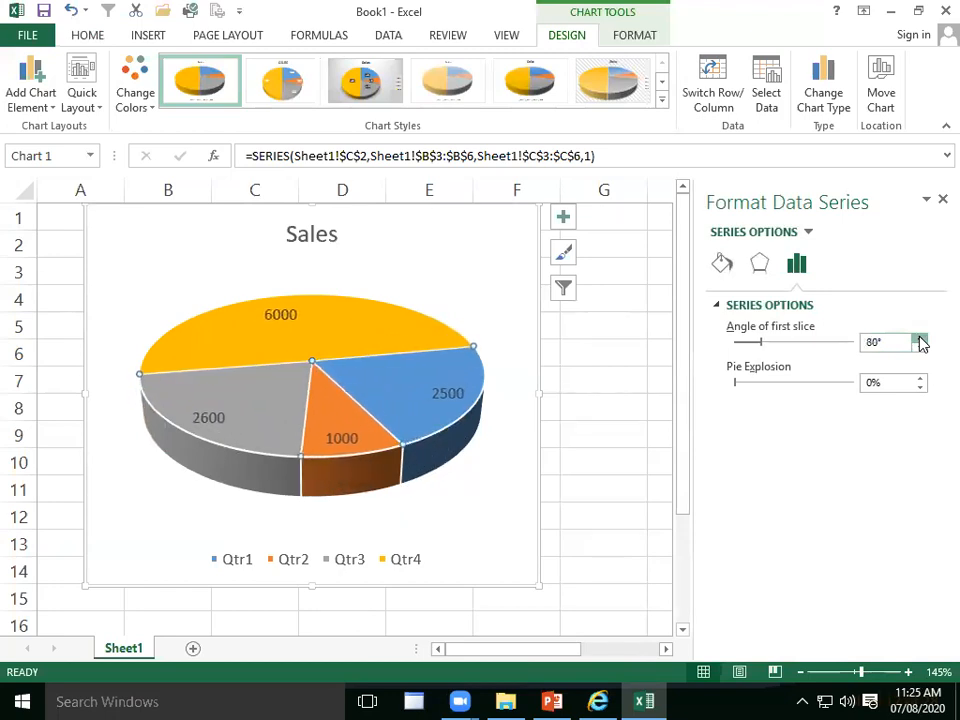
pyautogui.click(920, 340)
pyautogui.click(920, 340)
pyautogui.click(920, 340)
pyautogui.click(920, 340)
pyautogui.moveTo(920, 341); pyautogui.dragTo(920, 341)
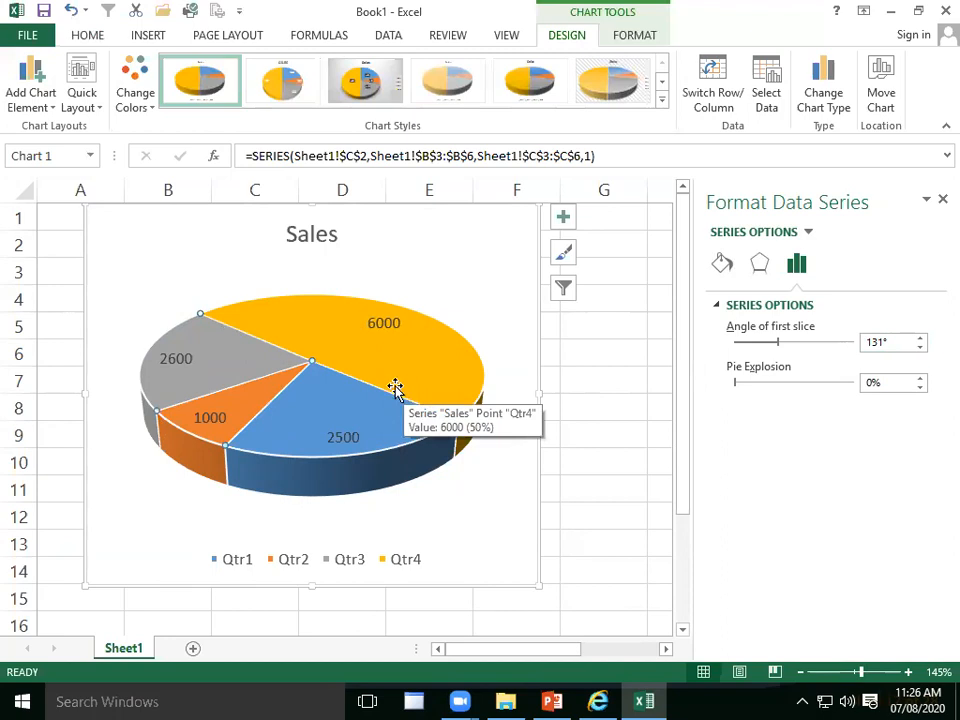
# - Separate the pie slices by setting the pie explosion to 15%
pyautogui.moveTo(361, 370)
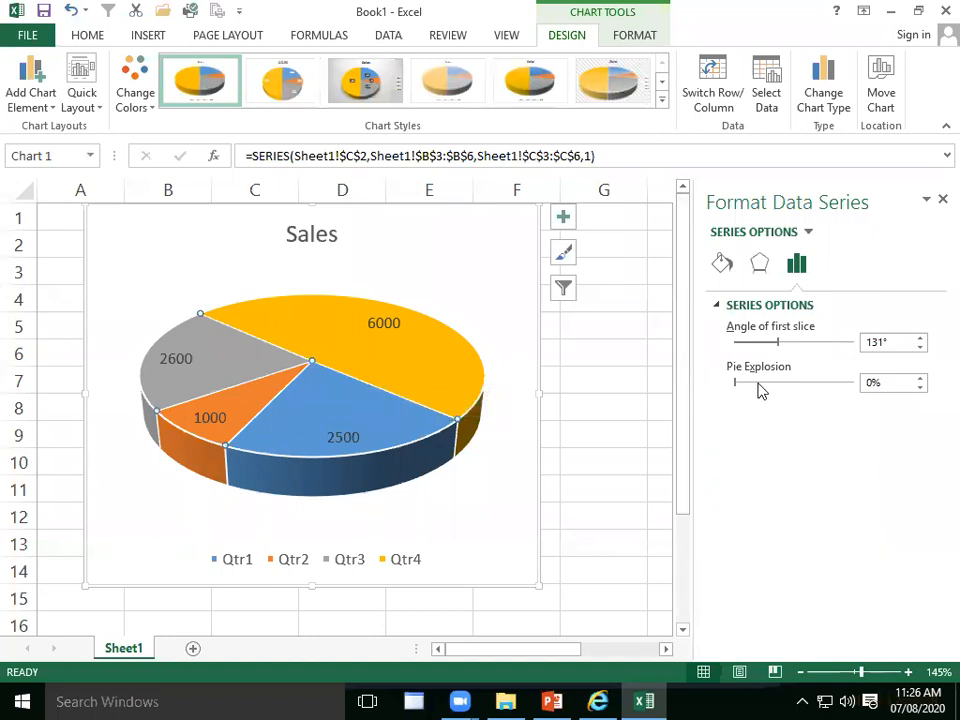
pyautogui.click(919, 378)
pyautogui.click(919, 378)
pyautogui.click(919, 378)
pyautogui.click(919, 378)
pyautogui.click(919, 378)
pyautogui.click(919, 378)
pyautogui.click(919, 378)
pyautogui.click(919, 378)
pyautogui.click(919, 378)
pyautogui.click(919, 378)
pyautogui.click(919, 378)
pyautogui.click(919, 378)
pyautogui.click(919, 379)
pyautogui.click(919, 379)
pyautogui.click(919, 379)
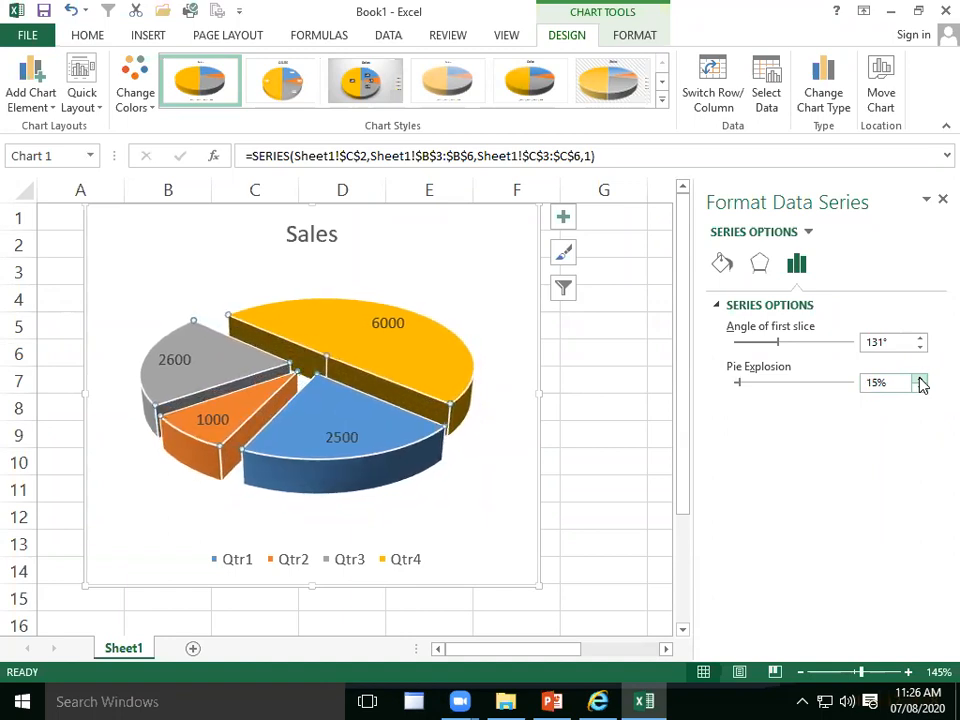
# - Rotate the exploded pie to a first-slice angle of 274° so the Qtr4 slice faces the front
pyautogui.click(920, 338)
pyautogui.click(920, 338)
pyautogui.click(920, 338)
pyautogui.click(920, 338)
pyautogui.click(920, 338)
pyautogui.click(920, 338)
pyautogui.click(920, 338)
pyautogui.click(920, 338)
pyautogui.click(920, 338)
pyautogui.click(920, 338)
pyautogui.click(920, 338)
pyautogui.click(920, 338)
pyautogui.click(920, 338)
pyautogui.moveTo(920, 338); pyautogui.dragTo(920, 338)
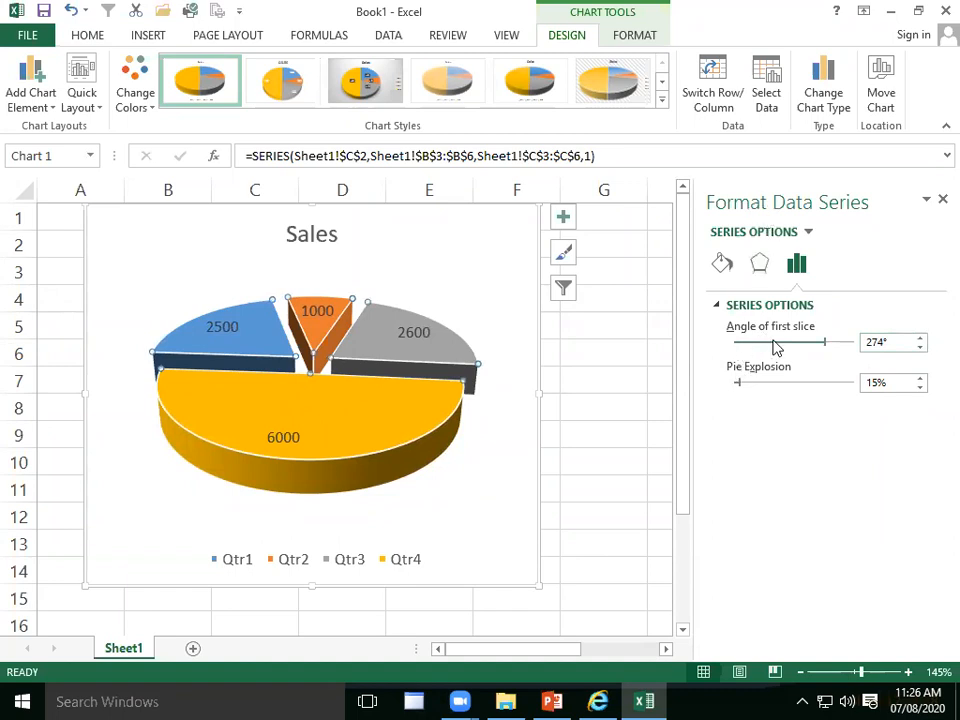
pyautogui.moveTo(452, 381)
# - Try a solid fill and a gradient fill on the chart area's background
pyautogui.click(722, 264)
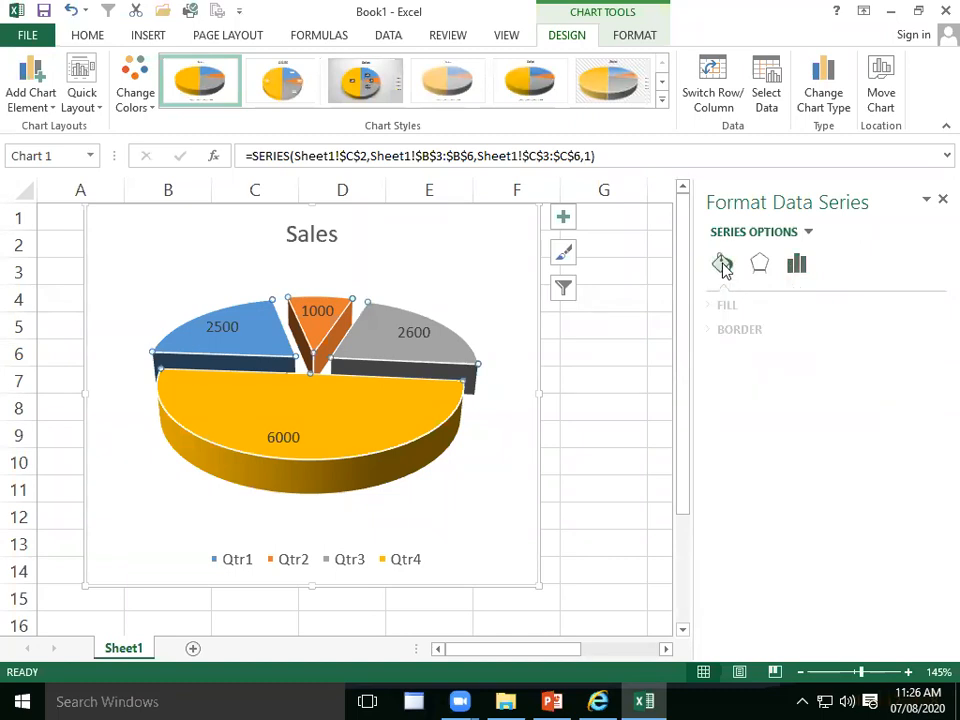
pyautogui.click(722, 308)
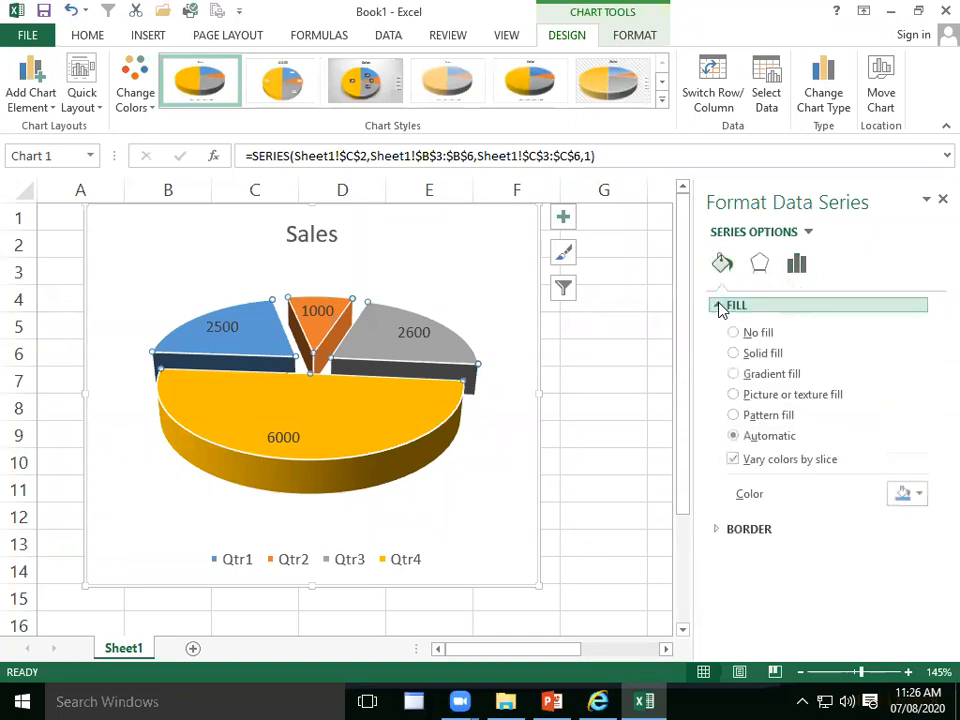
pyautogui.click(497, 253)
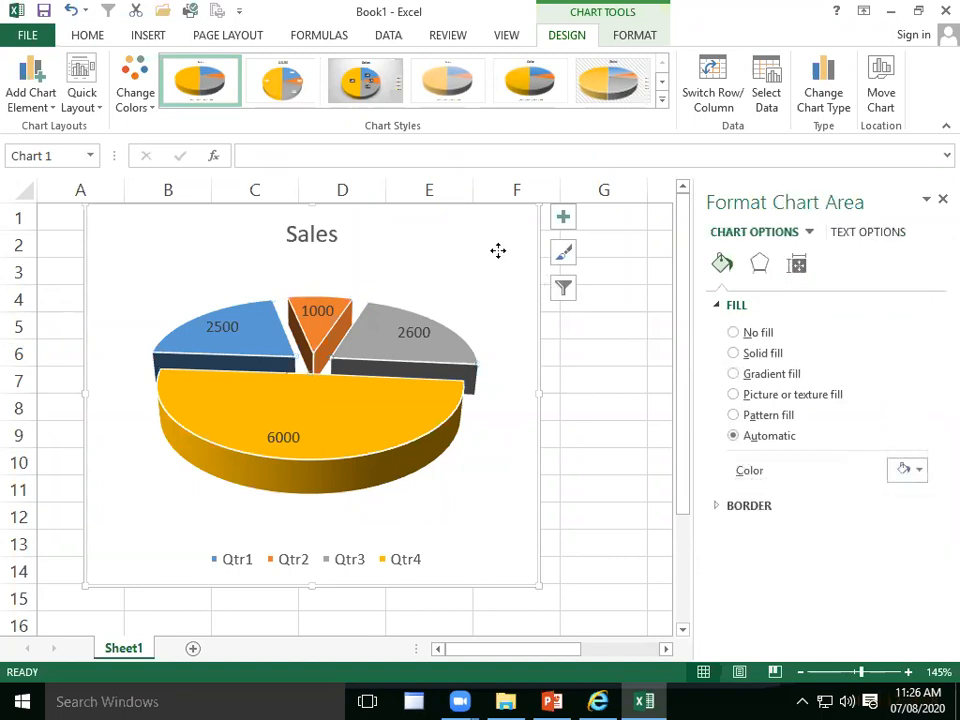
pyautogui.click(734, 353)
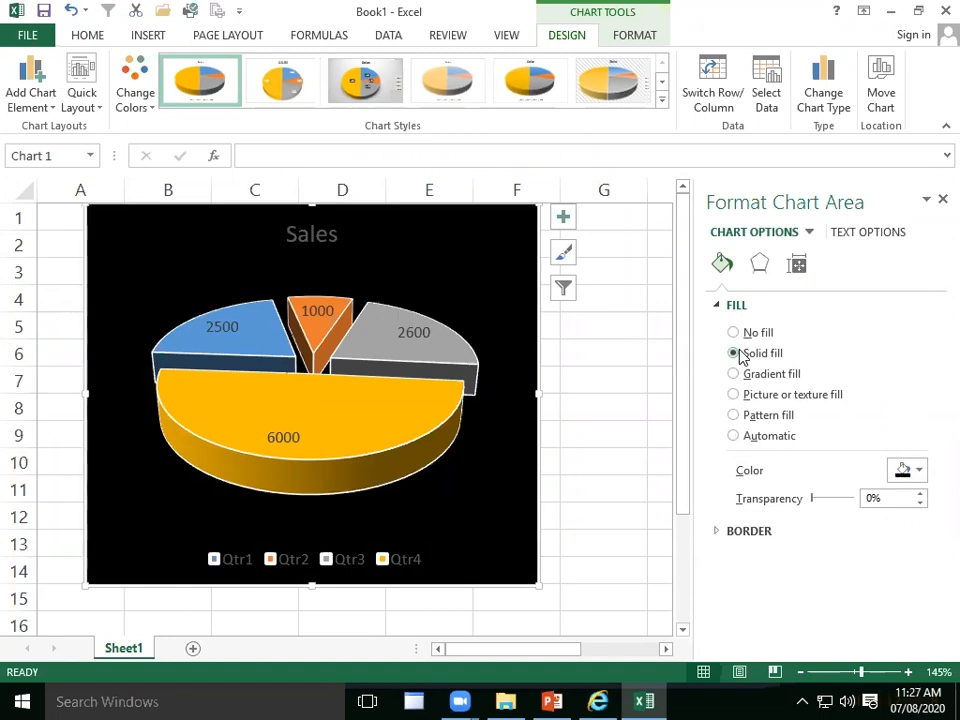
pyautogui.click(741, 376)
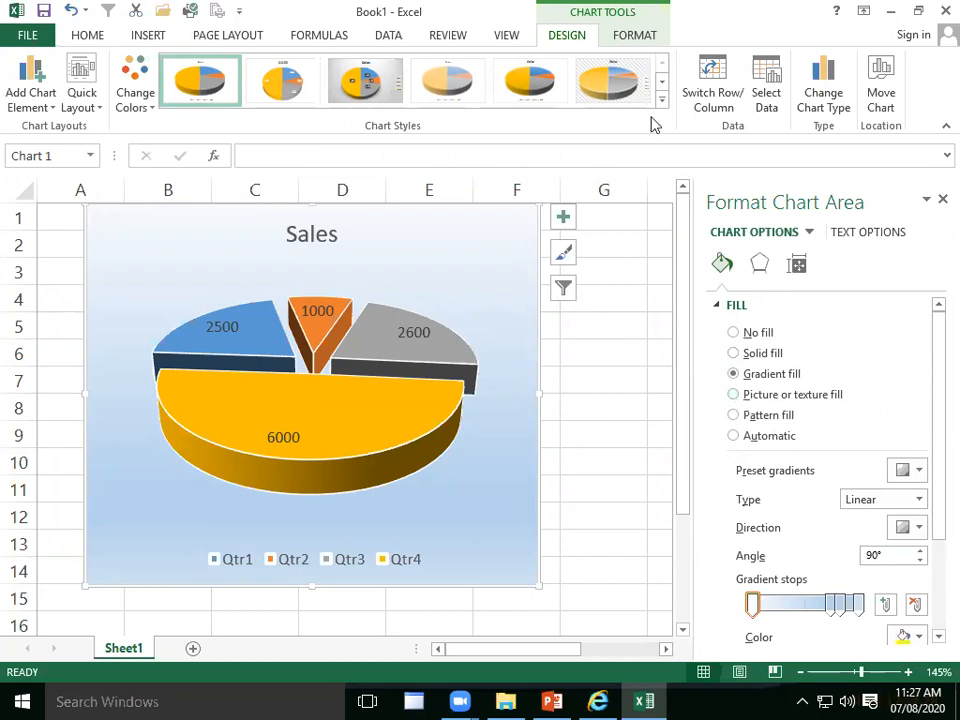
# - Fill the chart area with the picture IMG-20200703-WA0025 from the NHM folder on the Desktop
pyautogui.click(786, 398)
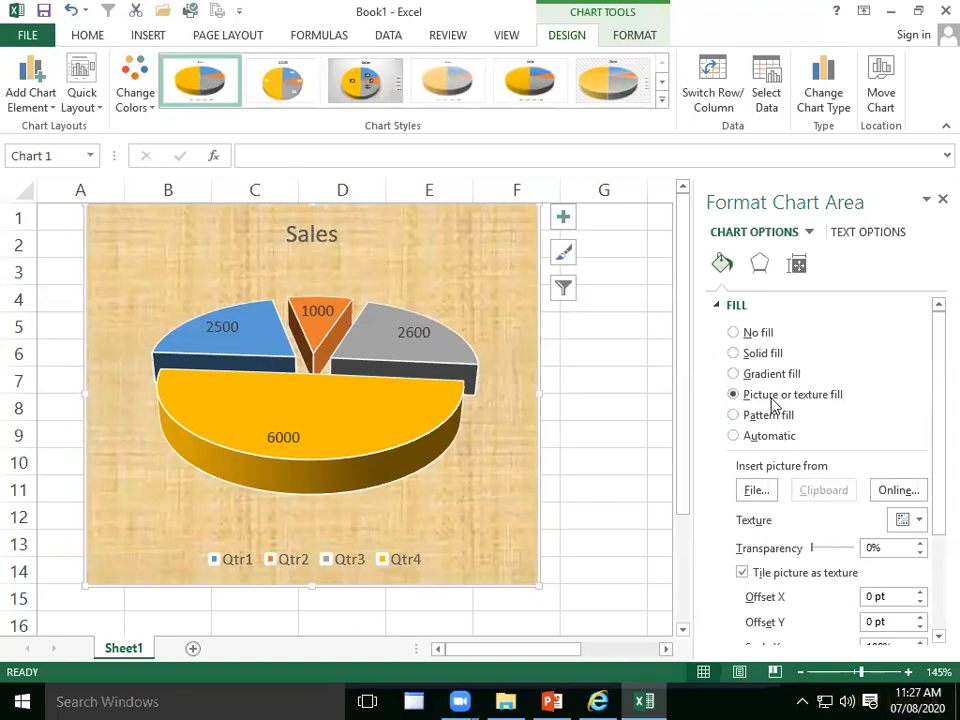
pyautogui.click(758, 492)
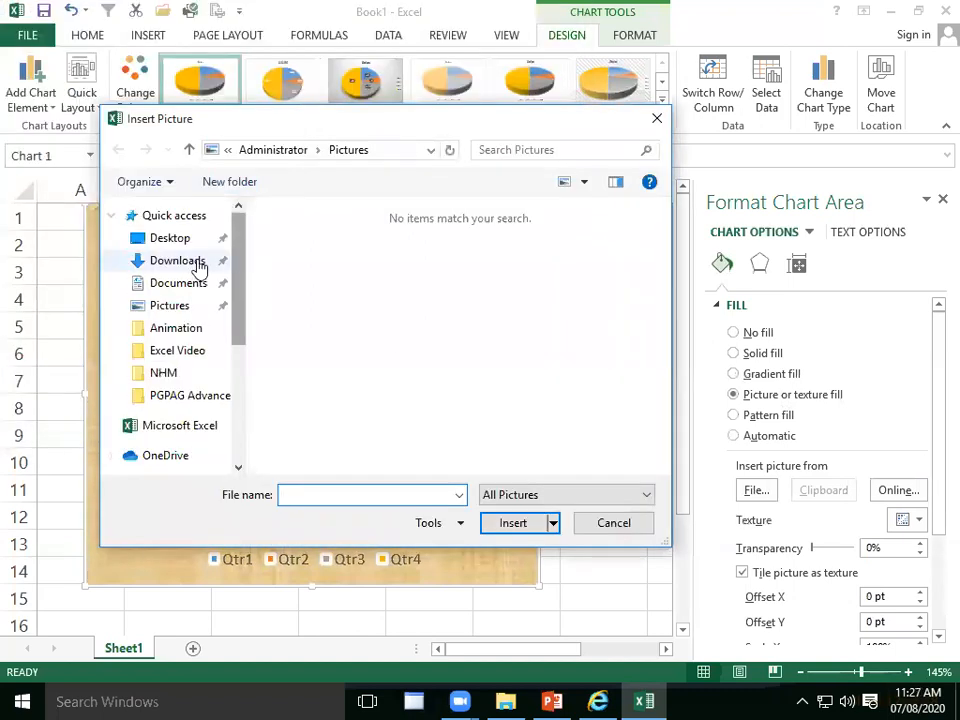
pyautogui.click(190, 241)
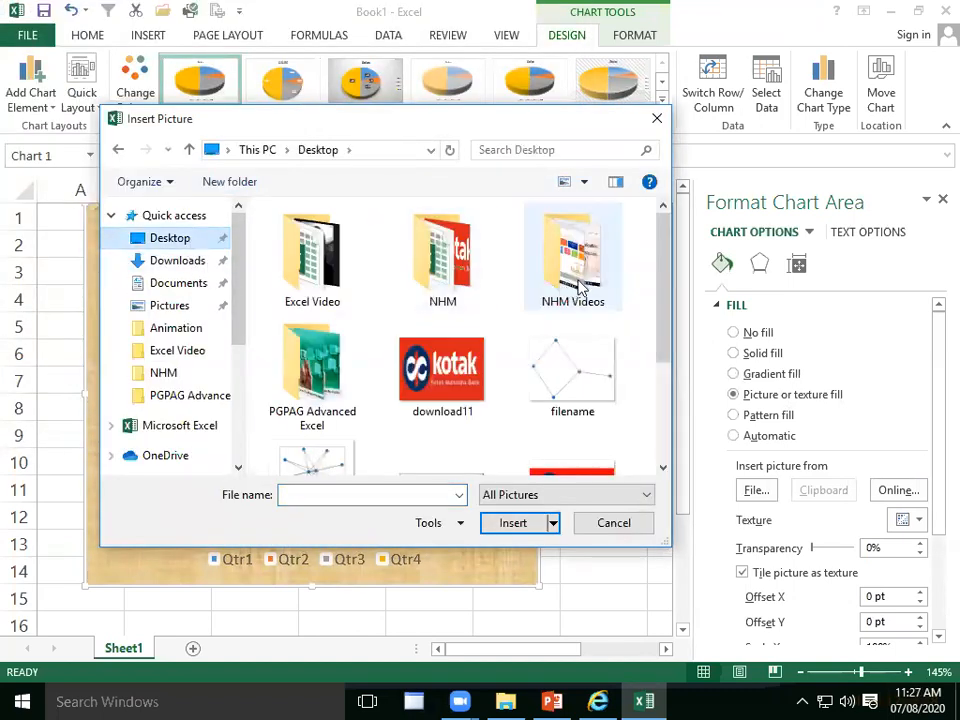
pyautogui.doubleClick(477, 258)
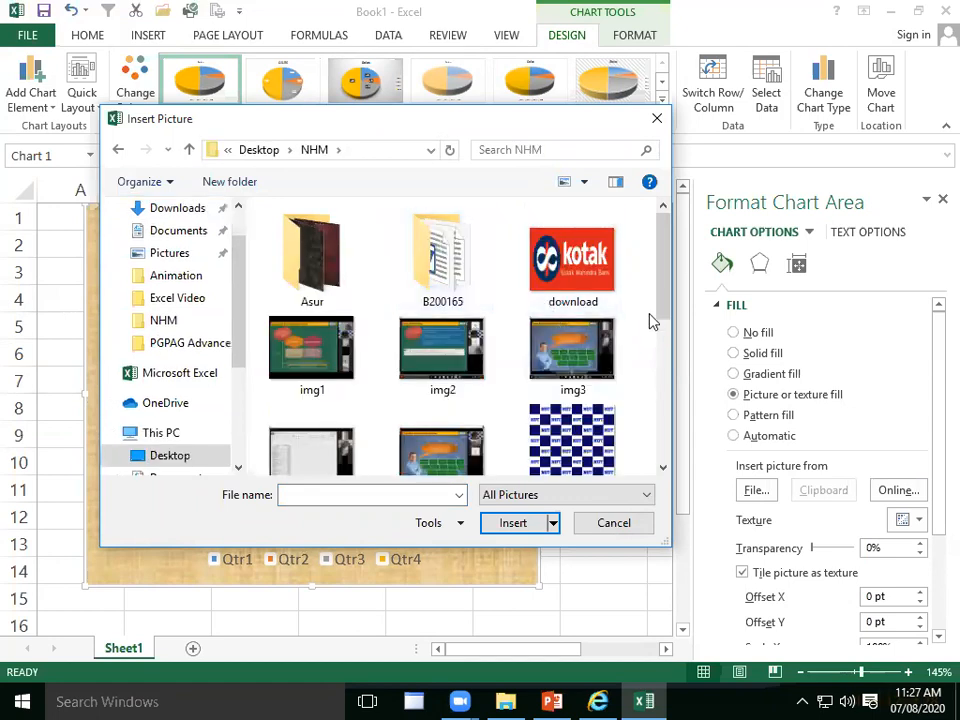
pyautogui.moveTo(658, 295); pyautogui.dragTo(654, 336)
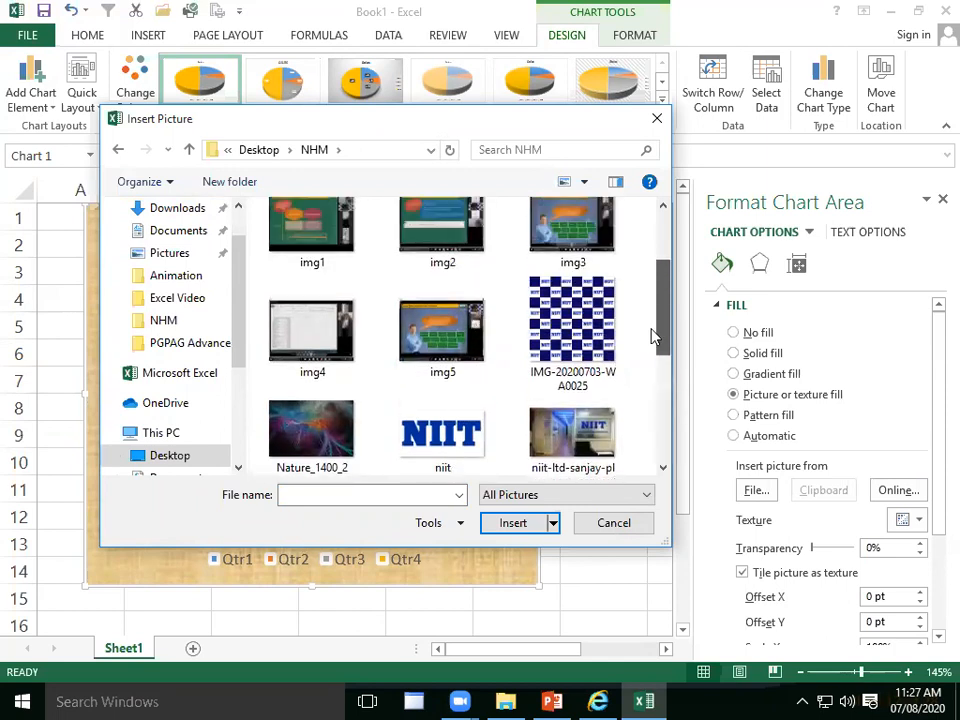
pyautogui.click(560, 340)
pyautogui.click(545, 522)
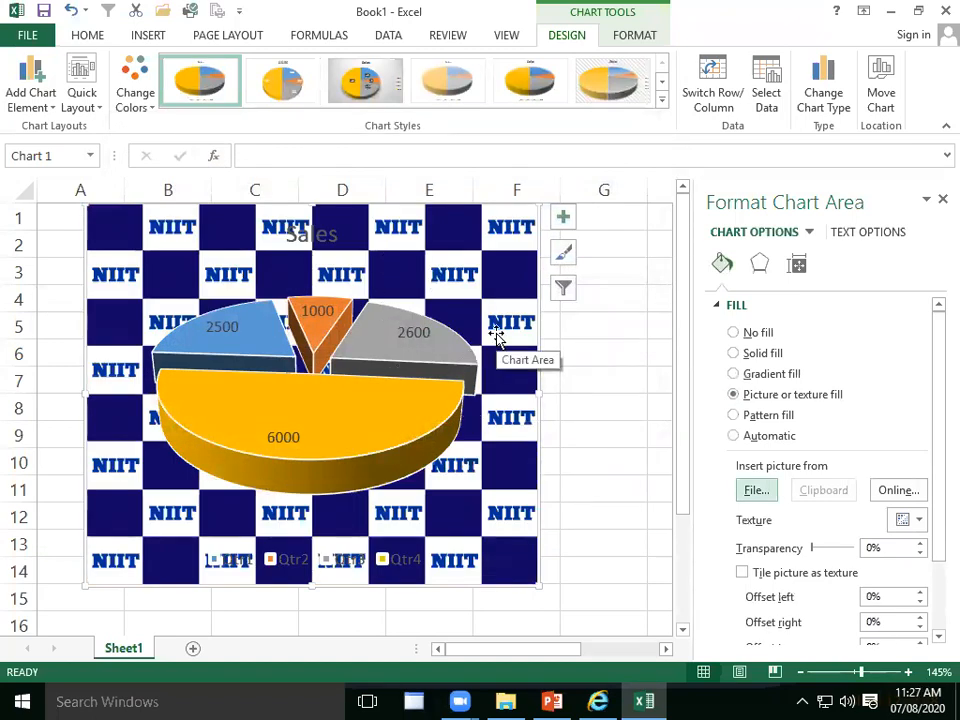
# - Replace the chart area's background picture with the niit-ltd-sanjay-place-agra office photo from the NHM folder
pyautogui.click(763, 494)
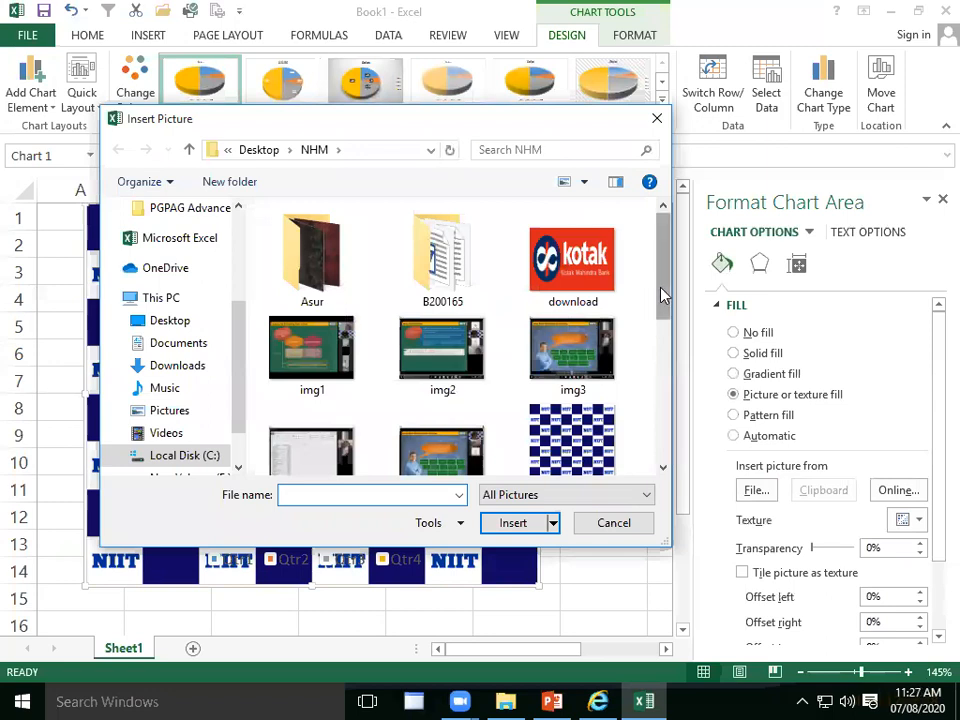
pyautogui.scroll(-3, 572, 420)
pyautogui.click(572, 415)
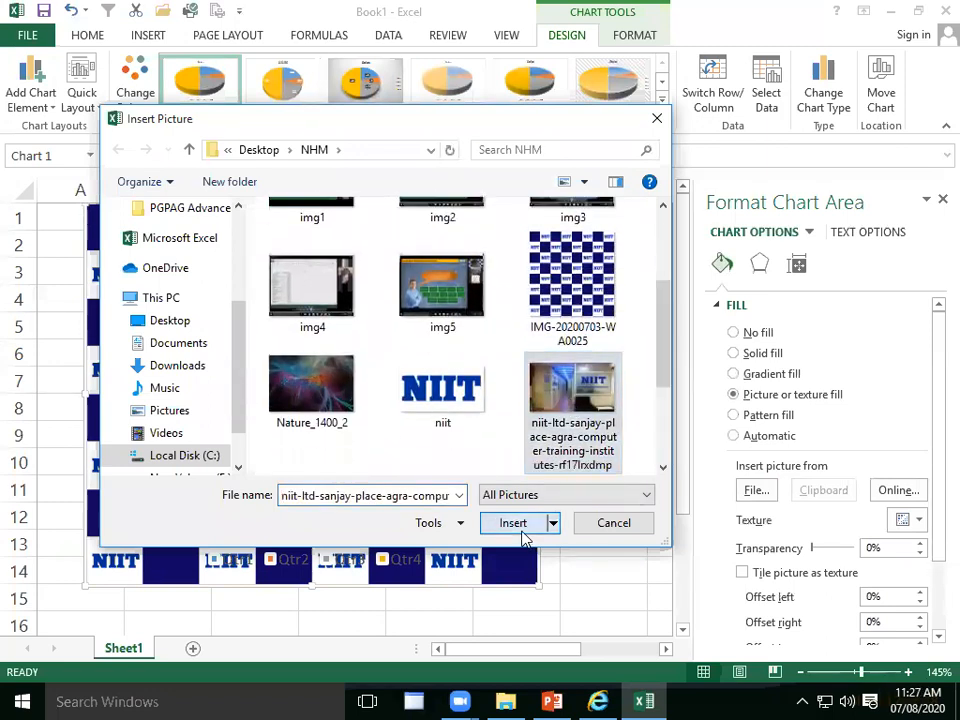
pyautogui.click(515, 526)
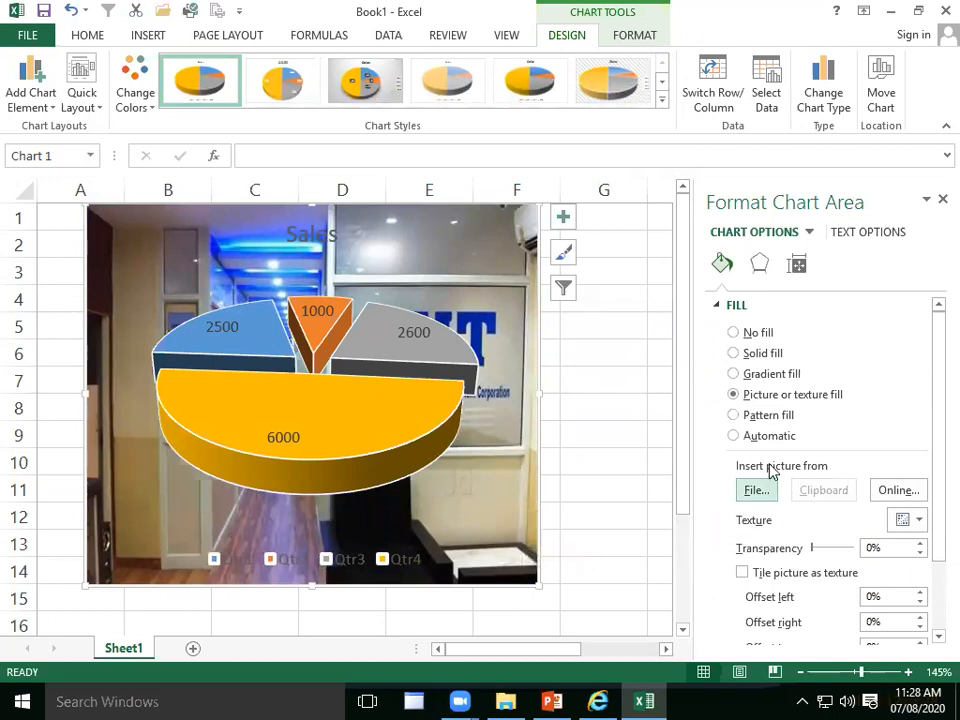
# - Set the chart area to no fill and close the formatting options
pyautogui.click(748, 332)
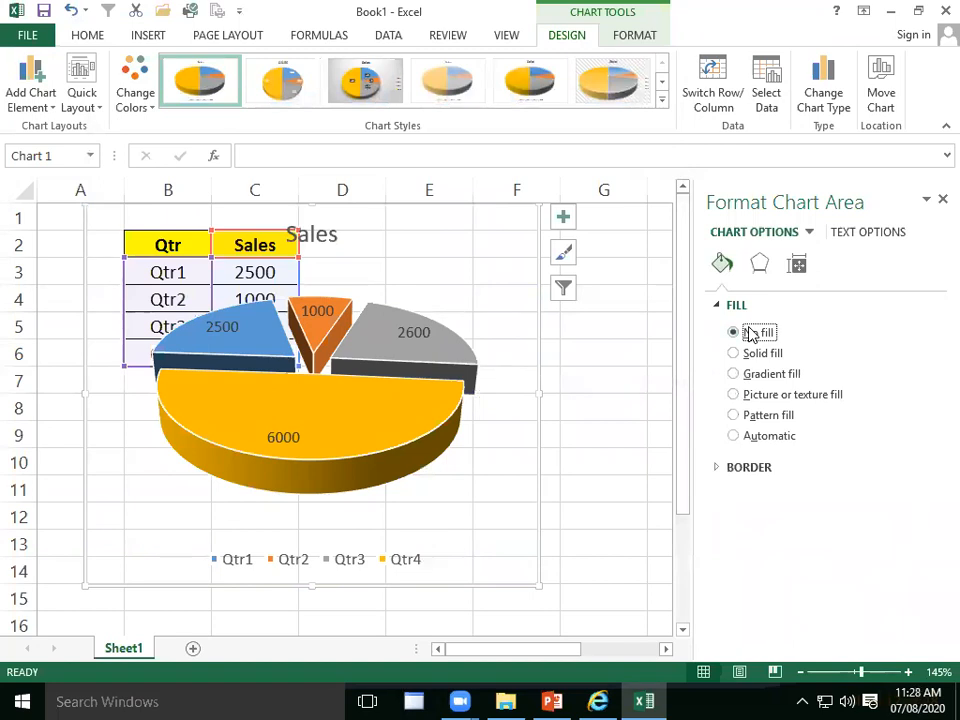
pyautogui.click(613, 414)
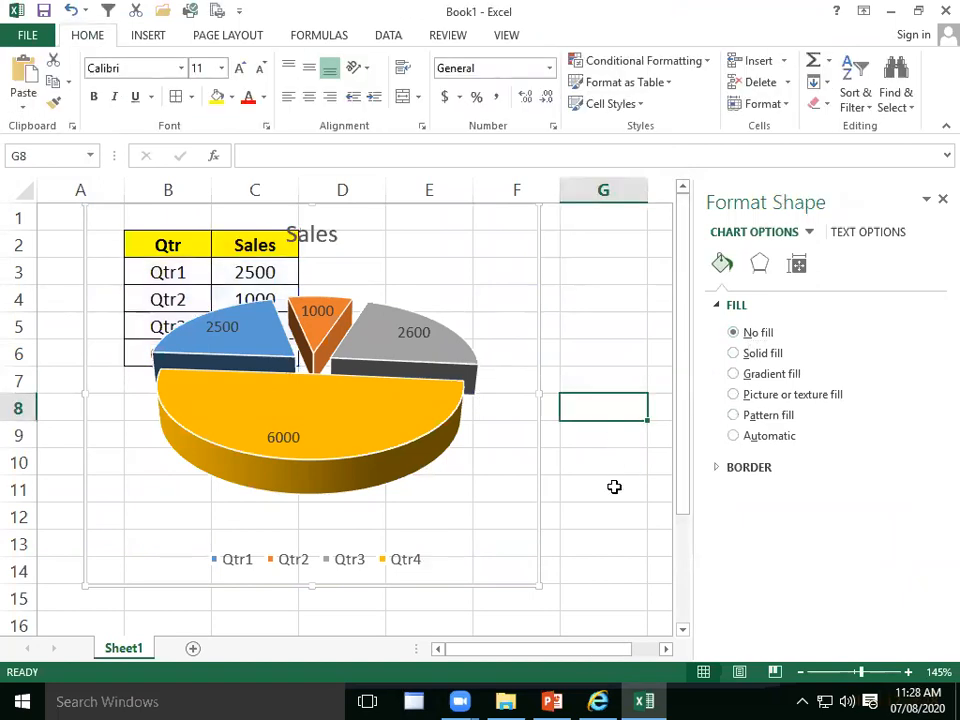
pyautogui.click(942, 200)
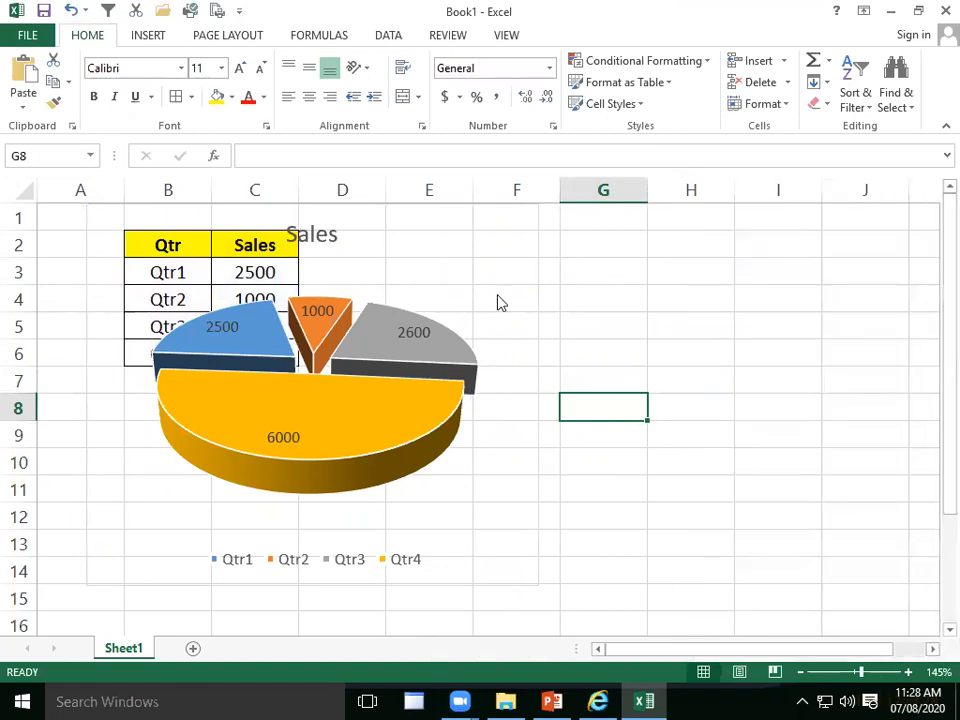
# - Move the pie chart below the sales table so that it starts at about row 7
pyautogui.click(531, 326)
pyautogui.moveTo(536, 327); pyautogui.dragTo(422, 491)
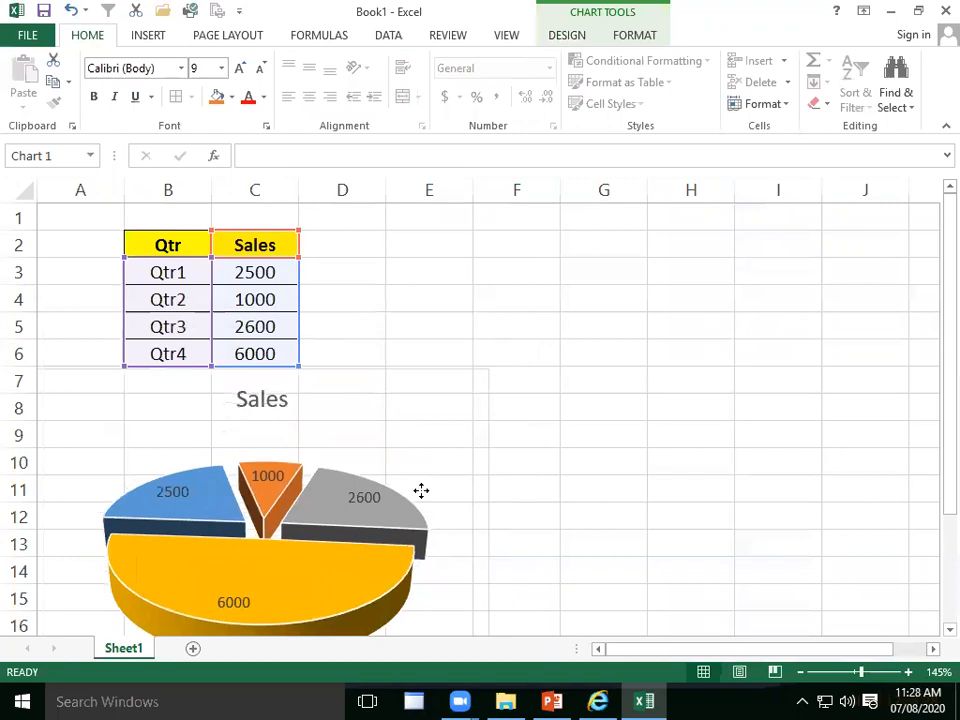
# - Preview how the sheet with the sales table and pie chart prints, and return to the worksheet
pyautogui.click(430, 245)
pyautogui.click(27, 35)
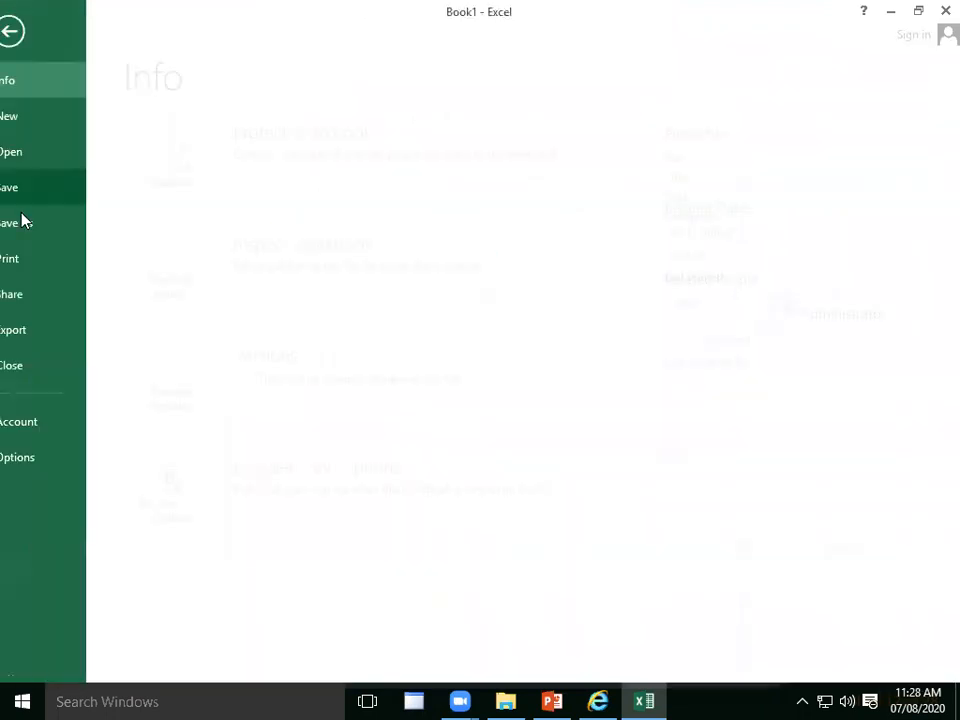
pyautogui.click(56, 262)
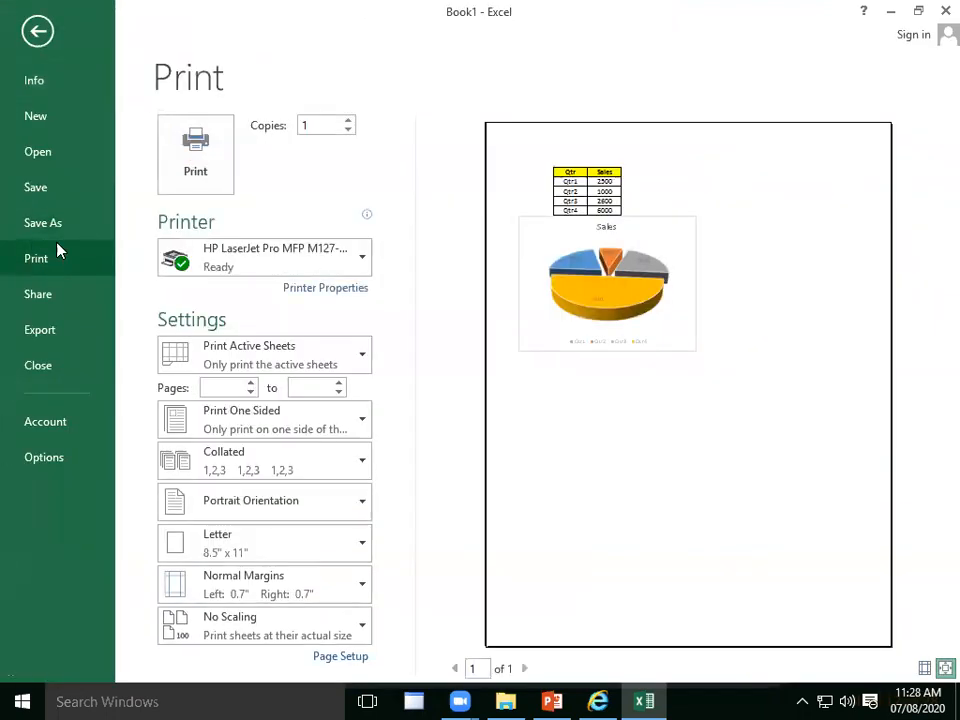
pyautogui.click(35, 30)
# - Move the pie chart beside the sales table so it starts at row 2, and apply the grey-background style with dark label boxes
pyautogui.click(456, 409)
pyautogui.moveTo(441, 369); pyautogui.dragTo(763, 227)
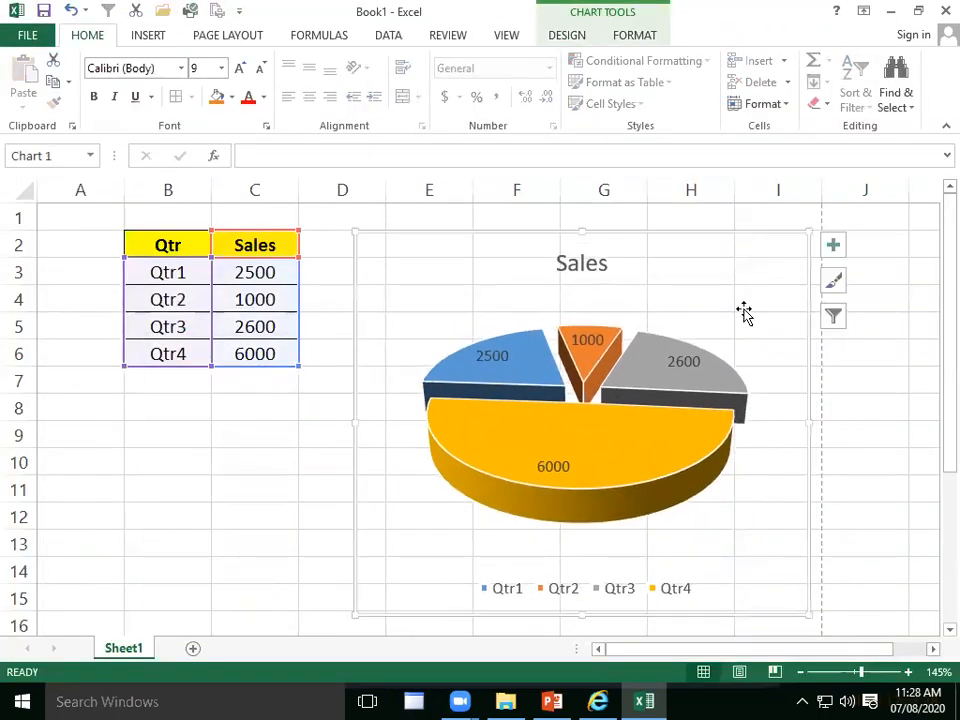
pyautogui.click(566, 37)
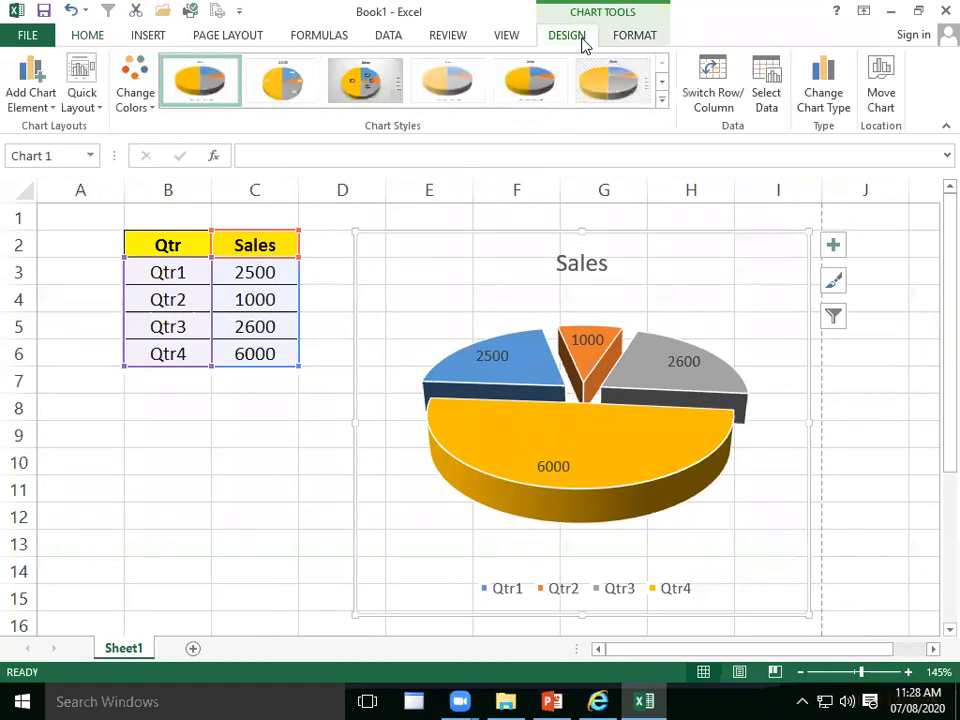
pyautogui.click(661, 100)
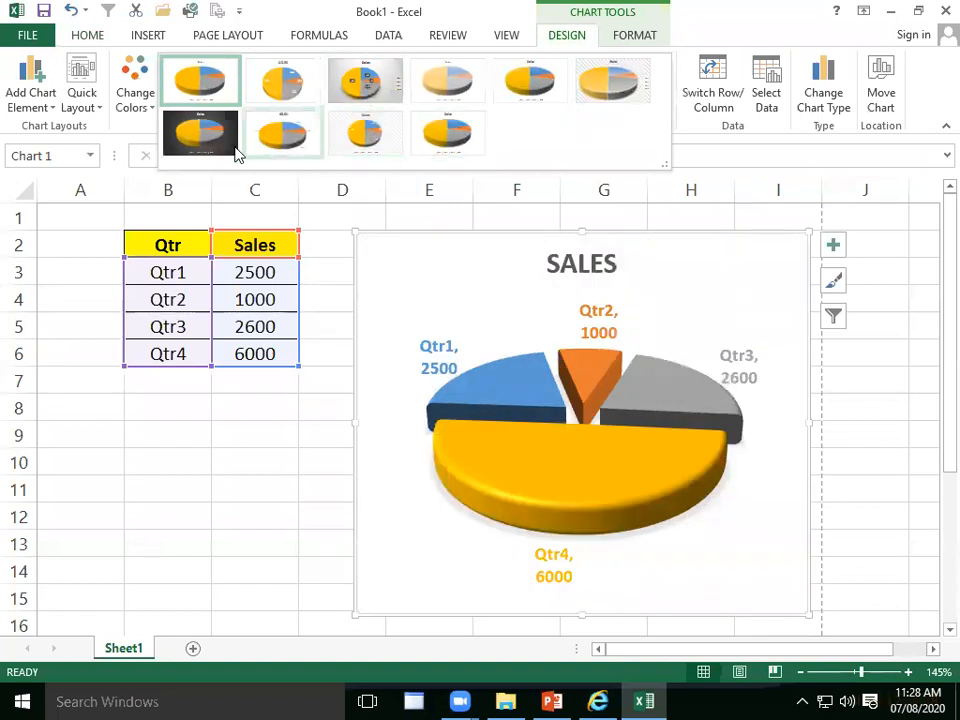
pyautogui.click(366, 92)
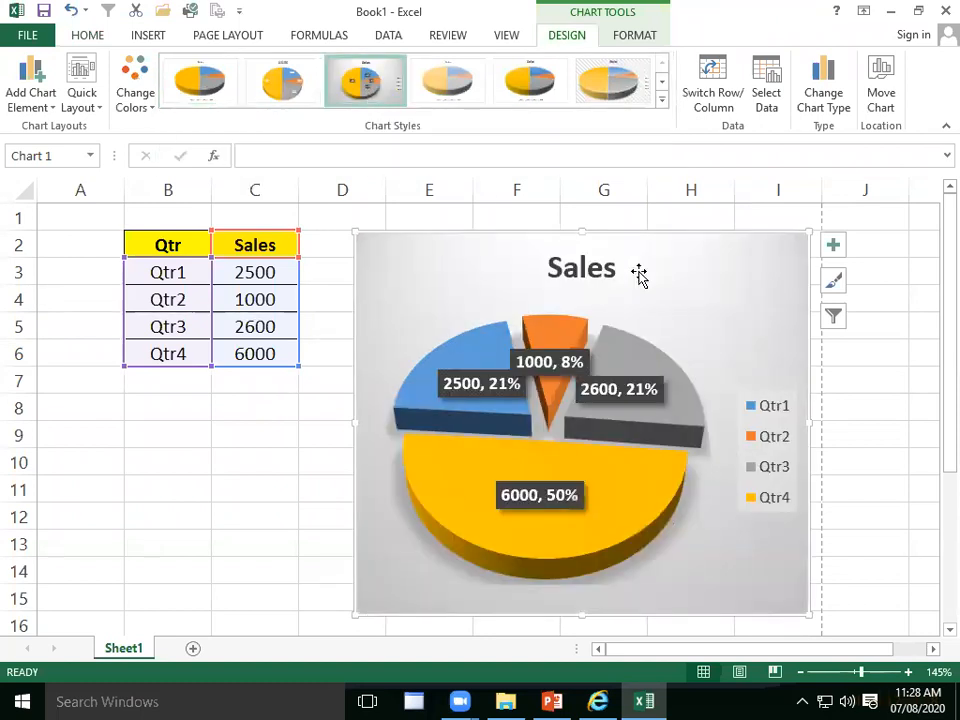
# - Change the pie chart's style to Style 8, with coloured category, value and percentage labels outside the slices
pyautogui.click(831, 287)
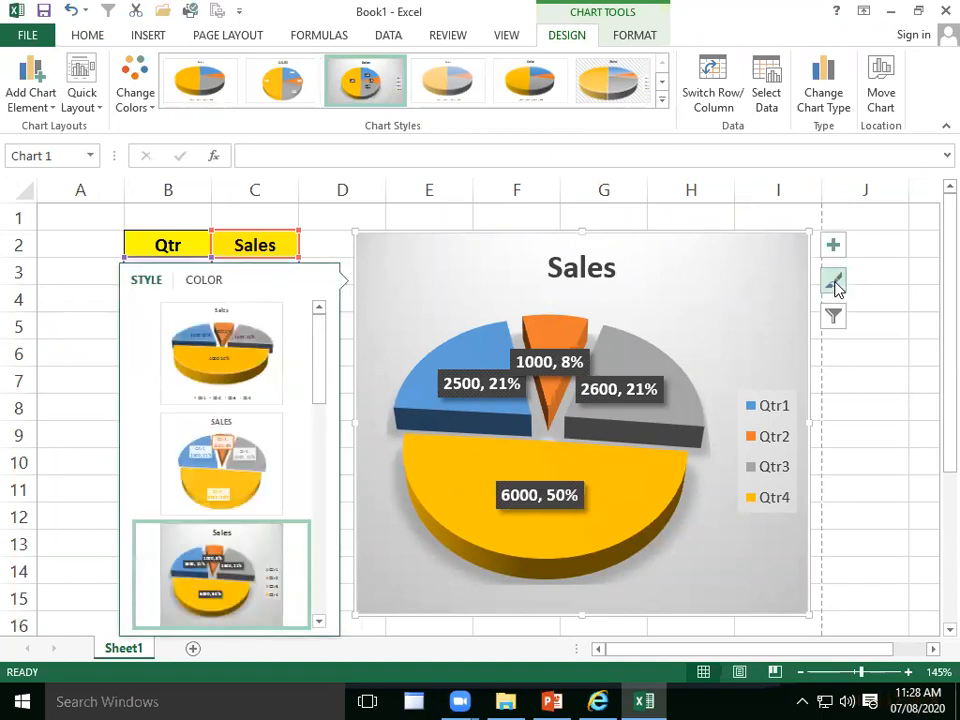
pyautogui.click(225, 480)
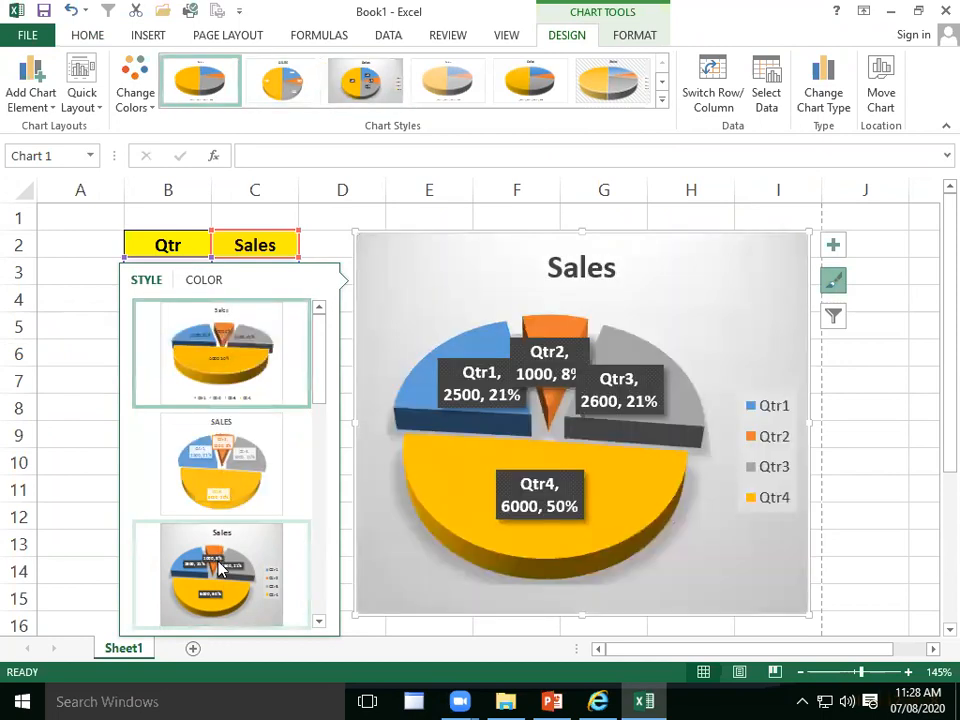
pyautogui.scroll(-5, 250, 537)
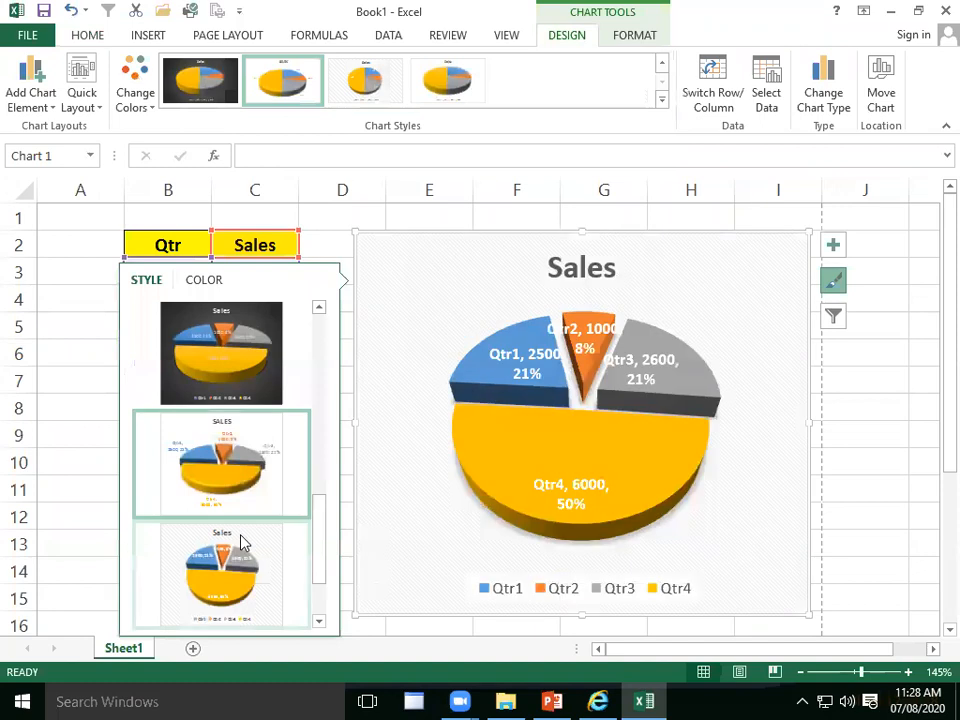
pyautogui.scroll(-1, 255, 552)
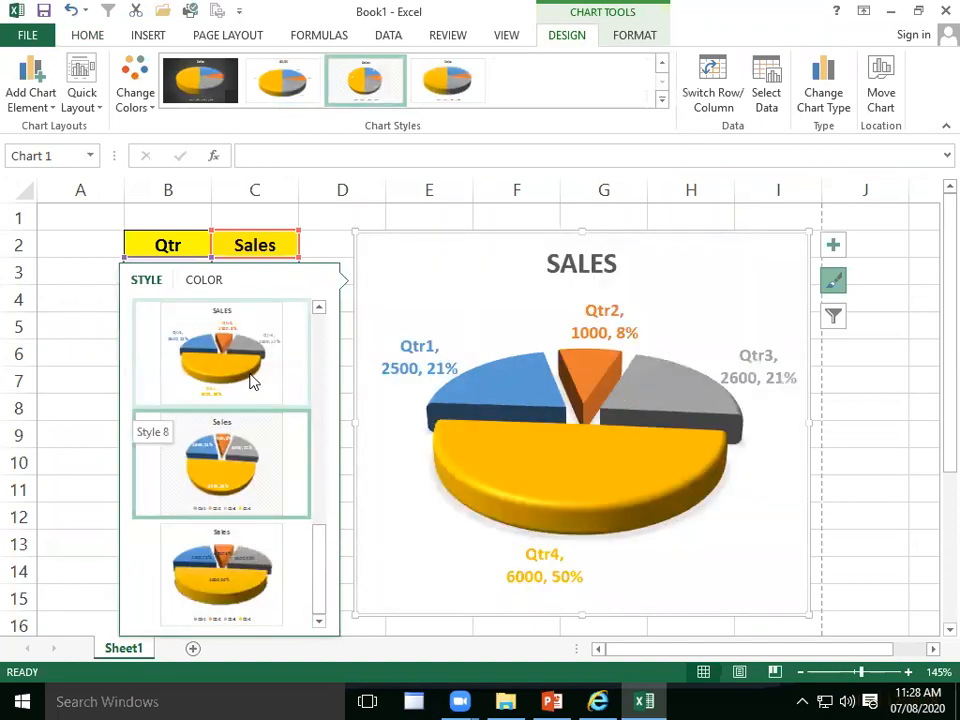
pyautogui.click(256, 390)
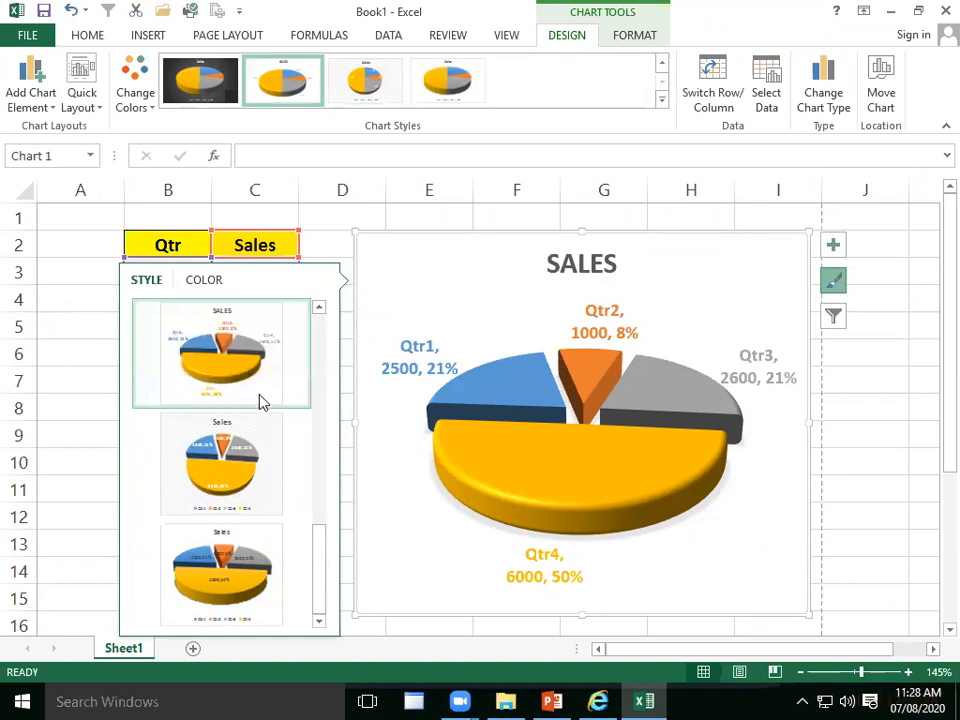
# - Examine the colorful and monochromatic color palettes available for the pie chart
pyautogui.click(210, 284)
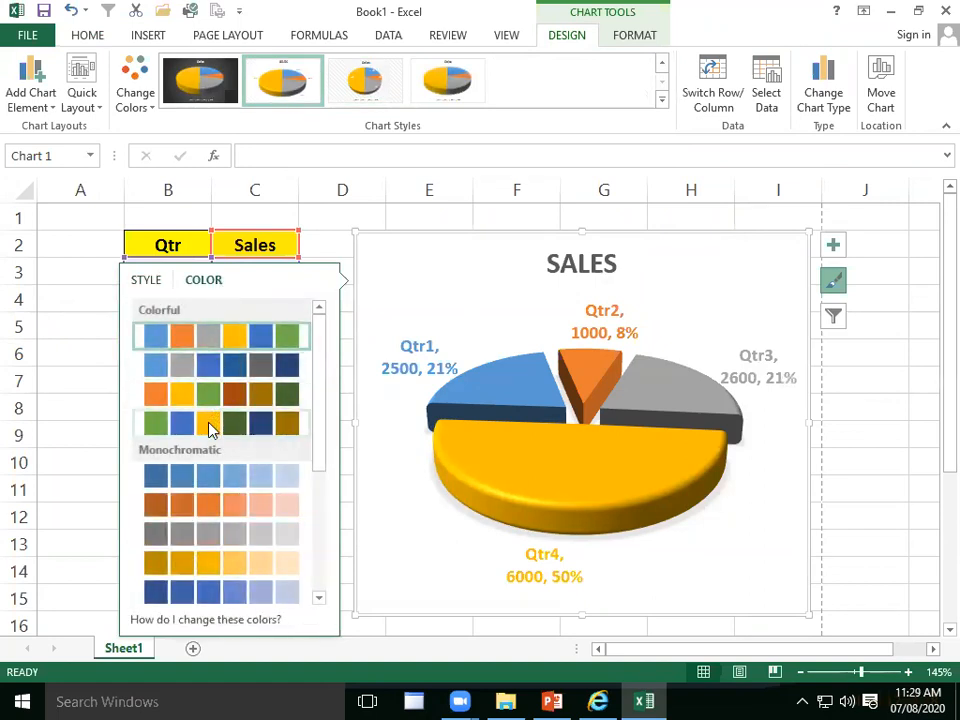
pyautogui.click(500, 461)
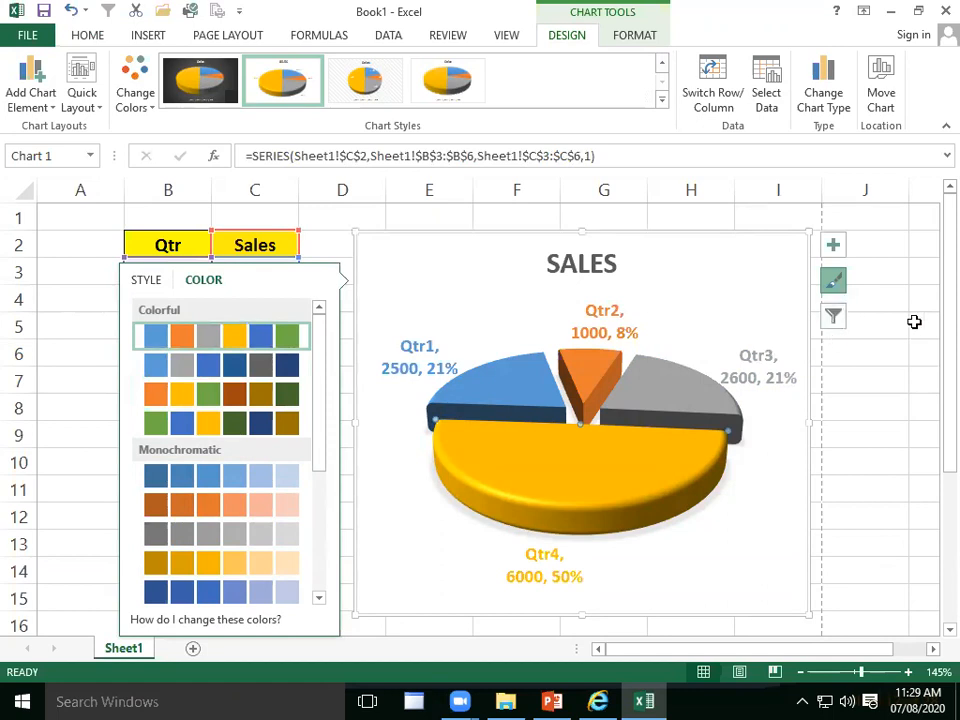
pyautogui.click(699, 235)
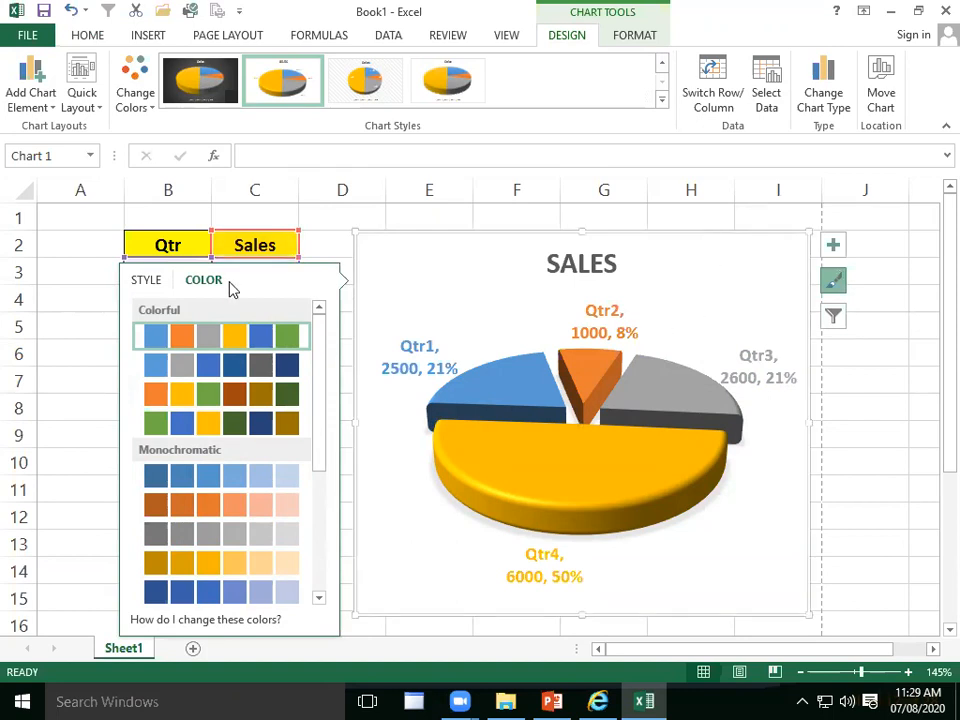
# - Try selecting only Qtr2 and only Qtr1 in the chart filters, and look at the series and category name options
pyautogui.click(835, 317)
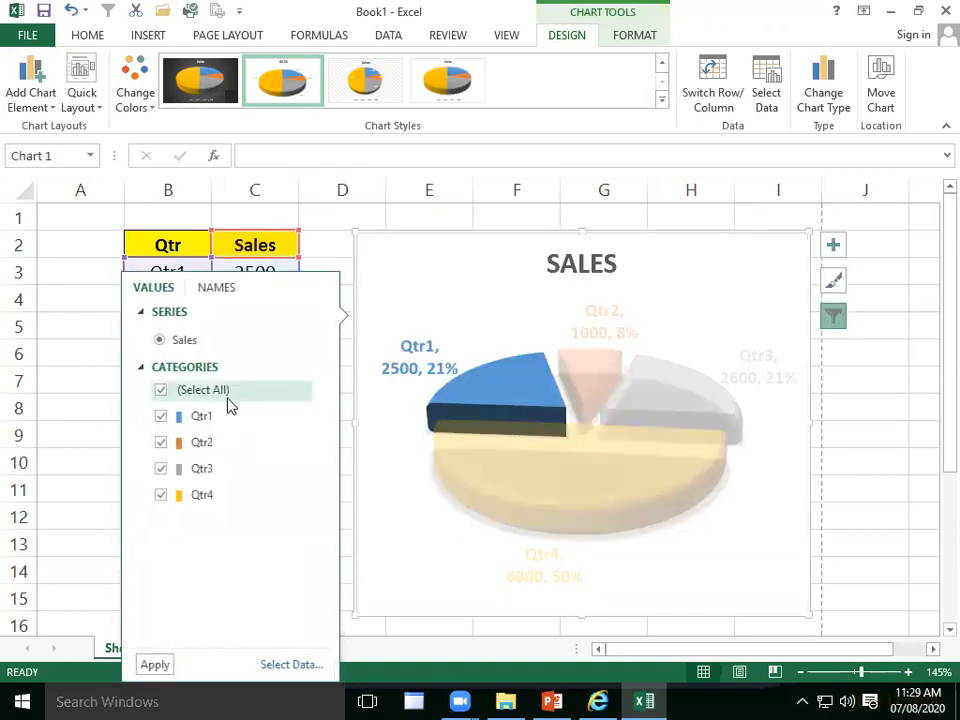
pyautogui.click(160, 390)
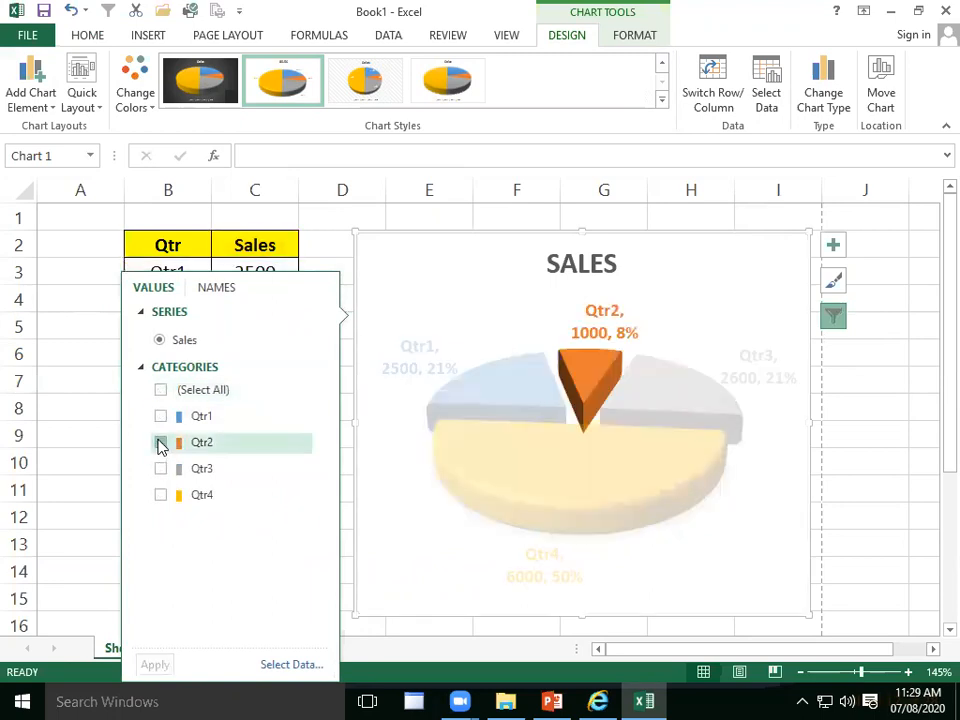
pyautogui.click(160, 443)
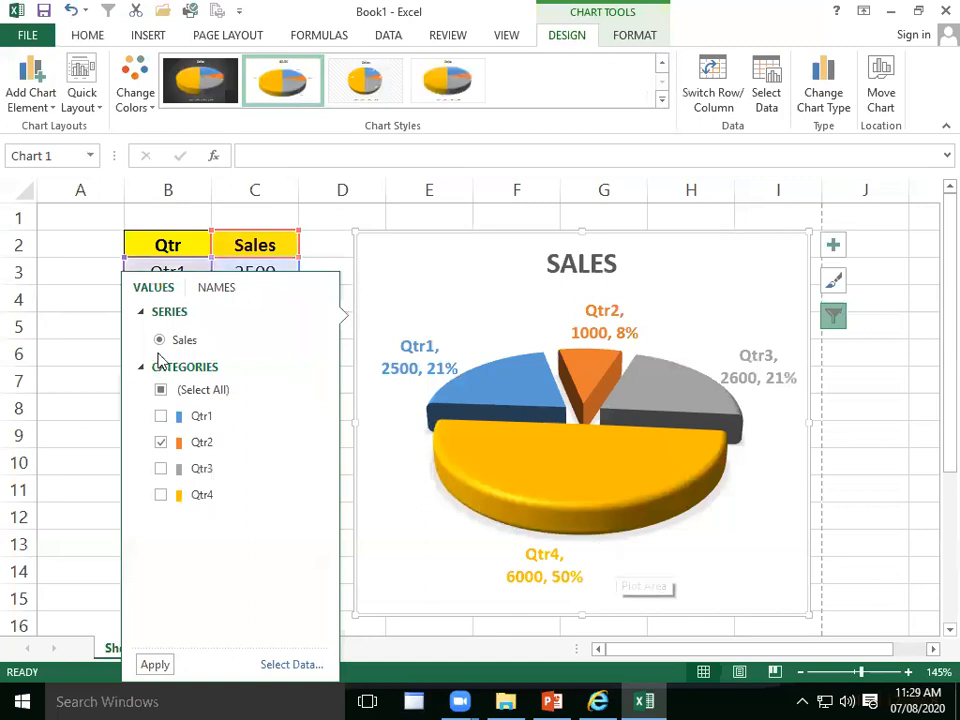
pyautogui.click(161, 390)
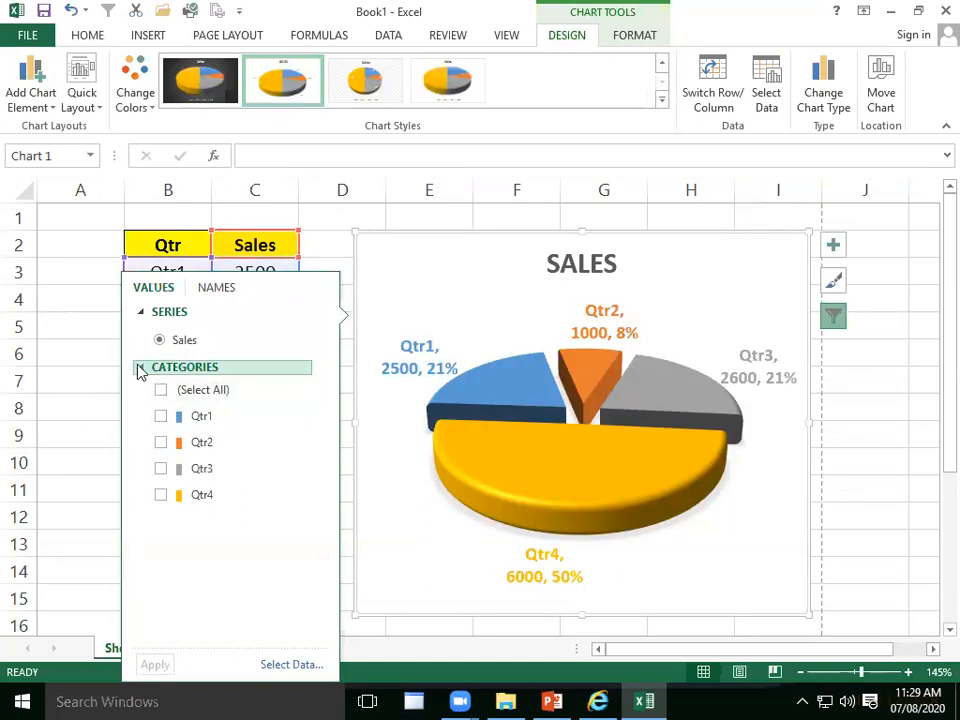
pyautogui.click(141, 367)
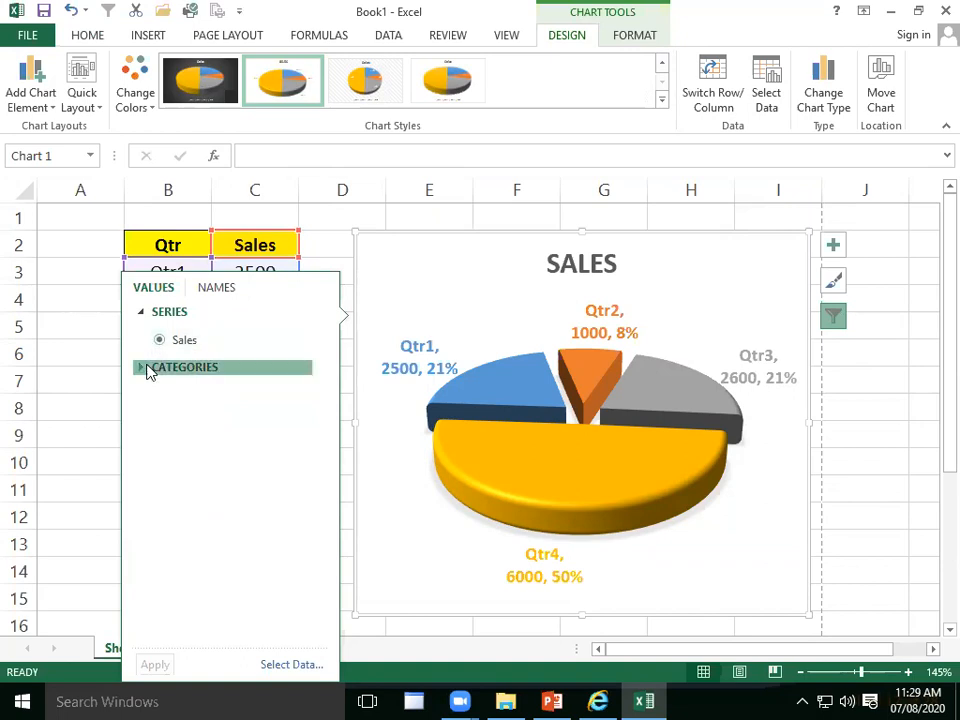
pyautogui.click(146, 368)
pyautogui.click(161, 416)
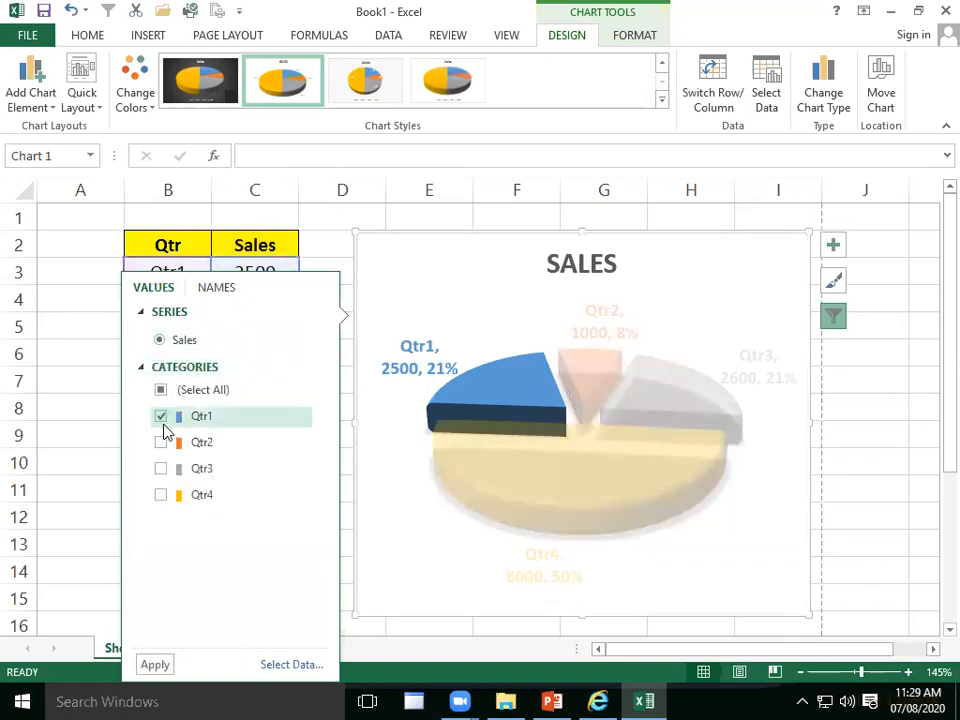
pyautogui.click(218, 287)
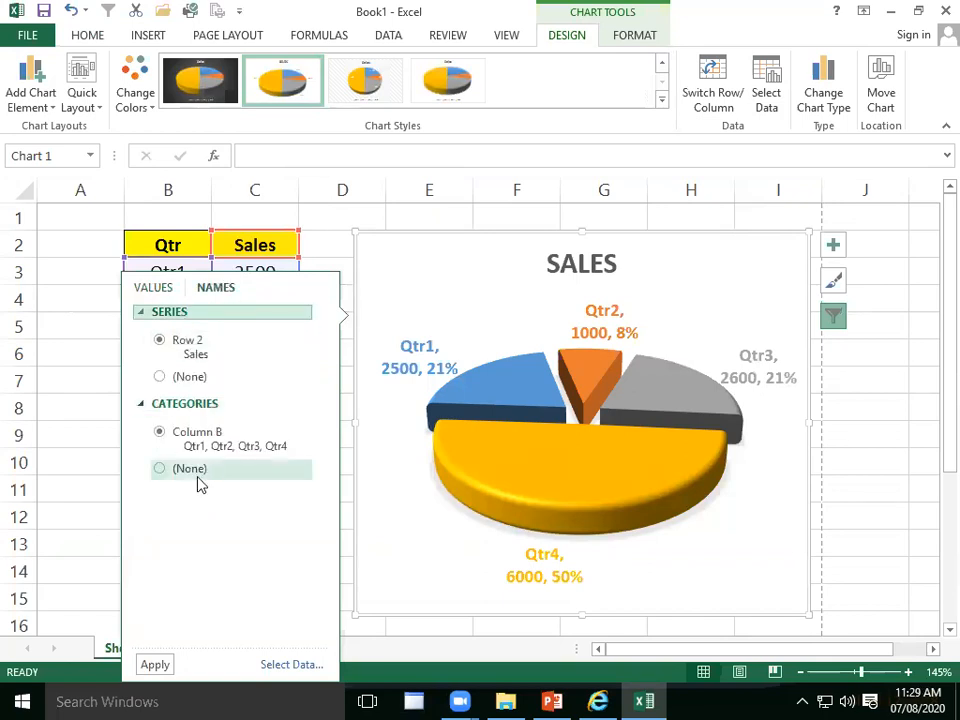
pyautogui.click(165, 290)
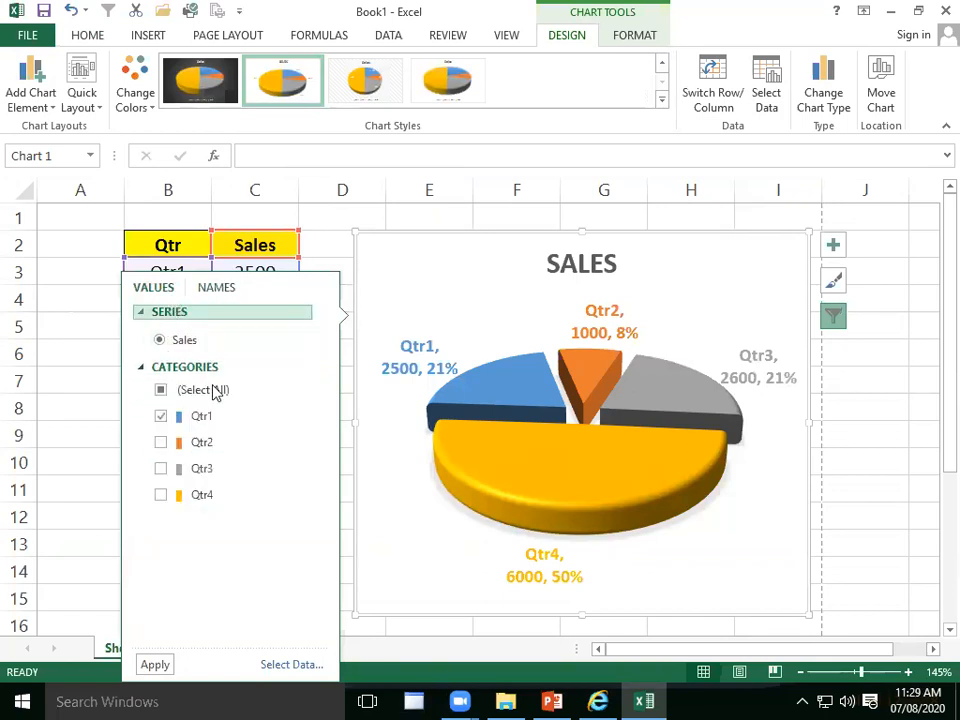
pyautogui.click(166, 389)
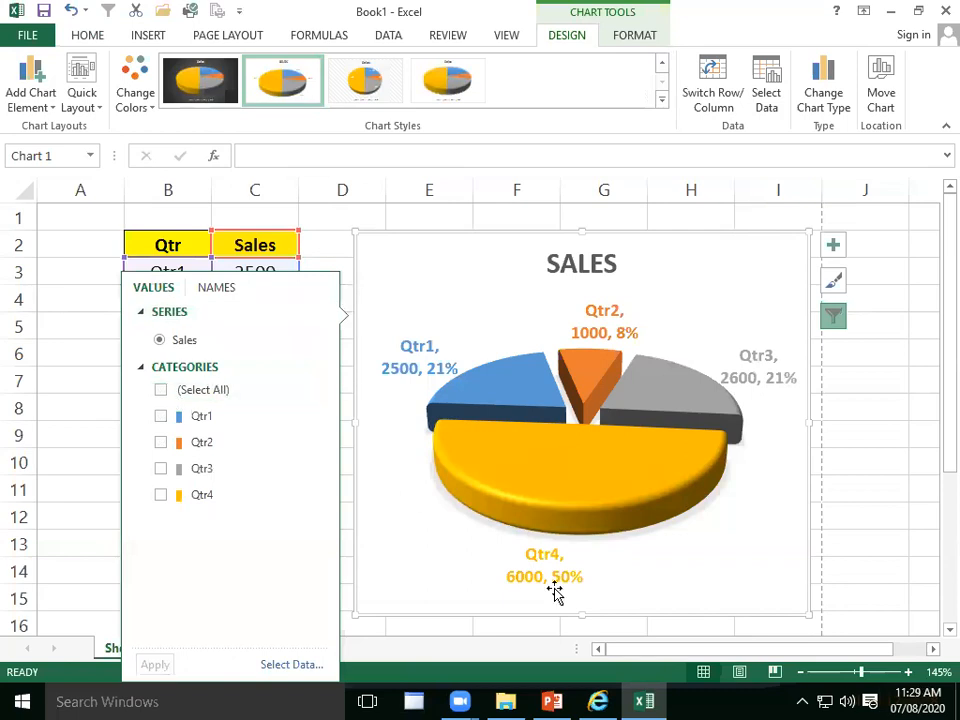
pyautogui.click(845, 318)
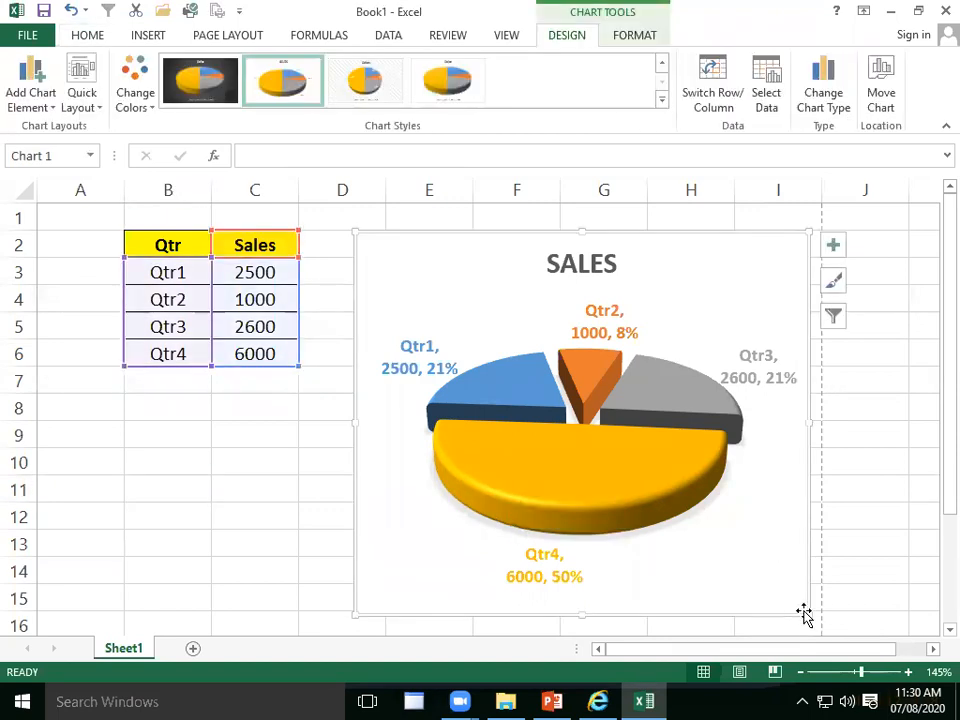
# - Resize the pie chart so that it spans about columns D to H and rows 2 to 11
pyautogui.moveTo(805, 614); pyautogui.dragTo(601, 382)
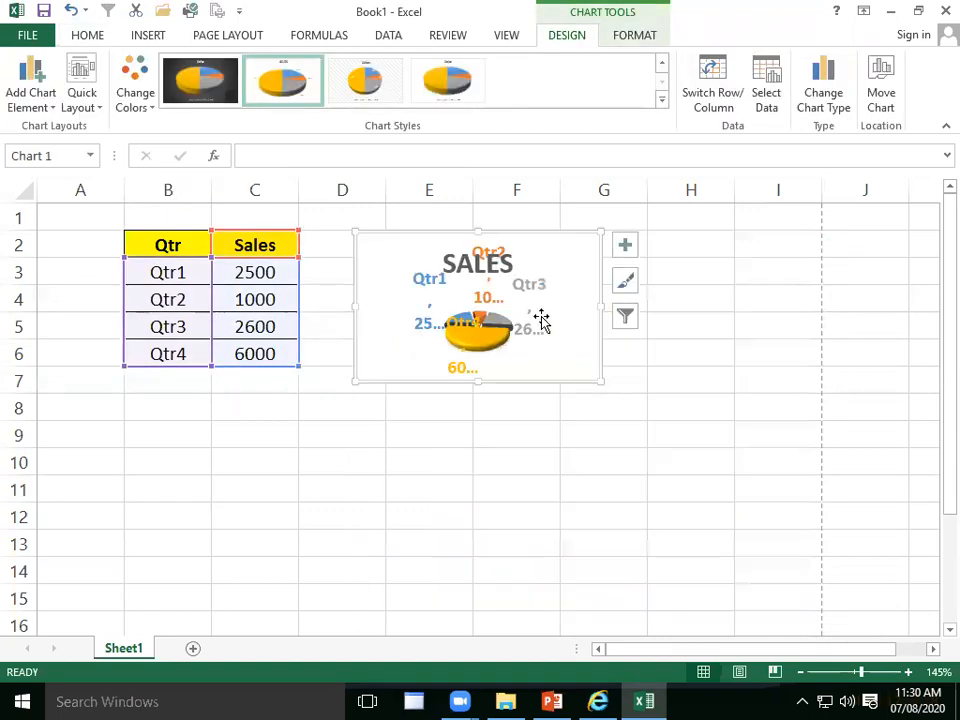
pyautogui.moveTo(602, 381); pyautogui.dragTo(686, 493)
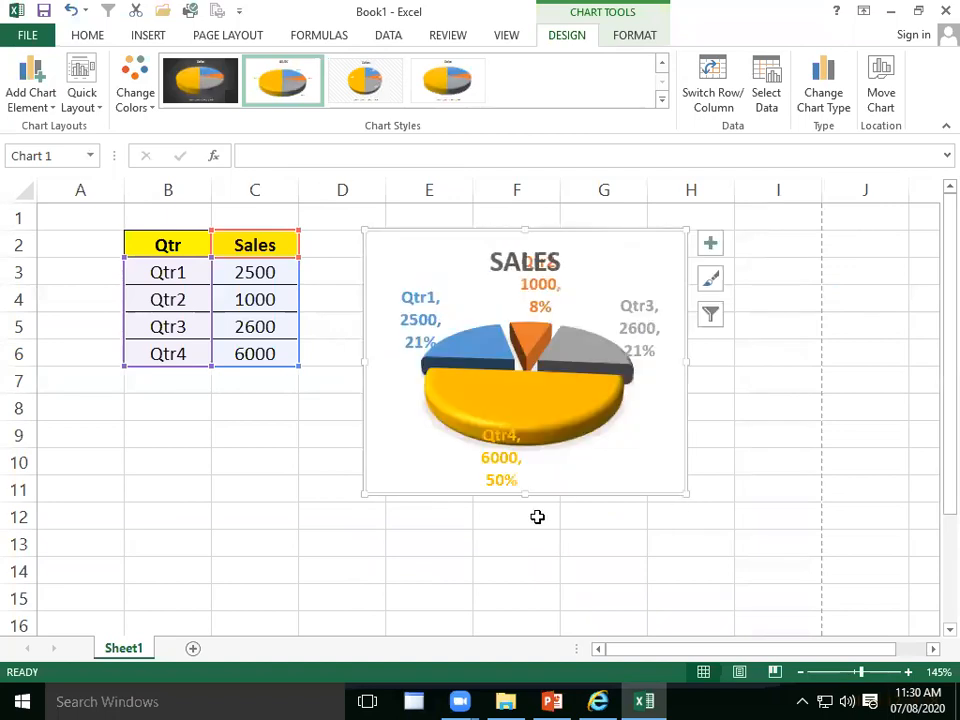
pyautogui.click(245, 487)
# - Start a second table below the chart with the headers year in B16 and sales in C16
pyautogui.scroll(-3, 161, 544)
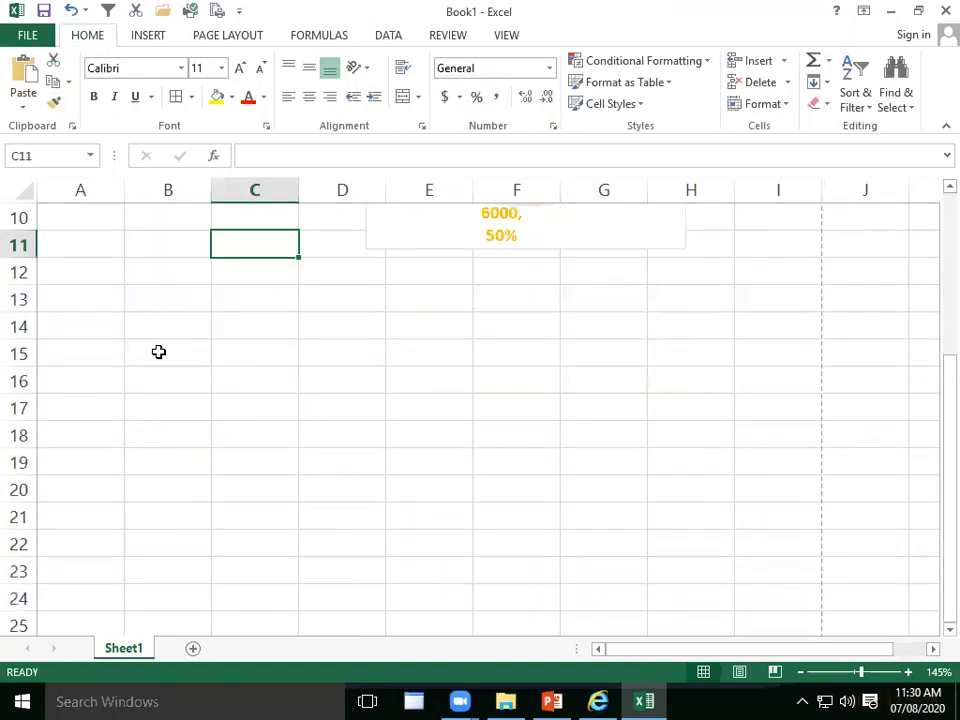
pyautogui.scroll(-1, 158, 352)
pyautogui.click(190, 309)
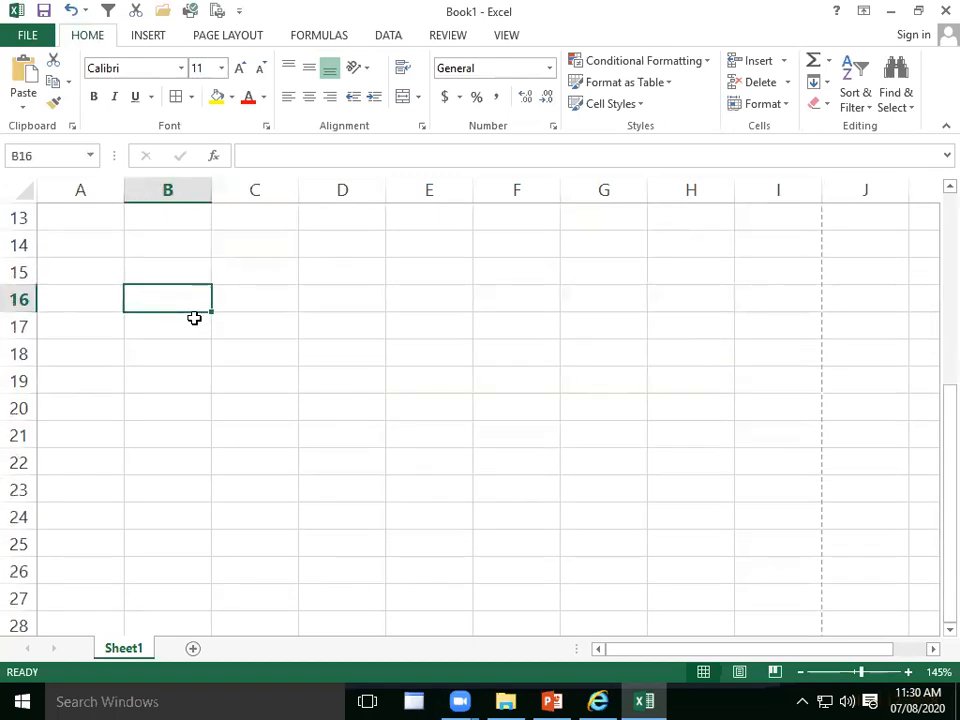
pyautogui.write('year')
pyautogui.press('Tab')
pyautogui.write('s')
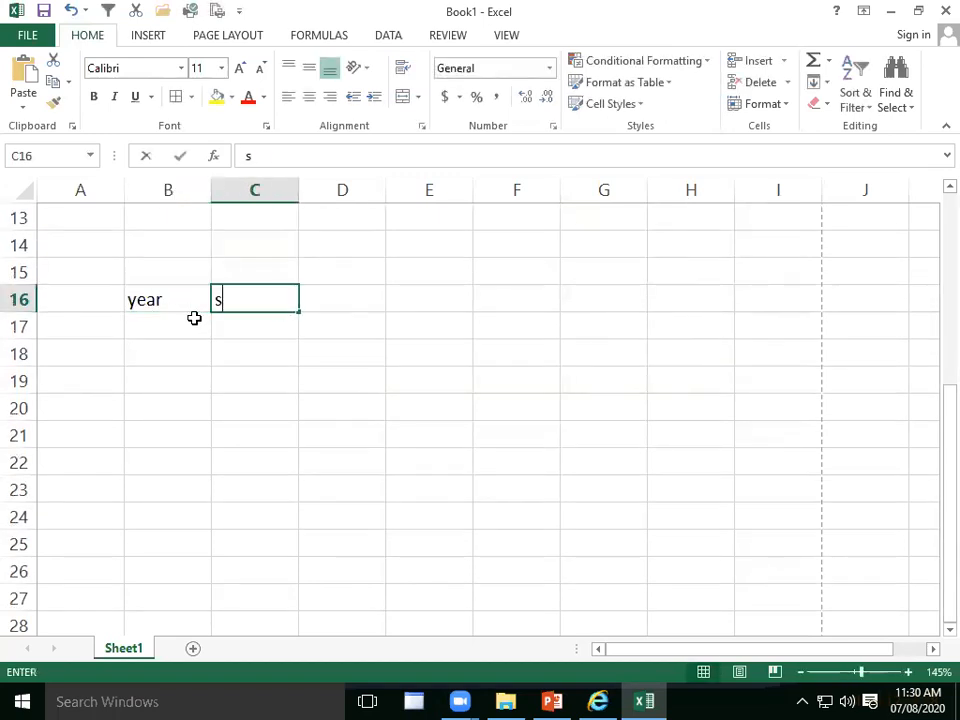
pyautogui.write('ales')
# - Enter 2020 in B17 and fill the year series down to 2024 in B21
pyautogui.click(194, 318)
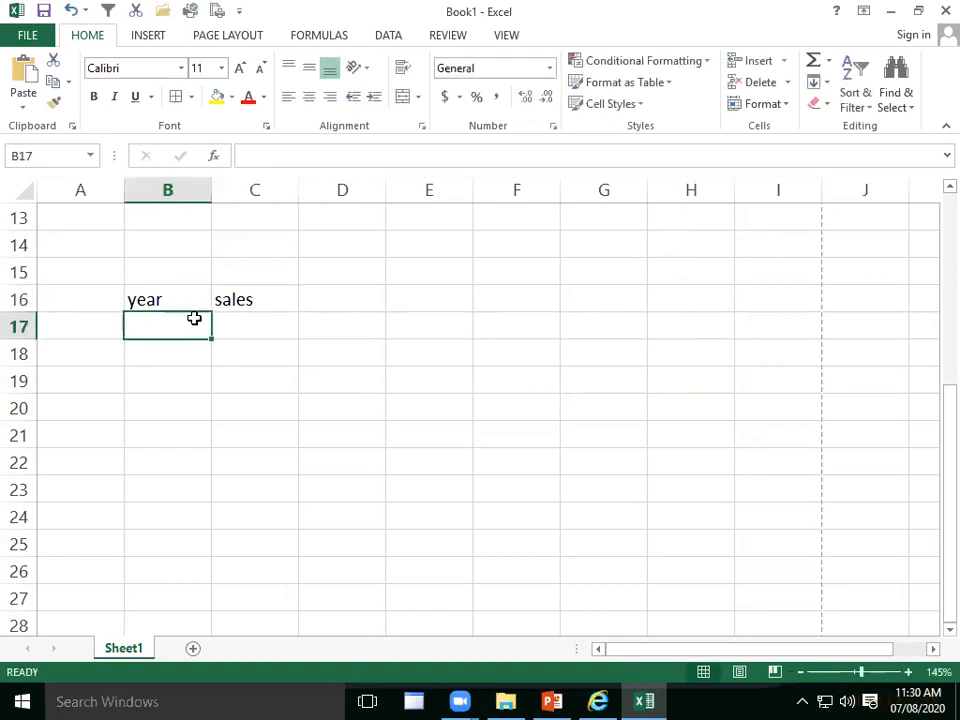
pyautogui.write('2020')
pyautogui.press('Return')
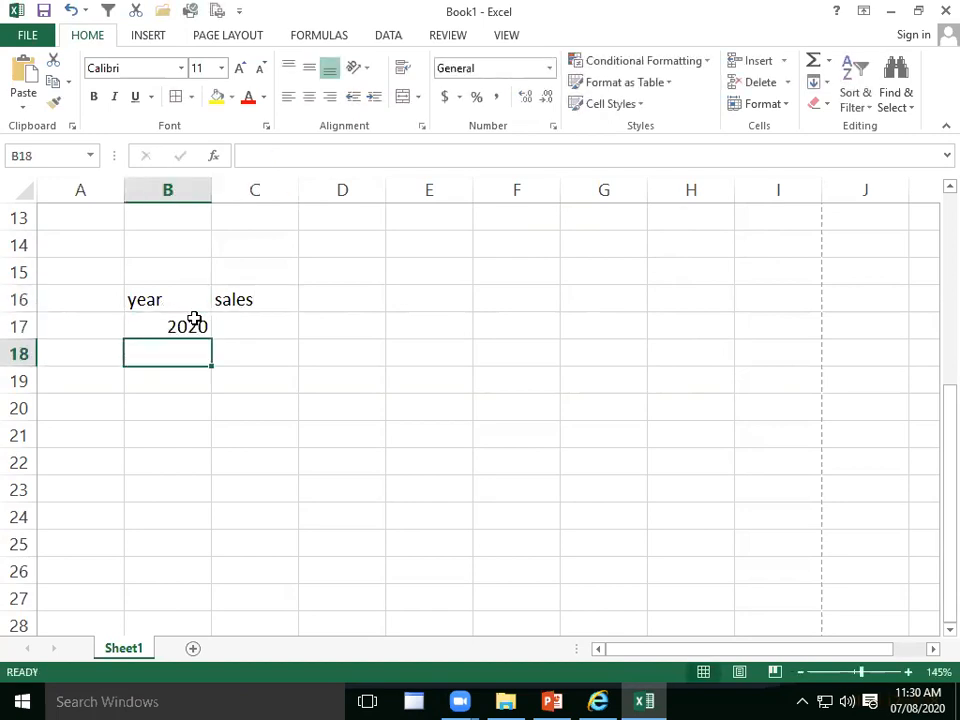
pyautogui.click(194, 318)
pyautogui.moveTo(211, 340); pyautogui.dragTo(201, 457)
# - Enter the yearly sales values 91163, 134599, 148414, 138115 and 199845 in C17 to C21
pyautogui.click(250, 338)
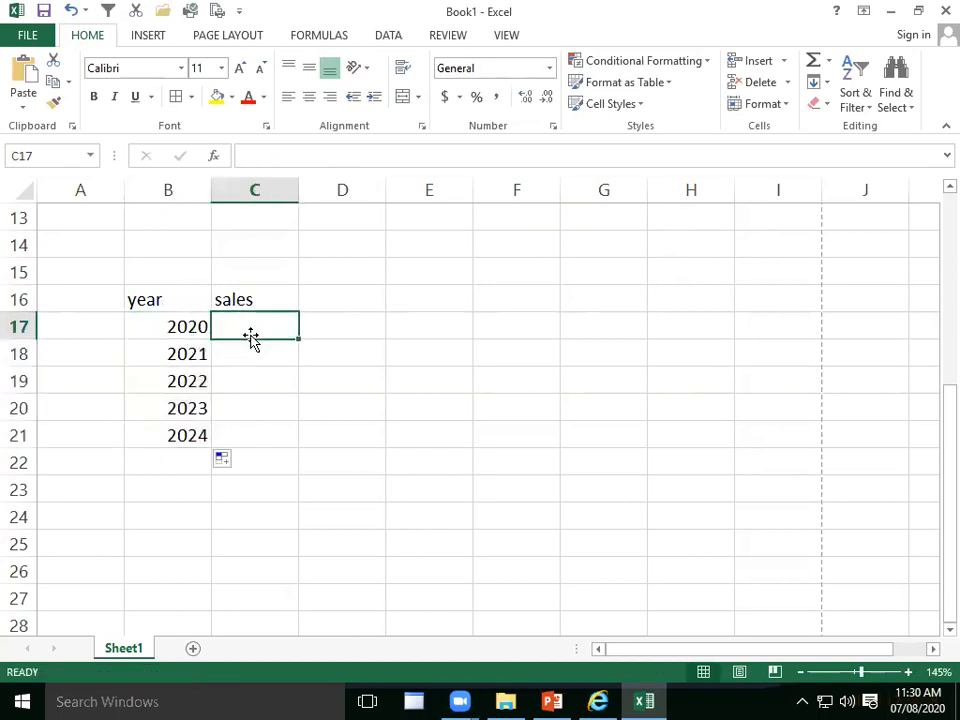
pyautogui.write('9')
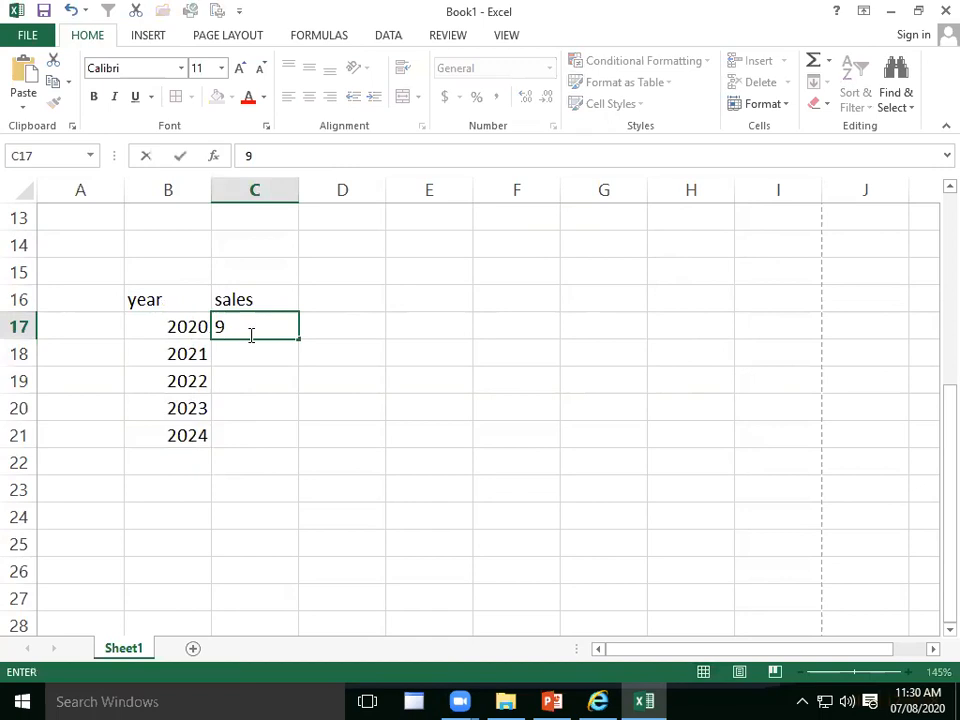
pyautogui.write('11163')
pyautogui.press('Return')
pyautogui.write('134599')
pyautogui.press('Return')
pyautogui.write('148414')
pyautogui.press('Return')
pyautogui.write('138115')
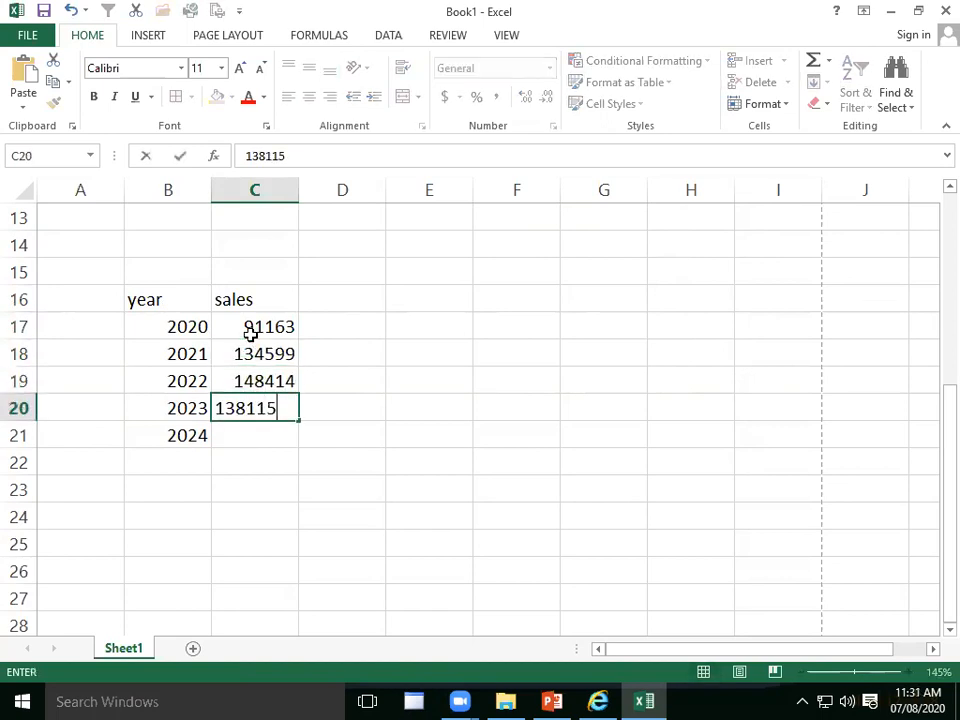
pyautogui.press('Return')
pyautogui.write('199845')
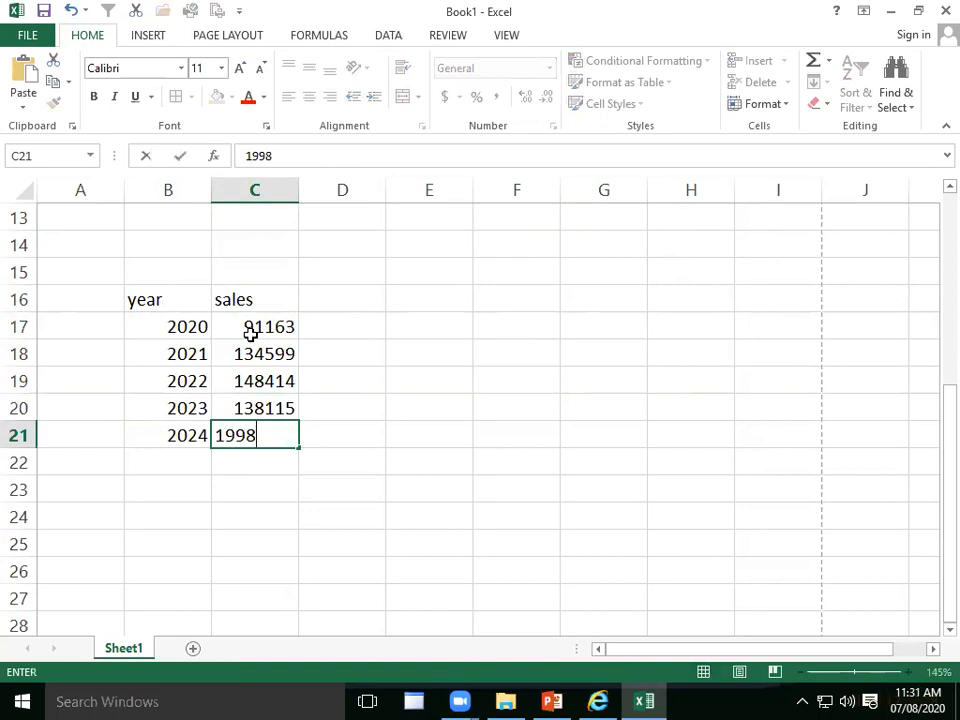
pyautogui.press('Return')
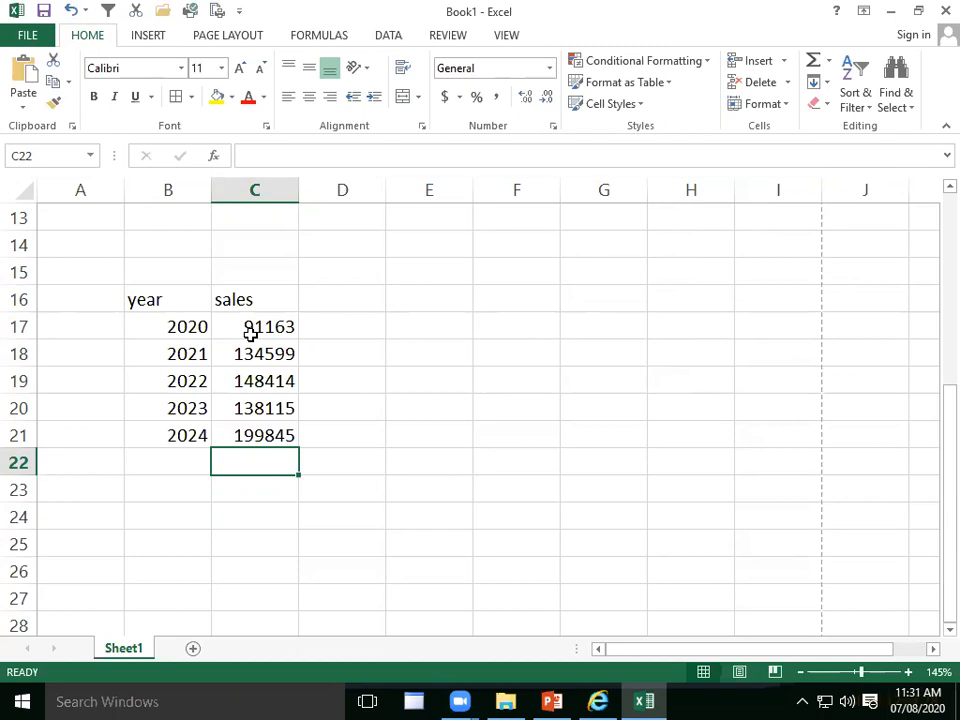
# - Insert a default clustered column chart from the yearly sales table in B16:C21
pyautogui.click(146, 306)
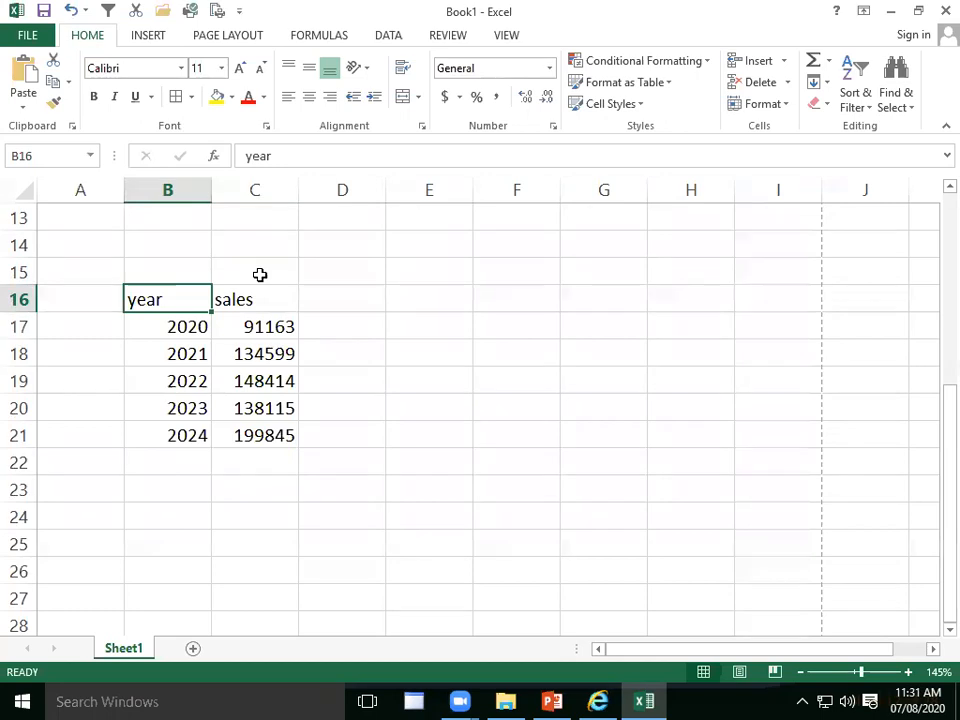
pyautogui.moveTo(213, 304); pyautogui.dragTo(268, 431)
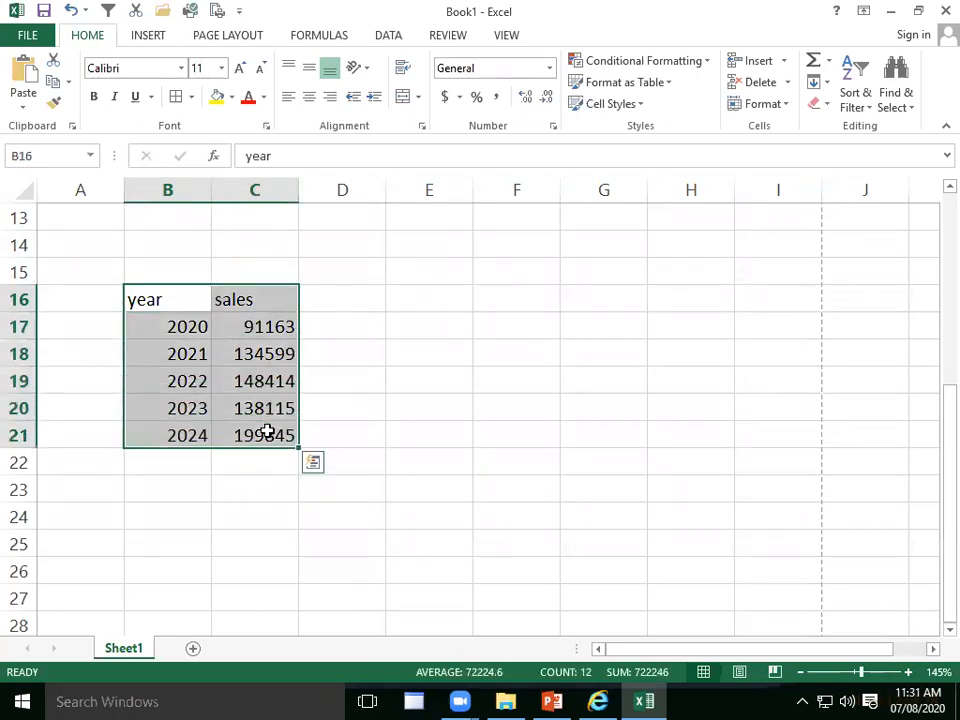
pyautogui.hotkey('alt', 'F1')
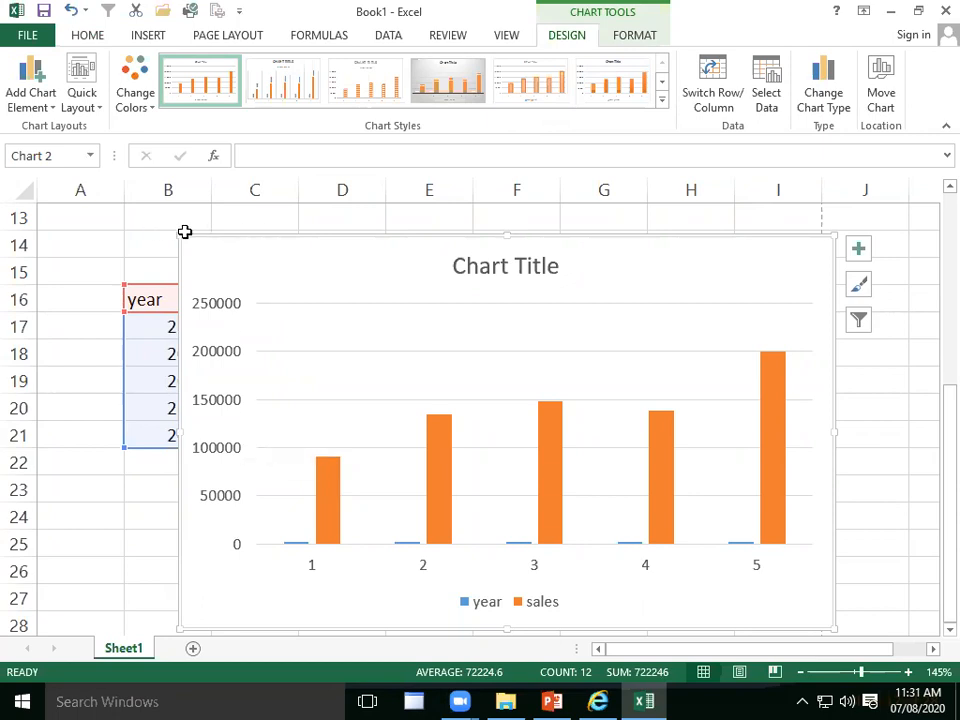
# - Resize the column chart to about 4 by 2.9 inches and place it beside the yearly table, spanning about columns D to I and rows 13 to 26
pyautogui.moveTo(180, 236); pyautogui.dragTo(310, 251)
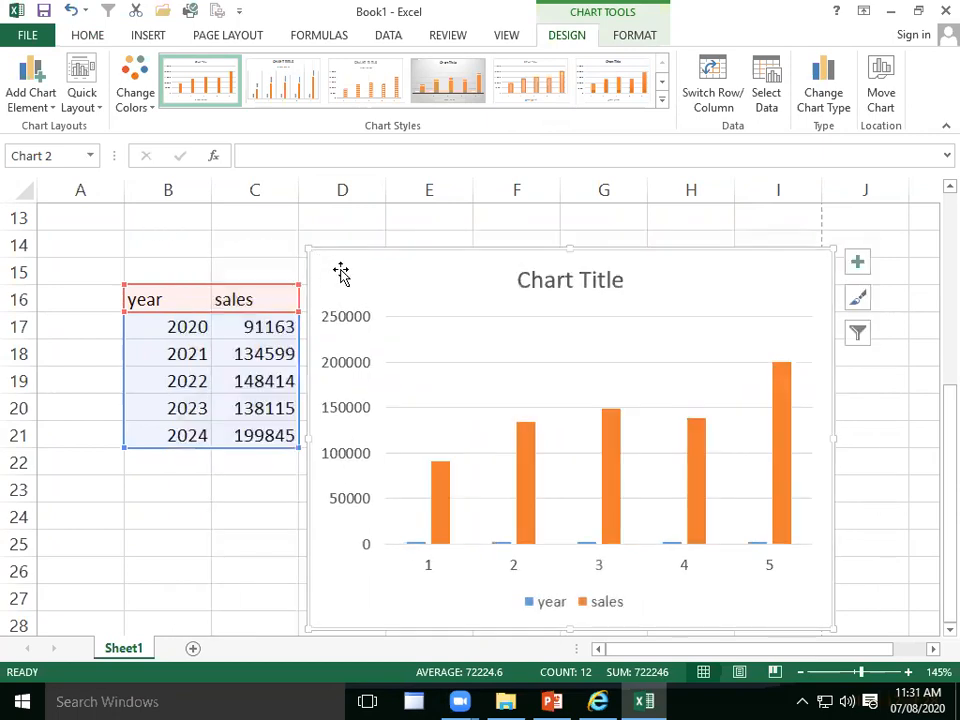
pyautogui.moveTo(484, 251); pyautogui.dragTo(497, 313)
pyautogui.scroll(-3, 497, 315)
pyautogui.moveTo(440, 447); pyautogui.dragTo(429, 617)
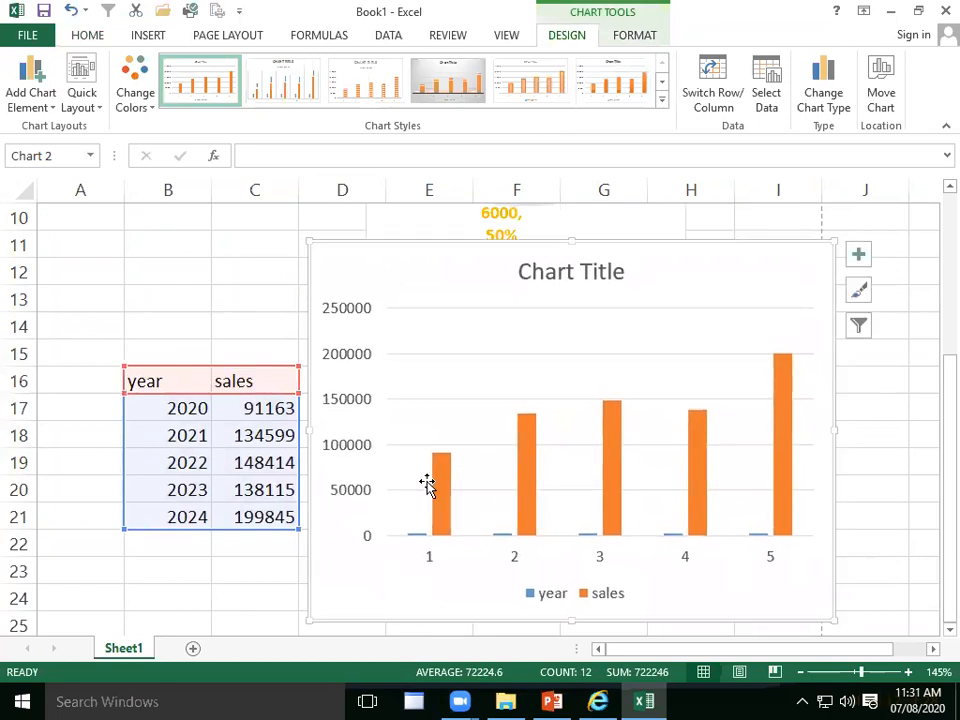
pyautogui.scroll(-1, 427, 488)
pyautogui.moveTo(534, 537); pyautogui.dragTo(529, 591)
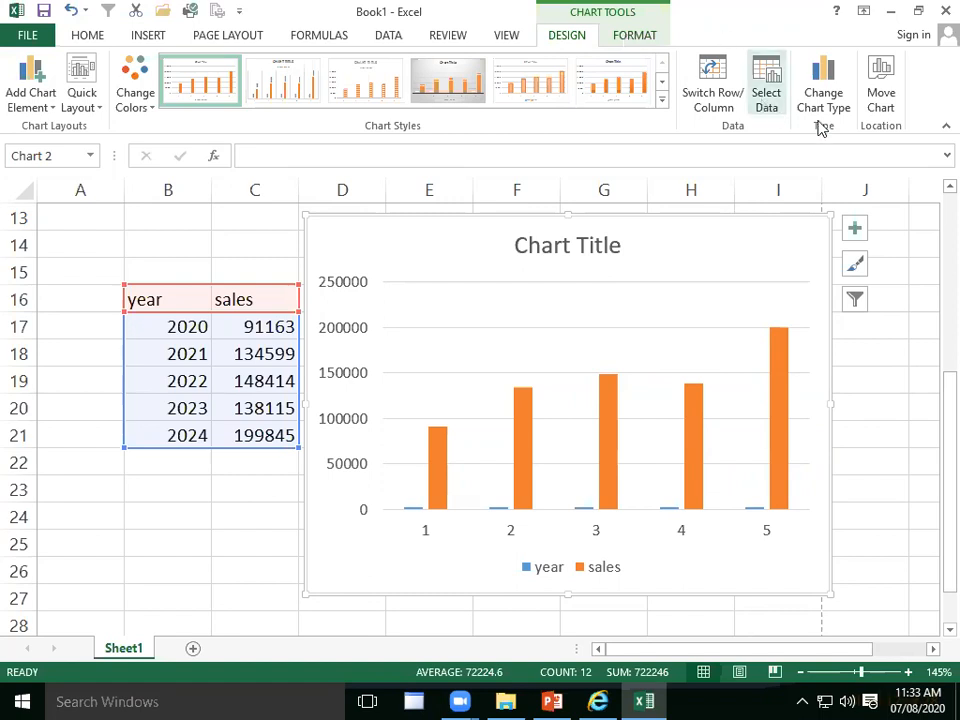
# - Set the column chart's horizontal axis labels to the years in B17:B21
pyautogui.click(767, 112)
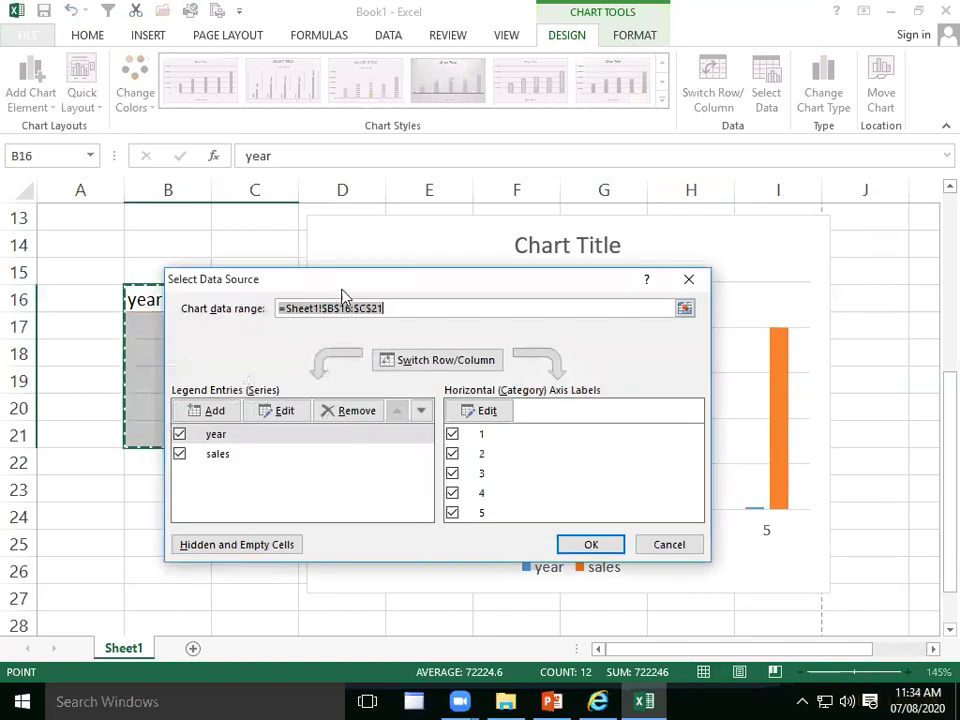
pyautogui.moveTo(351, 284); pyautogui.dragTo(537, 202)
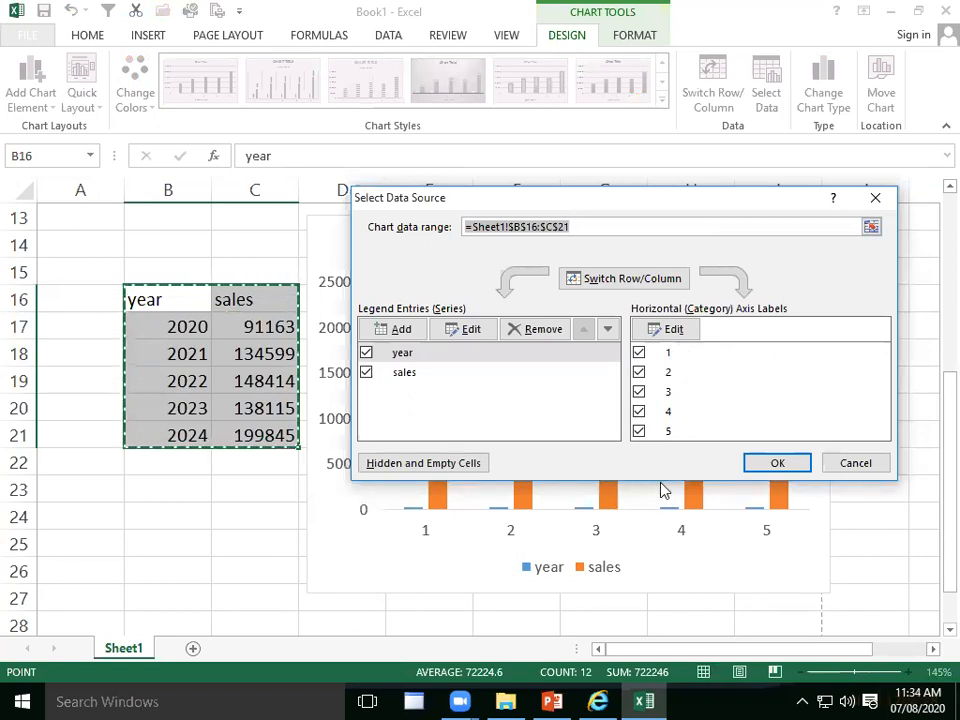
pyautogui.click(672, 331)
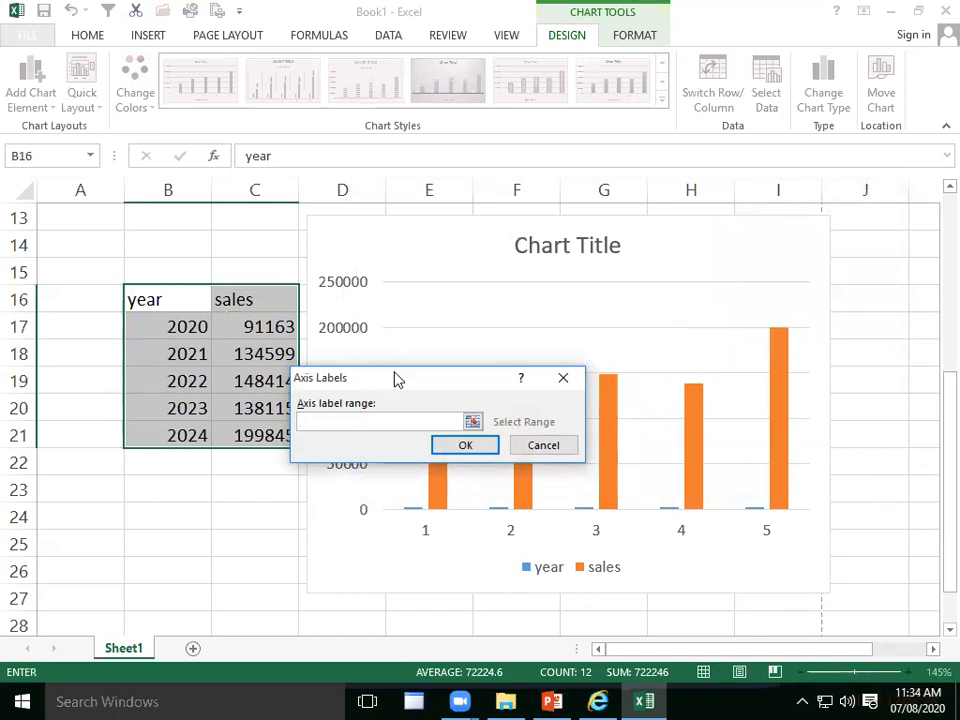
pyautogui.moveTo(165, 322); pyautogui.dragTo(174, 432)
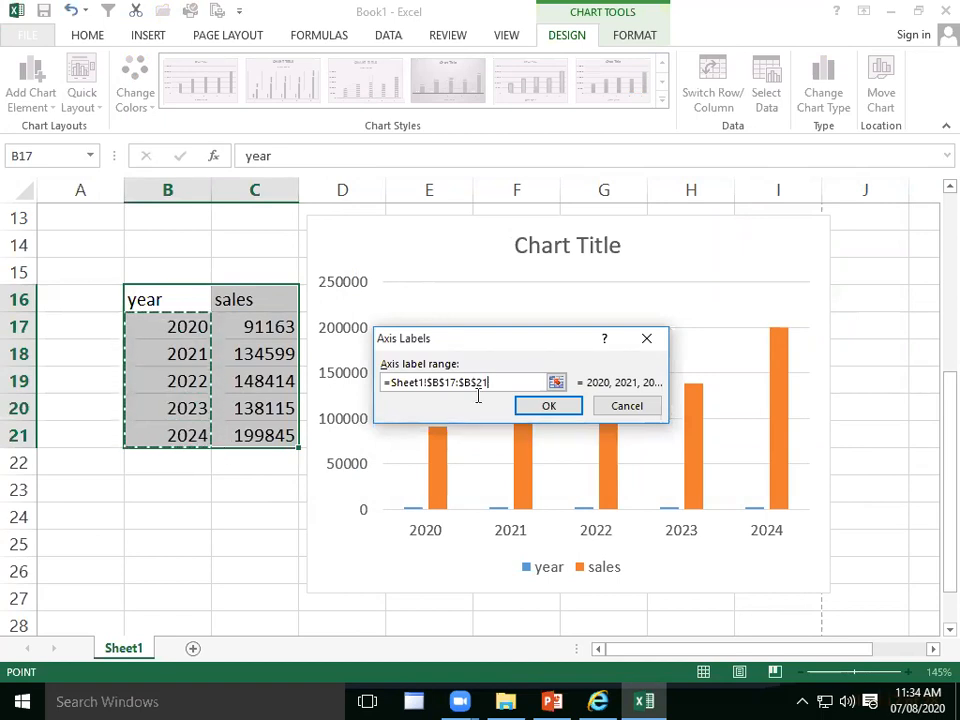
pyautogui.click(566, 411)
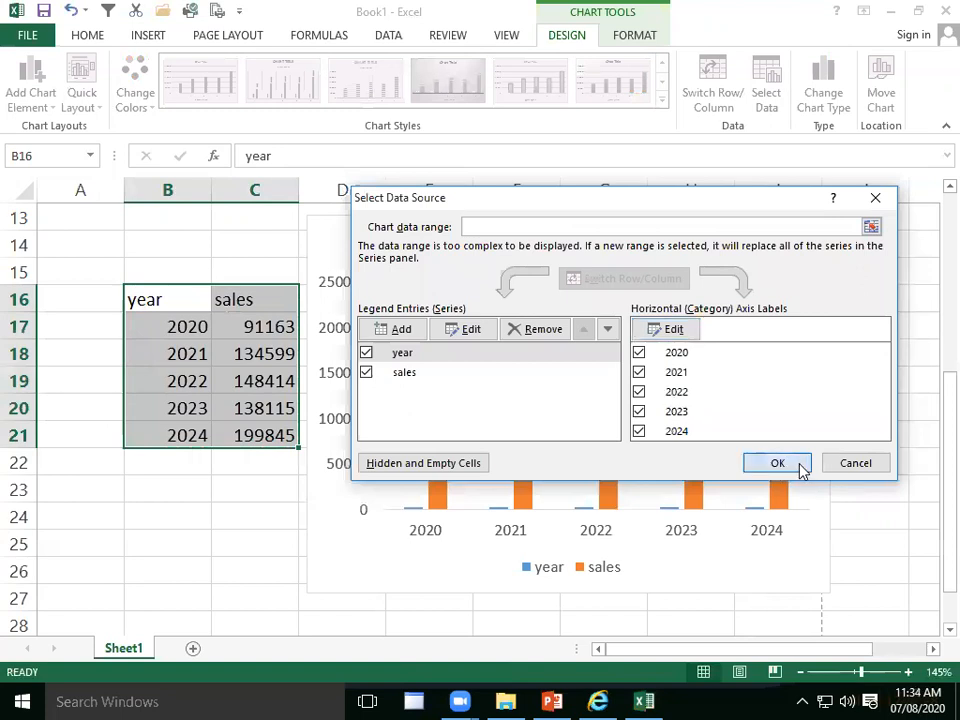
pyautogui.click(799, 466)
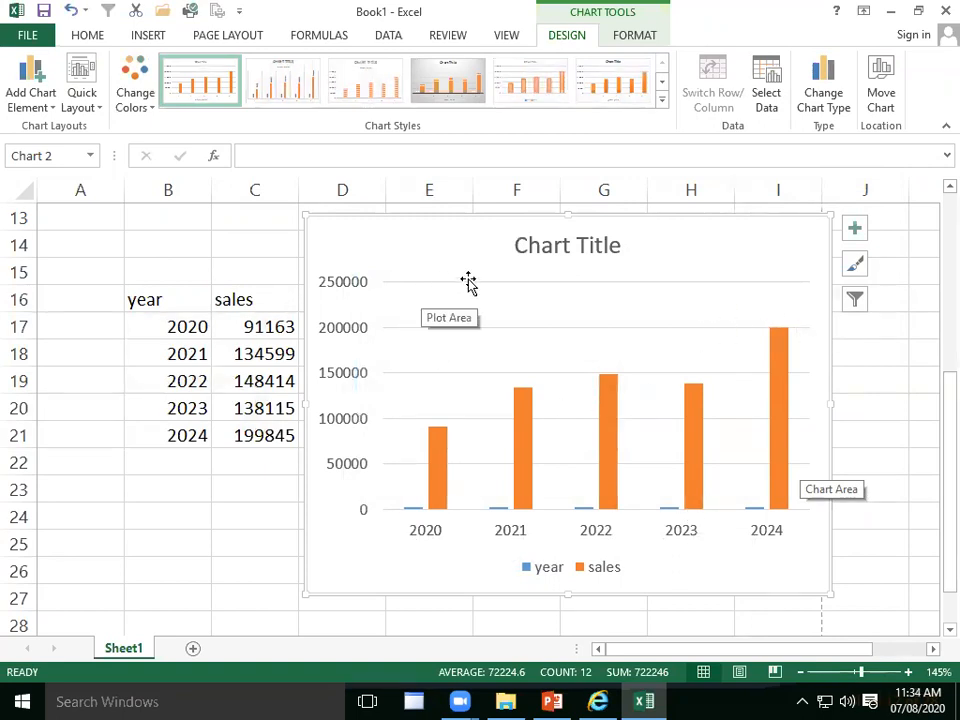
# - Try chart styles 2 and 12 on the column chart, and settle on Style 2
pyautogui.click(857, 270)
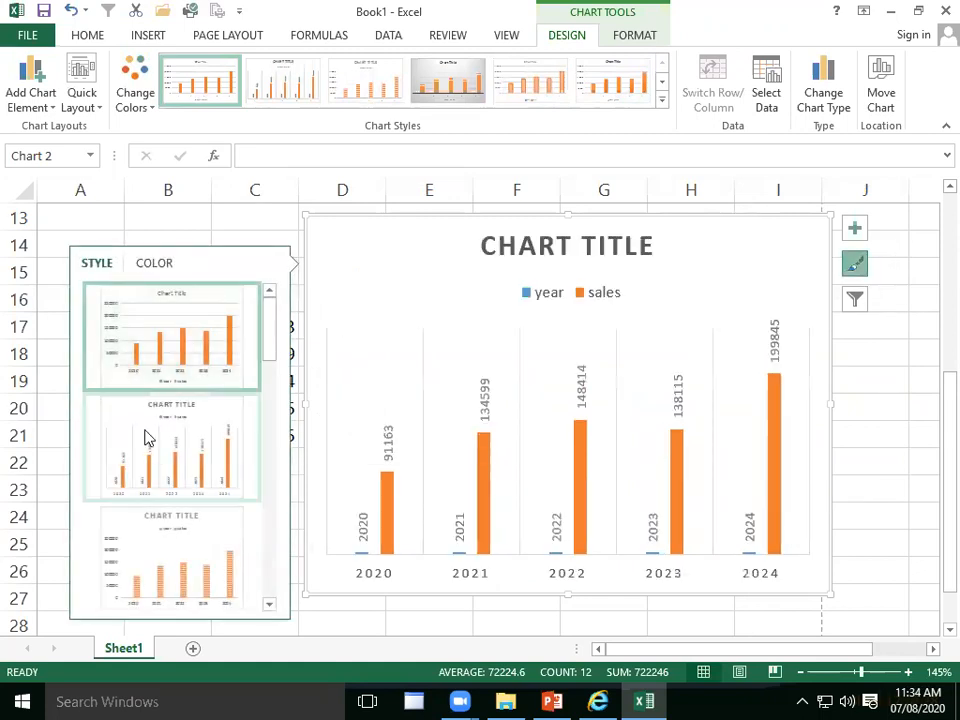
pyautogui.click(145, 437)
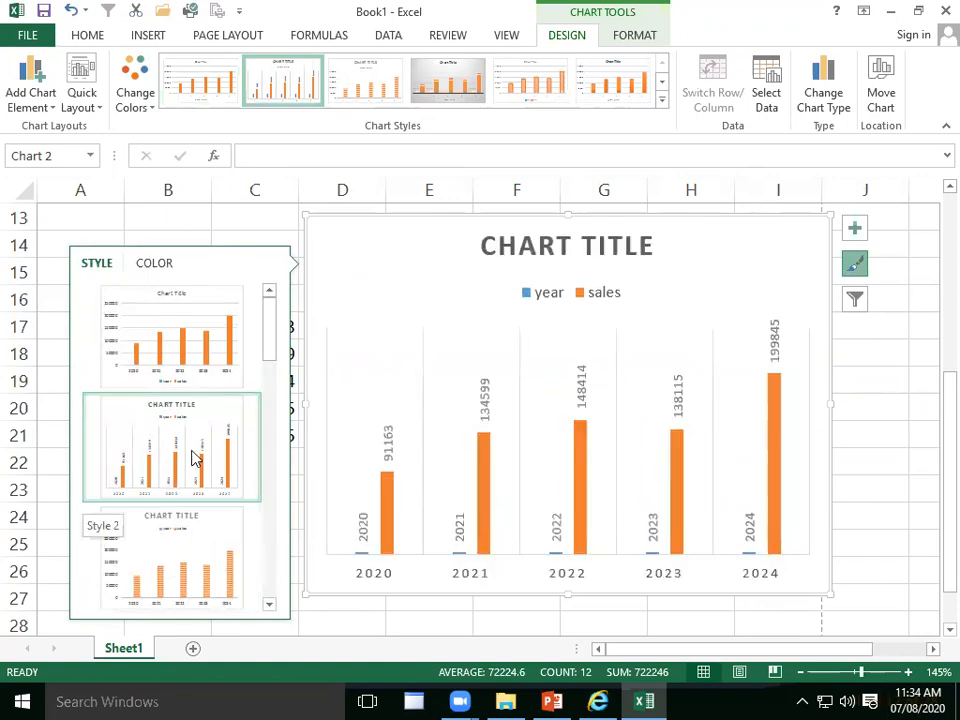
pyautogui.scroll(-3, 195, 458)
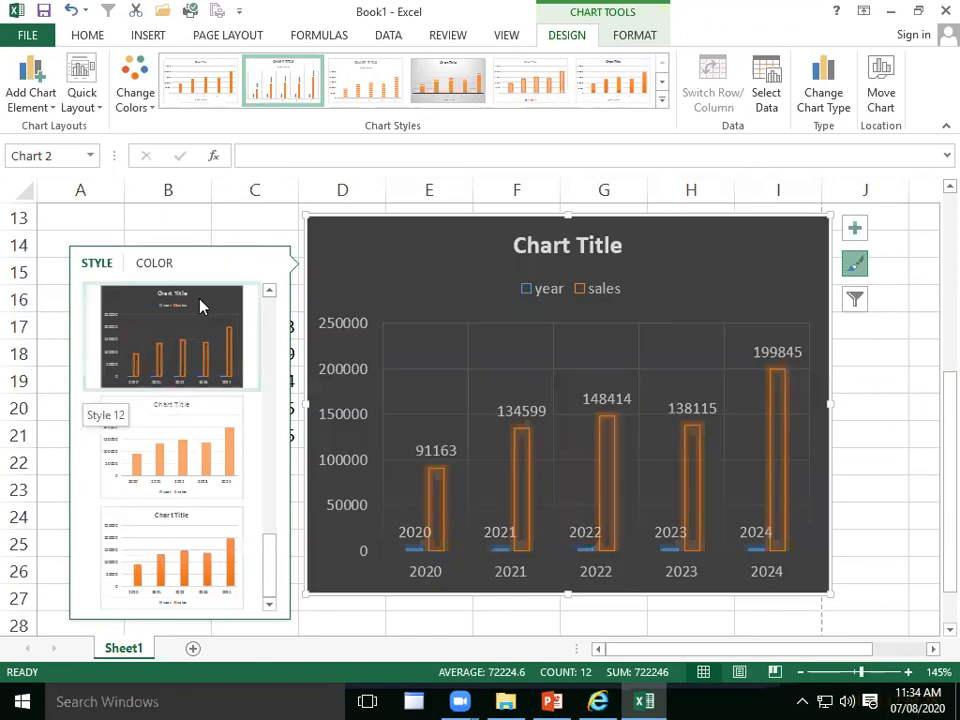
pyautogui.click(199, 305)
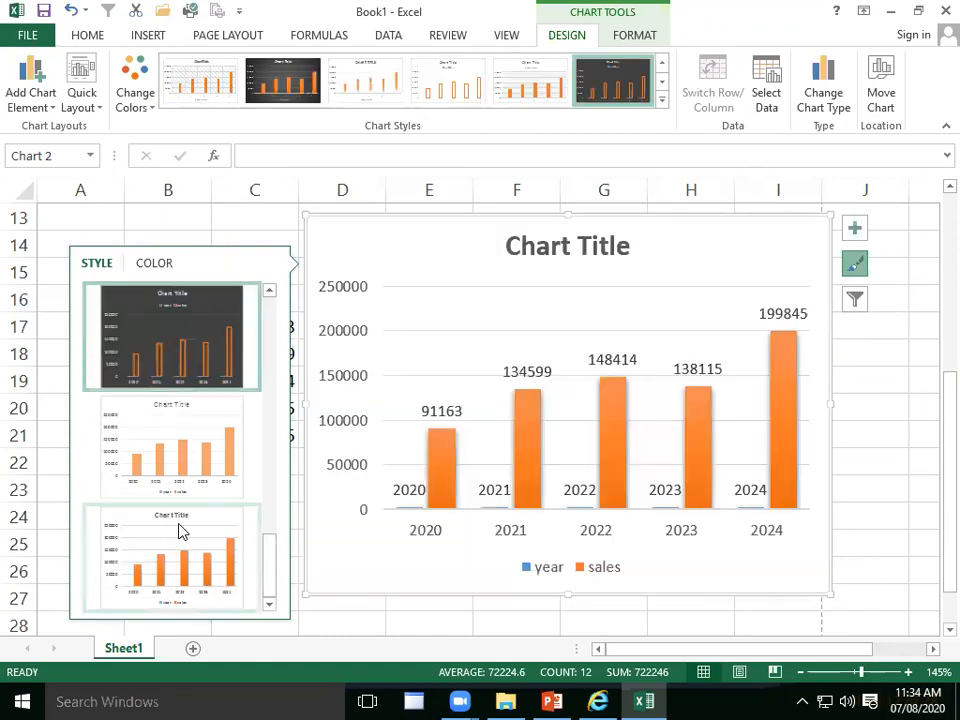
pyautogui.scroll(5, 175, 480)
pyautogui.click(171, 433)
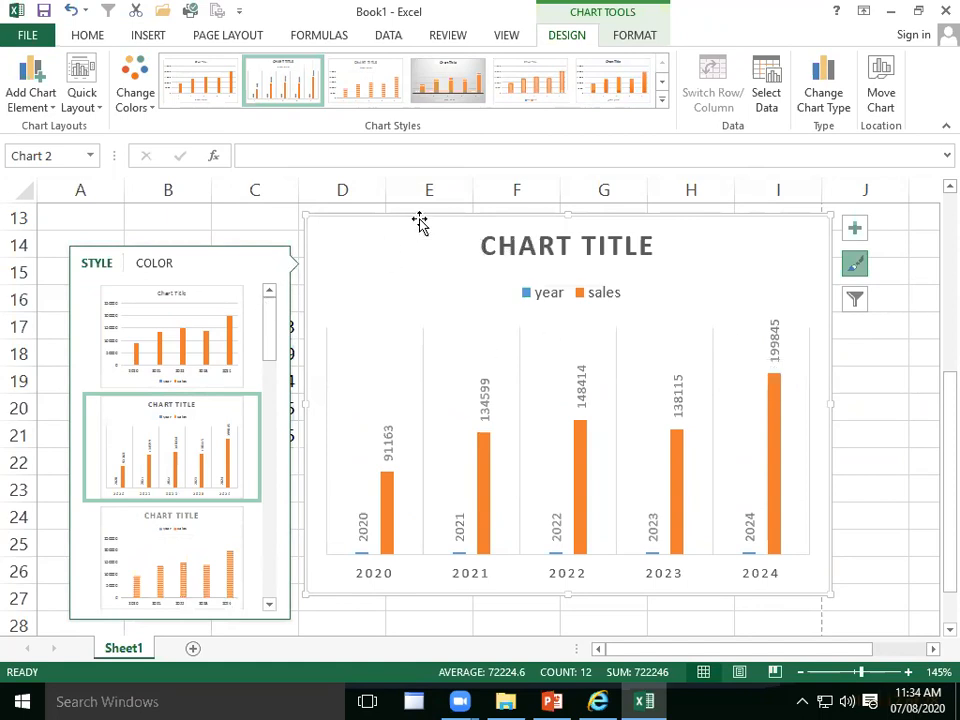
# - Apply the dark grey gradient shape style with black text to the column chart's area
pyautogui.click(652, 40)
pyautogui.click(442, 101)
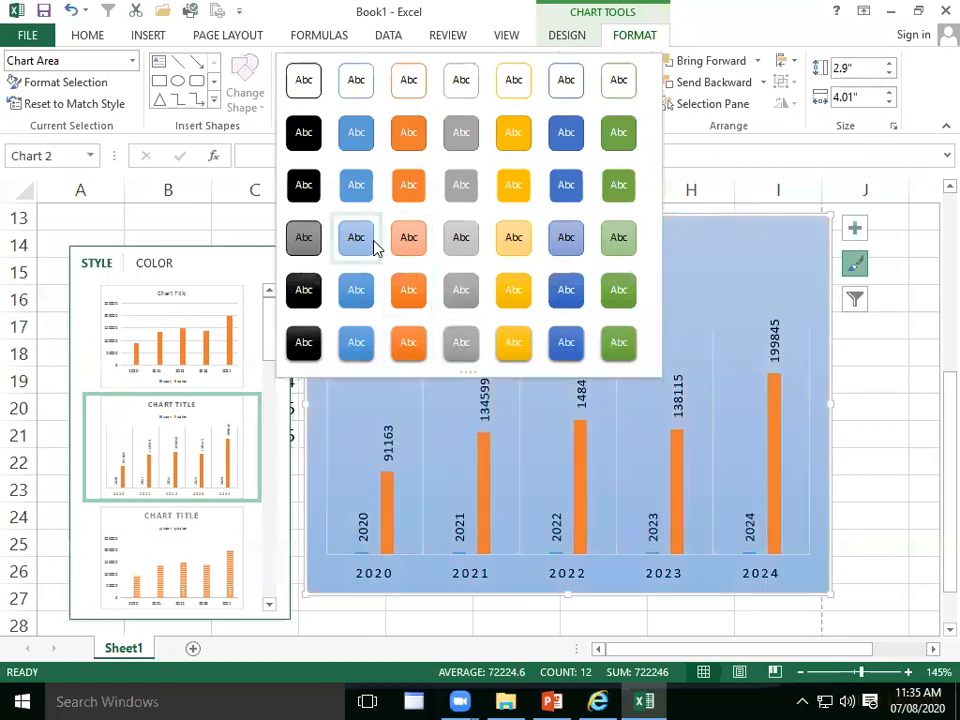
pyautogui.click(318, 246)
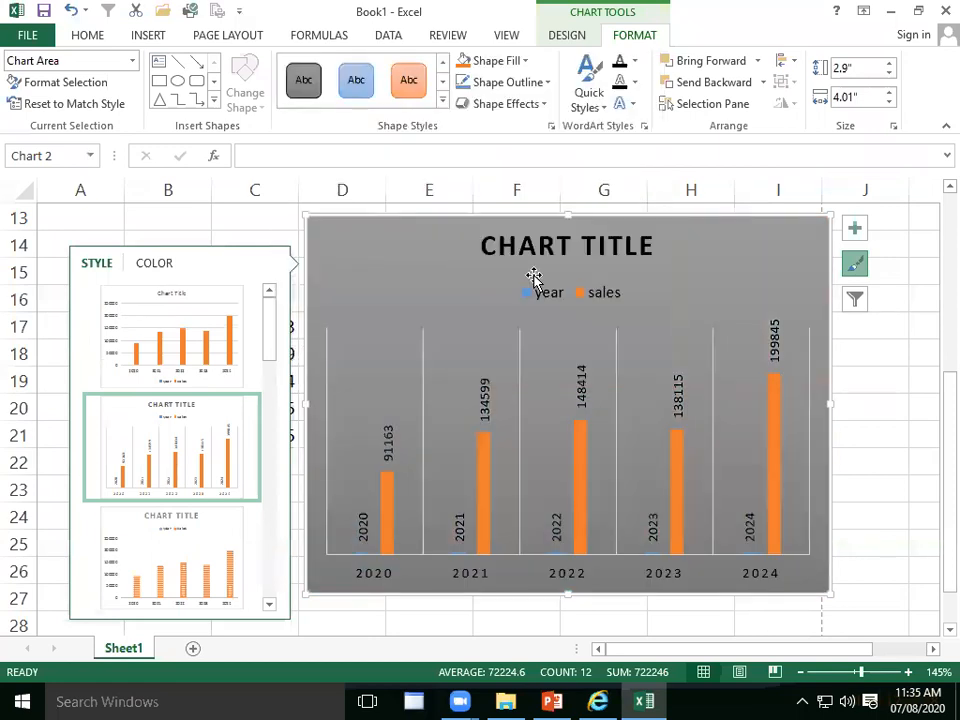
# - Replace the column chart's title with SALES REPORT
pyautogui.click(628, 250)
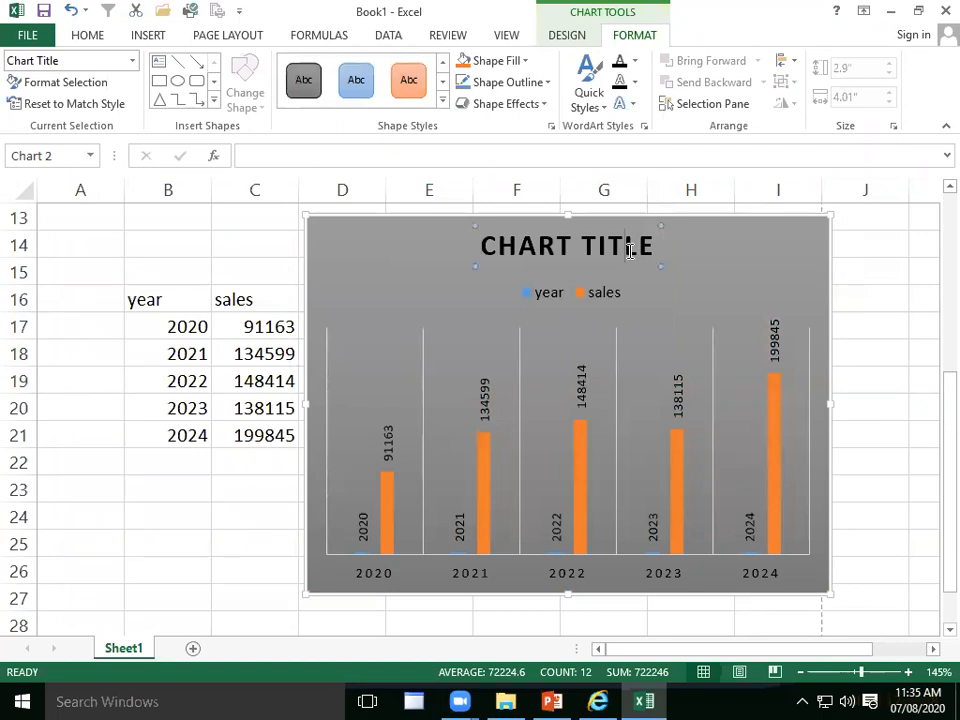
pyautogui.tripleClick(583, 246)
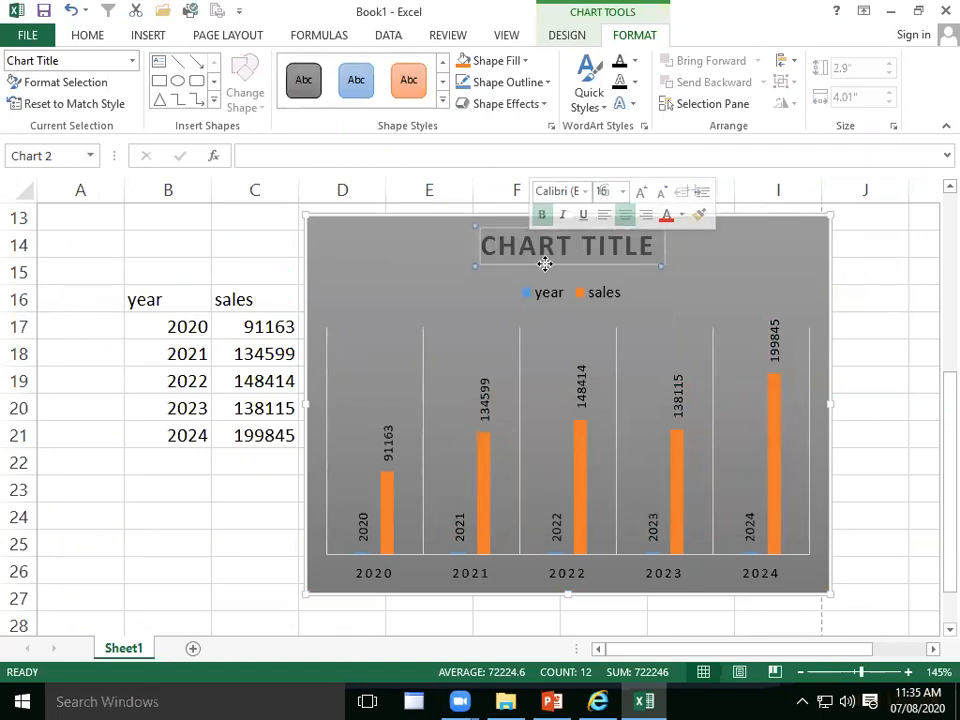
pyautogui.write('SAL')
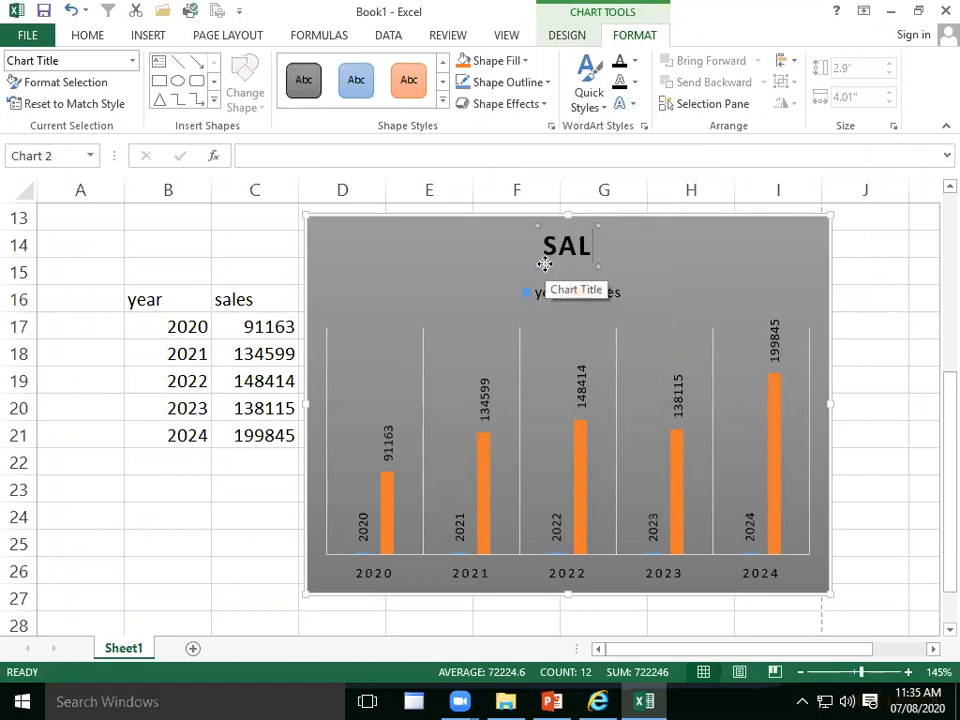
pyautogui.write('ES')
pyautogui.write(' RE')
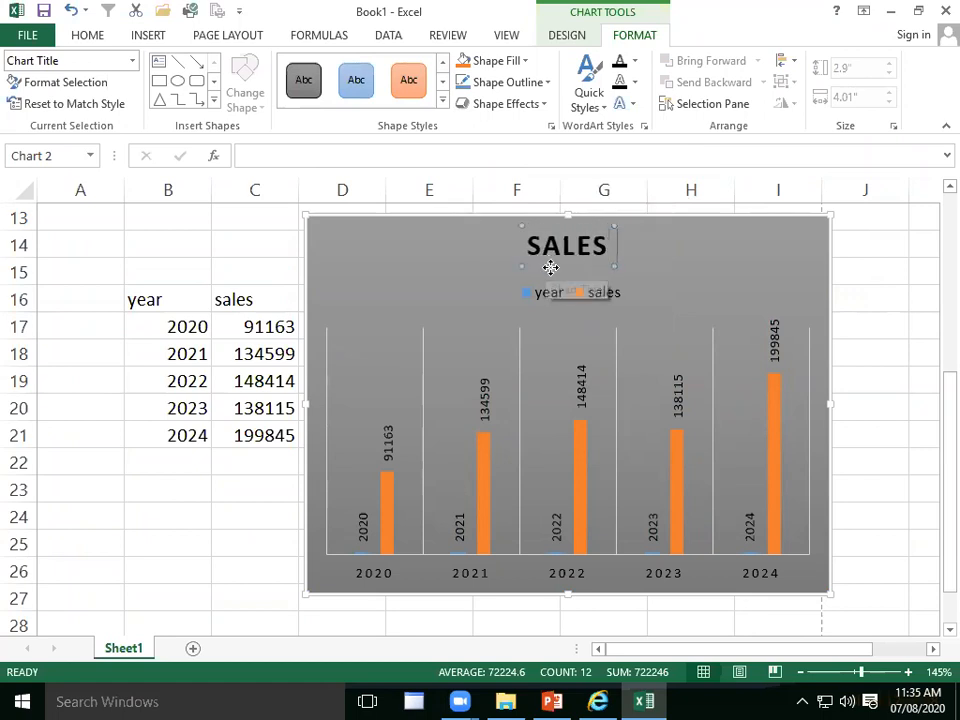
pyautogui.write('PORT')
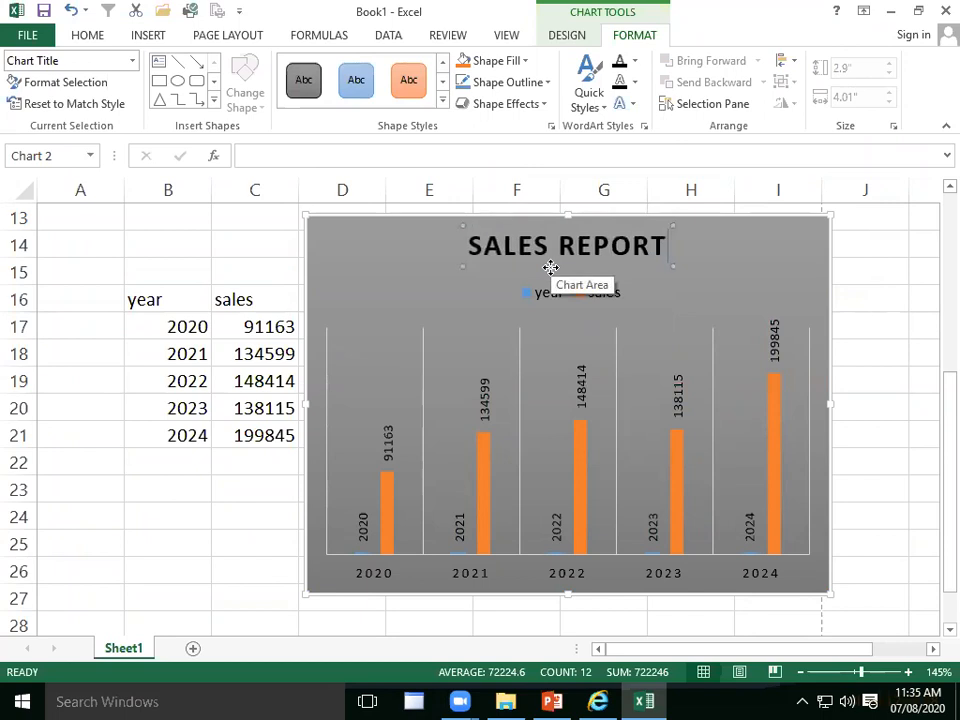
pyautogui.click(734, 225)
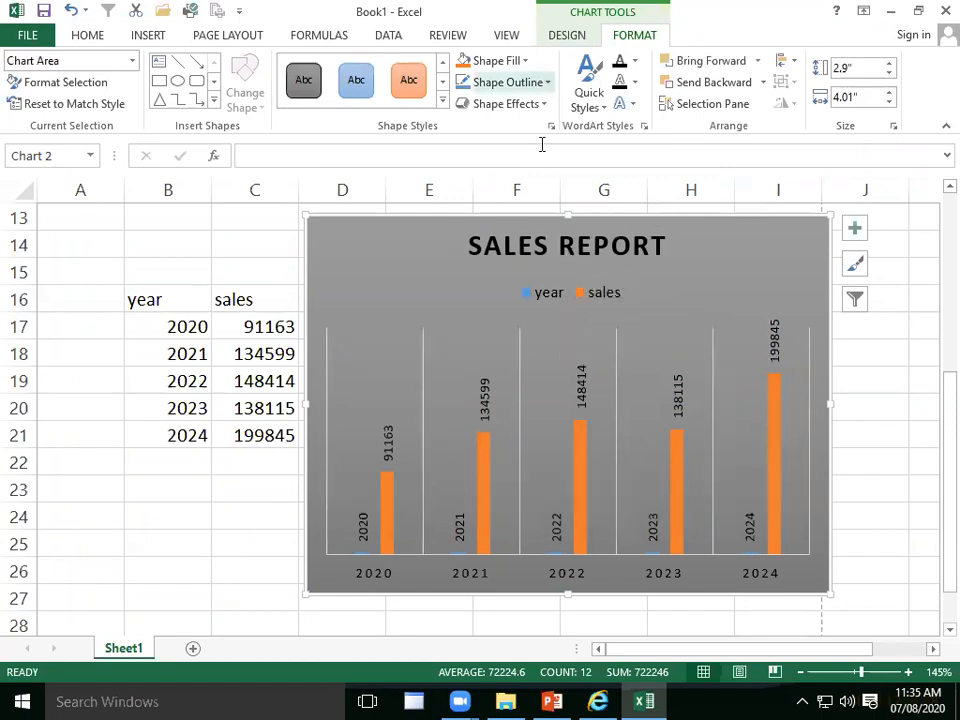
# - Place the column chart's legend to the right of the plot
pyautogui.click(583, 35)
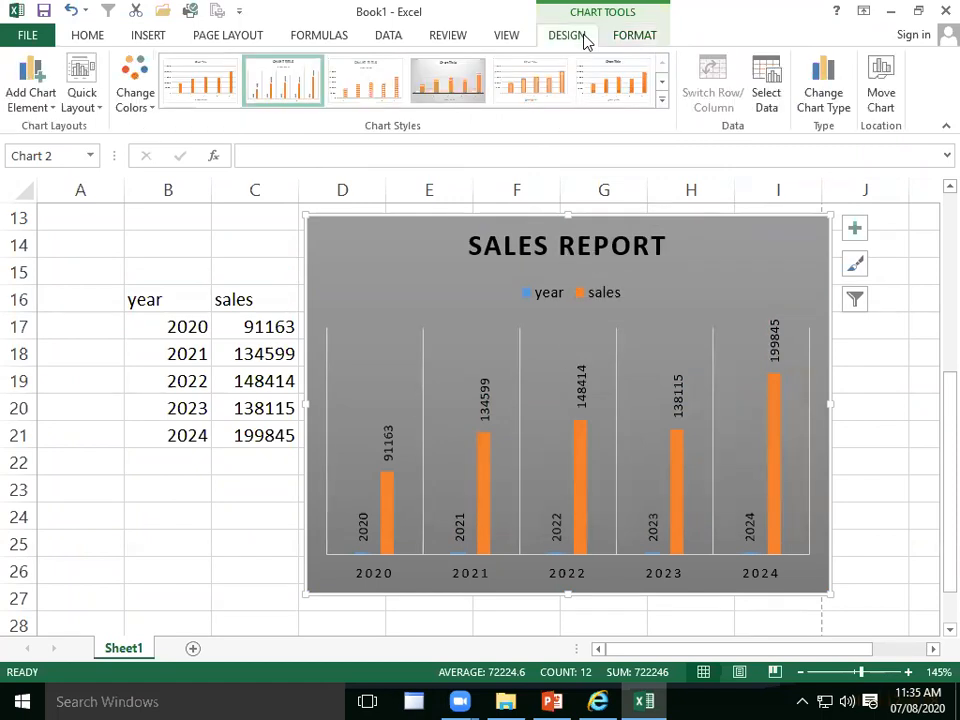
pyautogui.click(28, 102)
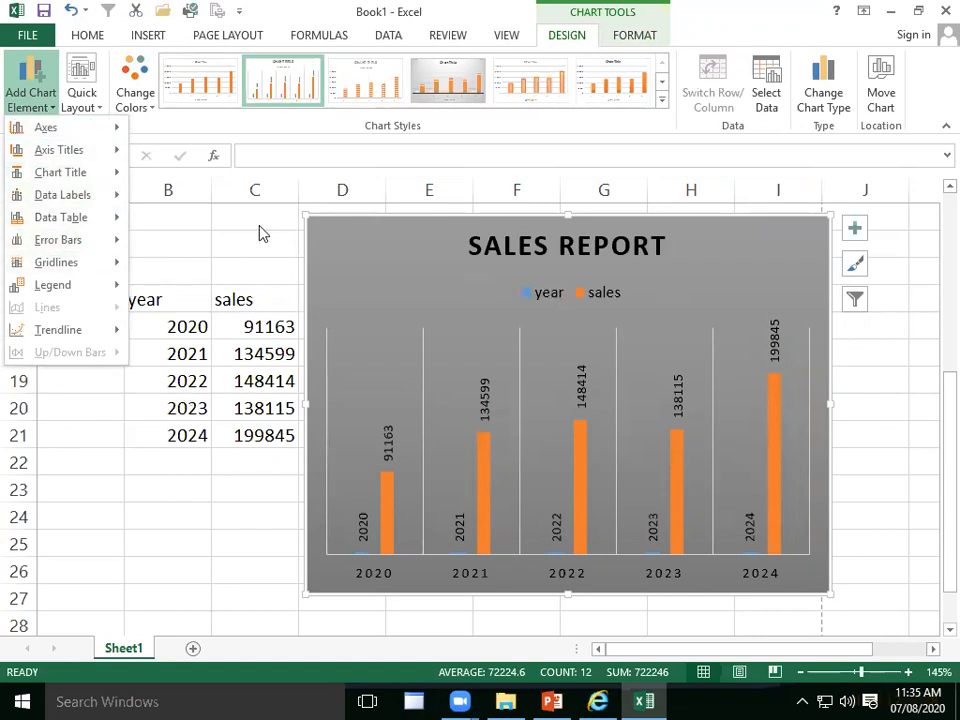
pyautogui.moveTo(88, 291)
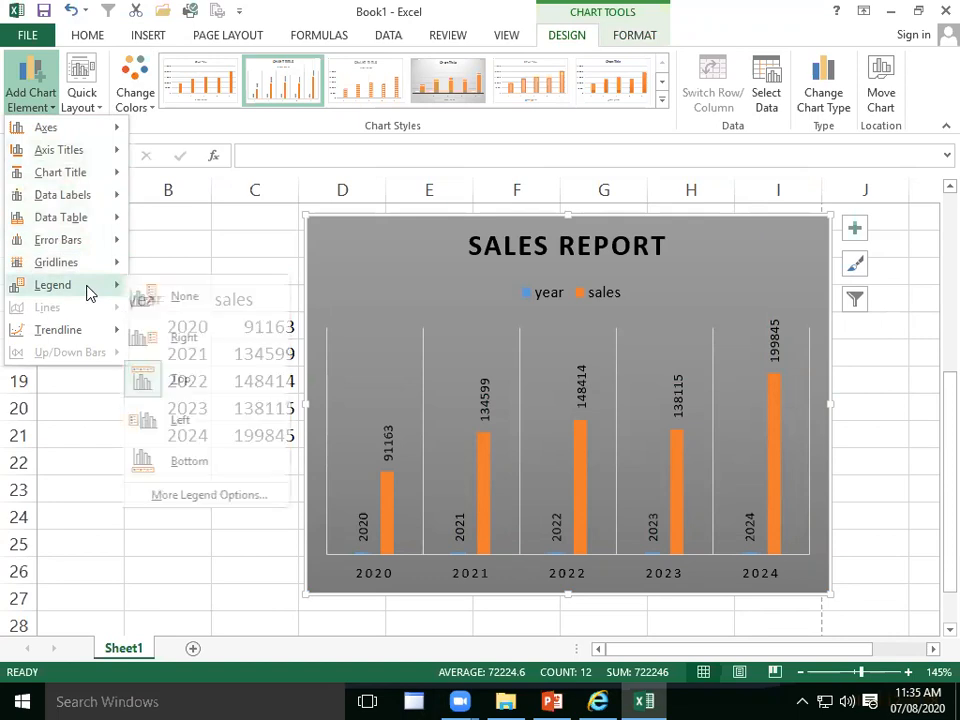
pyautogui.click(193, 341)
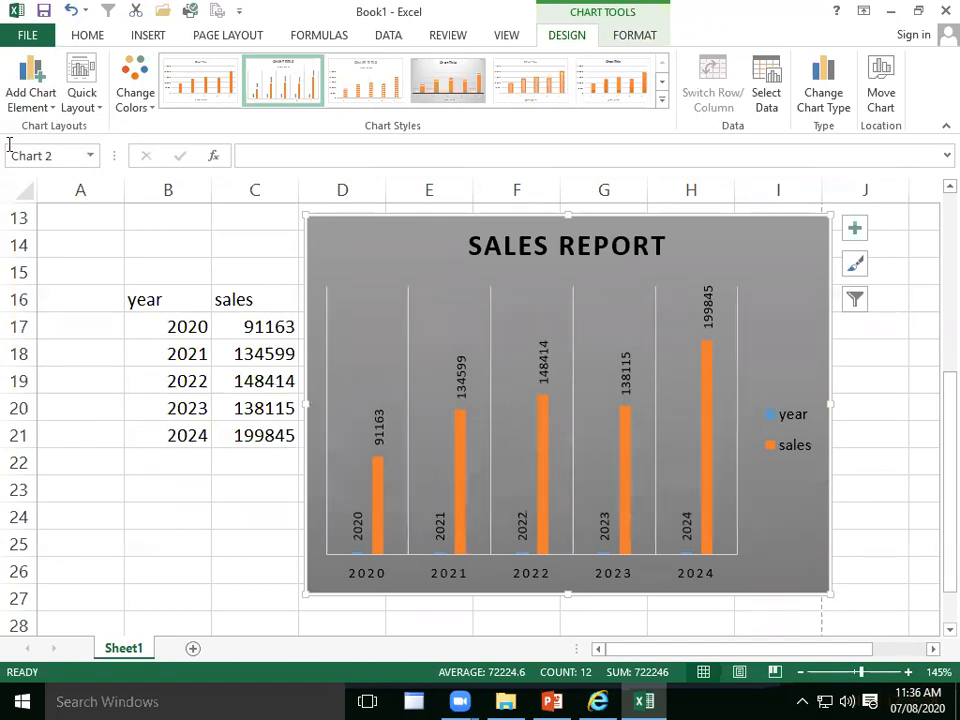
# - Add primary horizontal and primary vertical axis titles to the SALES REPORT column chart
pyautogui.click(30, 85)
pyautogui.moveTo(55, 150)
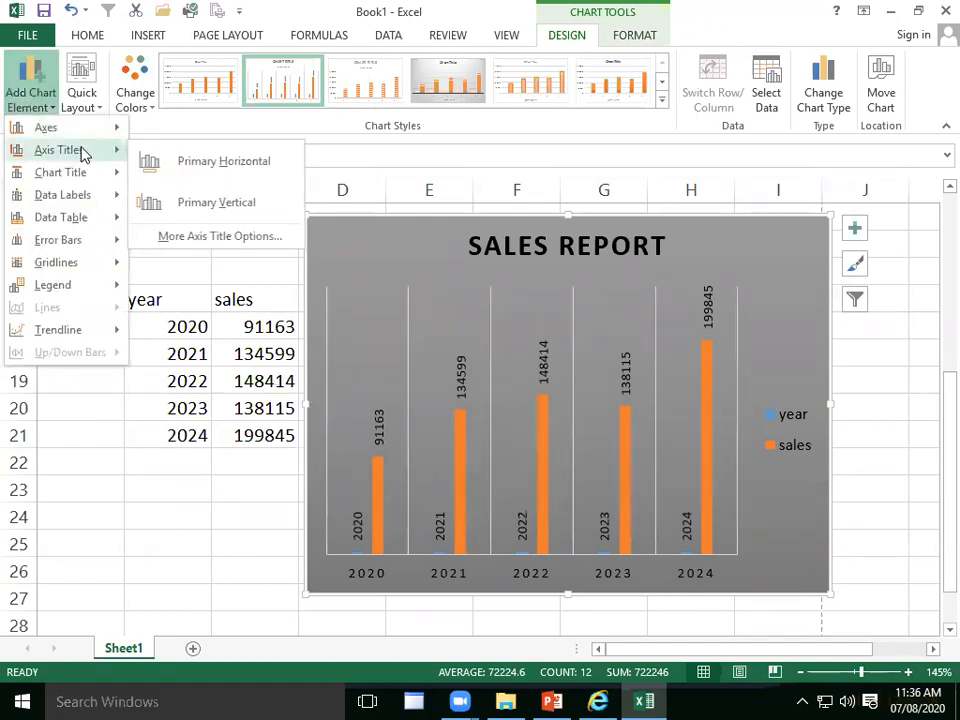
pyautogui.click(226, 175)
pyautogui.click(30, 85)
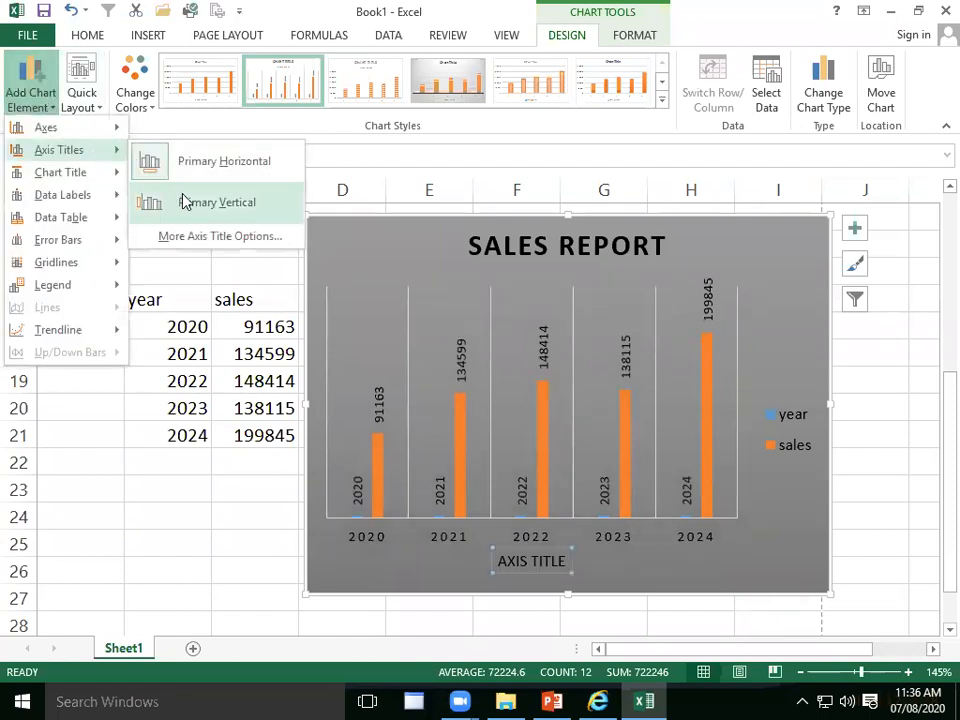
pyautogui.click(185, 202)
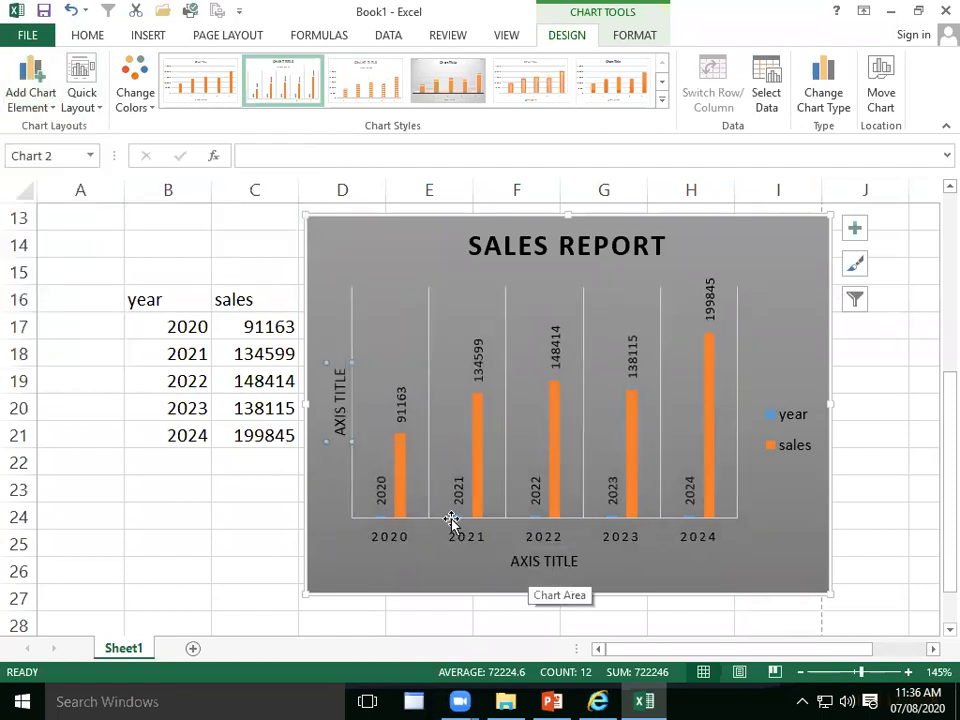
# - Show the primary vertical axis on the column chart
pyautogui.click(20, 90)
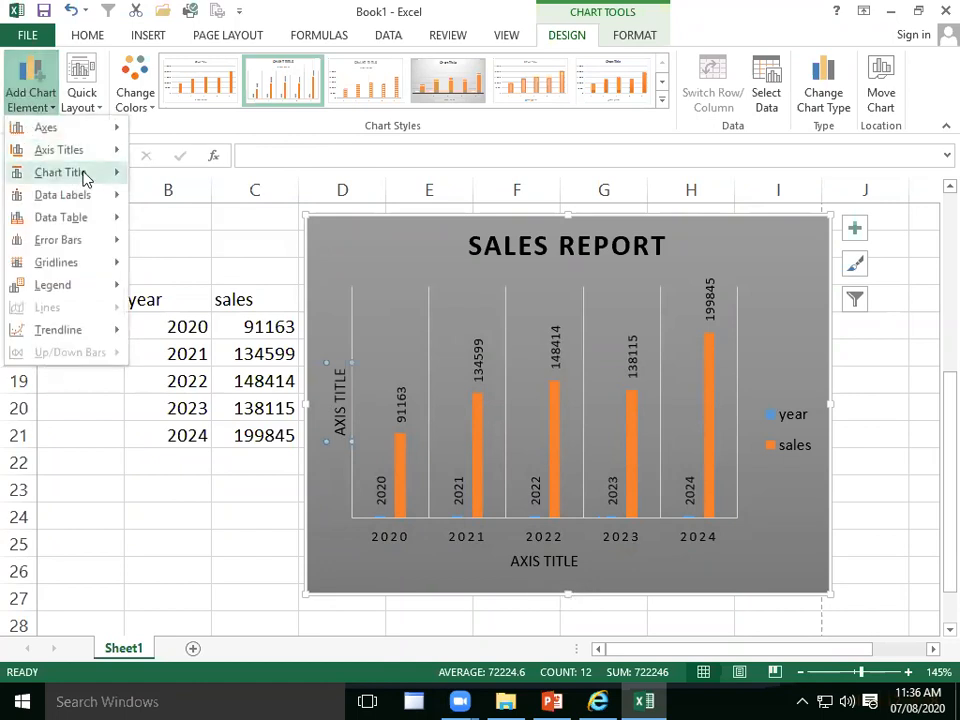
pyautogui.moveTo(106, 129)
pyautogui.click(186, 184)
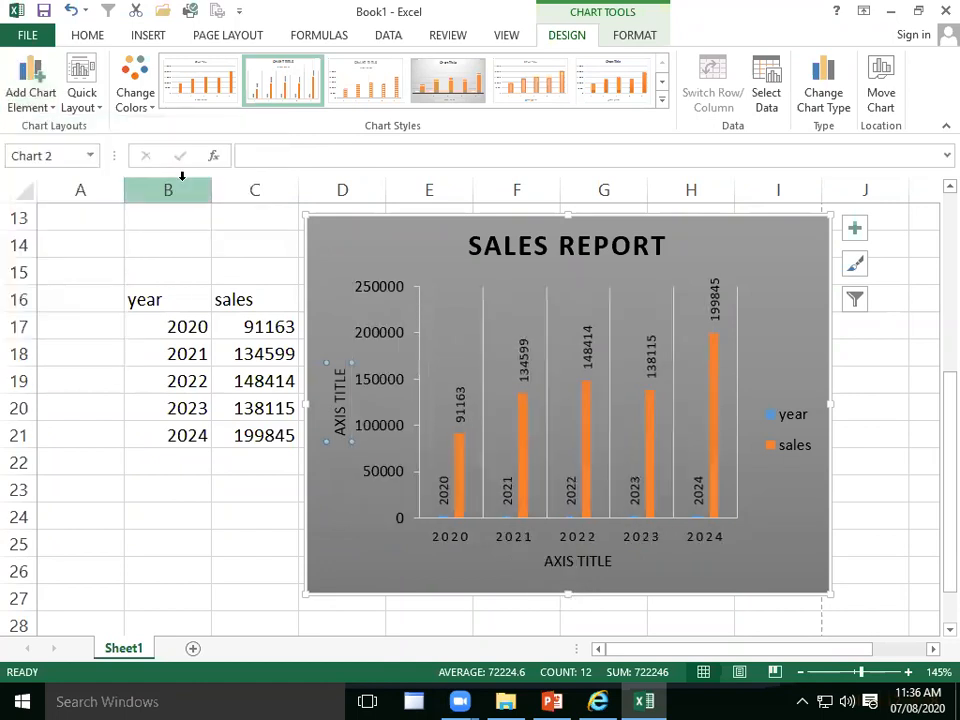
# - Add a data table with legend keys to the column chart and widen the chart to about the end of column J
pyautogui.click(28, 92)
pyautogui.moveTo(88, 127)
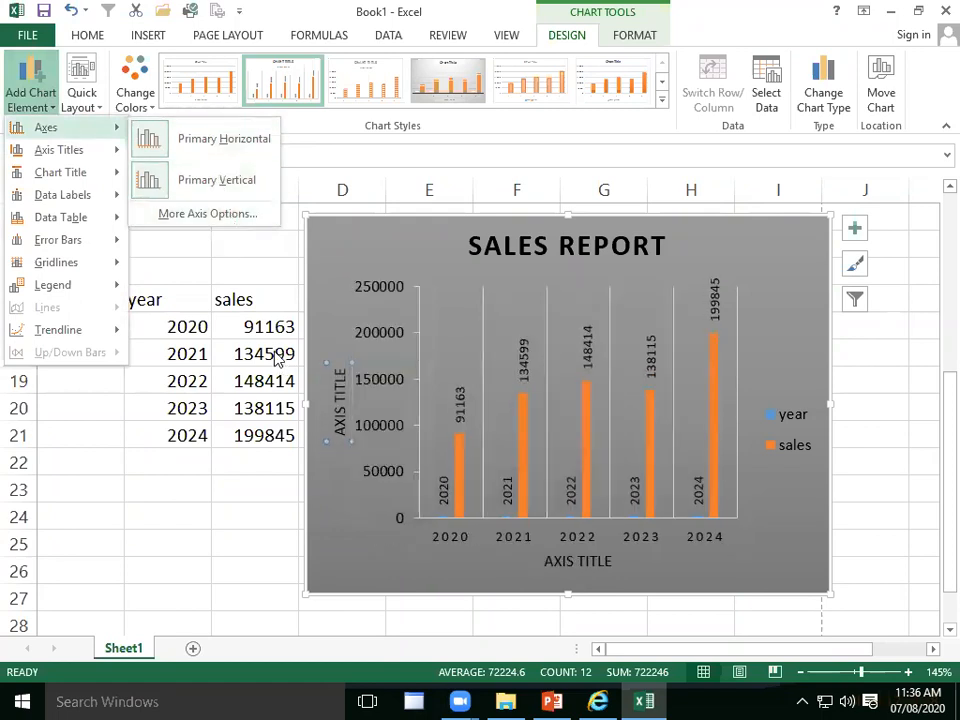
pyautogui.moveTo(103, 261)
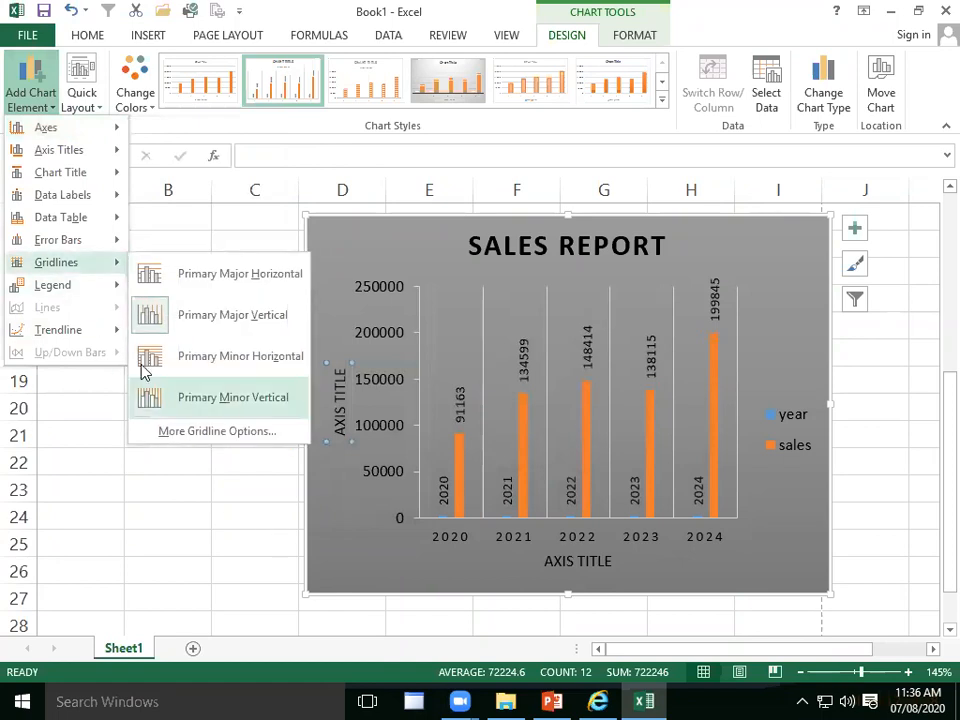
pyautogui.moveTo(111, 216)
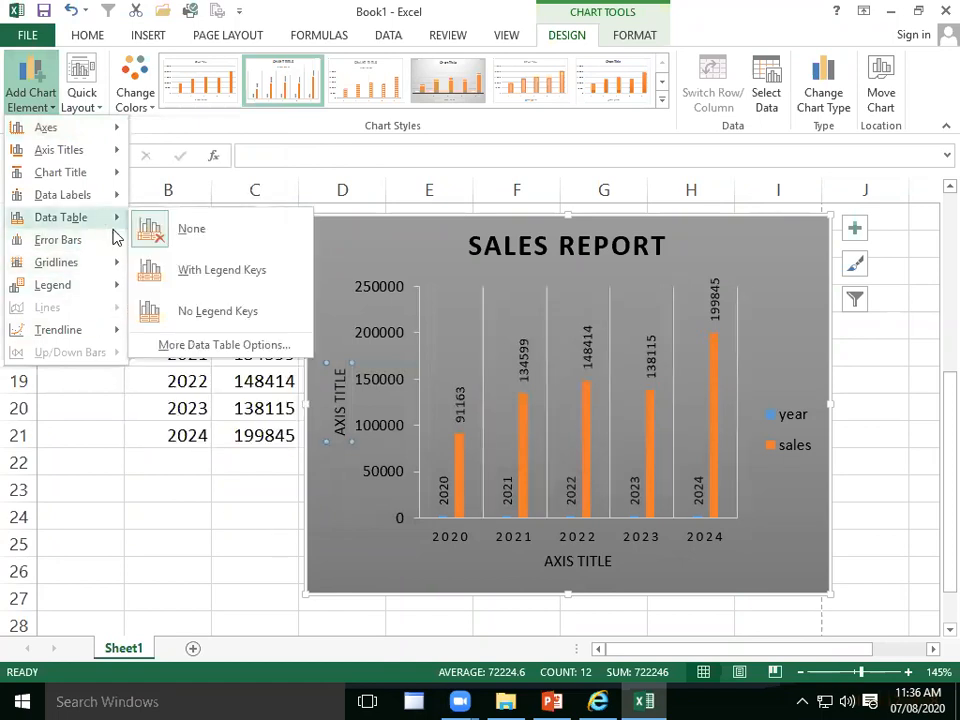
pyautogui.click(190, 282)
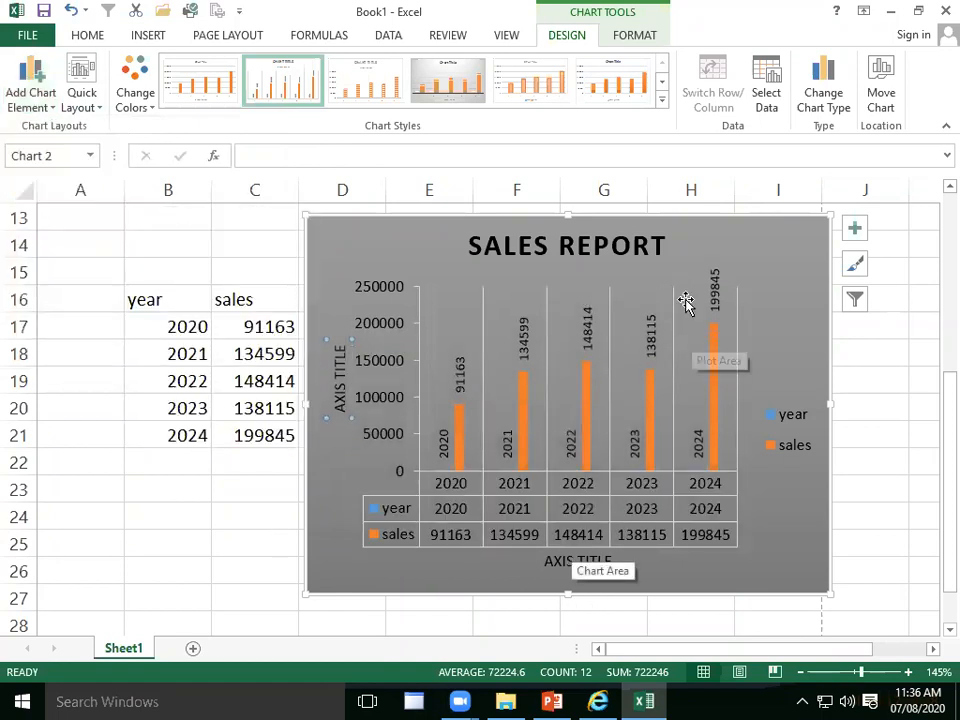
pyautogui.moveTo(828, 403); pyautogui.dragTo(903, 432)
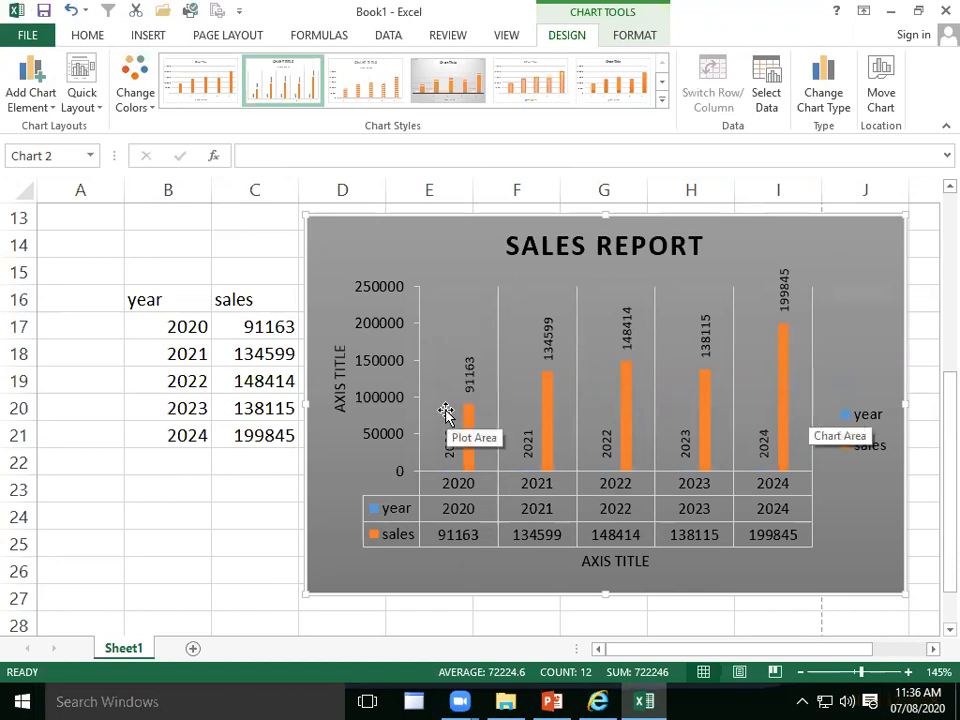
# - Enter the row labels toys, Shoe and laptops in B30:B32, below the column chart
pyautogui.scroll(1, 446, 412)
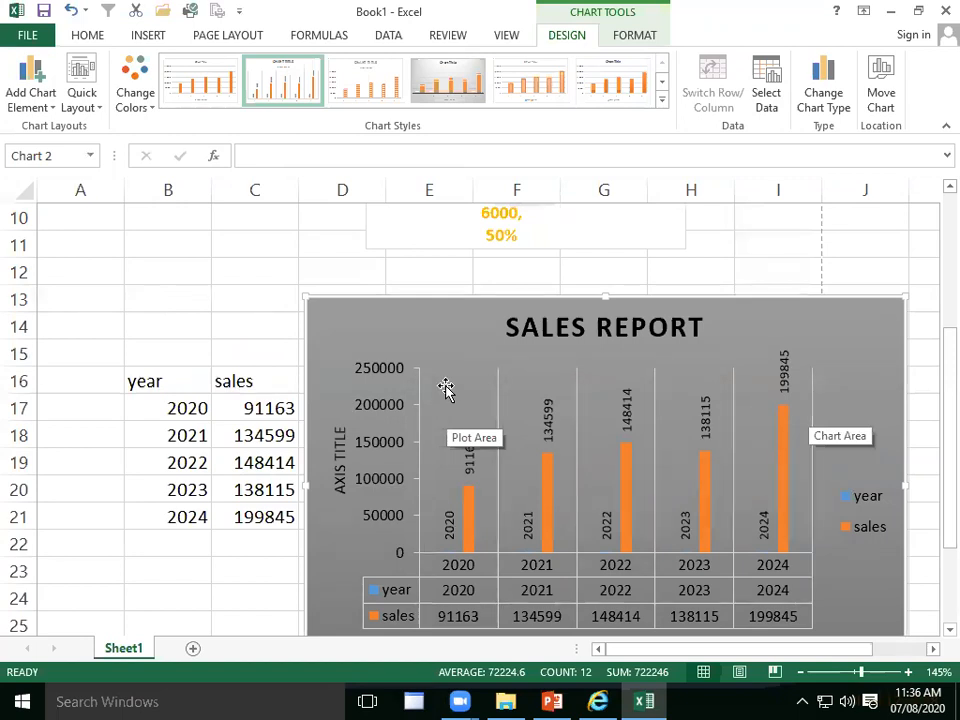
pyautogui.scroll(-6, 446, 390)
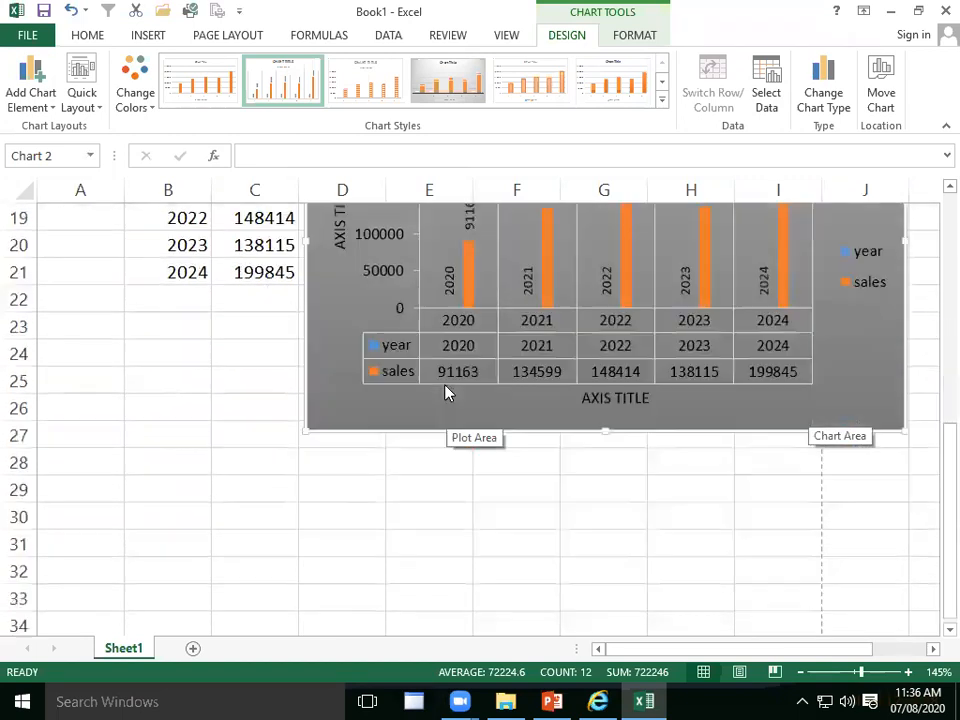
pyautogui.scroll(1, 445, 391)
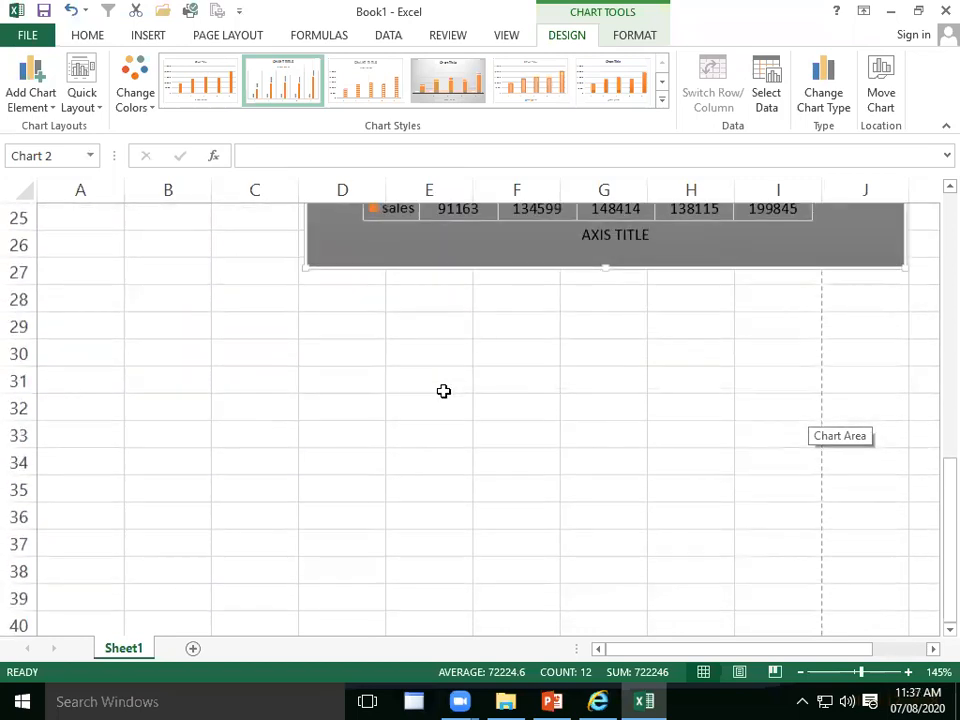
pyautogui.click(164, 361)
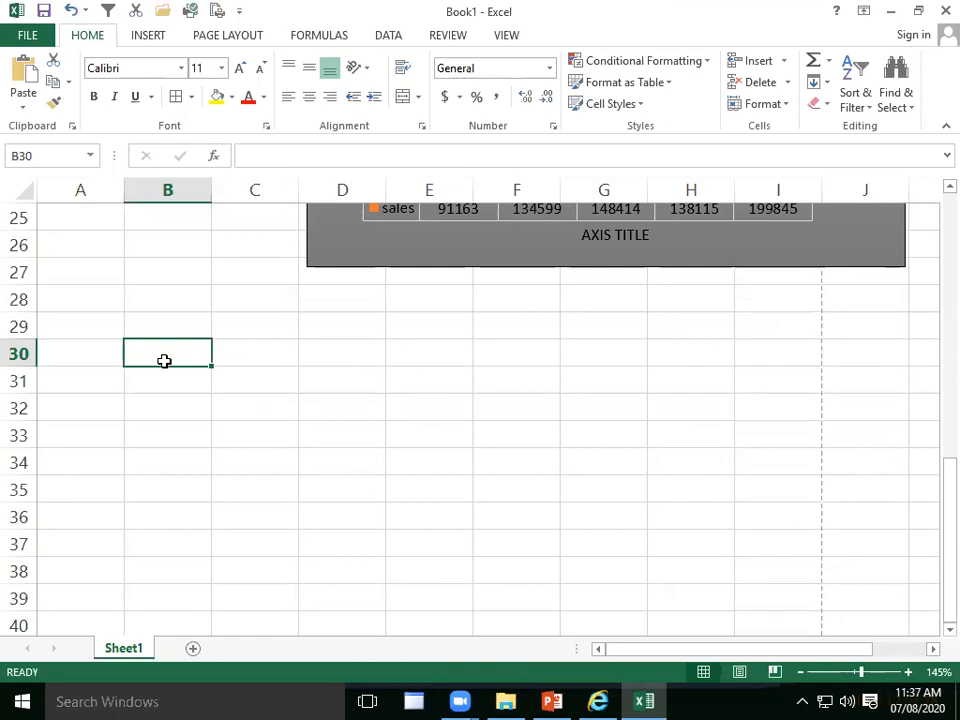
pyautogui.write('toys')
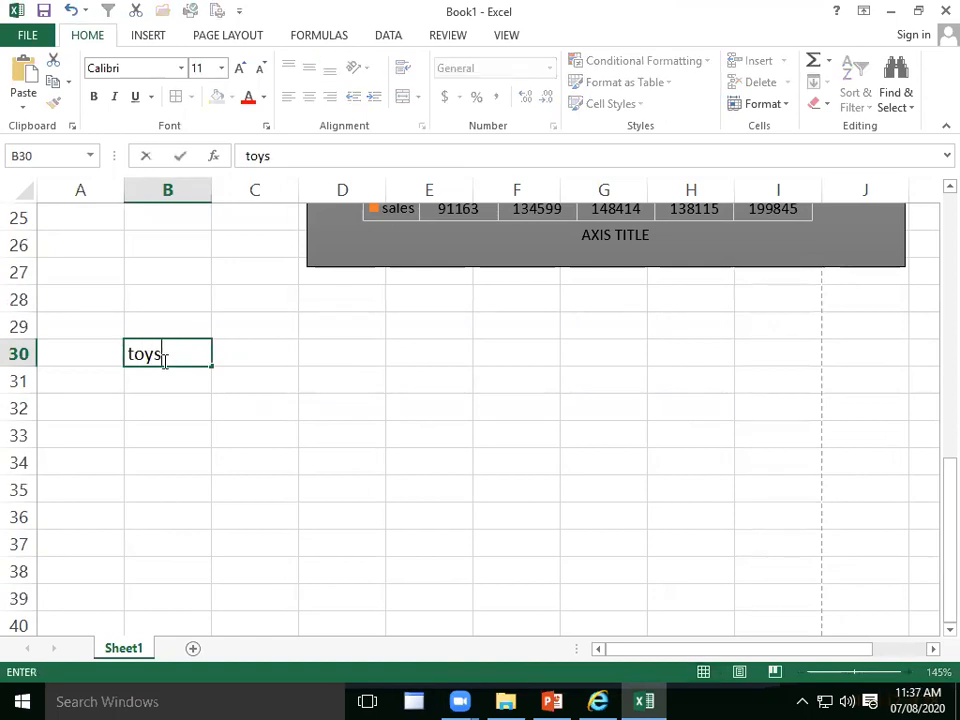
pyautogui.press('Return')
pyautogui.write('Shoe')
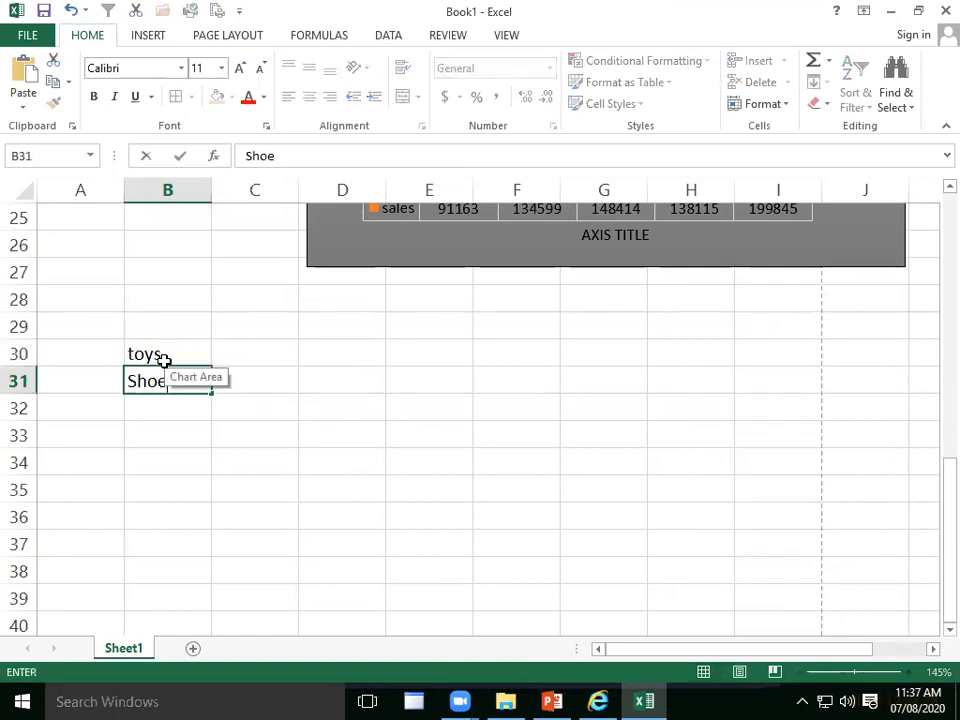
pyautogui.press('Return')
pyautogui.write('laptop')
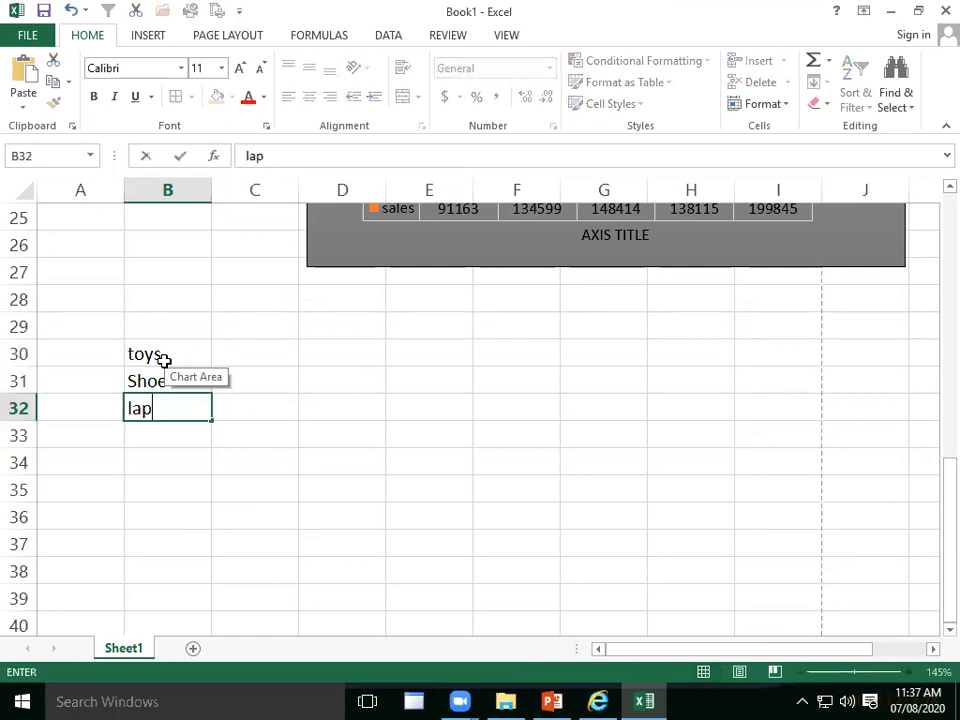
pyautogui.press('Tab')
# - Enter the column headers in-store sales in C29 and Web site sales in D29
pyautogui.press('Up')
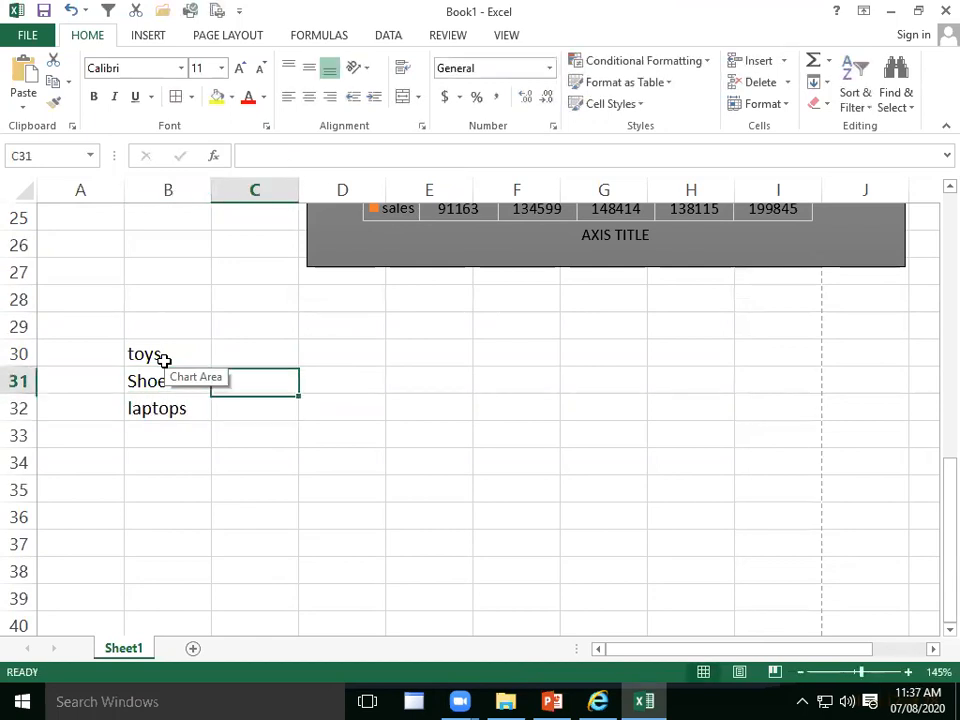
pyautogui.press('Up')
pyautogui.press('Up')
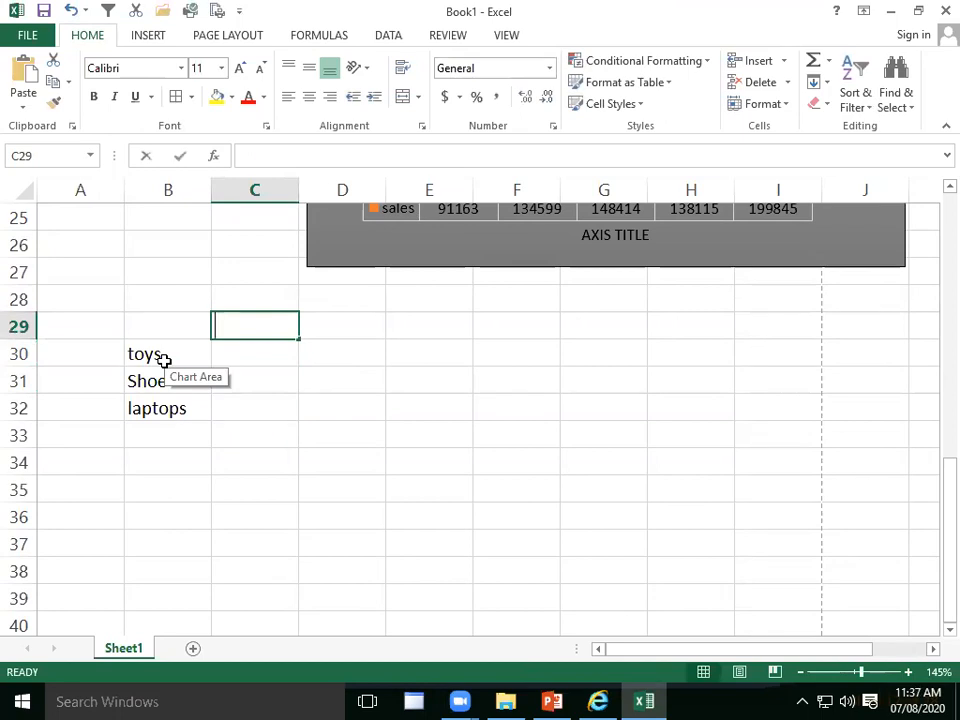
pyautogui.write('in-store sales')
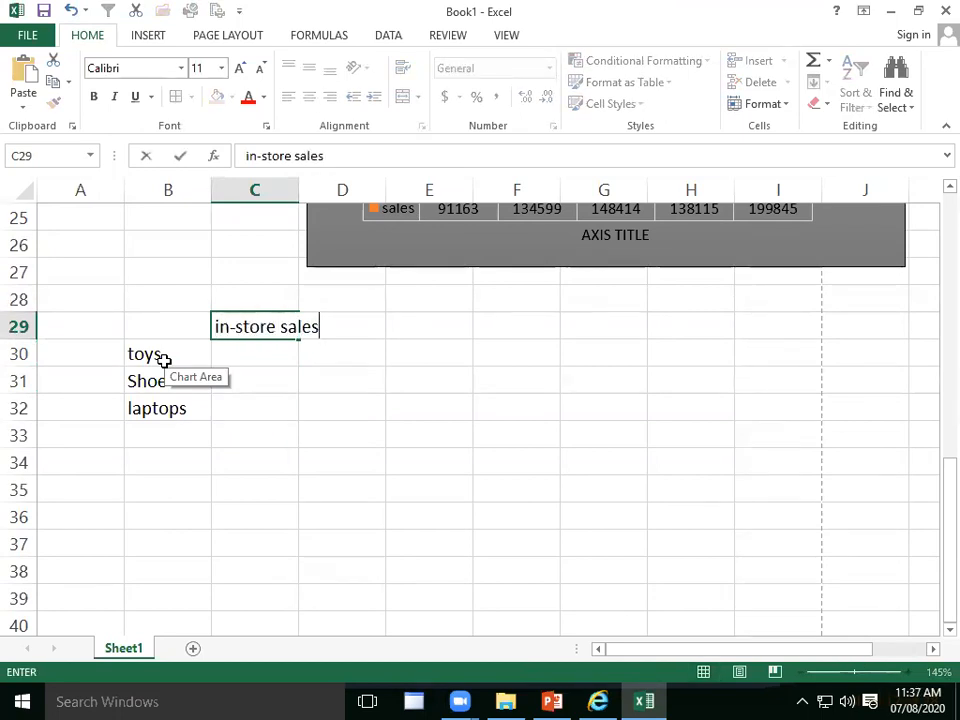
pyautogui.press('Tab')
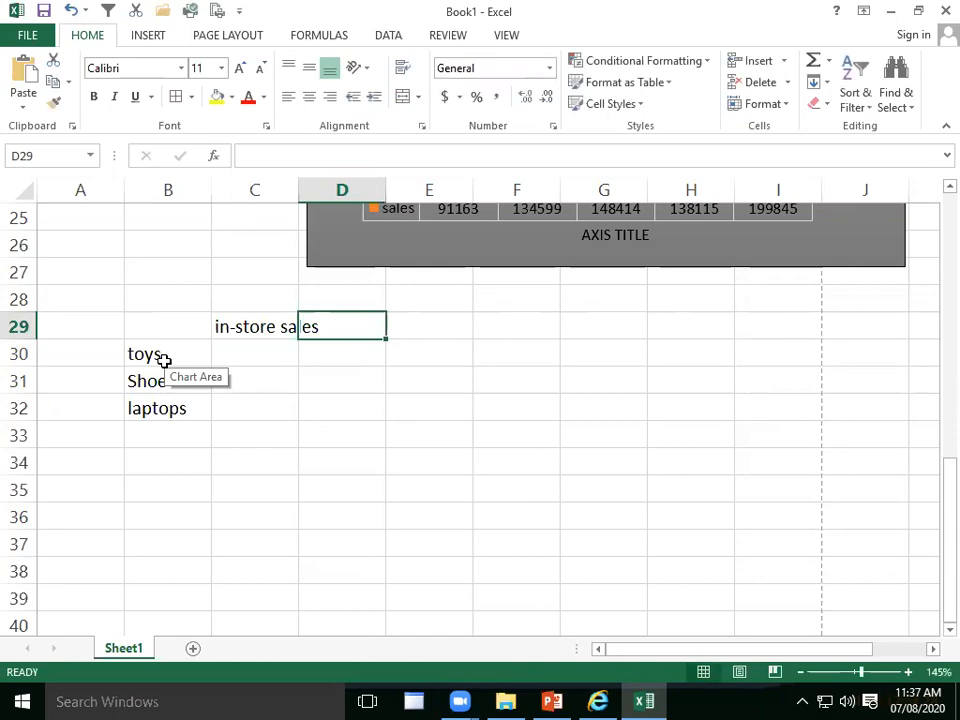
pyautogui.write('Web')
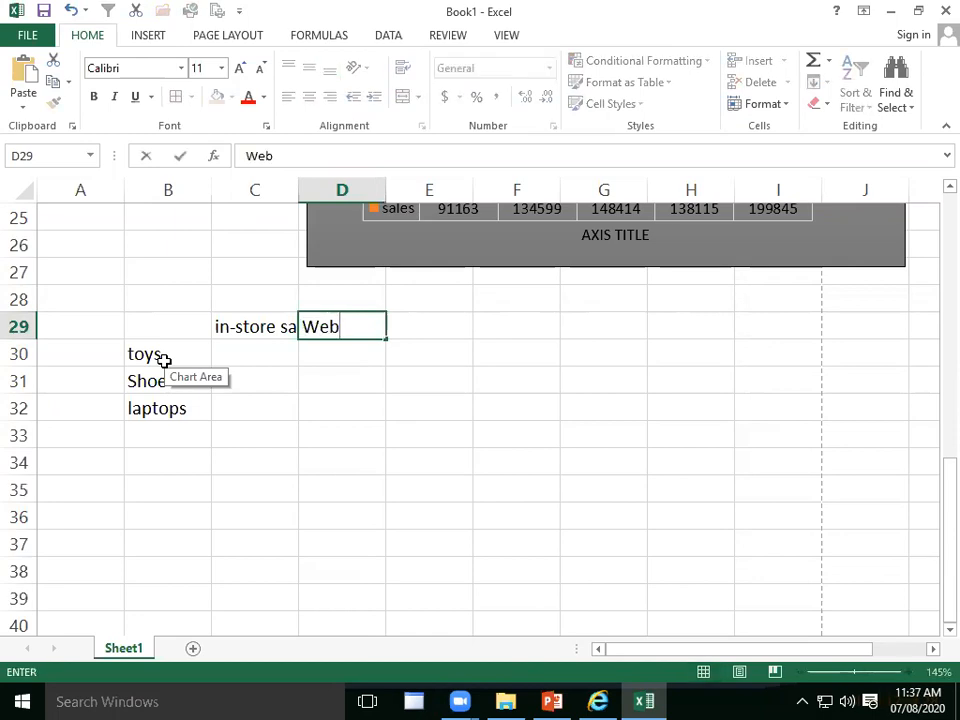
pyautogui.write(' site sales')
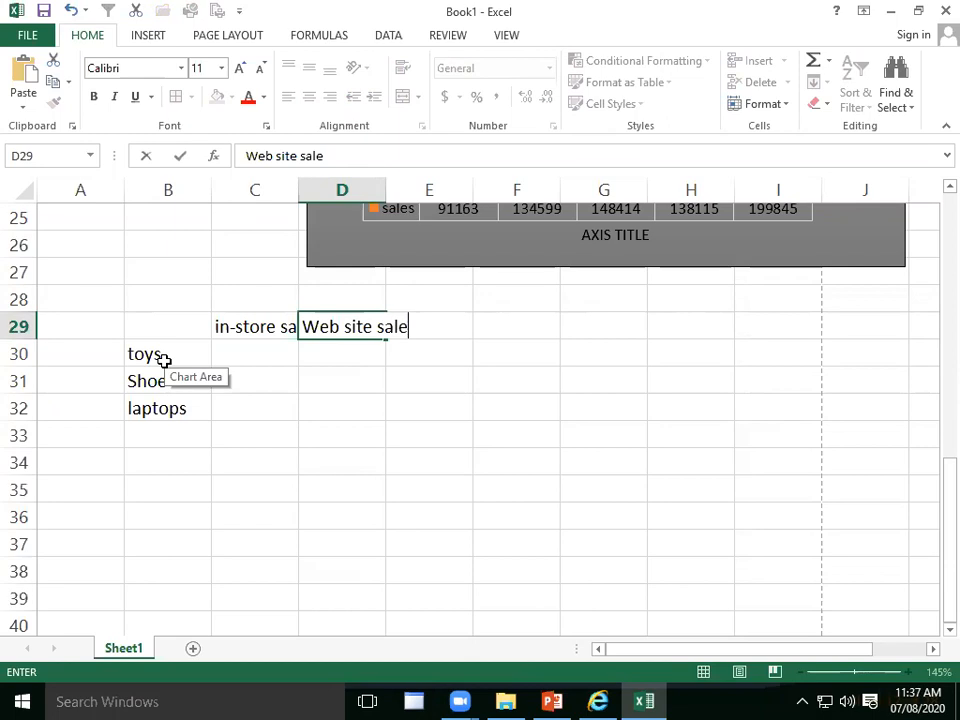
pyautogui.press('Tab')
# - Enter the header Mail order sales in E29, with a space between Mail and order
pyautogui.write('Ma')
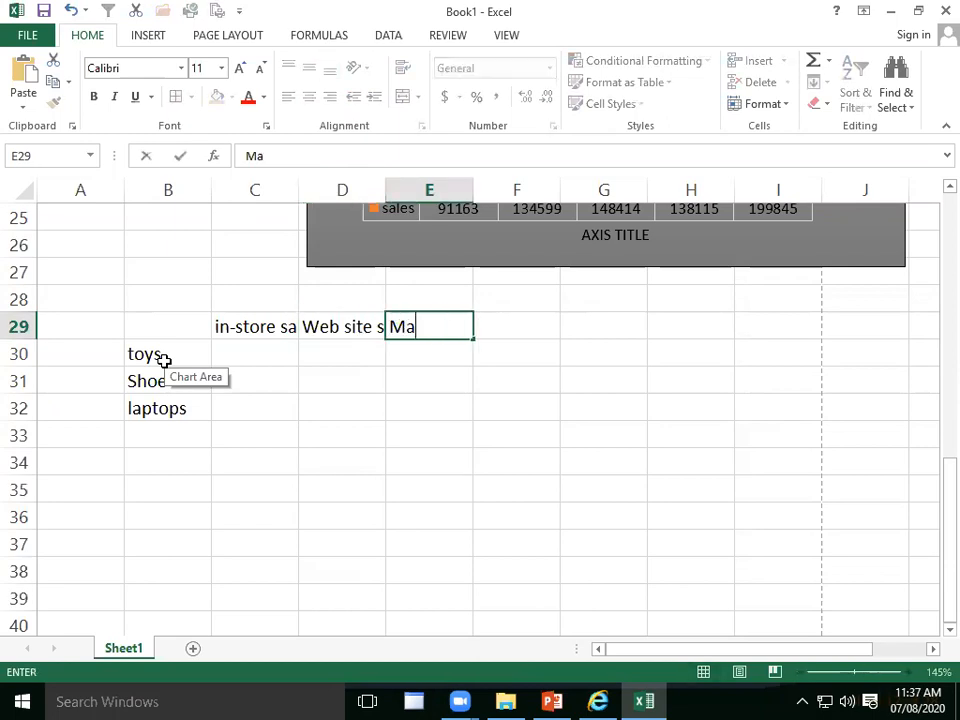
pyautogui.write('ilorder sales')
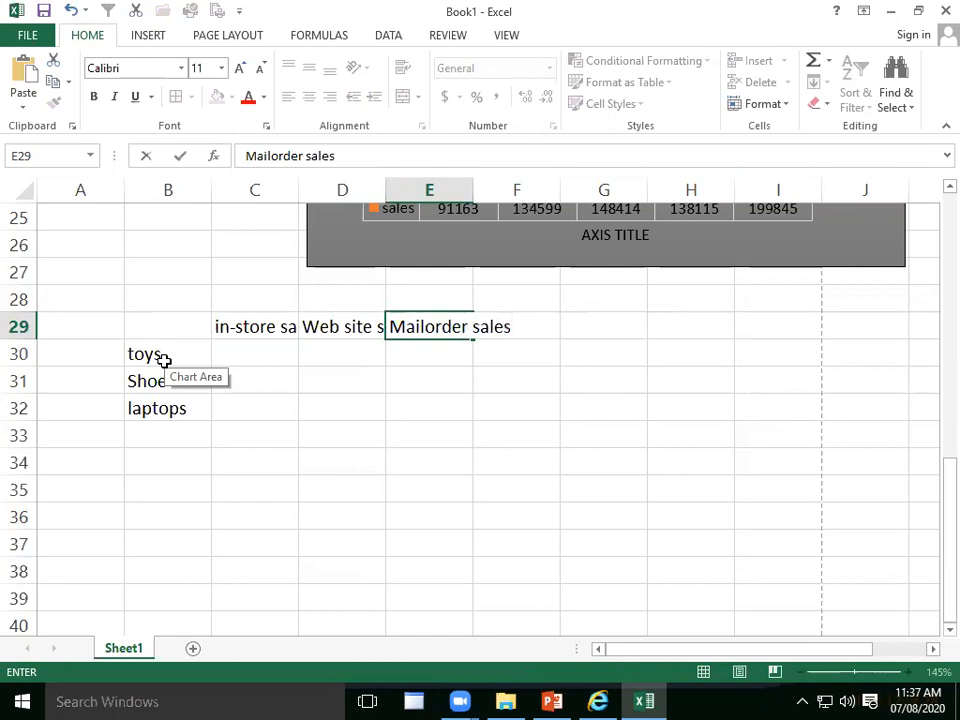
pyautogui.press('F2')
pyautogui.press('Left')
pyautogui.press('Left')
pyautogui.press('Left')
pyautogui.press('Left')
pyautogui.press('Left')
pyautogui.press('Left')
pyautogui.press('Left')
pyautogui.press('Left')
pyautogui.press('Left')
pyautogui.press('Left')
pyautogui.press('Left')
pyautogui.press('Return')
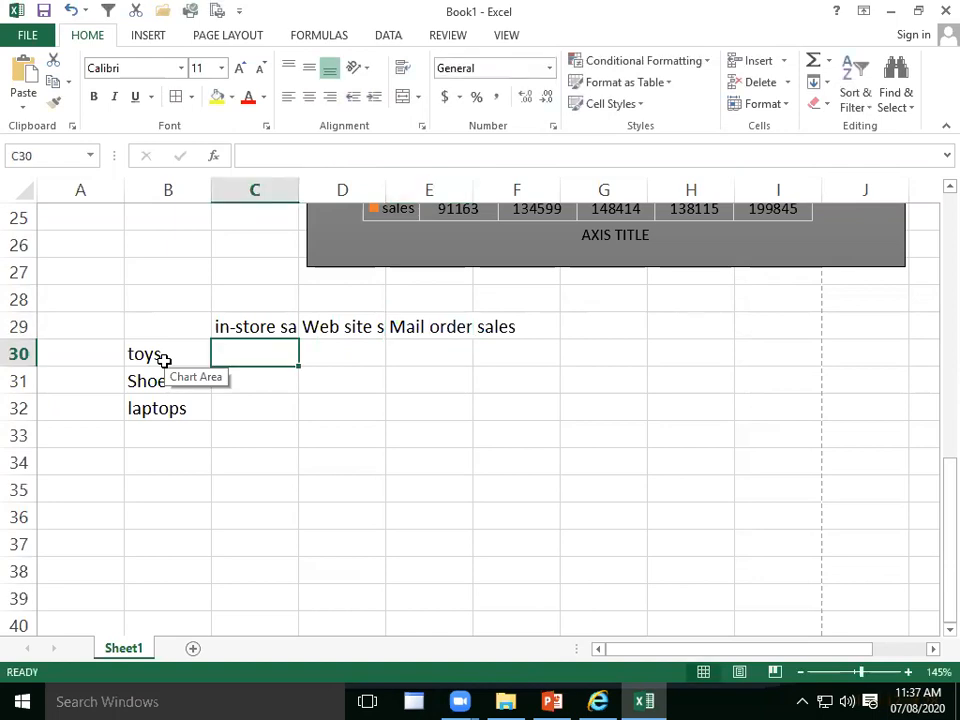
# - Widen columns C, D and E to fit the three sales headers in row 29
pyautogui.moveTo(297, 190); pyautogui.dragTo(335, 190)
pyautogui.doubleClick(418, 190)
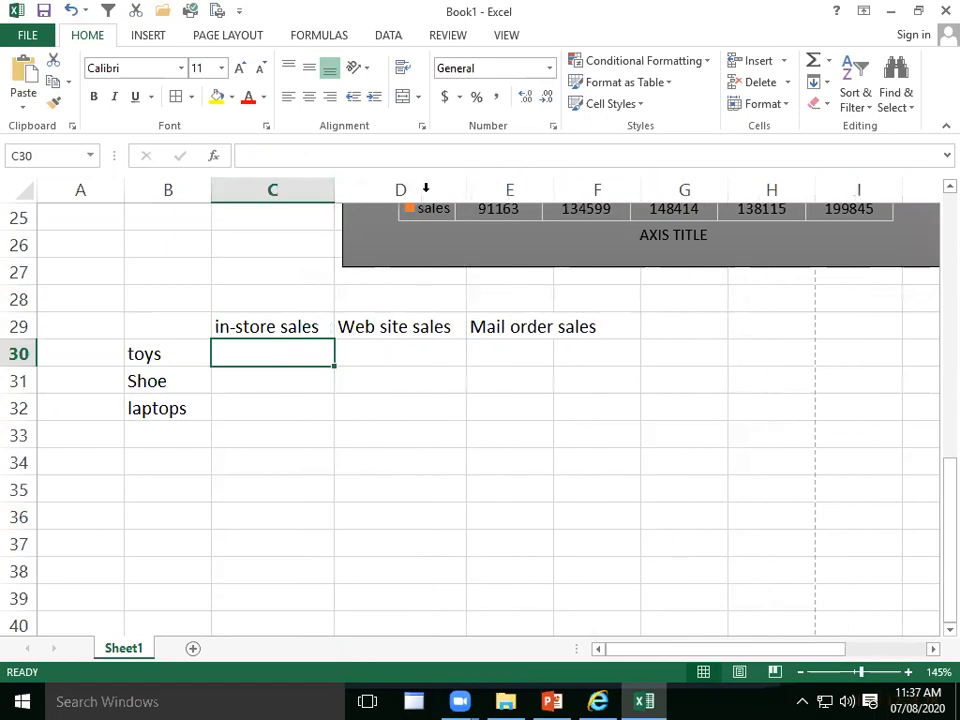
pyautogui.click(546, 190)
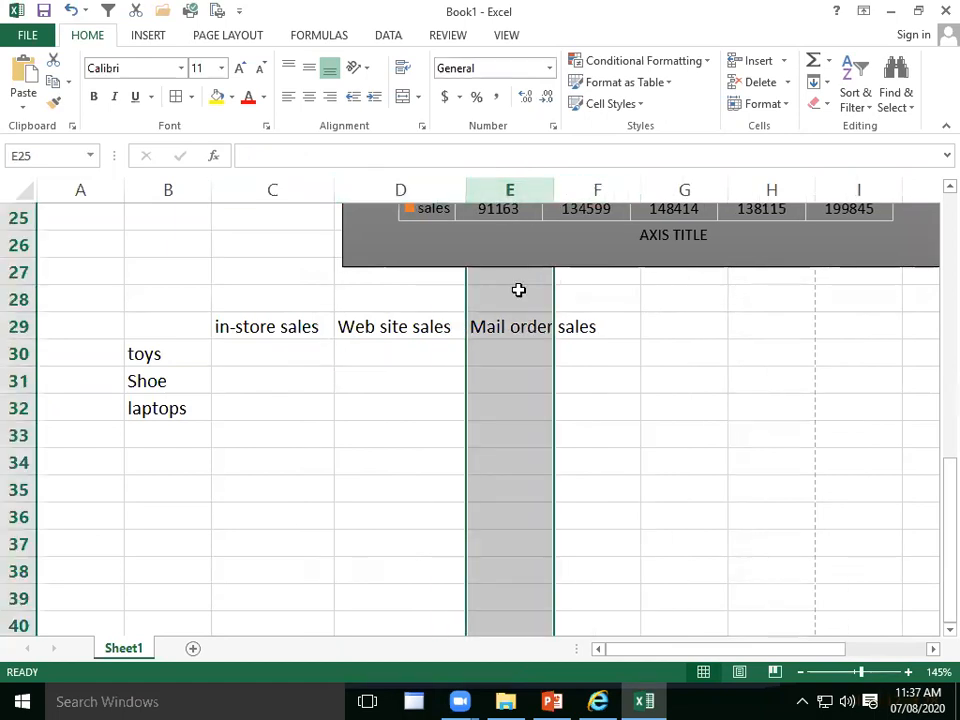
pyautogui.hotkey('alt', 'h')
pyautogui.press('o')
pyautogui.press('i')
pyautogui.click(388, 456)
# - Enter the in-store sales figures 22150 for toys, 137522 for Shoe and 17540 for laptops in C30:C32
pyautogui.click(326, 360)
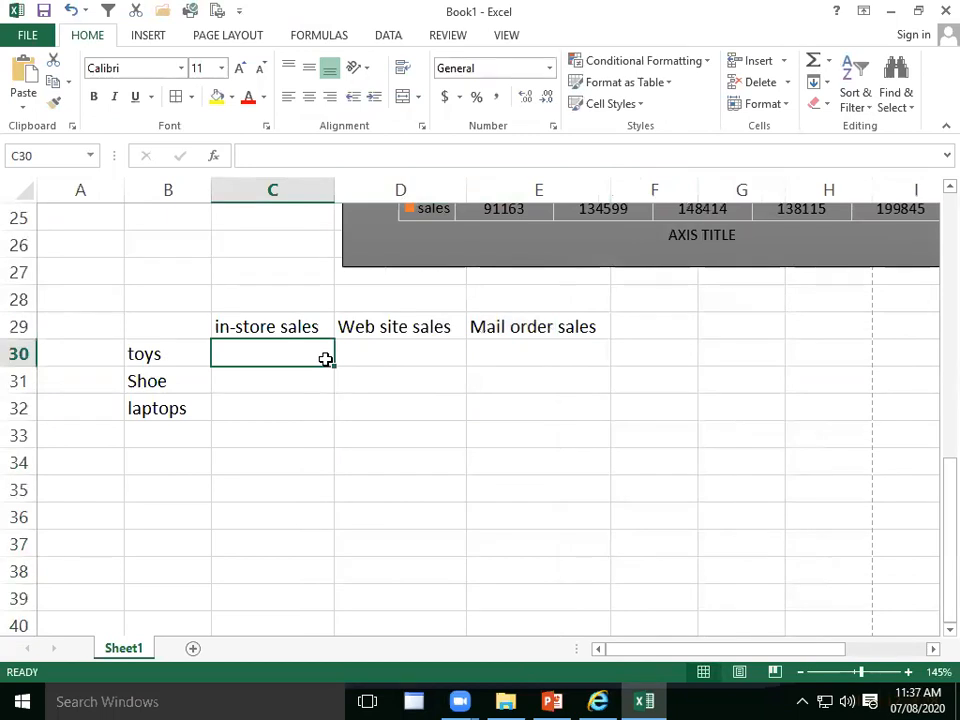
pyautogui.write('22150')
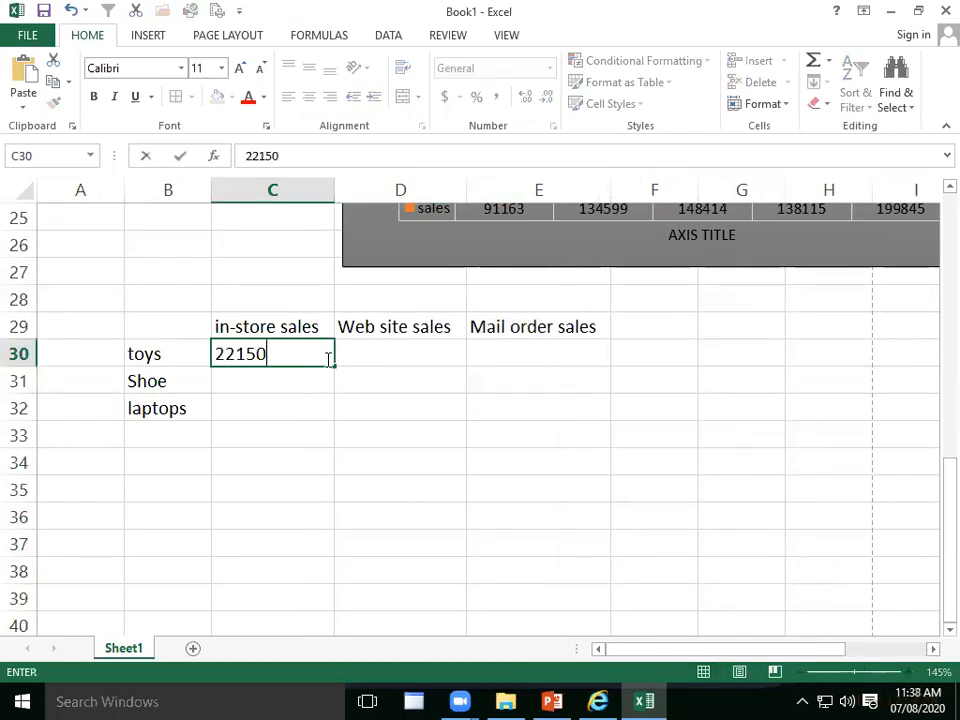
pyautogui.press('Return')
pyautogui.write('137522')
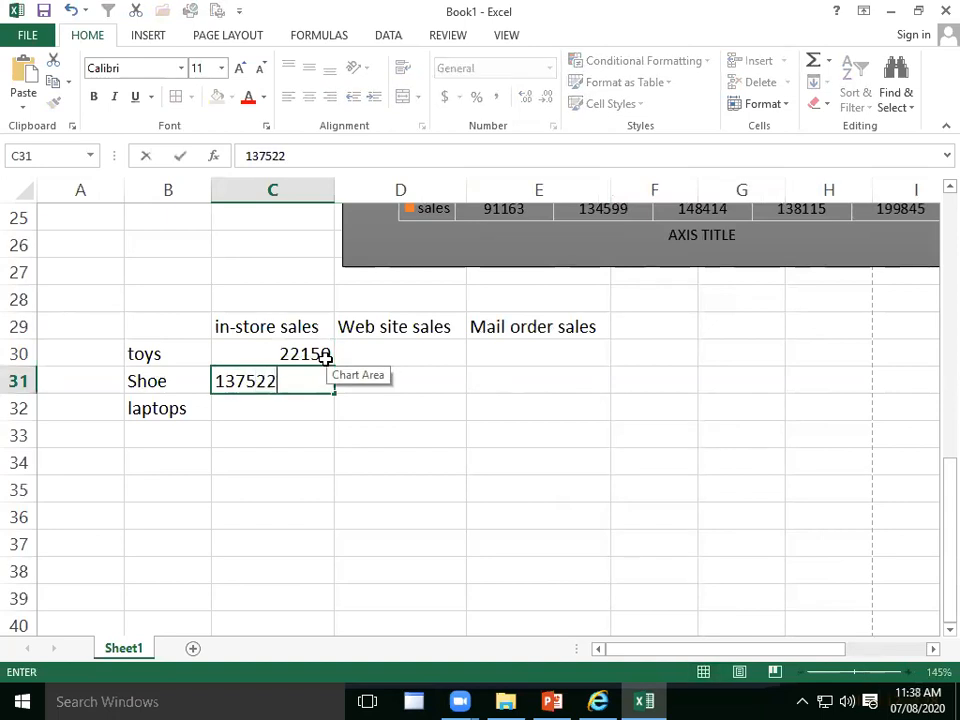
pyautogui.press('Return')
pyautogui.write('17540')
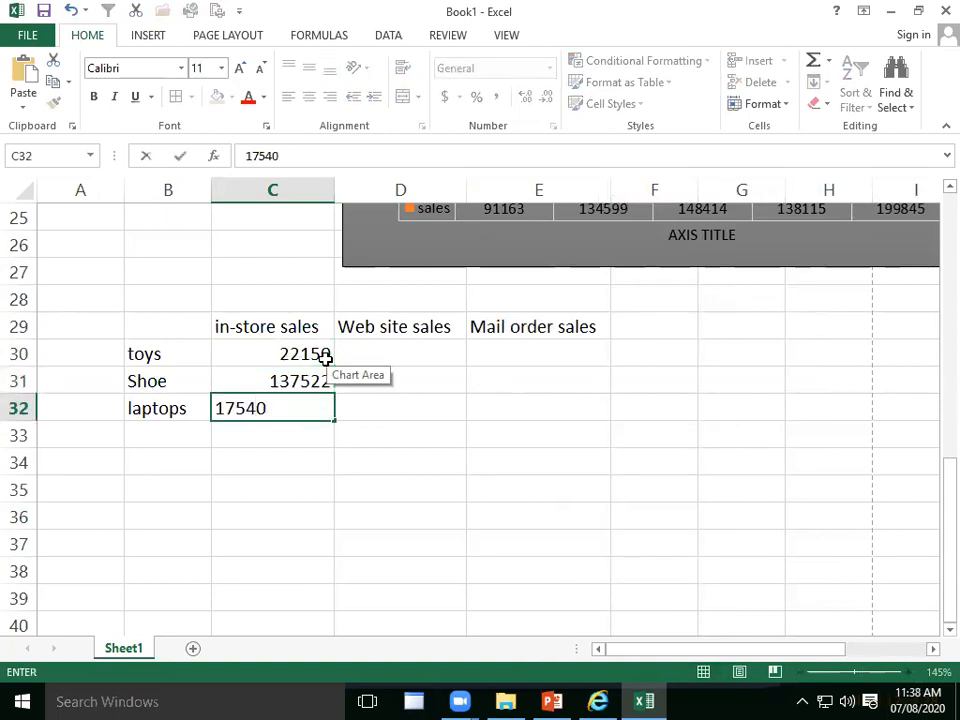
# - Enter the Web site sales figures 43690 for toys, 151200 for Shoe and 14550 for laptops in D30:D32
pyautogui.press('Right')
pyautogui.press('Up')
pyautogui.press('Up')
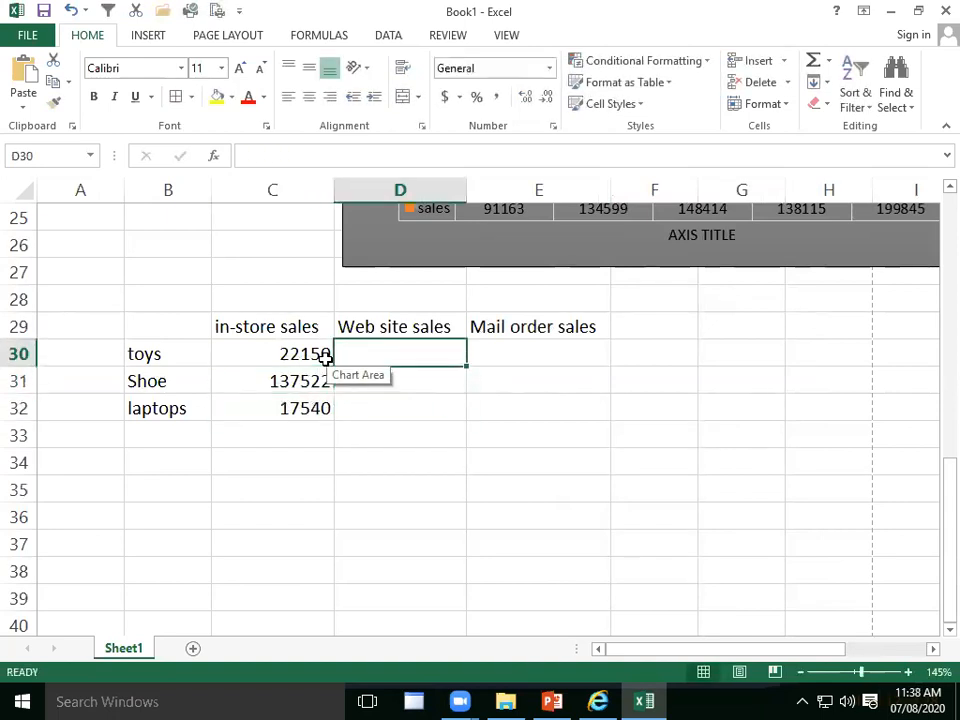
pyautogui.write('4')
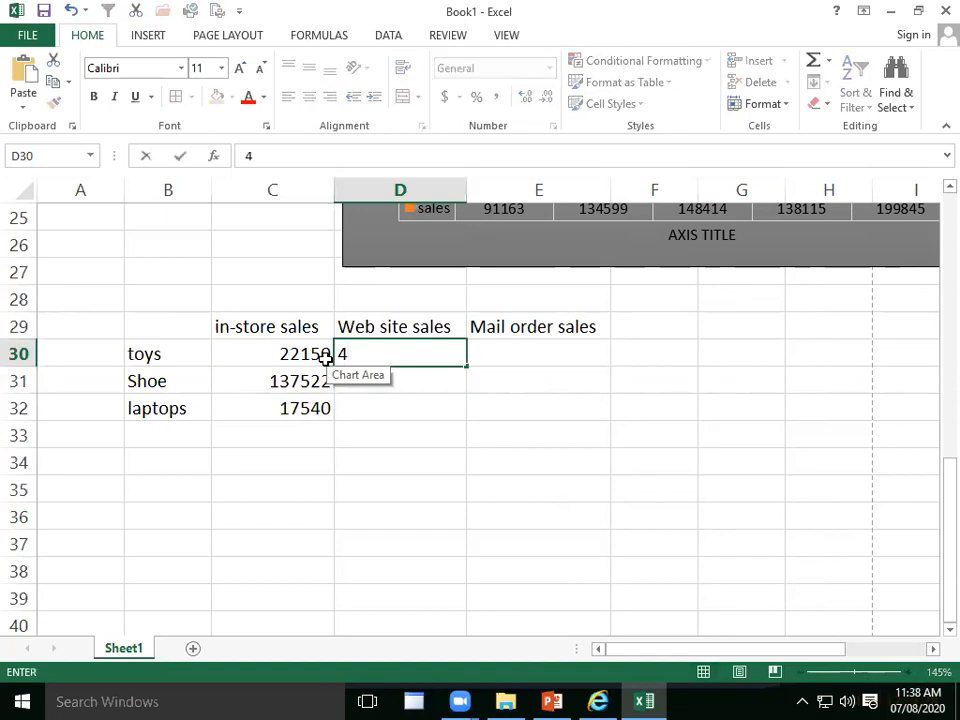
pyautogui.write('3690')
pyautogui.press('Return')
pyautogui.write('151')
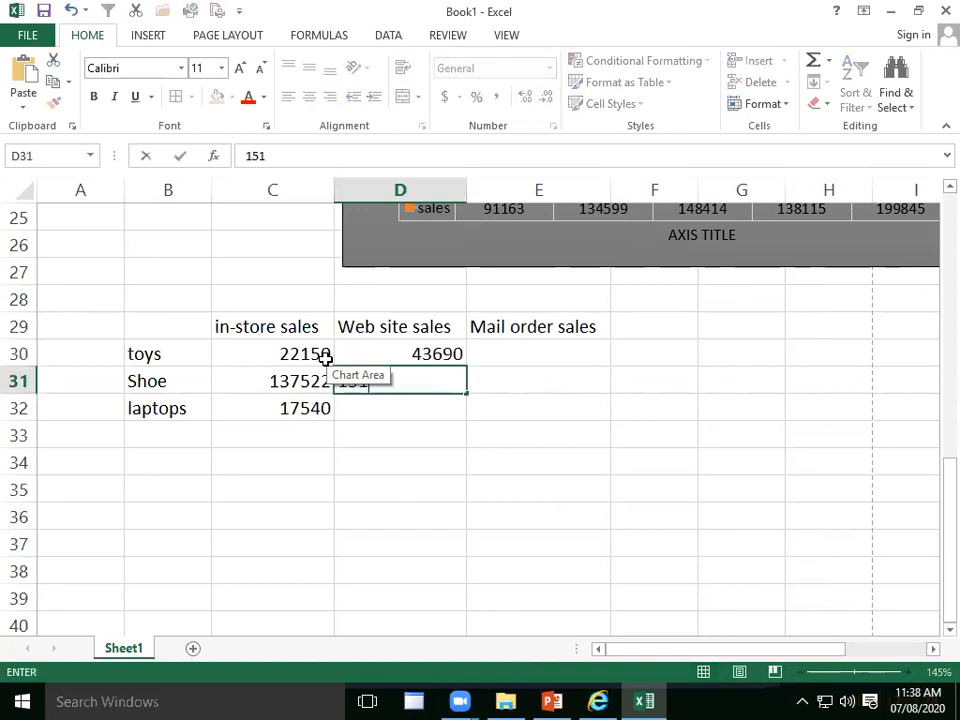
pyautogui.write('200')
pyautogui.press('Return')
pyautogui.write('14550')
# - Enter the Mail order sales figures 57890 for toys, 43500 for Shoe and 27890 for laptops in E30:E32
pyautogui.press('Right')
pyautogui.press('Up')
pyautogui.press('Up')
pyautogui.press('Up')
pyautogui.press('Down')
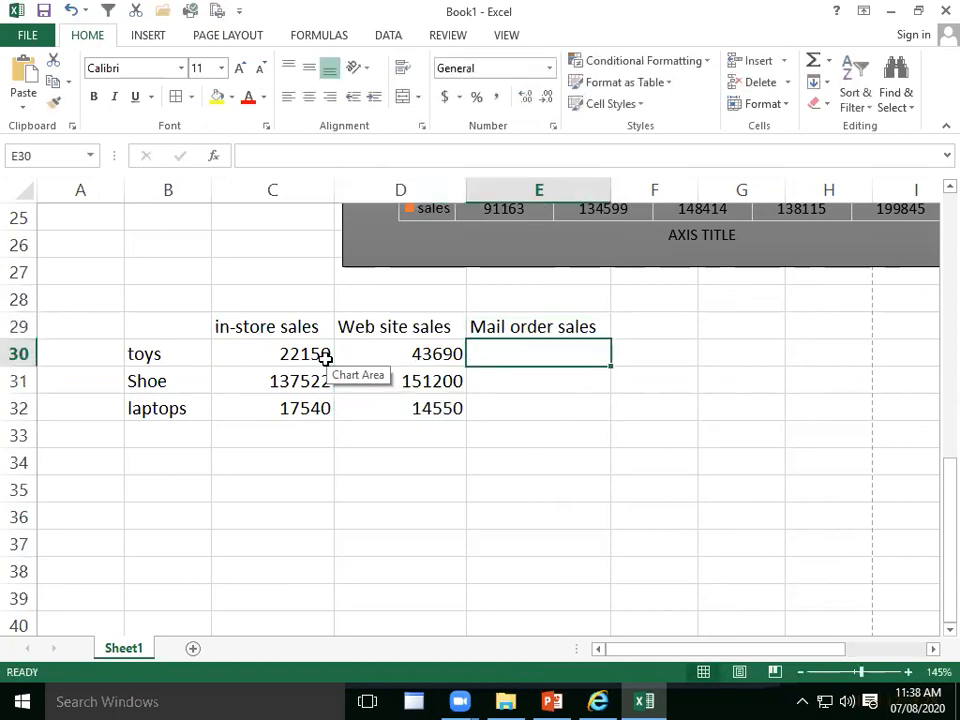
pyautogui.write('57890')
pyautogui.press('Return')
pyautogui.write('43500')
pyautogui.press('Return')
pyautogui.write('2')
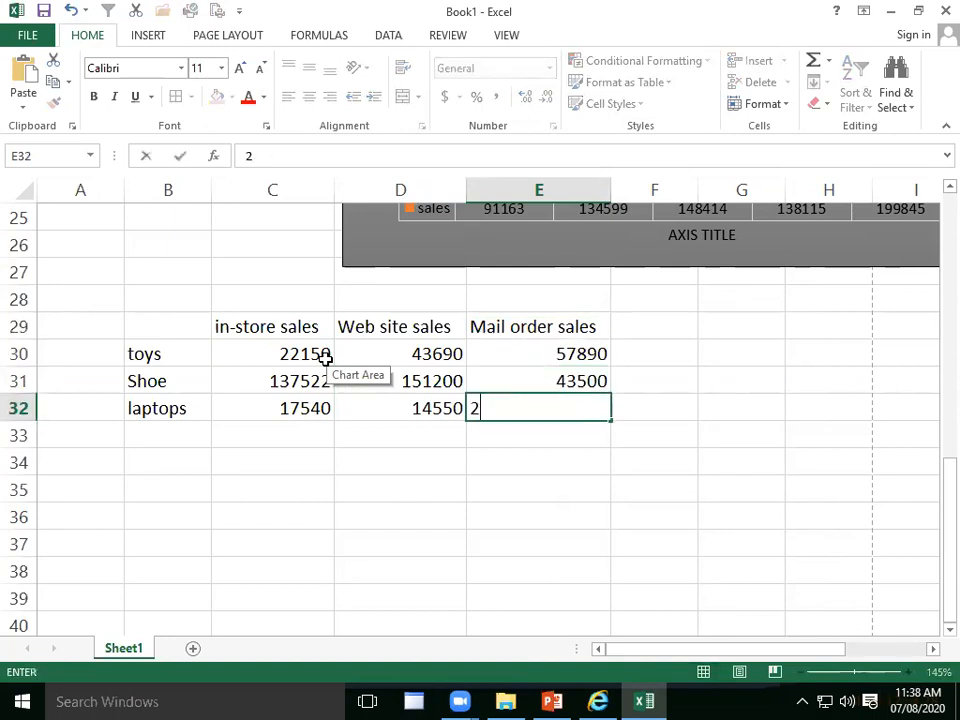
pyautogui.write('7890')
pyautogui.press('Return')
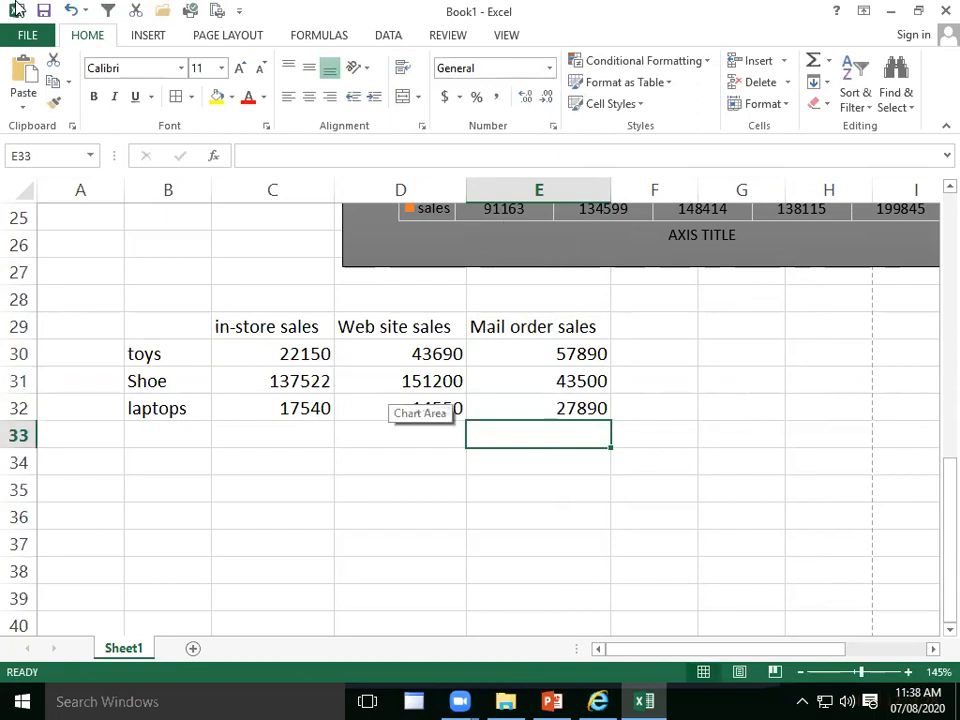
# - Center the contents of the product sales table B29:E32 and apply borders to all its cells
pyautogui.moveTo(210, 319); pyautogui.dragTo(560, 408)
pyautogui.click(309, 97)
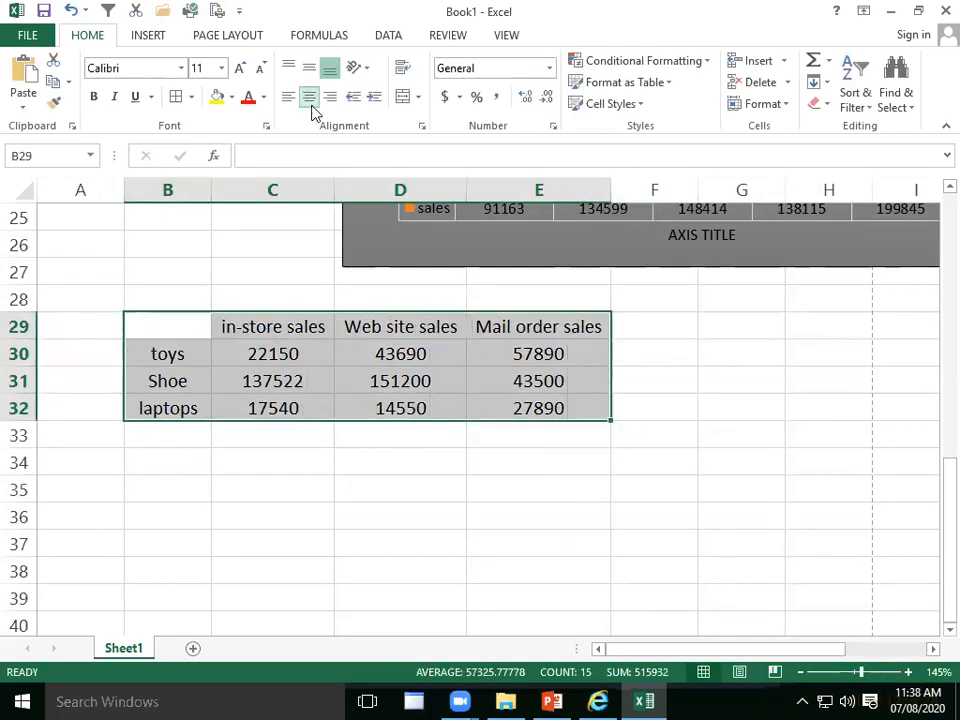
pyautogui.click(224, 376)
# - Make the column headers in C29:E29 and the product names in B30:B32 bold with a yellow fill
pyautogui.moveTo(236, 326); pyautogui.dragTo(515, 326)
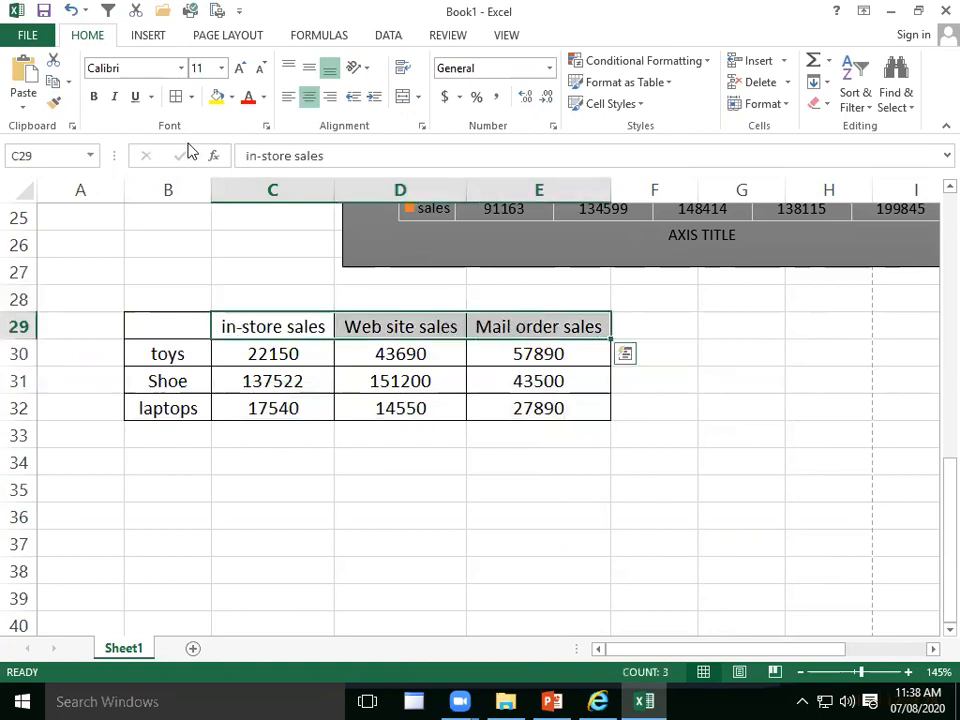
pyautogui.click(217, 97)
pyautogui.click(93, 96)
pyautogui.moveTo(175, 358); pyautogui.dragTo(176, 405)
pyautogui.click(93, 96)
pyautogui.click(216, 99)
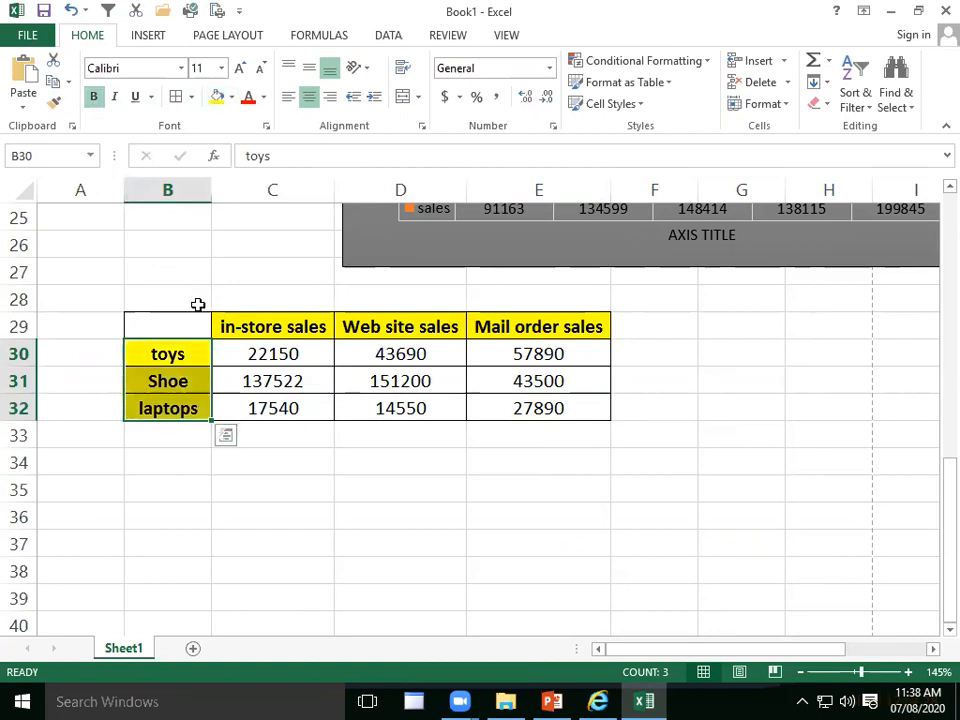
# - Review the product sales table alongside the year and sales data and its SALES REPORT chart
pyautogui.scroll(5, 197, 305)
pyautogui.scroll(-5, 150, 397)
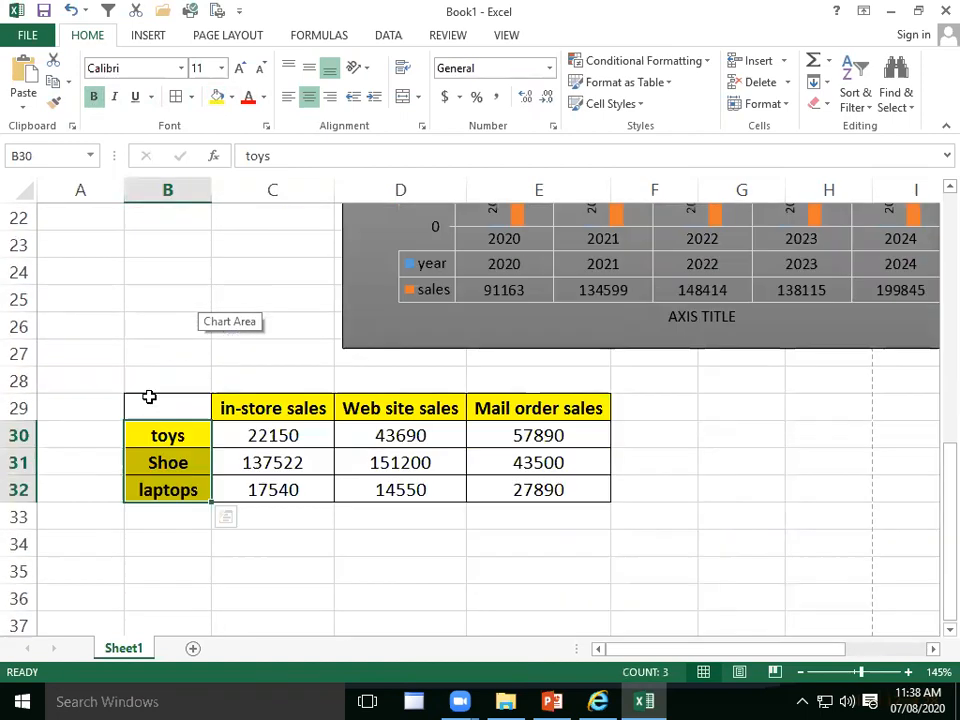
pyautogui.moveTo(404, 544); pyautogui.dragTo(404, 527)
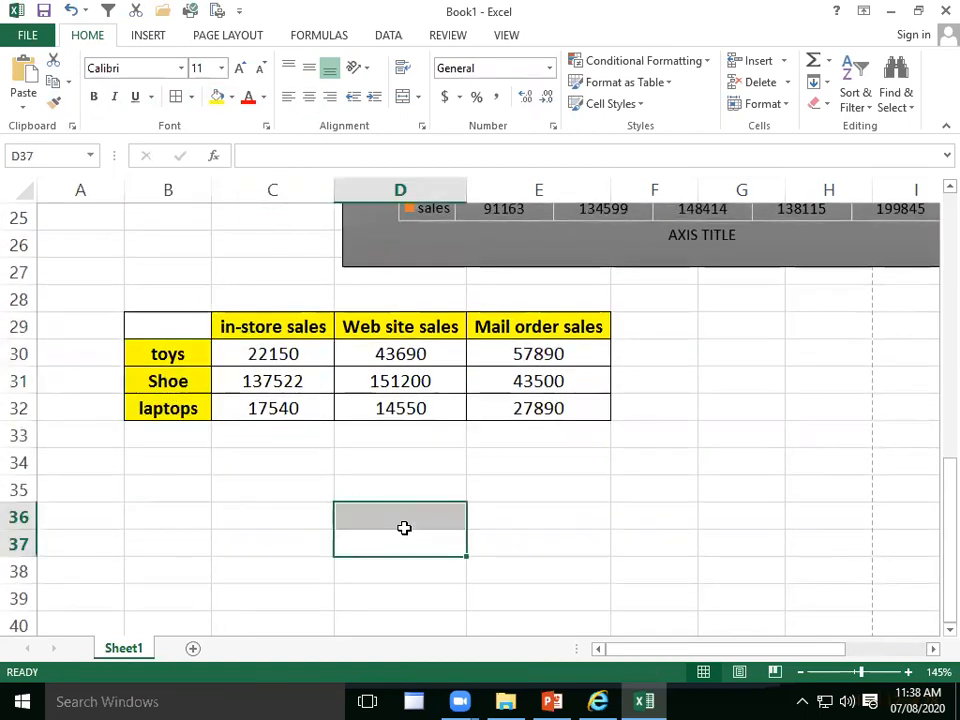
pyautogui.click(229, 349)
pyautogui.scroll(1, 228, 349)
pyautogui.scroll(2, 228, 349)
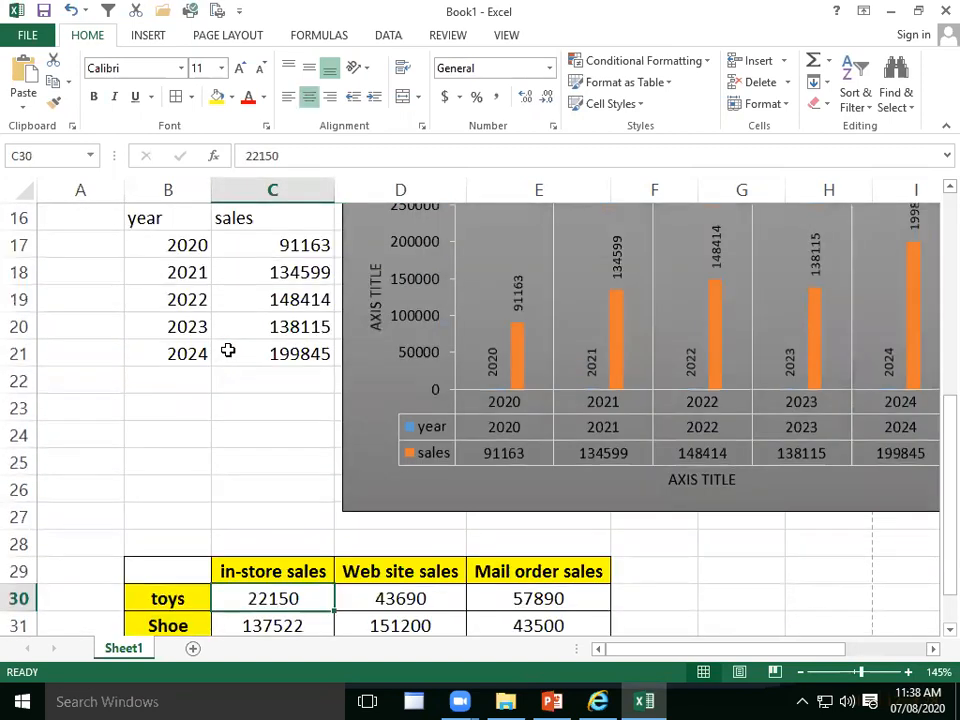
pyautogui.scroll(1, 228, 349)
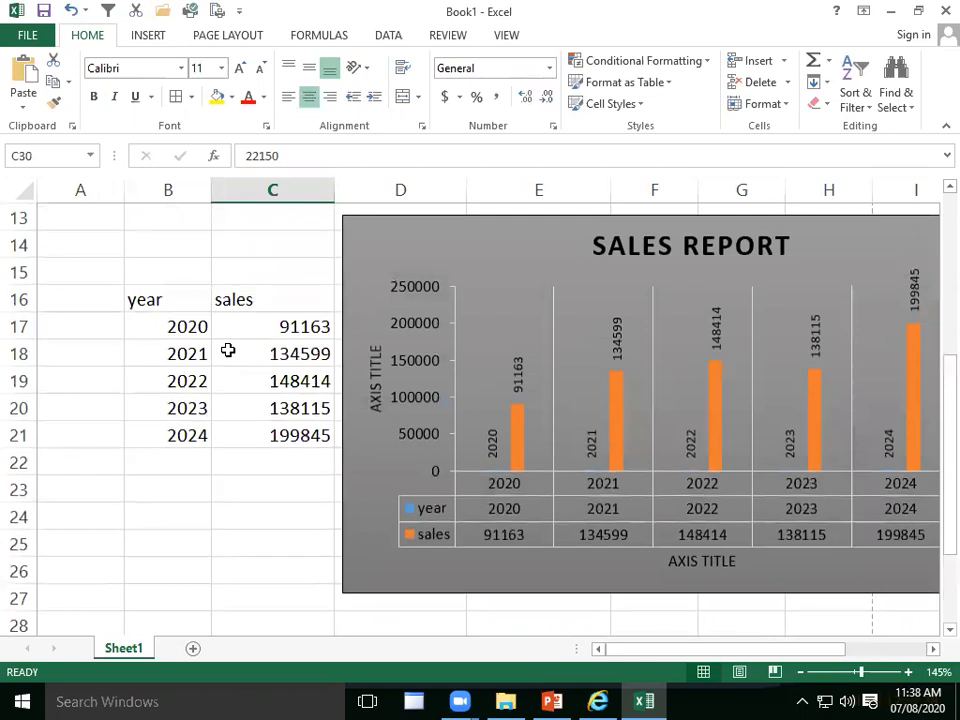
pyautogui.click(159, 336)
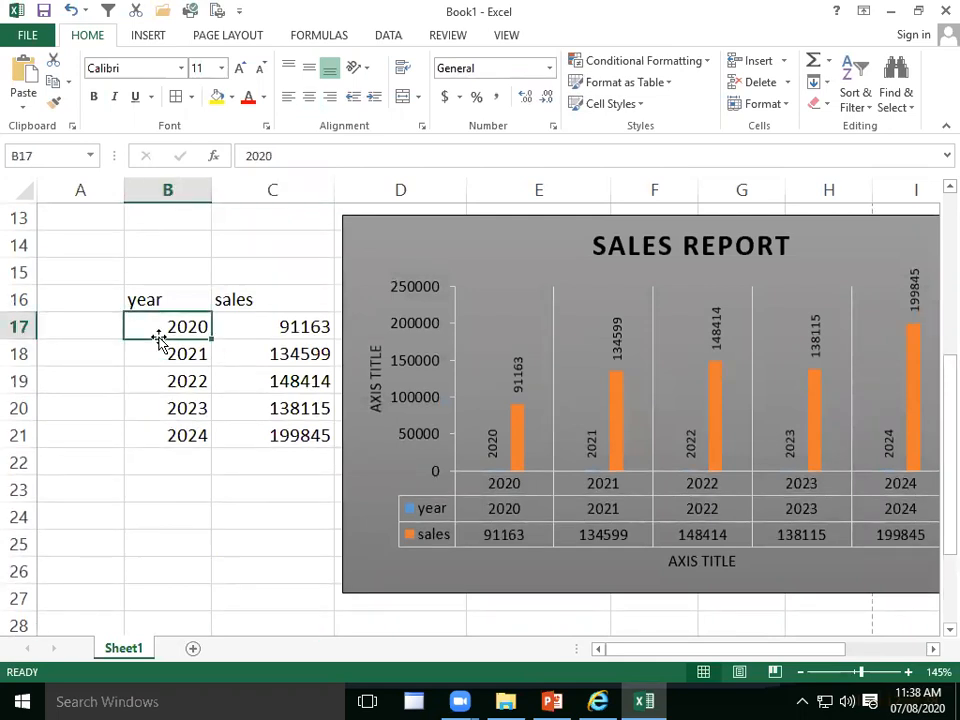
# - Insert a default clustered column chart on the sheet from the product sales table B29:E32
pyautogui.scroll(-4, 159, 336)
pyautogui.moveTo(165, 331); pyautogui.dragTo(598, 410)
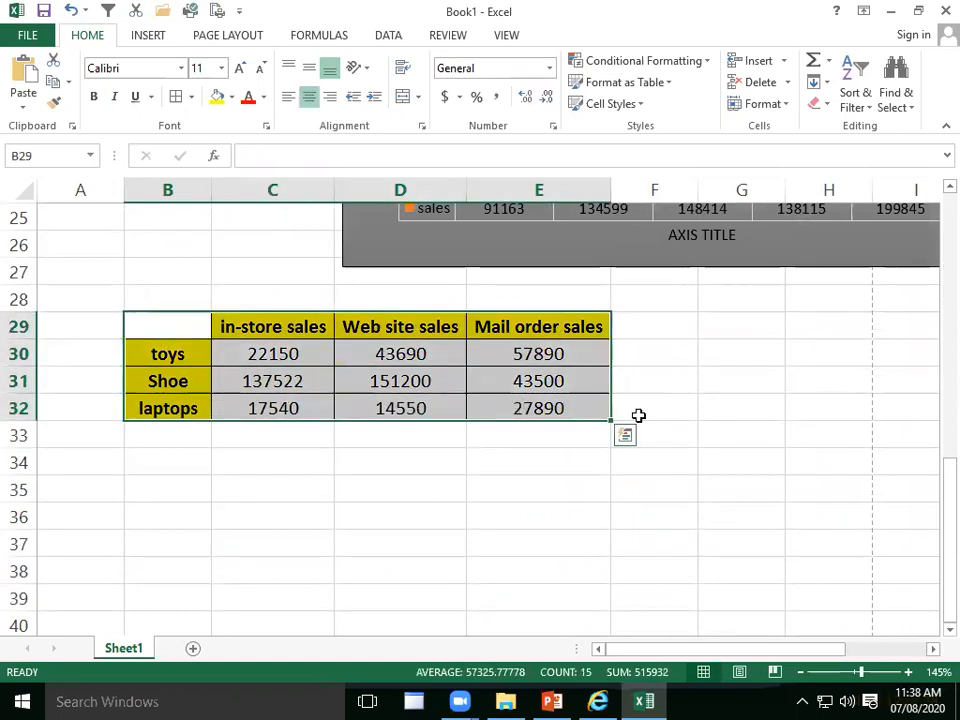
pyautogui.hotkey('alt', 'F1')
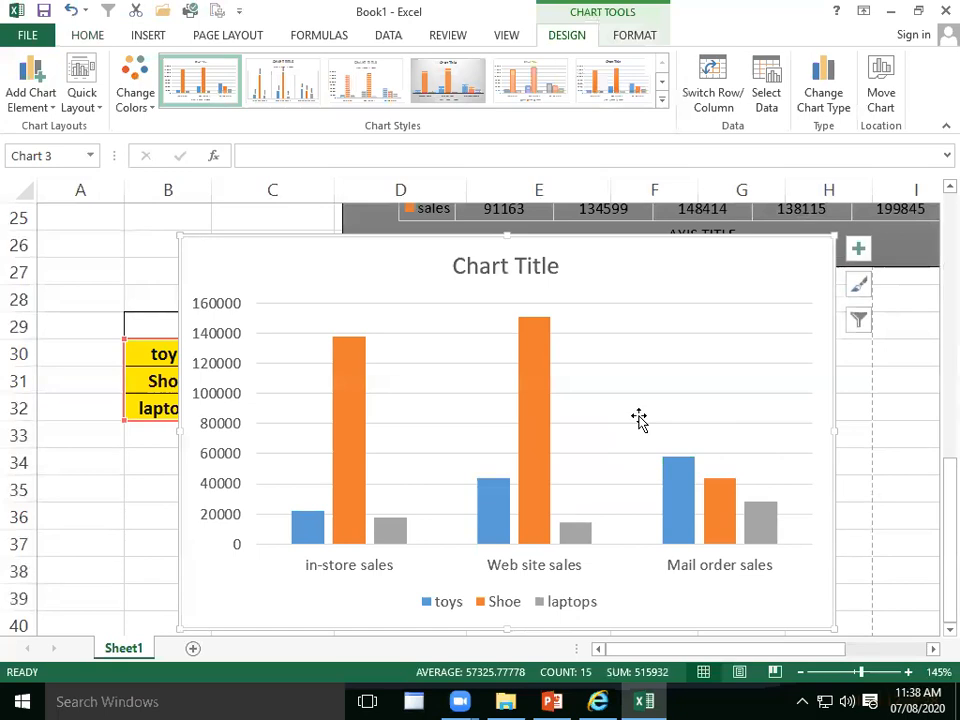
# - Shrink the new product sales chart and place it directly below the table, starting at C33
pyautogui.moveTo(529, 246); pyautogui.dragTo(531, 437)
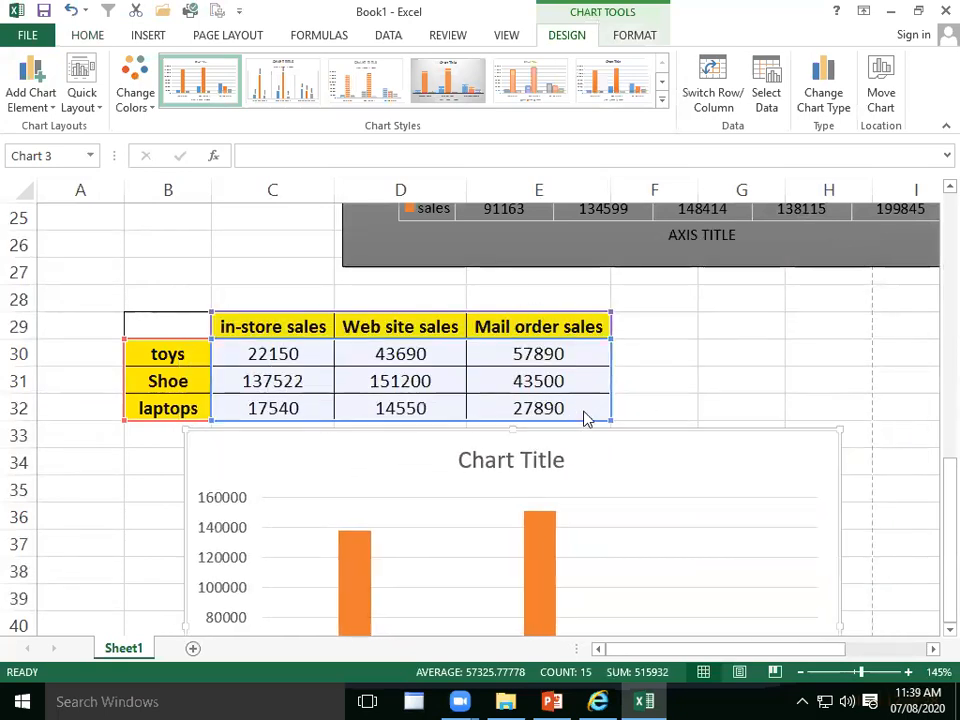
pyautogui.scroll(-1, 587, 414)
pyautogui.moveTo(189, 343); pyautogui.dragTo(296, 403)
pyautogui.moveTo(414, 422)
pyautogui.mouseDown()
pyautogui.moveTo(375, 366)
pyautogui.moveTo(330, 366)
pyautogui.mouseUp()
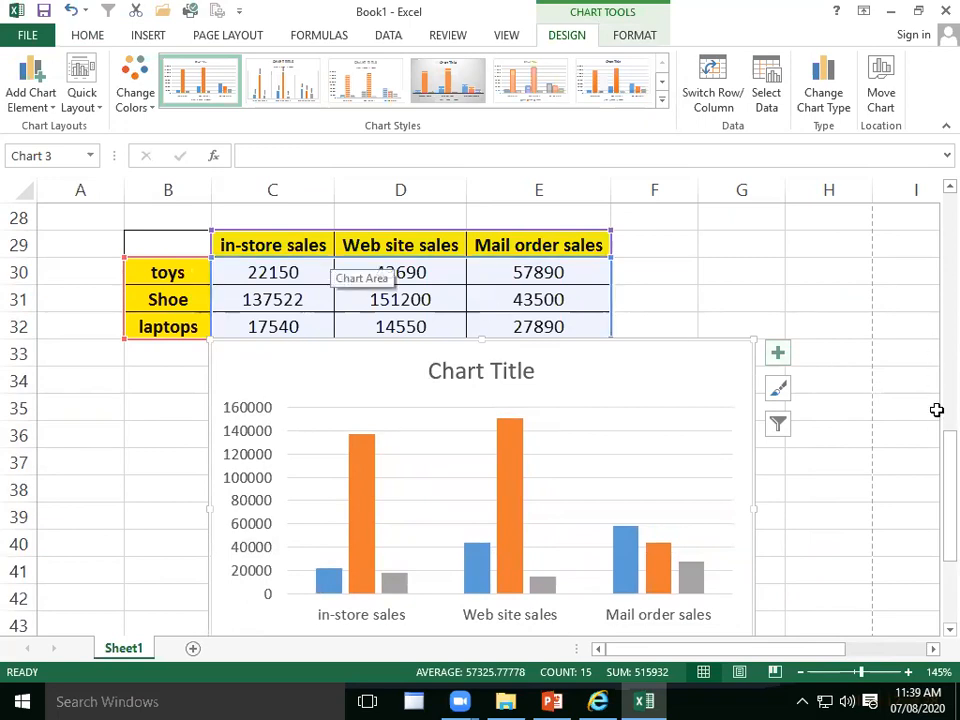
pyautogui.scroll(-1, 936, 628)
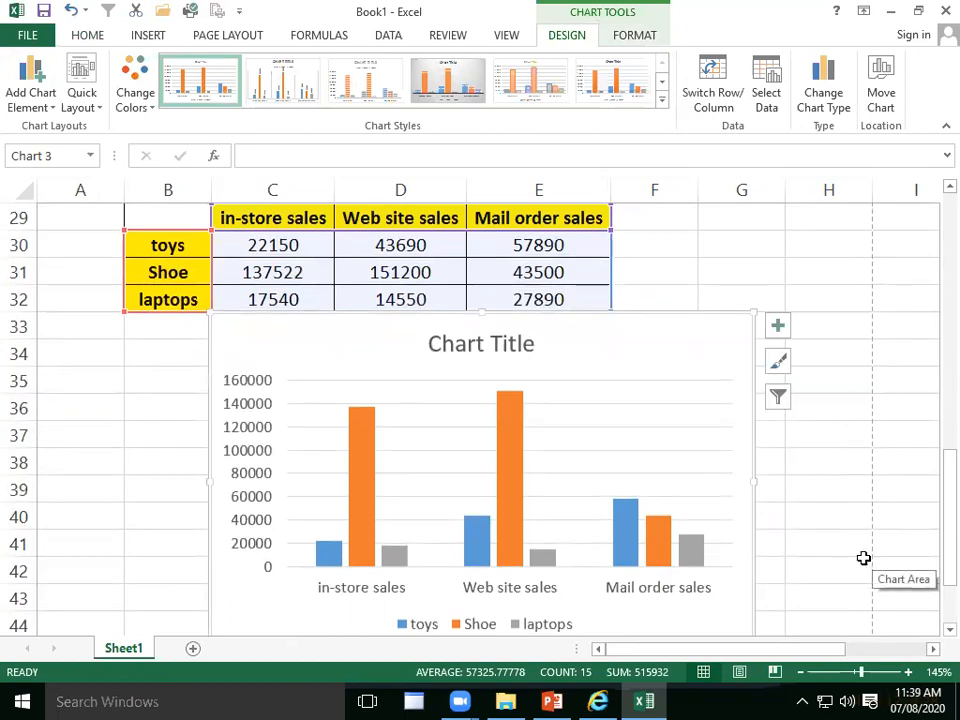
pyautogui.scroll(3, 671, 371)
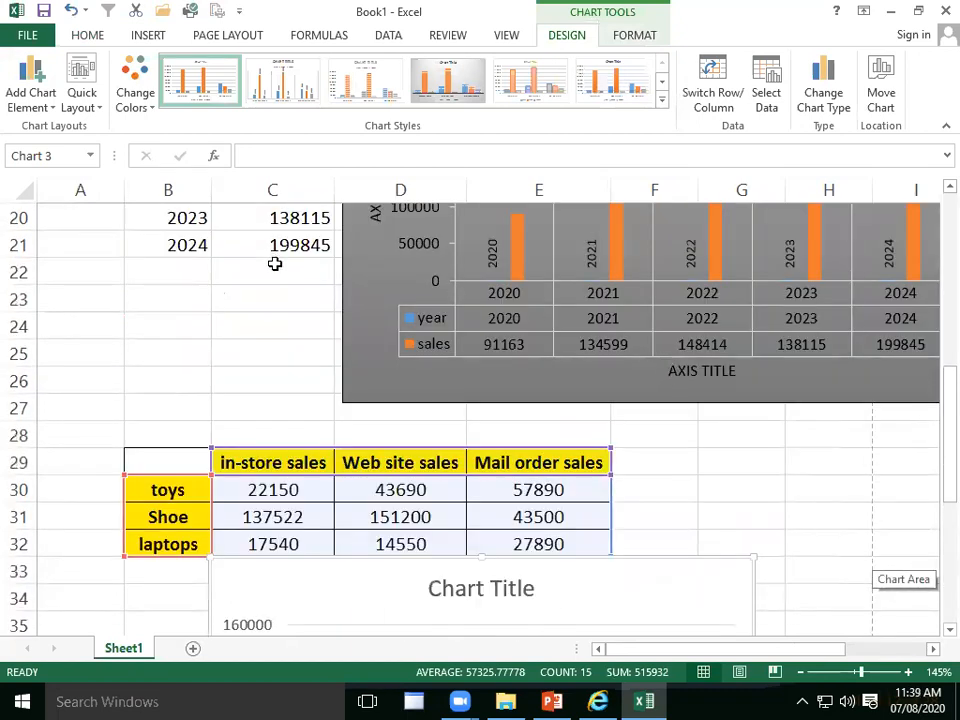
pyautogui.scroll(2, 274, 264)
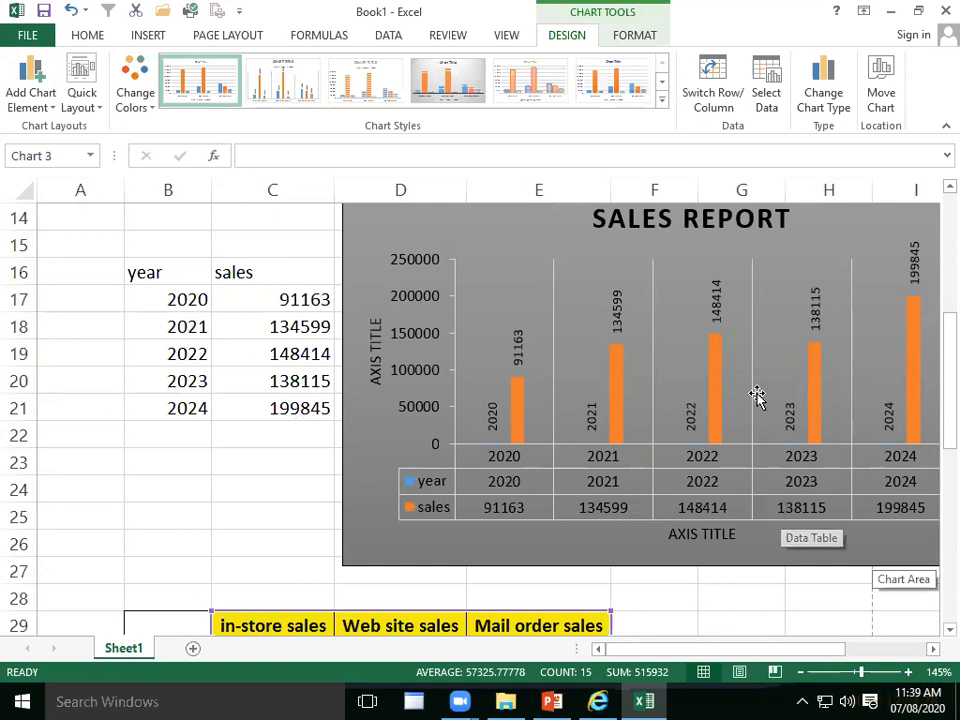
pyautogui.scroll(-5, 562, 481)
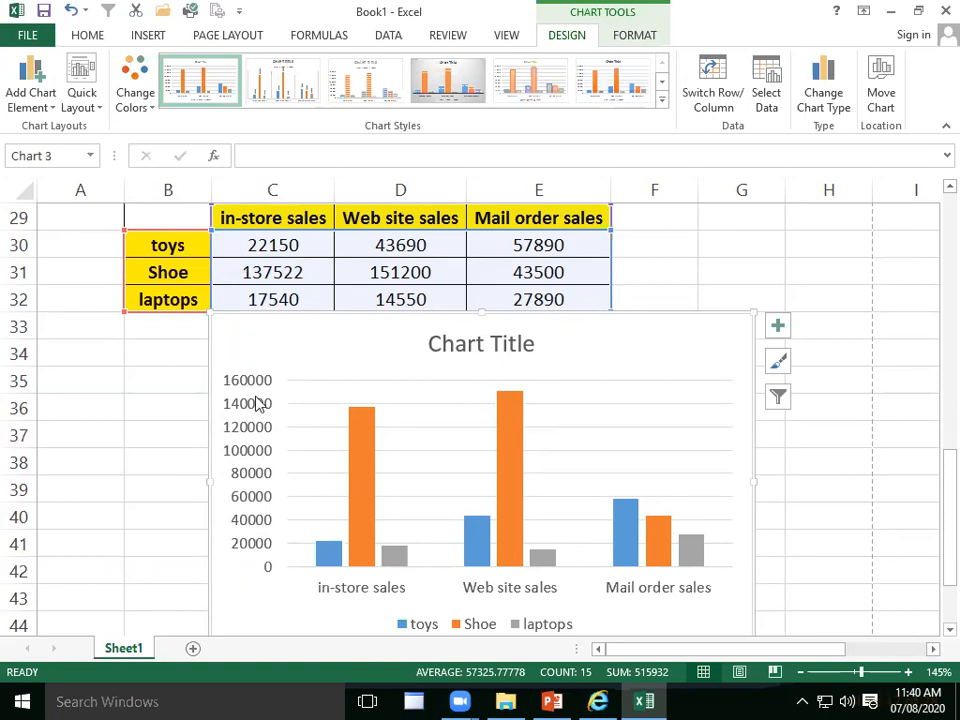
# - Create a column chart of the product sales table B29:E32 on its own separate chart sheet
pyautogui.click(188, 268)
pyautogui.moveTo(176, 210); pyautogui.dragTo(557, 299)
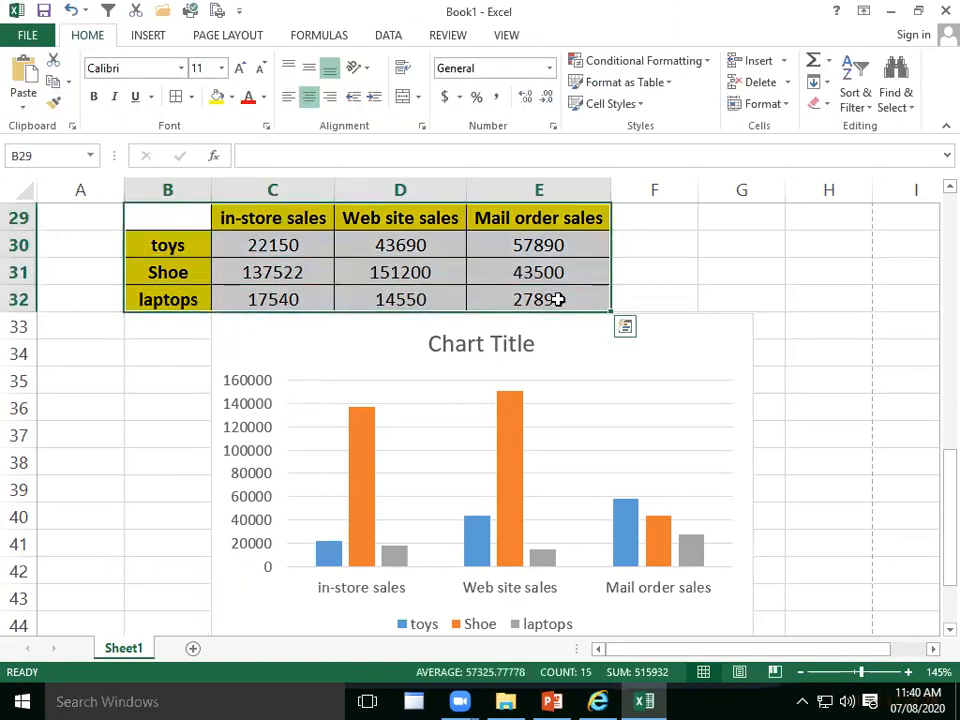
pyautogui.press('F11')
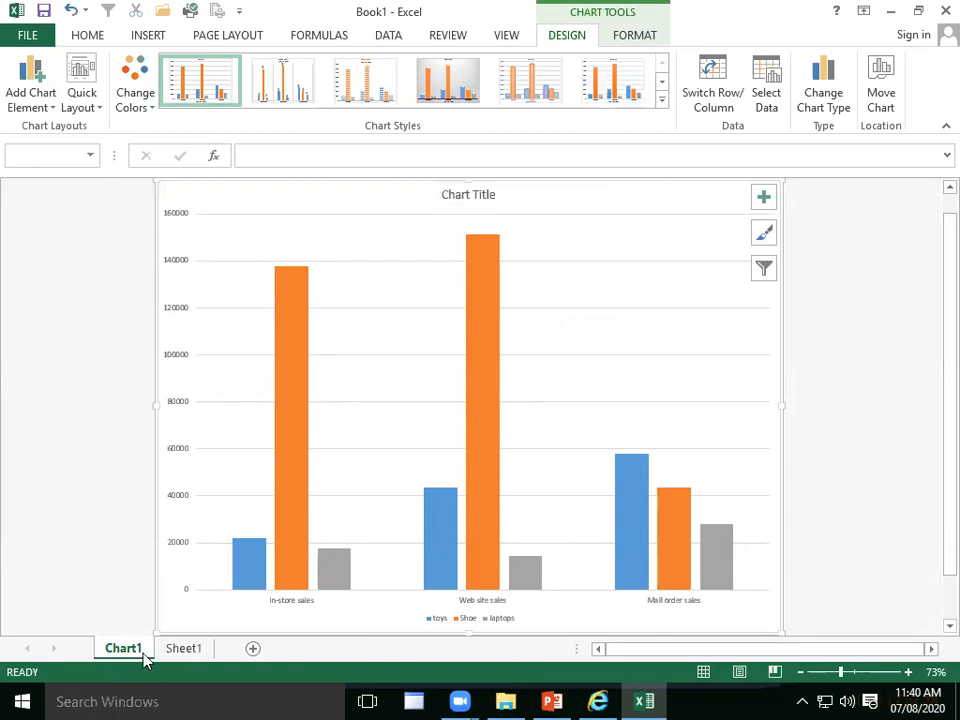
# - Compare the chart on the Chart1 sheet with the tables and embedded charts on Sheet1
pyautogui.click(187, 652)
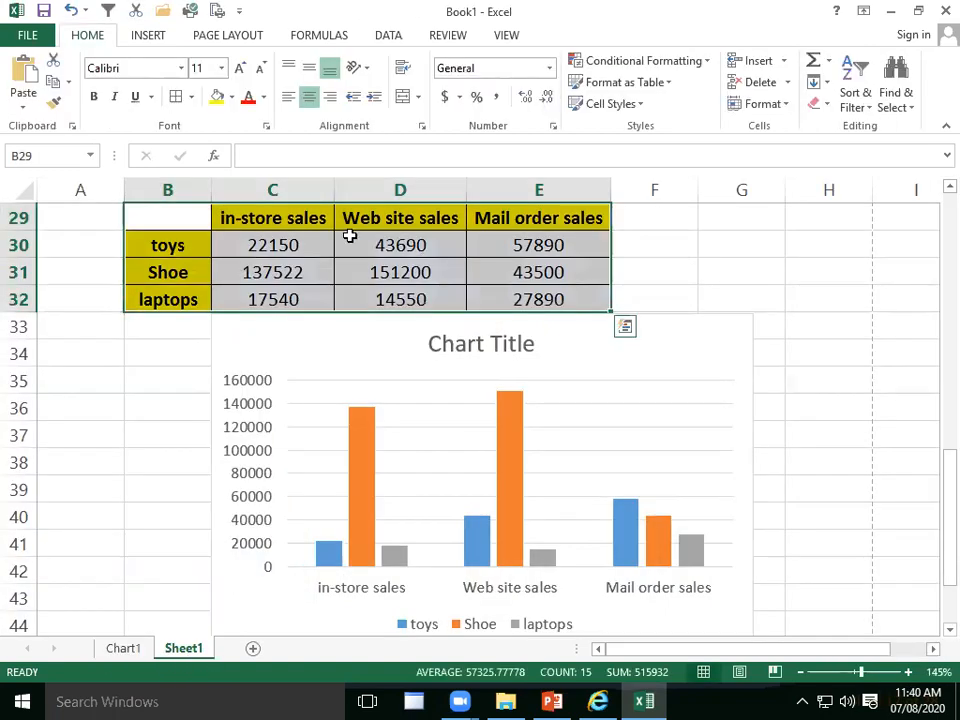
pyautogui.click(122, 649)
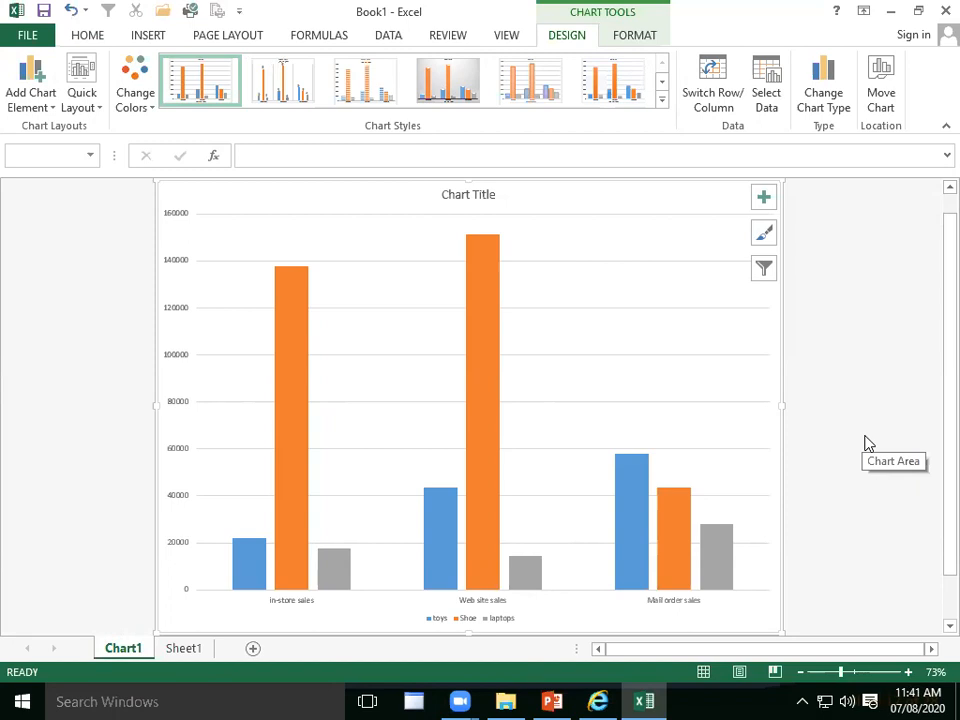
pyautogui.click(188, 649)
pyautogui.scroll(6, 352, 493)
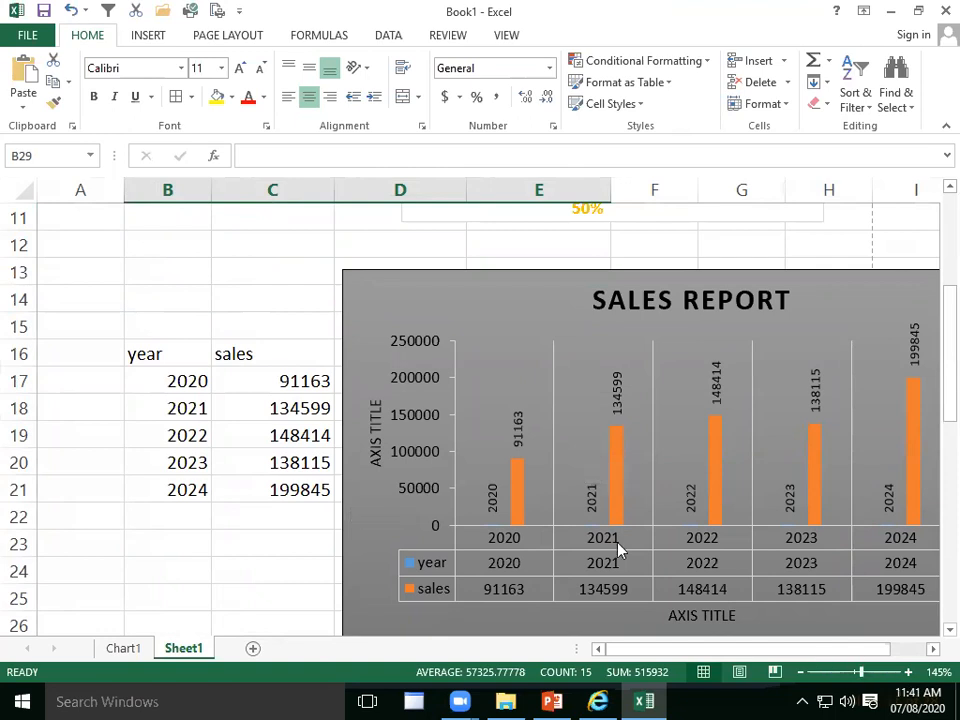
pyautogui.scroll(-5, 610, 540)
pyautogui.scroll(-1, 616, 543)
pyautogui.scroll(6, 616, 543)
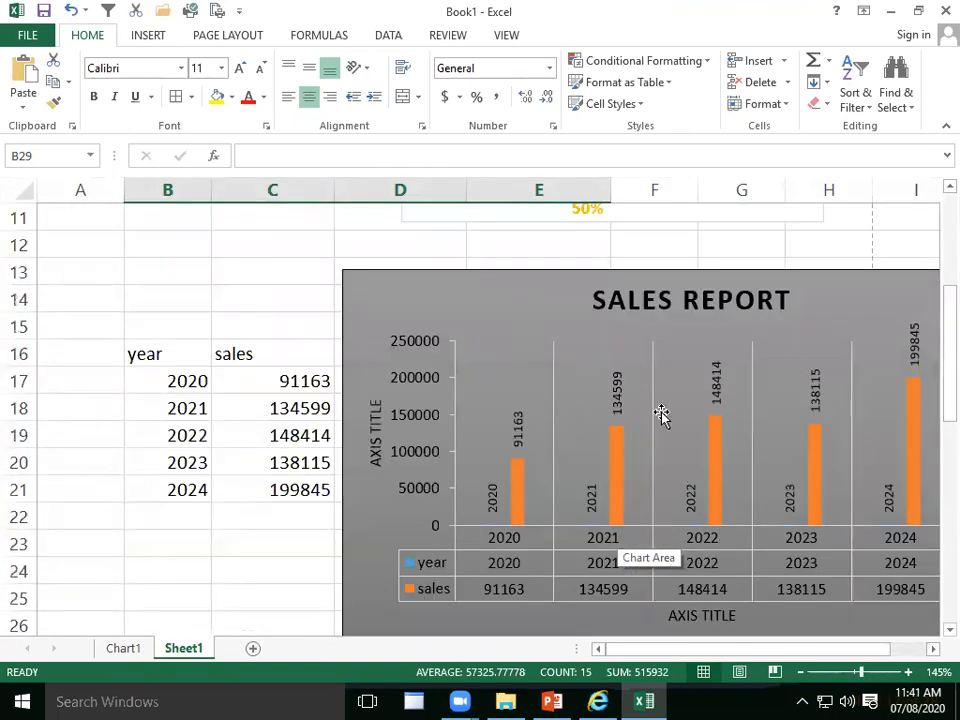
# - Change the SALES REPORT chart on Sheet1 from clustered column to the Stacked Bar chart type
pyautogui.click(930, 647)
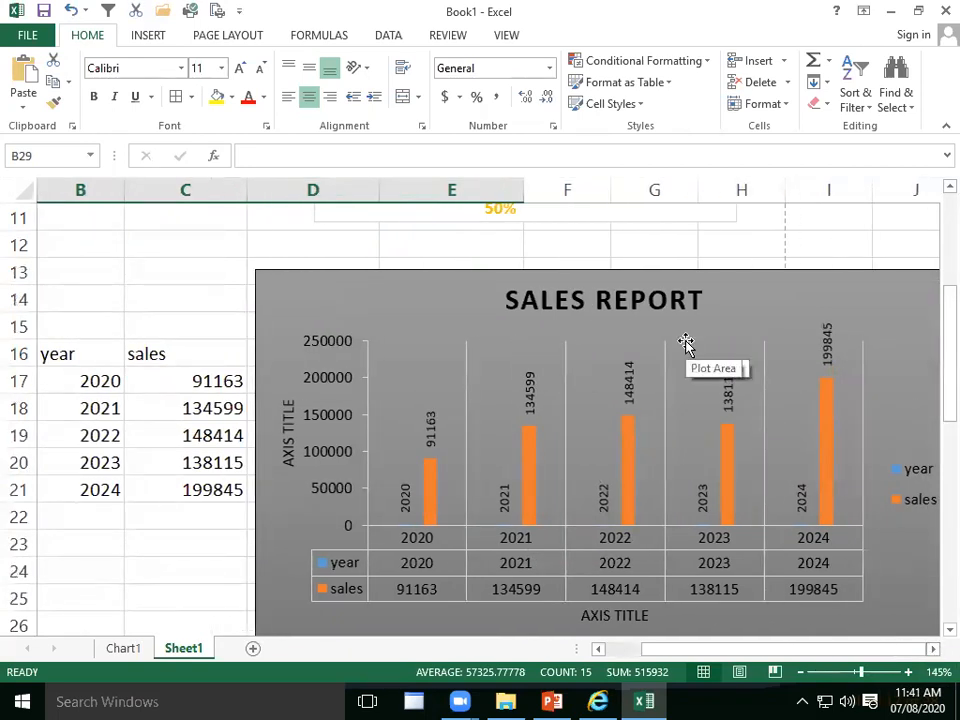
pyautogui.click(910, 283)
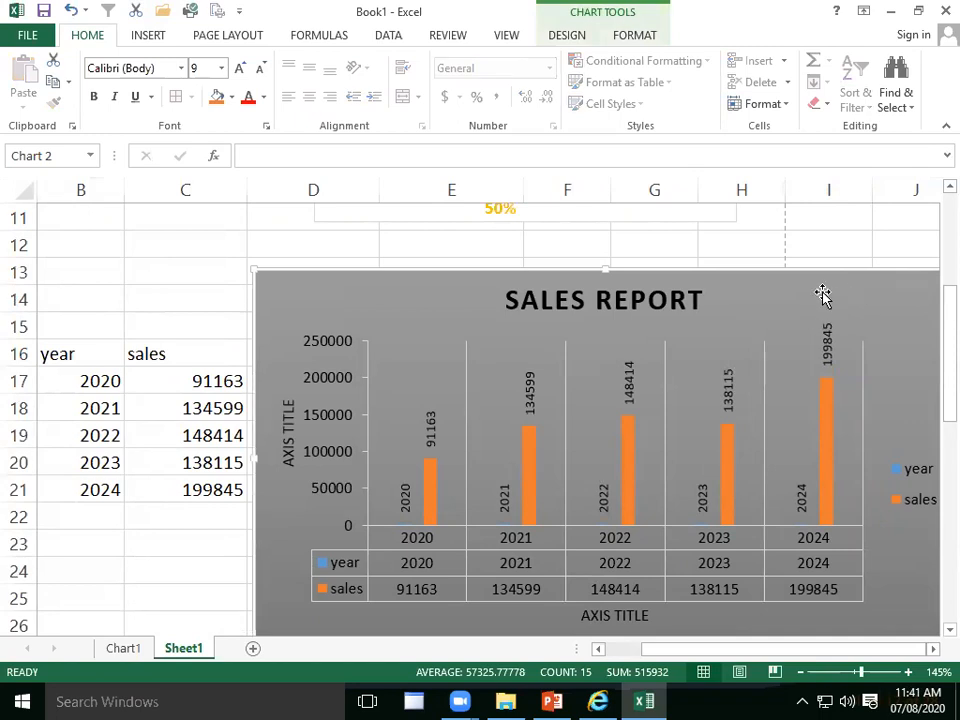
pyautogui.click(568, 40)
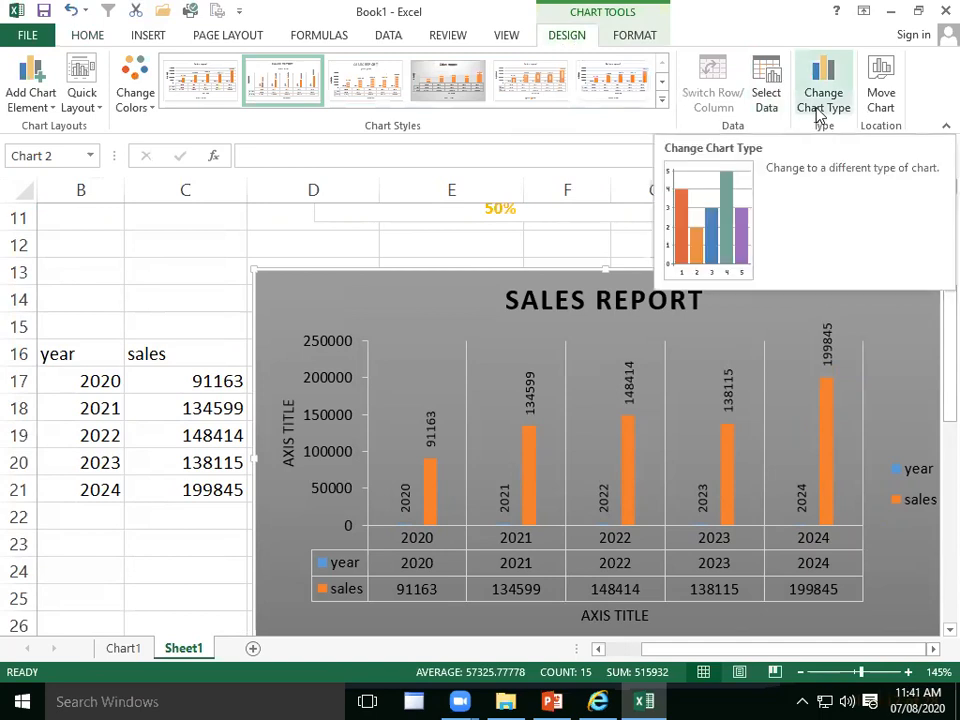
pyautogui.rightClick(754, 288)
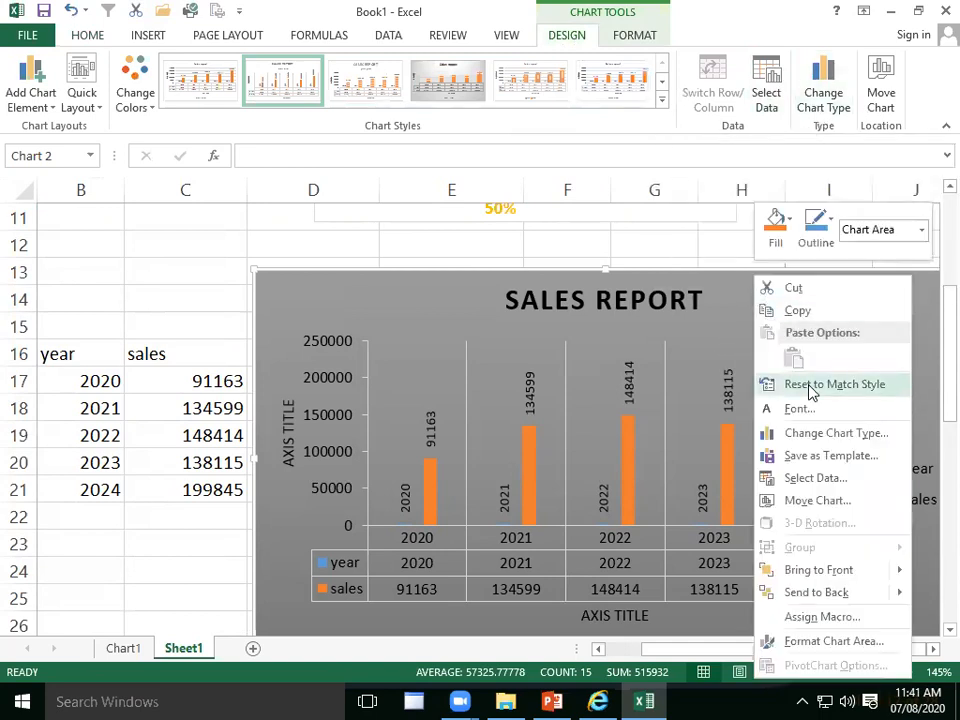
pyautogui.click(729, 296)
pyautogui.click(822, 92)
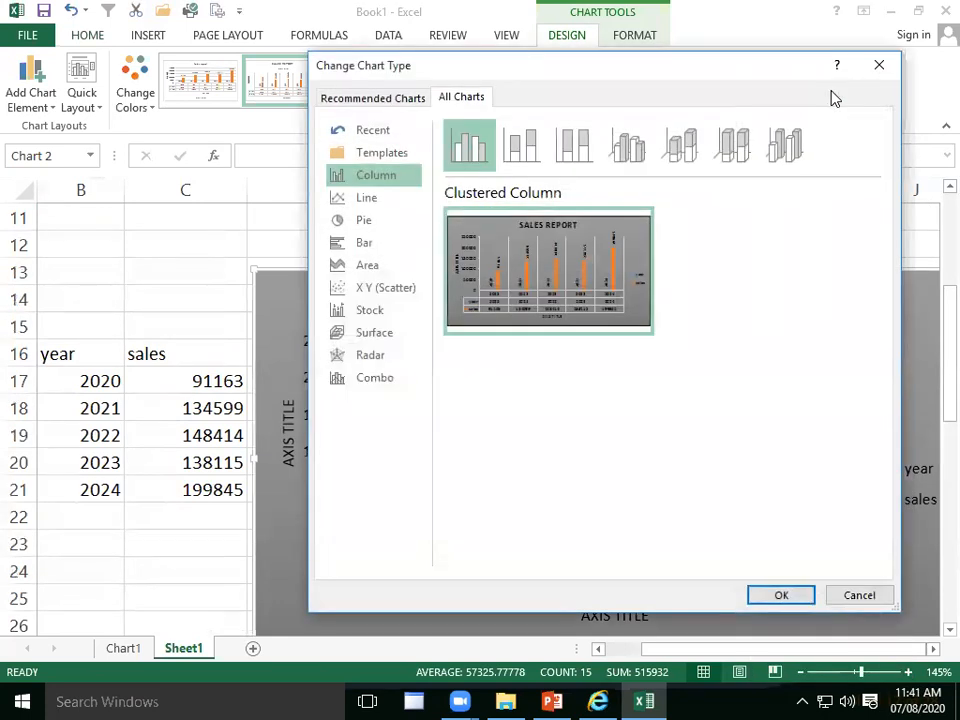
pyautogui.click(370, 248)
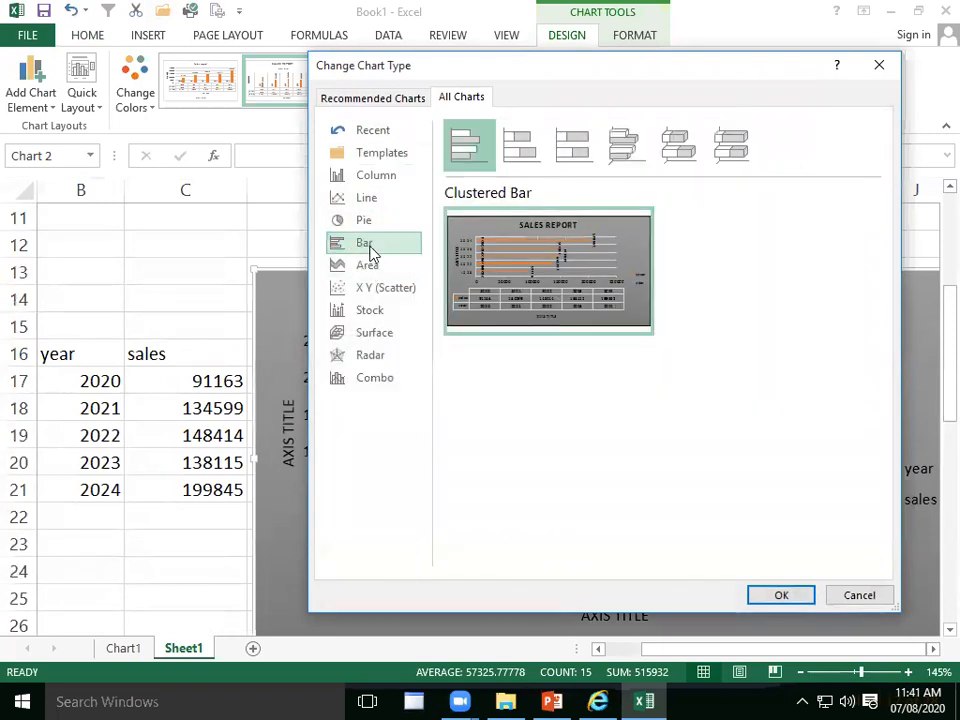
pyautogui.click(617, 146)
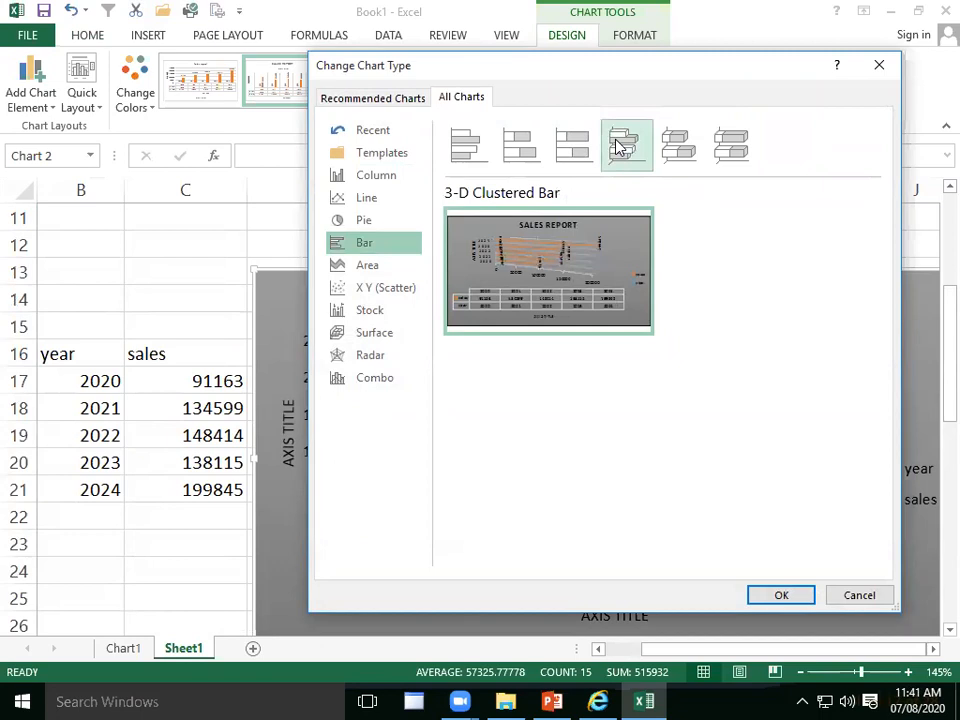
pyautogui.click(677, 157)
pyautogui.click(538, 158)
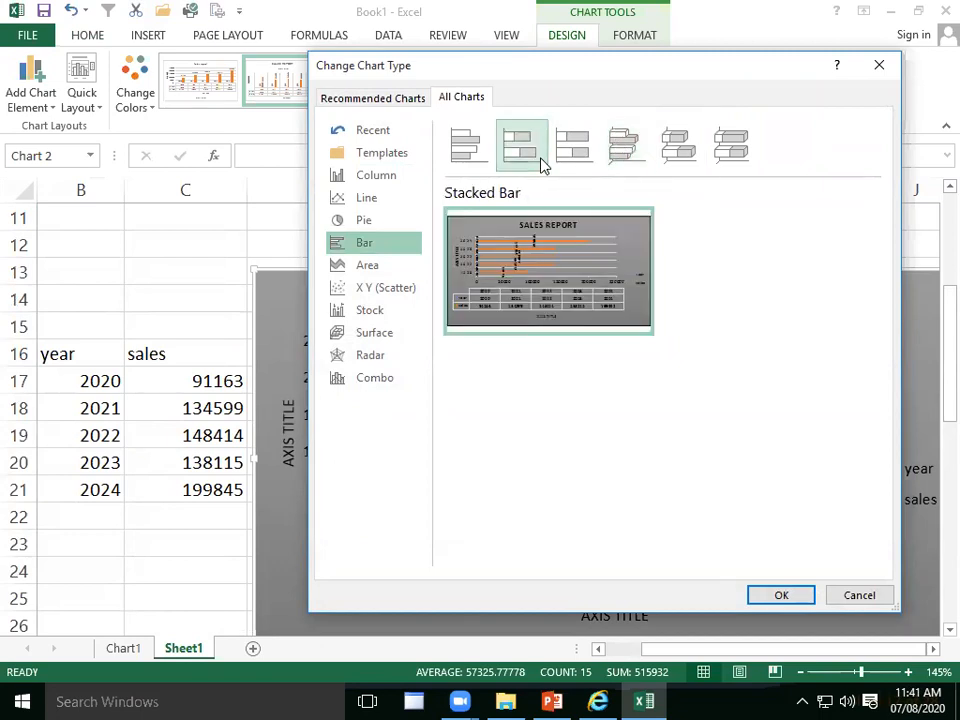
pyautogui.click(781, 595)
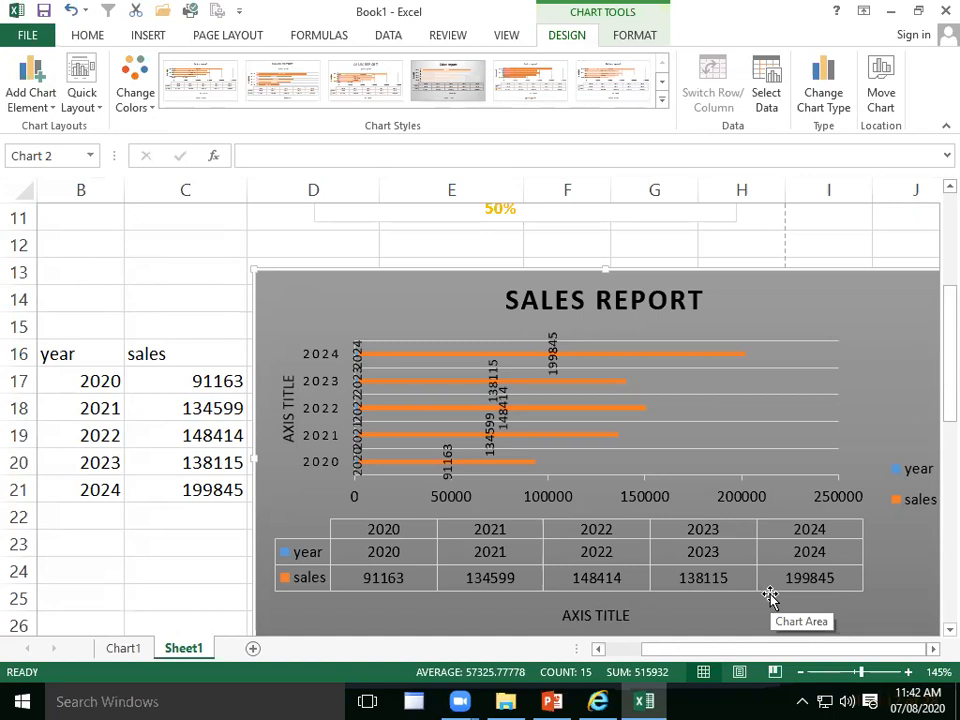
# - Add a new blank worksheet to the workbook and return to the product sales chart on Sheet1
pyautogui.click(253, 648)
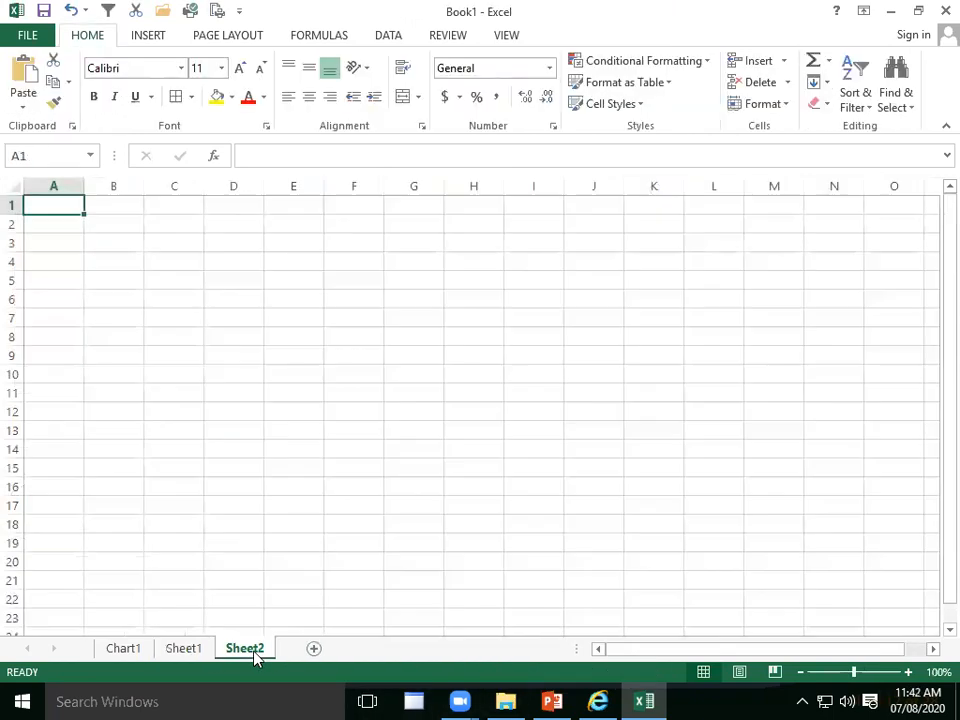
pyautogui.click(192, 652)
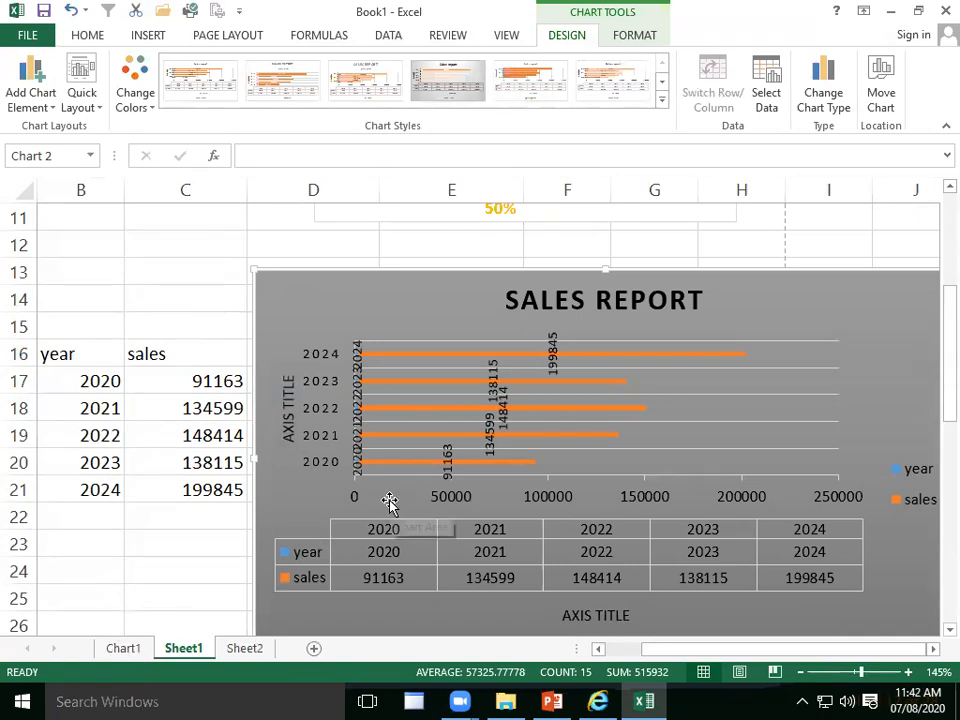
pyautogui.scroll(4, 390, 507)
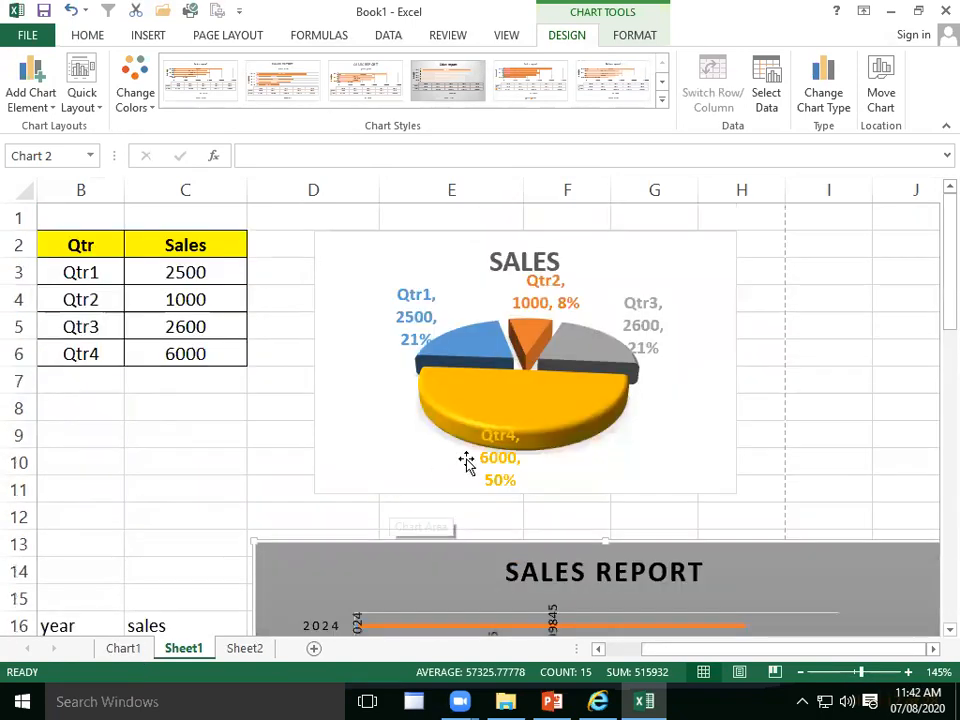
pyautogui.scroll(-12, 465, 459)
pyautogui.scroll(3, 476, 446)
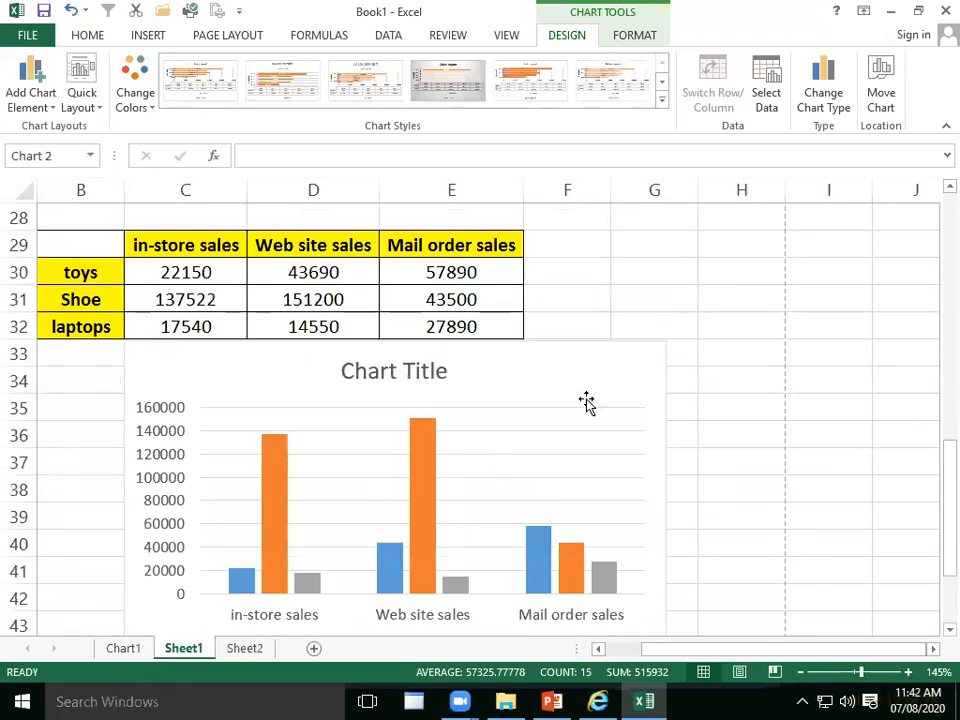
# - Move the product sales chart below table B29:E32 from Sheet1 to its own new sheet, Chart2
pyautogui.click(602, 439)
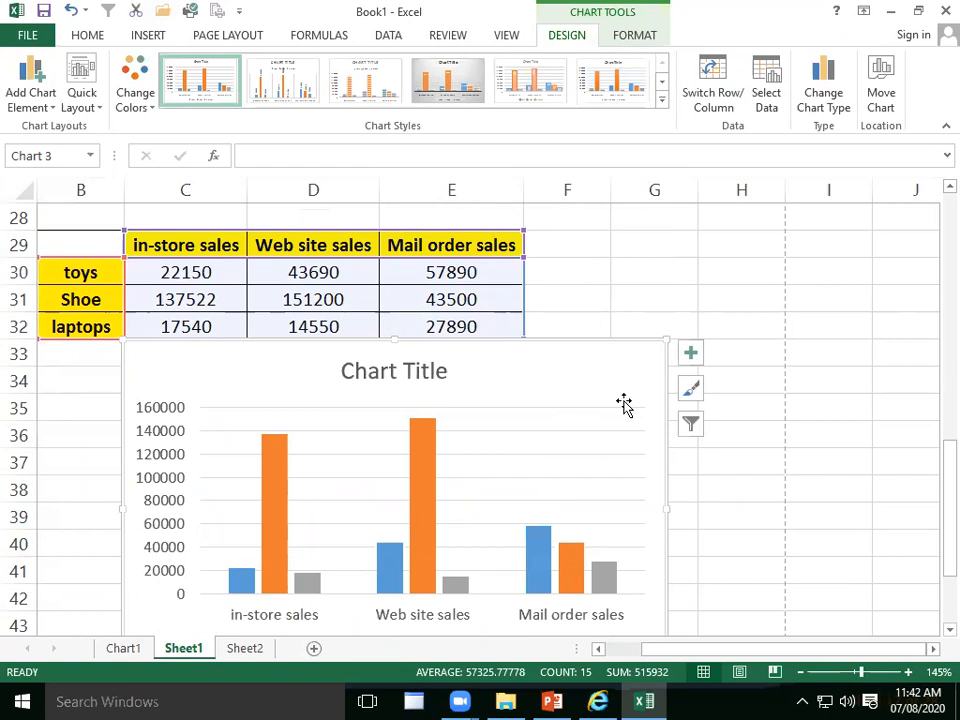
pyautogui.click(882, 90)
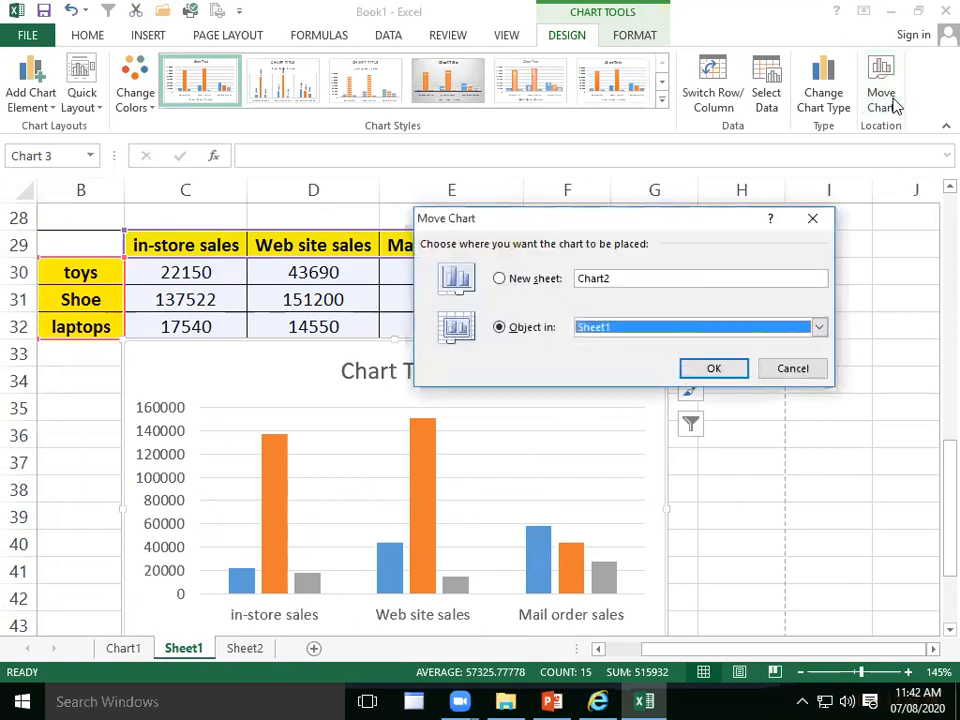
pyautogui.click(514, 288)
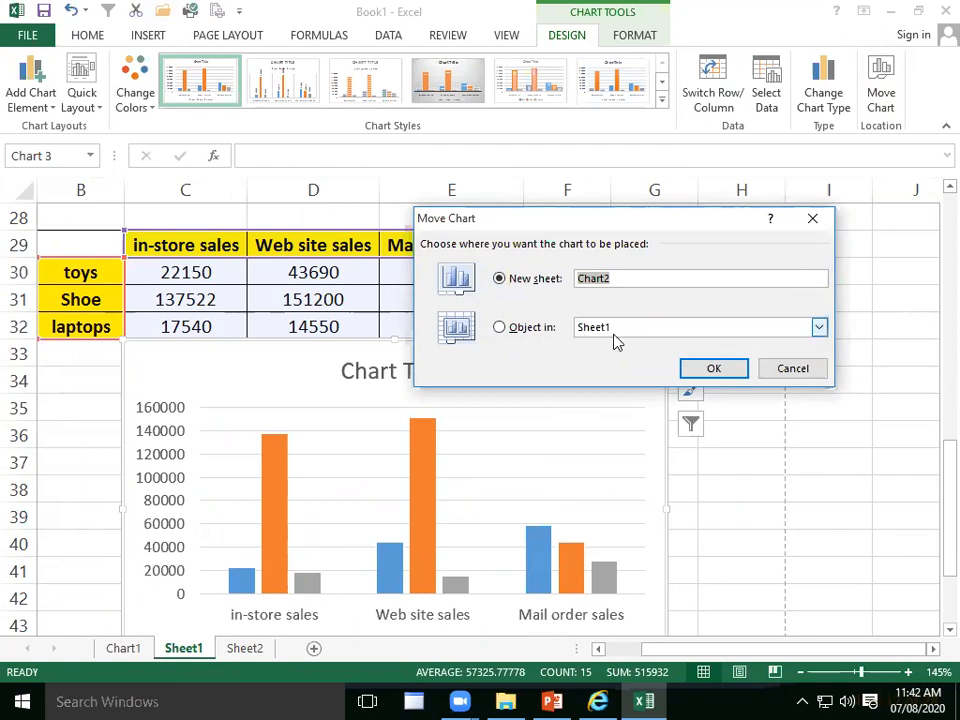
pyautogui.click(512, 336)
pyautogui.click(815, 333)
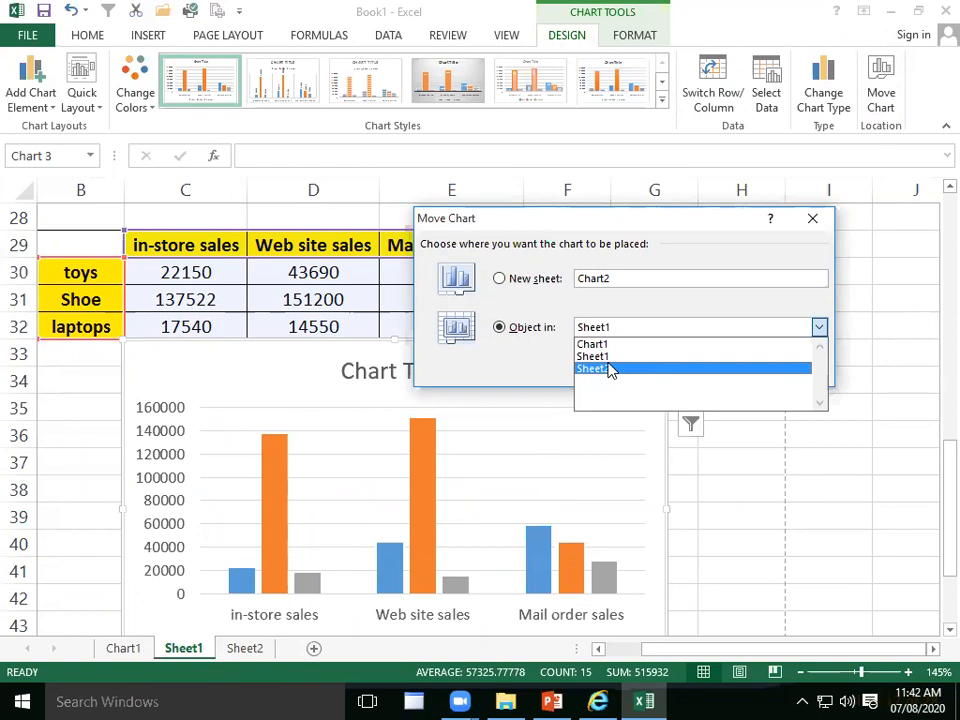
pyautogui.click(598, 300)
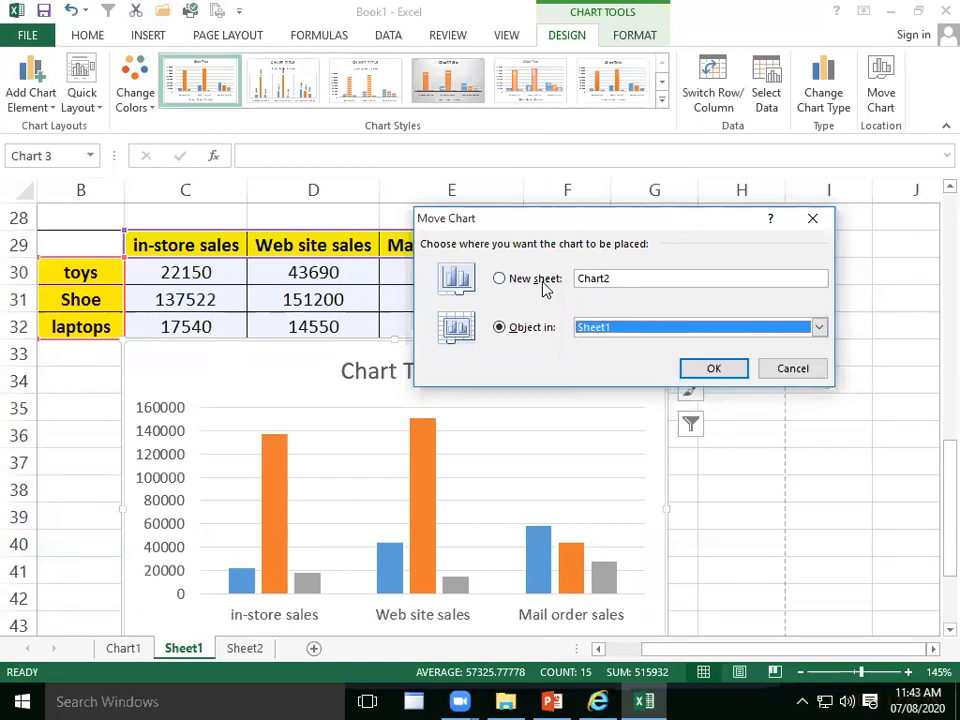
pyautogui.hotkey('alt', 's')
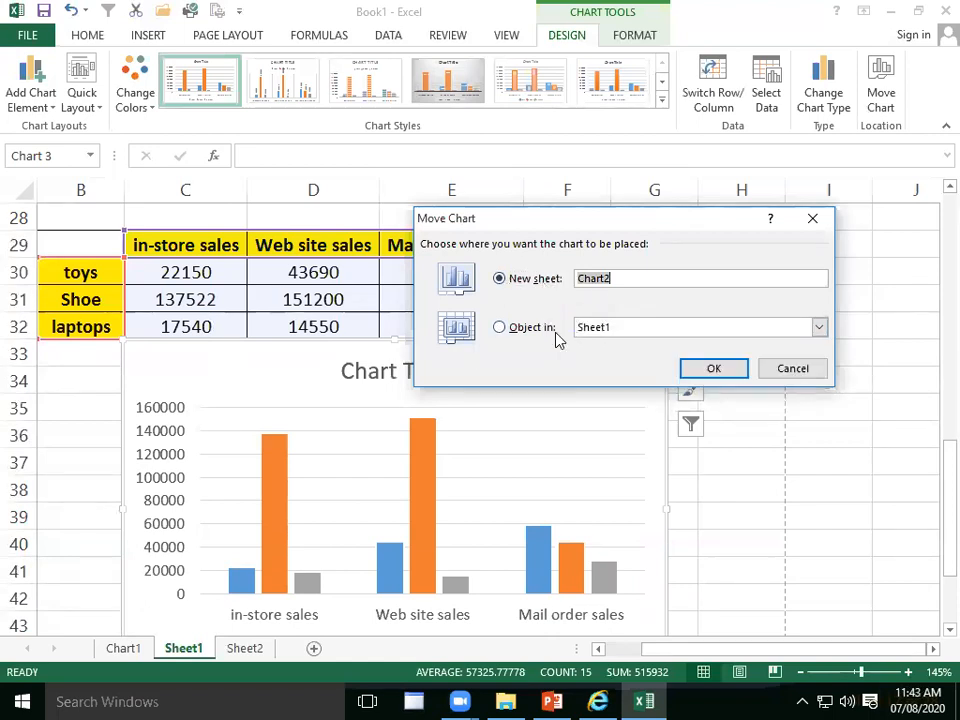
pyautogui.click(739, 371)
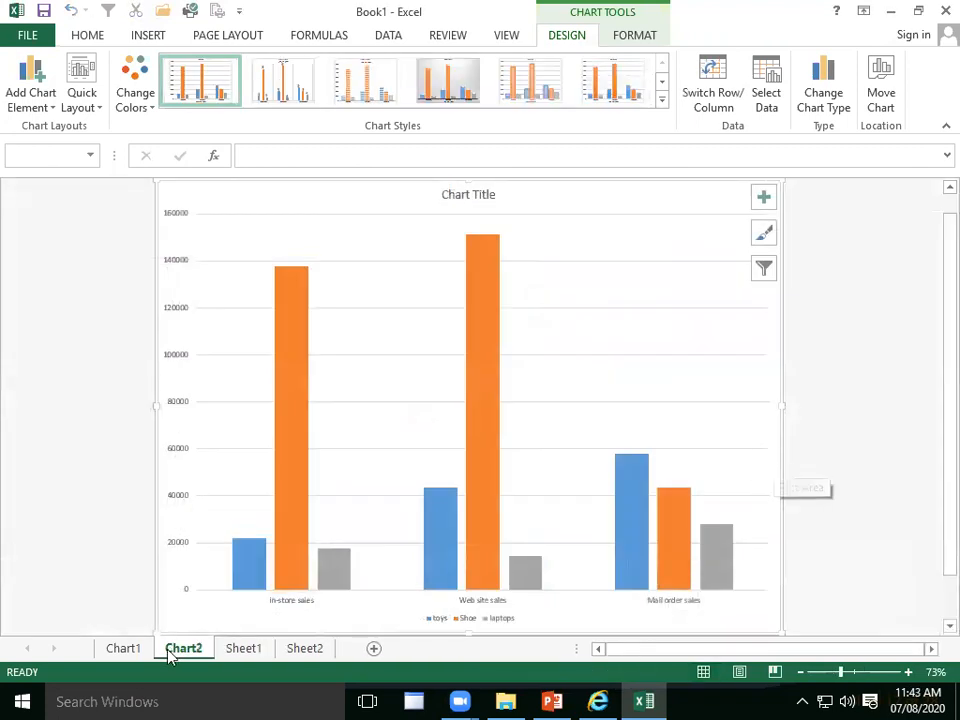
# - Compare the charts on the Chart1 and Chart2 sheets with the product sales table and remaining charts on Sheet1
pyautogui.click(128, 649)
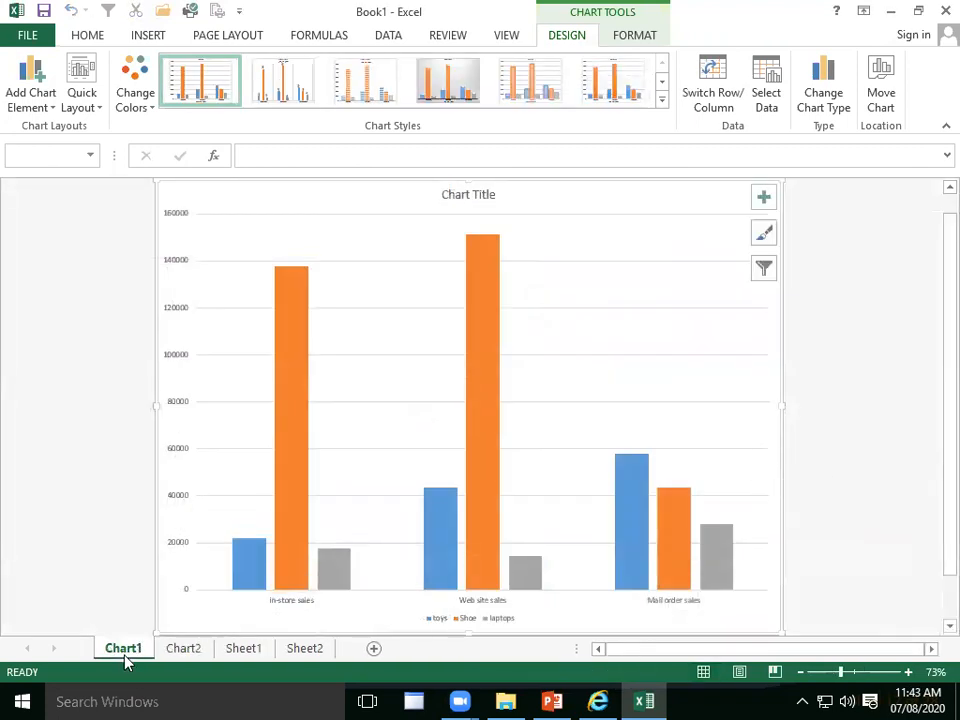
pyautogui.click(258, 652)
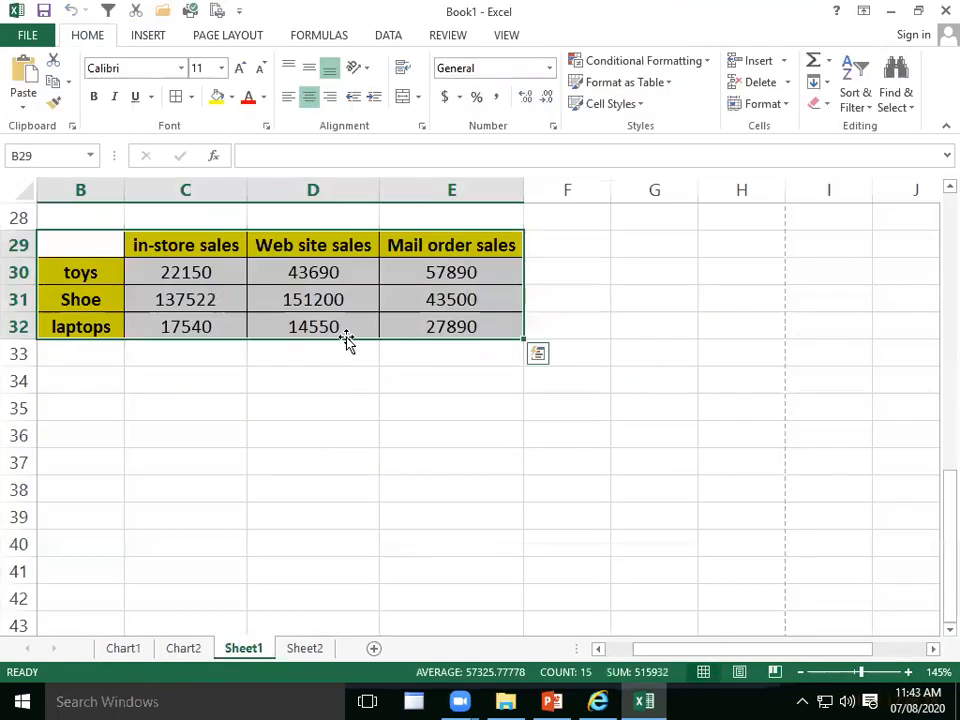
pyautogui.scroll(3, 373, 384)
pyautogui.scroll(-2, 349, 528)
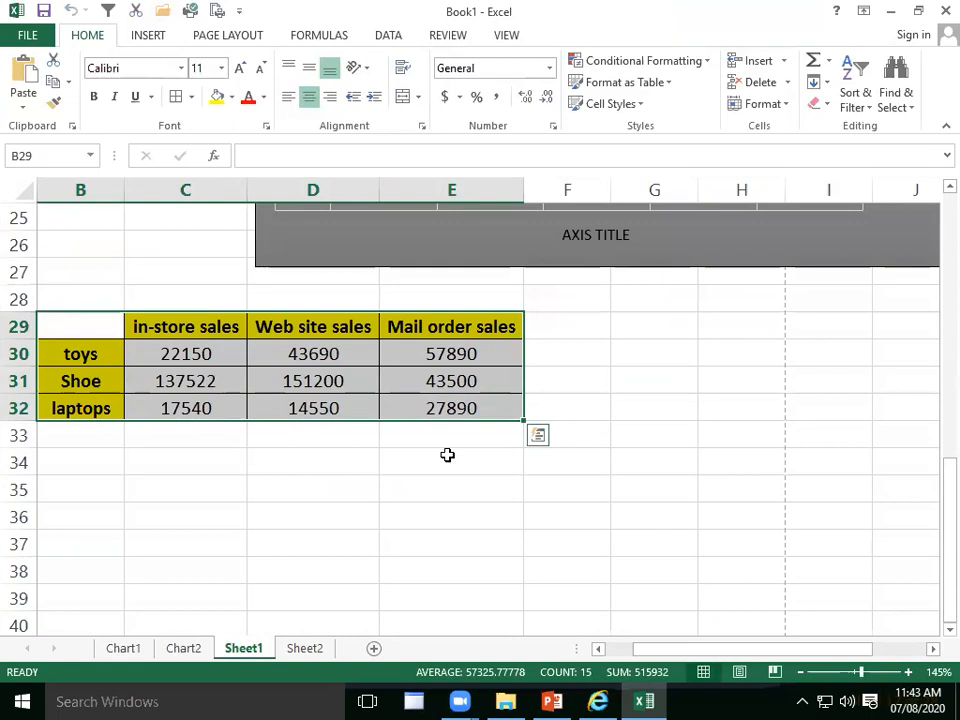
pyautogui.click(206, 650)
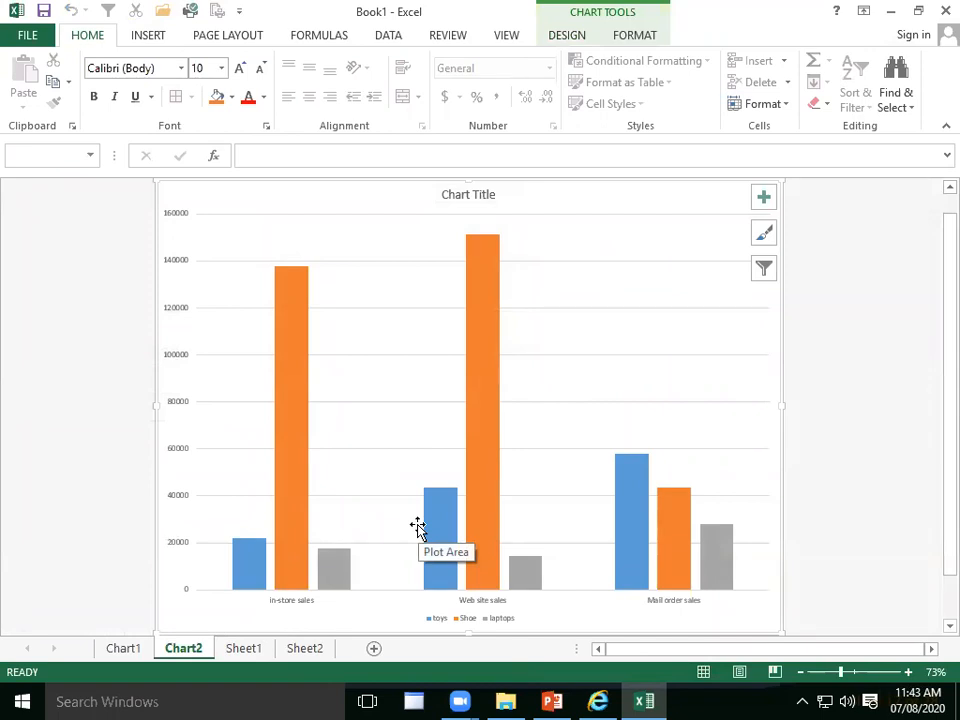
pyautogui.click(250, 652)
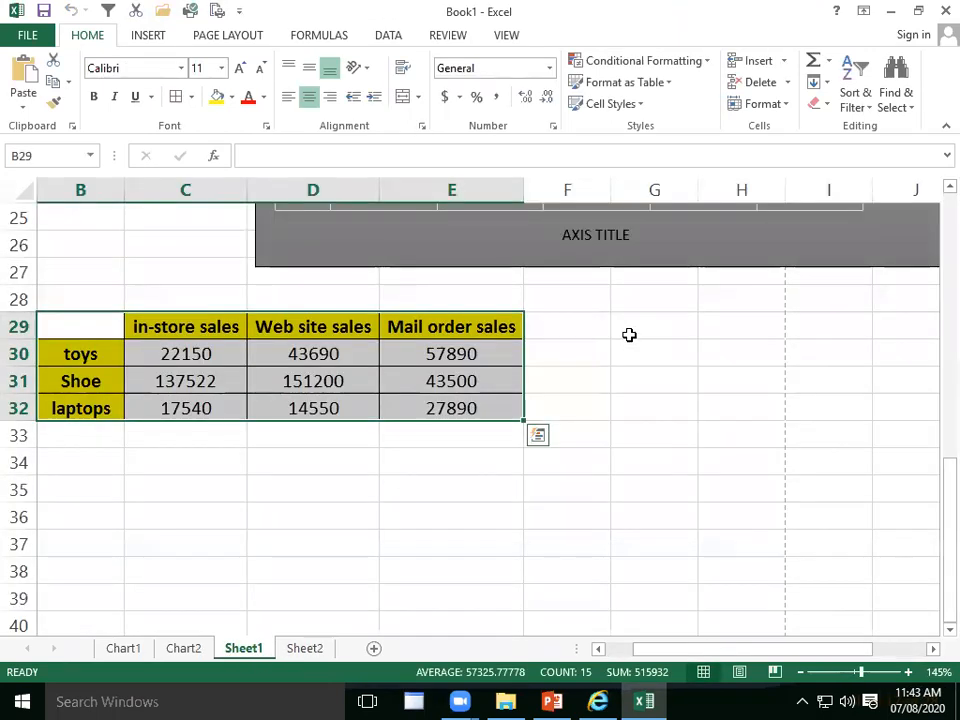
pyautogui.click(372, 468)
pyautogui.click(413, 337)
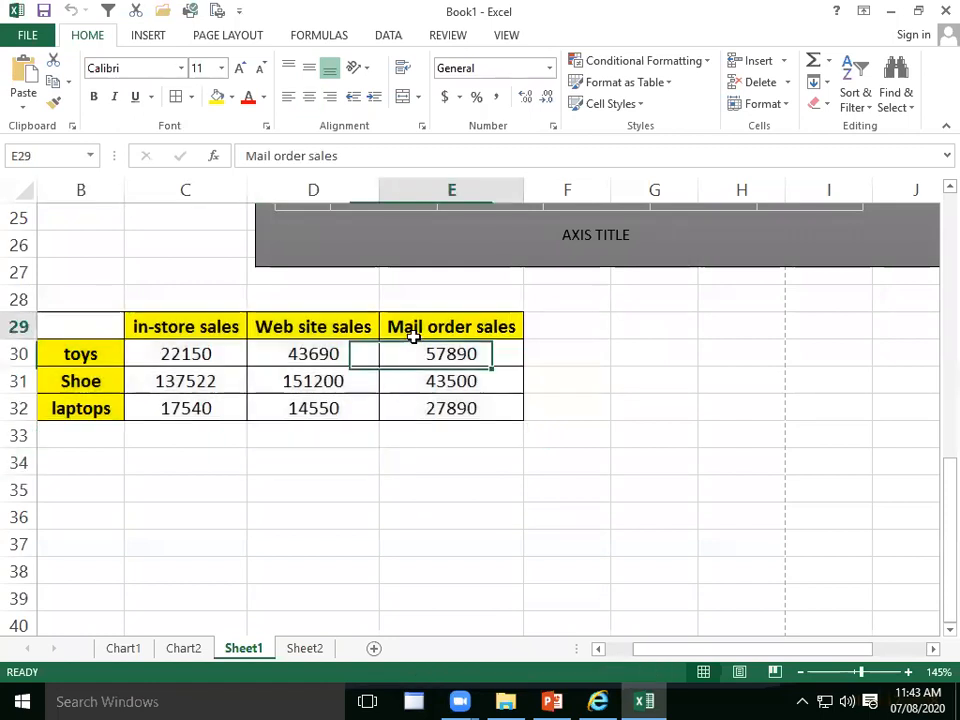
pyautogui.scroll(7, 456, 375)
pyautogui.scroll(1, 456, 378)
pyautogui.scroll(-11, 456, 375)
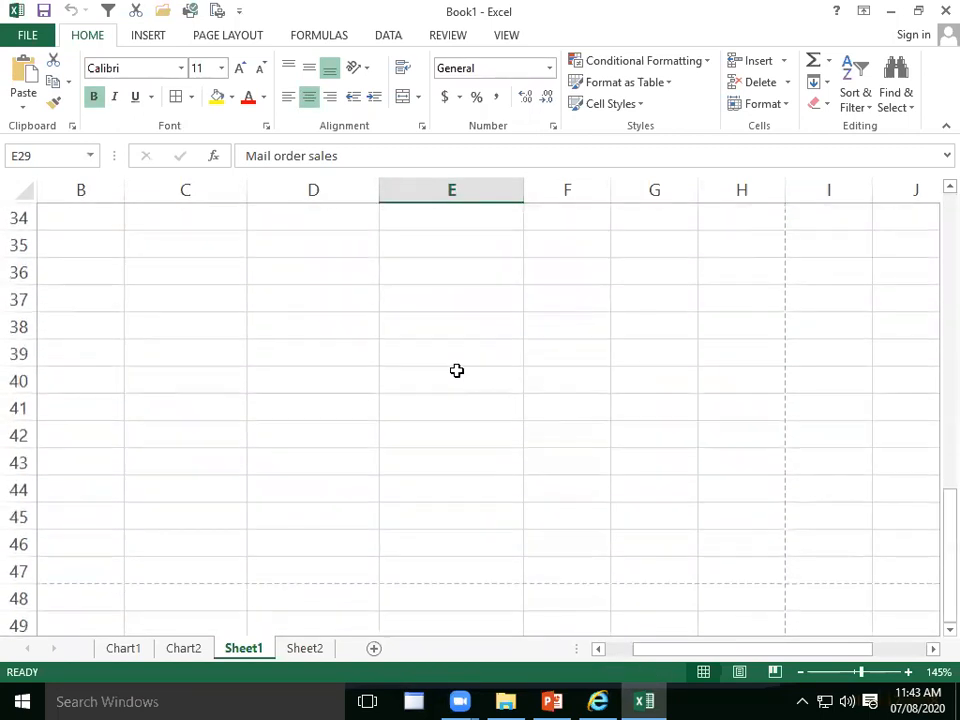
# - Enter the headers year, Revenue and Exp in cells C36:E36 of Sheet1 for a new table
pyautogui.click(254, 278)
pyautogui.click(183, 262)
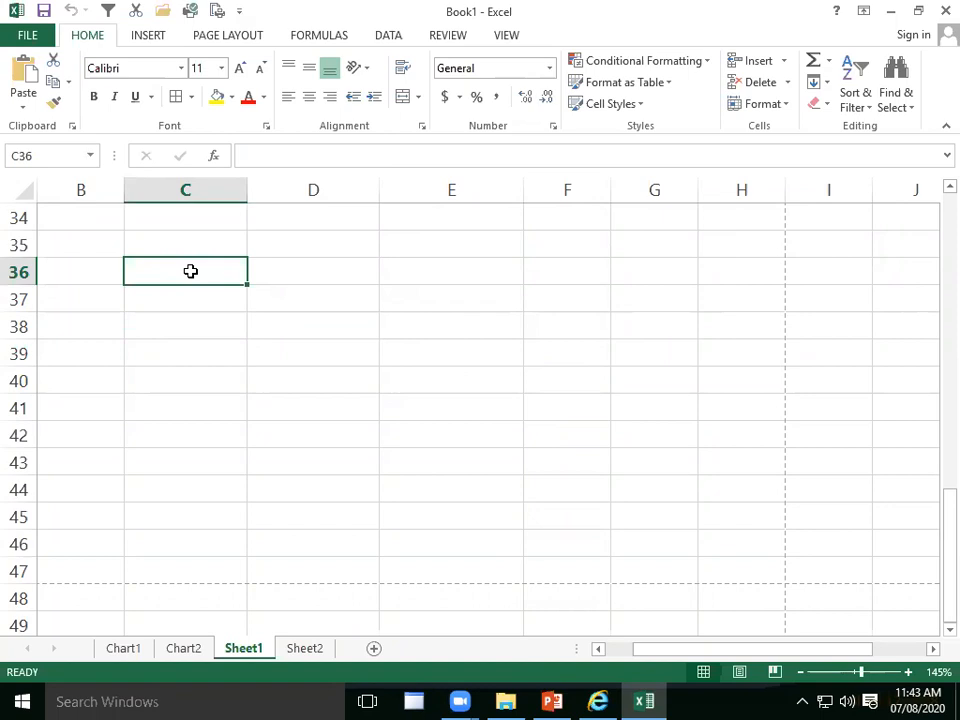
pyautogui.write('year')
pyautogui.press('Tab')
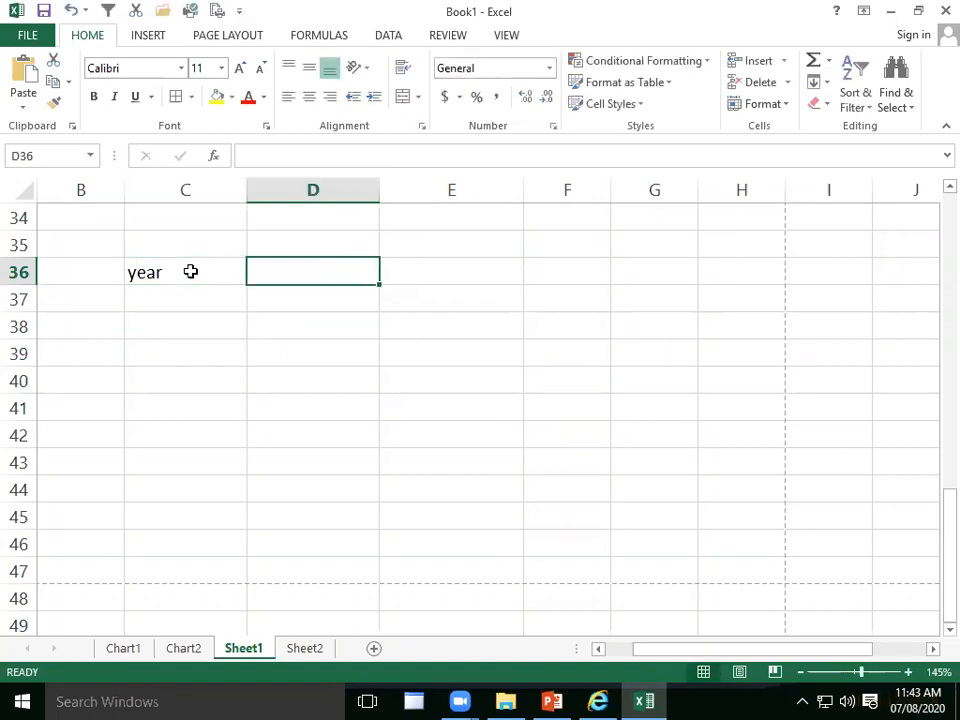
pyautogui.write('Revenue')
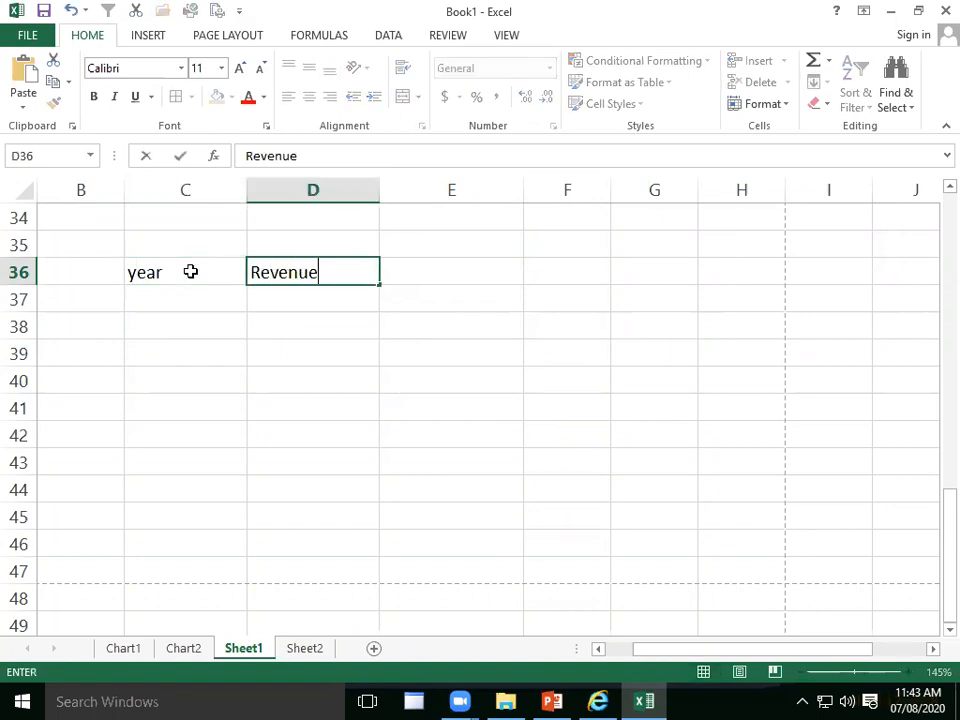
pyautogui.press('Tab')
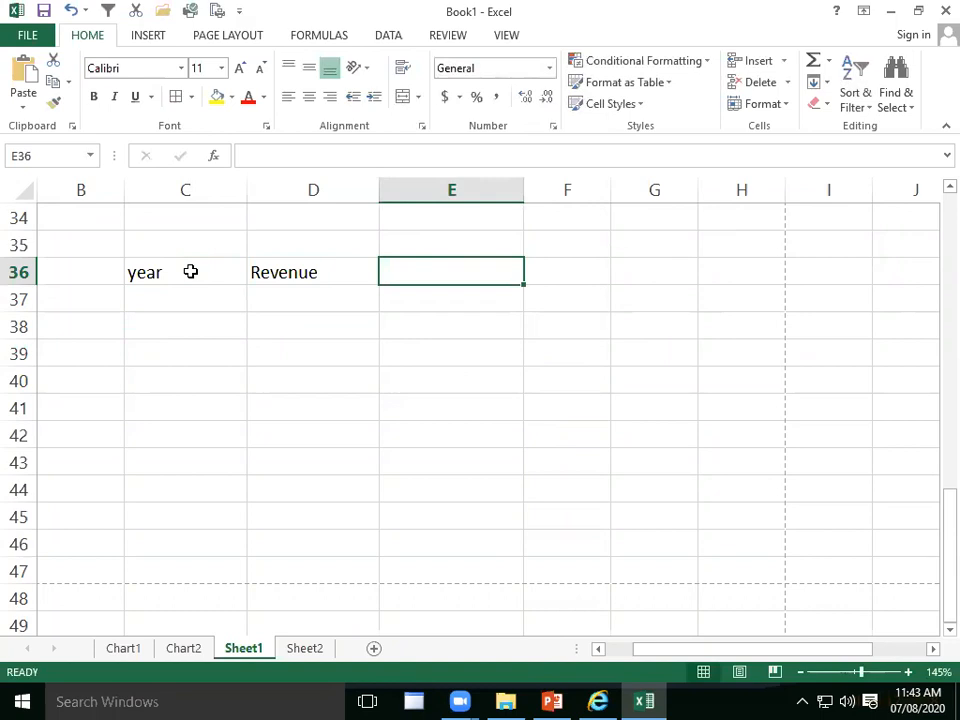
pyautogui.write('Exp')
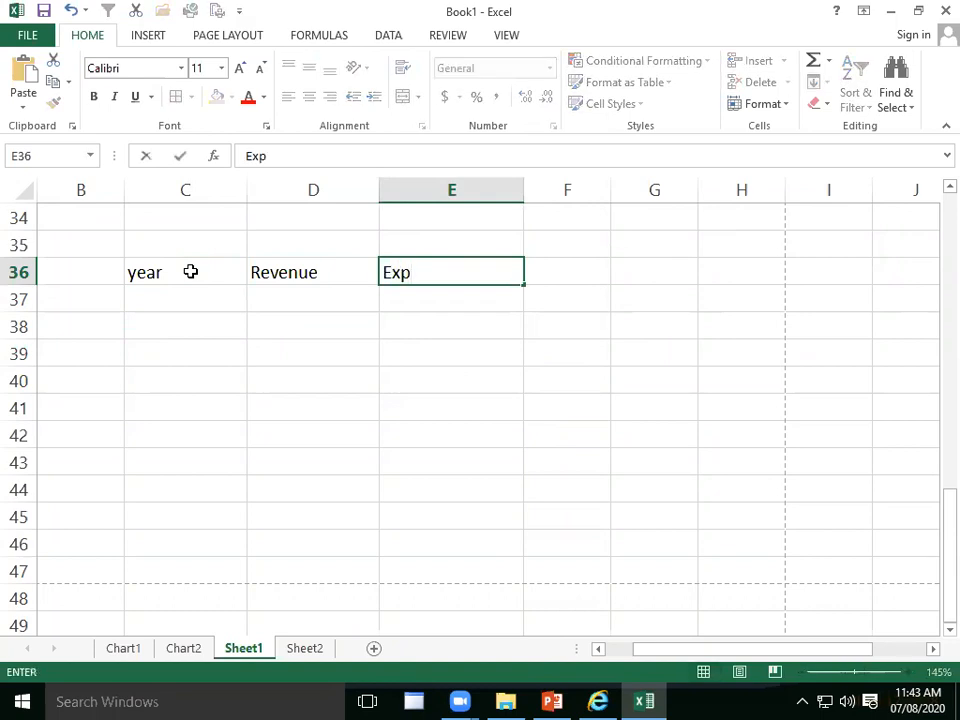
pyautogui.press('Return')
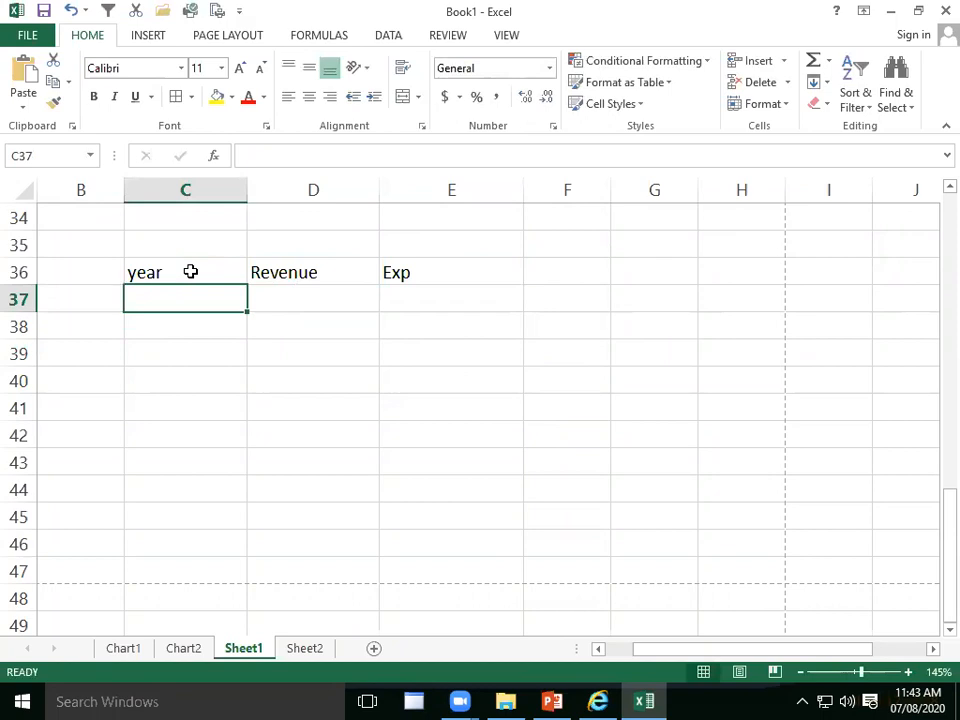
# - Enter the quarter labels Qtr1, Qtr2, Qtr3 and Qtr4 in cells C37:C40 under the year header
pyautogui.write('AQ')
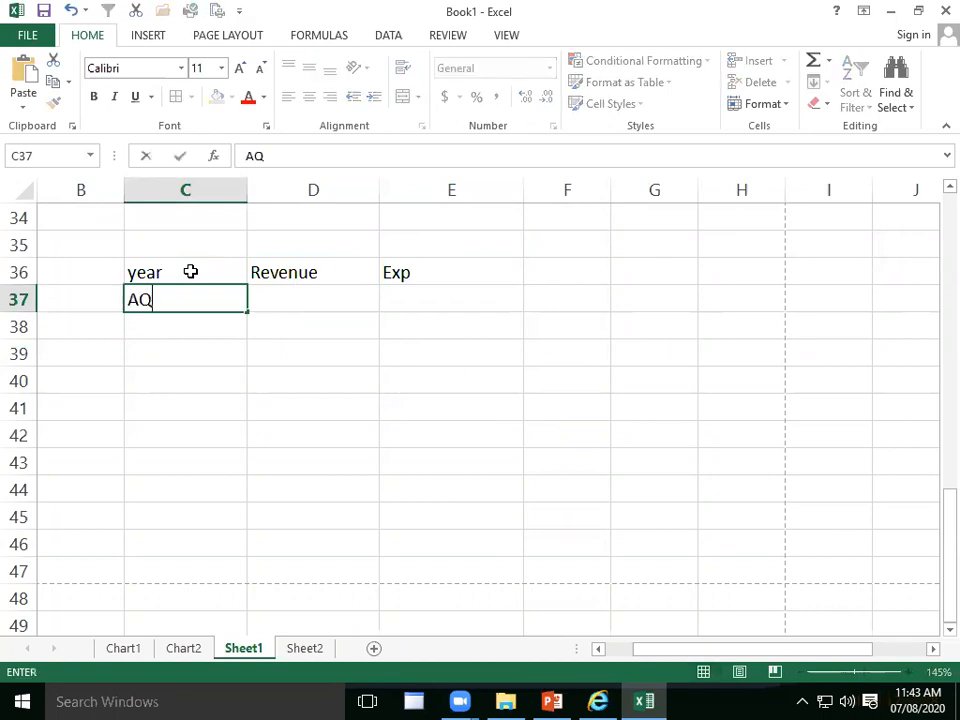
pyautogui.press('BackSpace')
pyautogui.press('BackSpace')
pyautogui.write('Qtr1')
pyautogui.press('Return')
pyautogui.write('Qtr2')
pyautogui.press('Return')
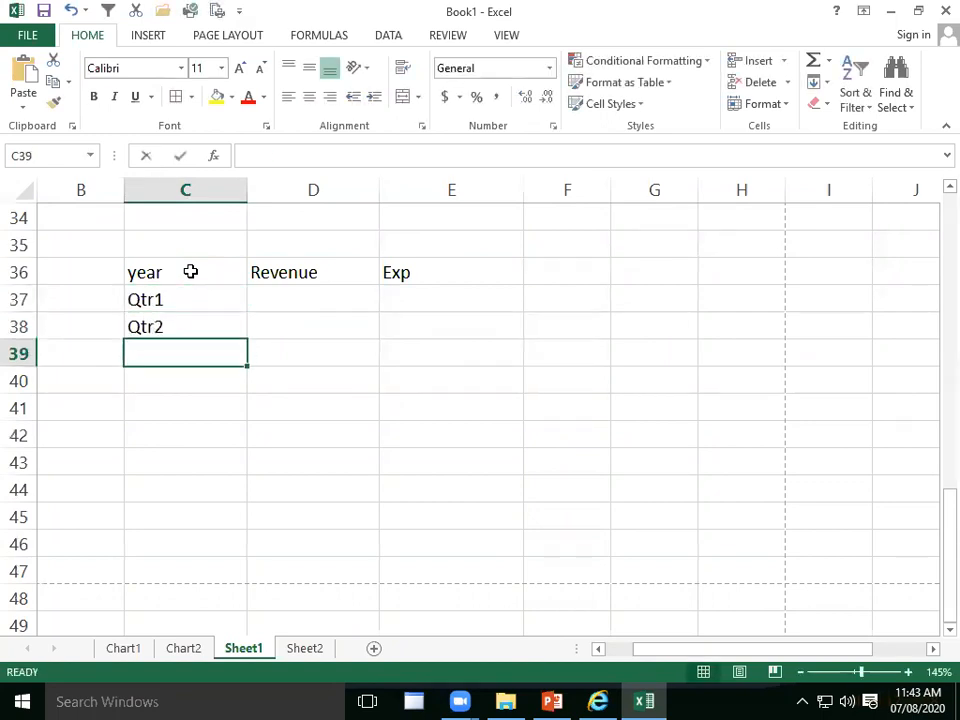
pyautogui.write('Qtr3')
pyautogui.press('Return')
pyautogui.write('Qtr4')
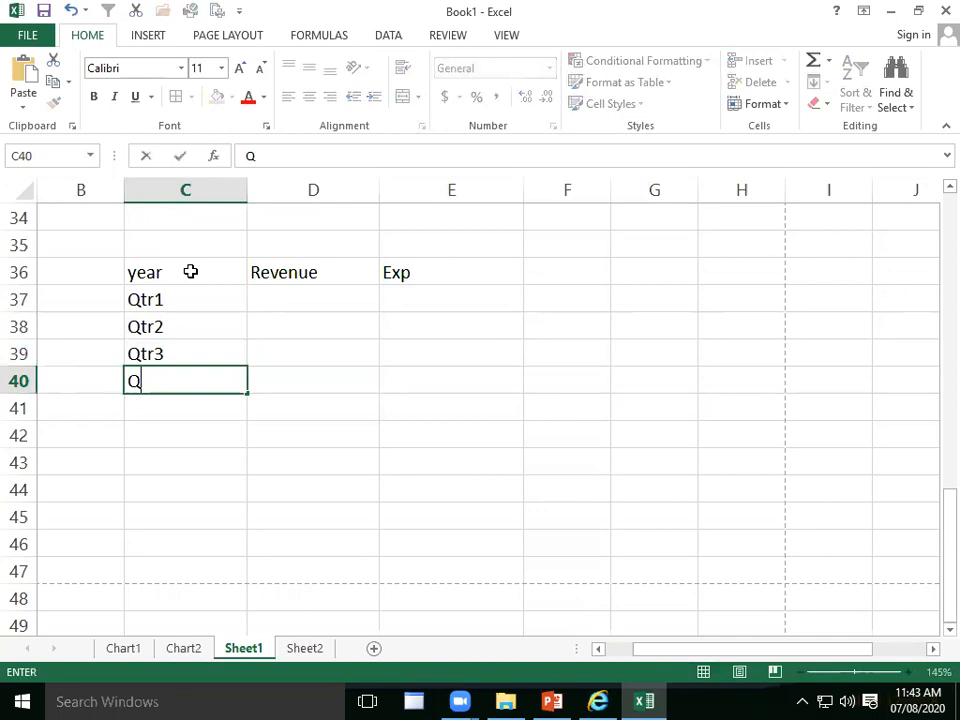
# - Enter the Revenue values 100, 200, 300 and 400 for the four quarters in cells D37:D40
pyautogui.press('Right')
pyautogui.press('Up')
pyautogui.press('Up')
pyautogui.press('Up')
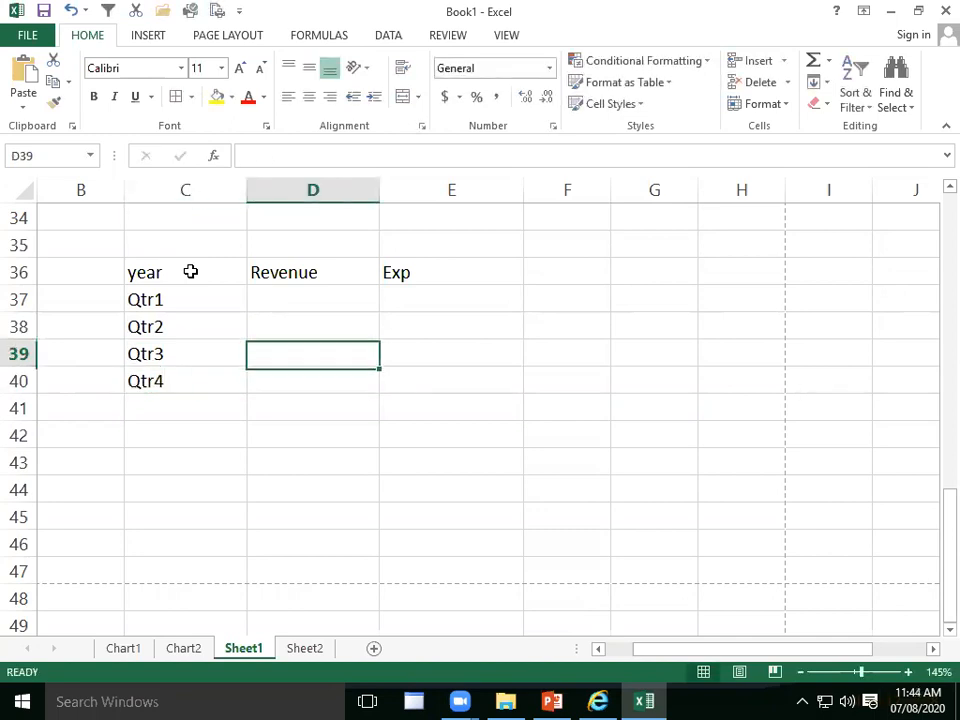
pyautogui.write('100')
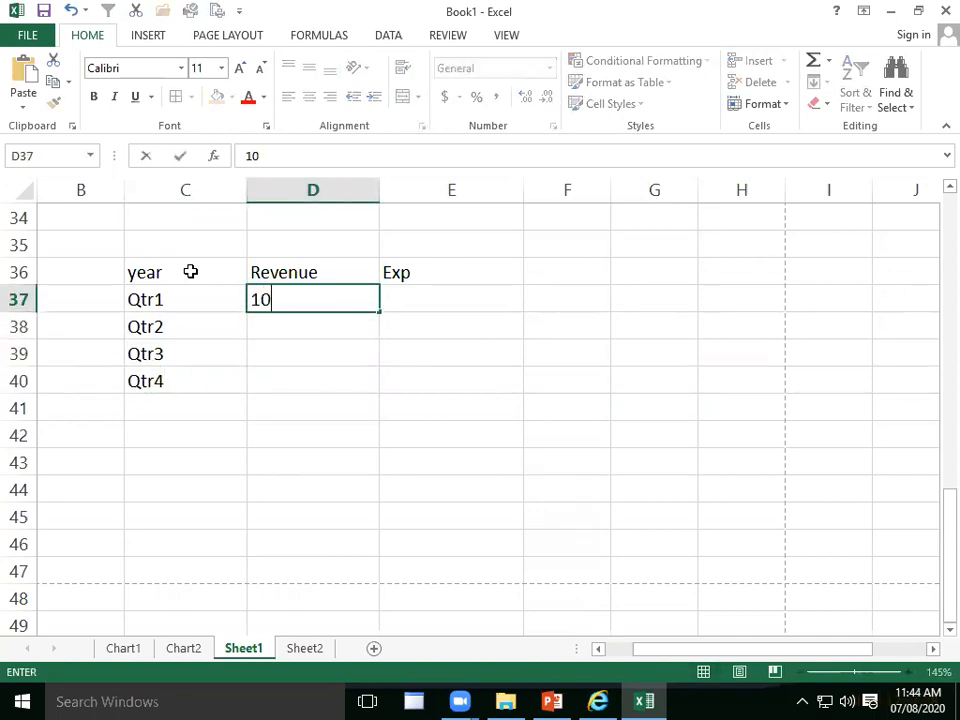
pyautogui.press('Return')
pyautogui.write('200')
pyautogui.press('Return')
pyautogui.write('300')
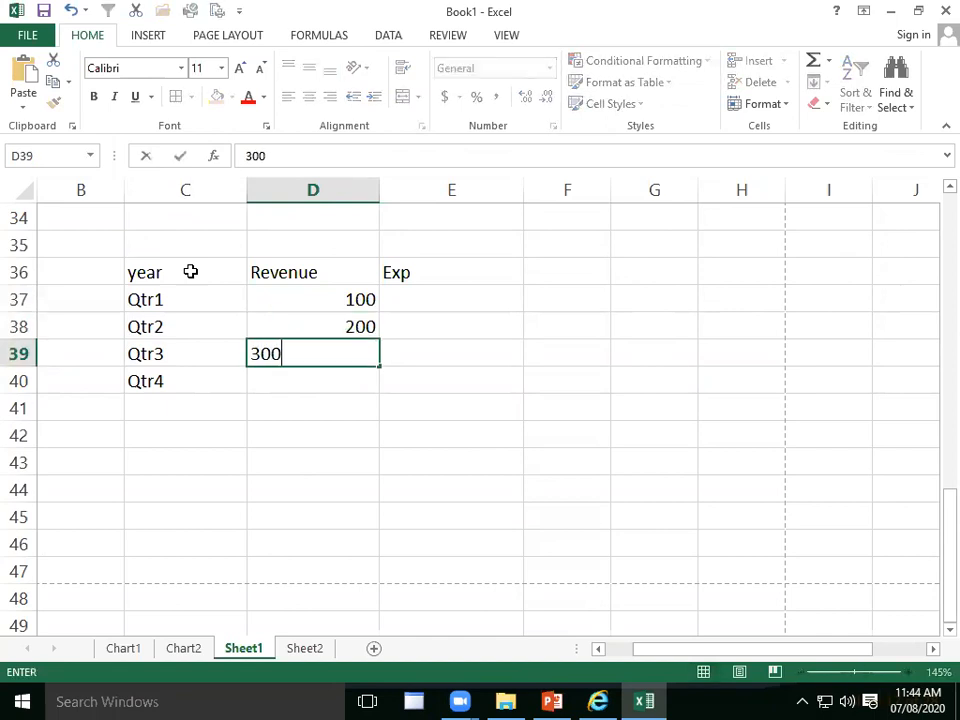
pyautogui.press('Return')
pyautogui.write('400')
pyautogui.hotkey('ctrl', 'Return')
# - Enter the Exp values 50, 100, 150 and 200 for the four quarters in cells E37:E40
pyautogui.press('Right')
pyautogui.press('Up')
pyautogui.press('Up')
pyautogui.press('Up')
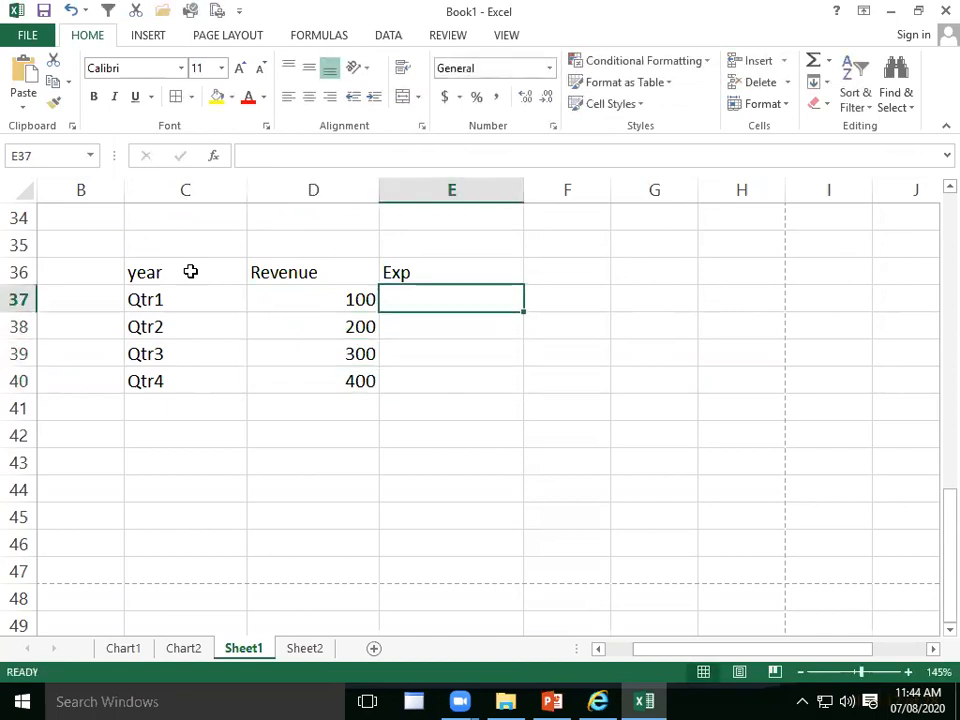
pyautogui.write('50100')
pyautogui.press('Return')
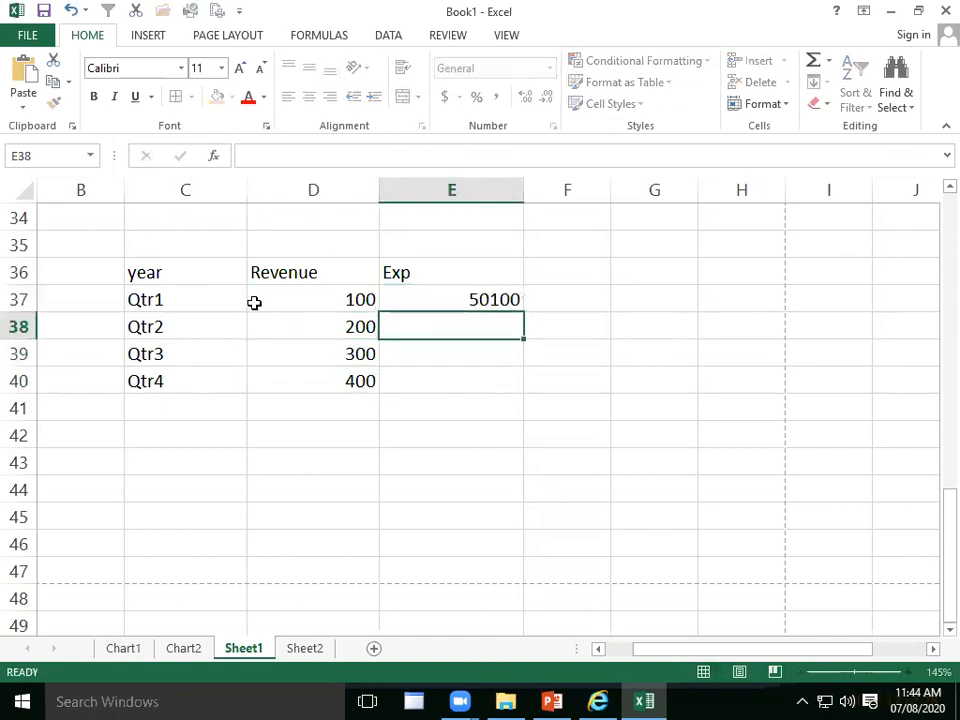
pyautogui.press('Up')
pyautogui.write('50')
pyautogui.press('Return')
pyautogui.write('100')
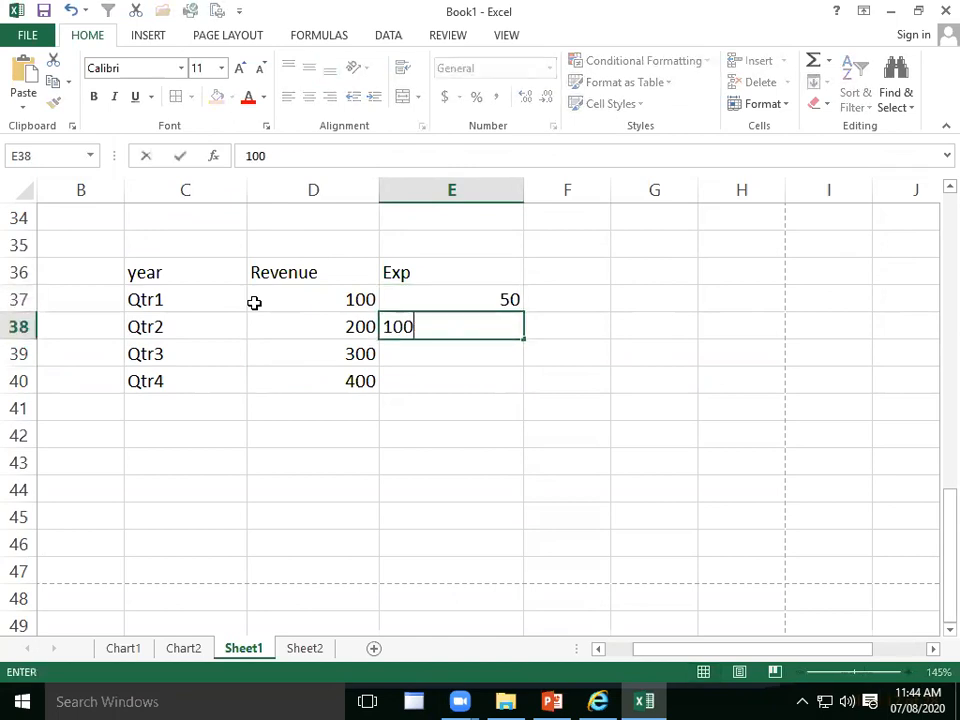
pyautogui.press('Return')
pyautogui.write('150')
pyautogui.press('Return')
pyautogui.write('200')
pyautogui.press('Return')
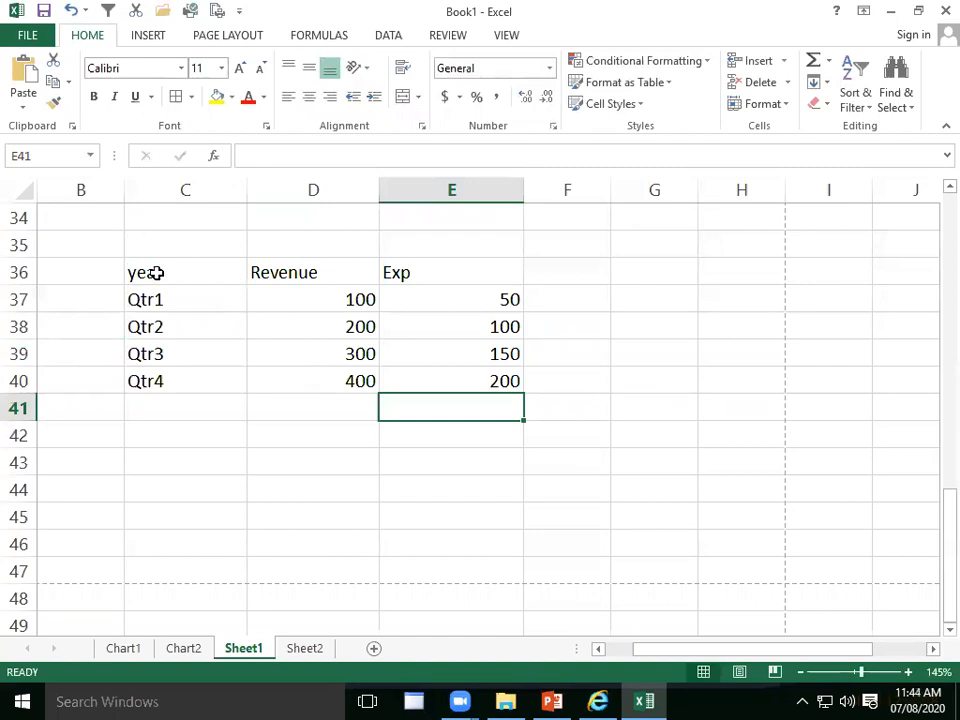
# - Centre the contents of the quarterly table C36:E40 and add borders around all its cells
pyautogui.moveTo(171, 274); pyautogui.dragTo(464, 389)
pyautogui.click(309, 97)
pyautogui.click(94, 97)
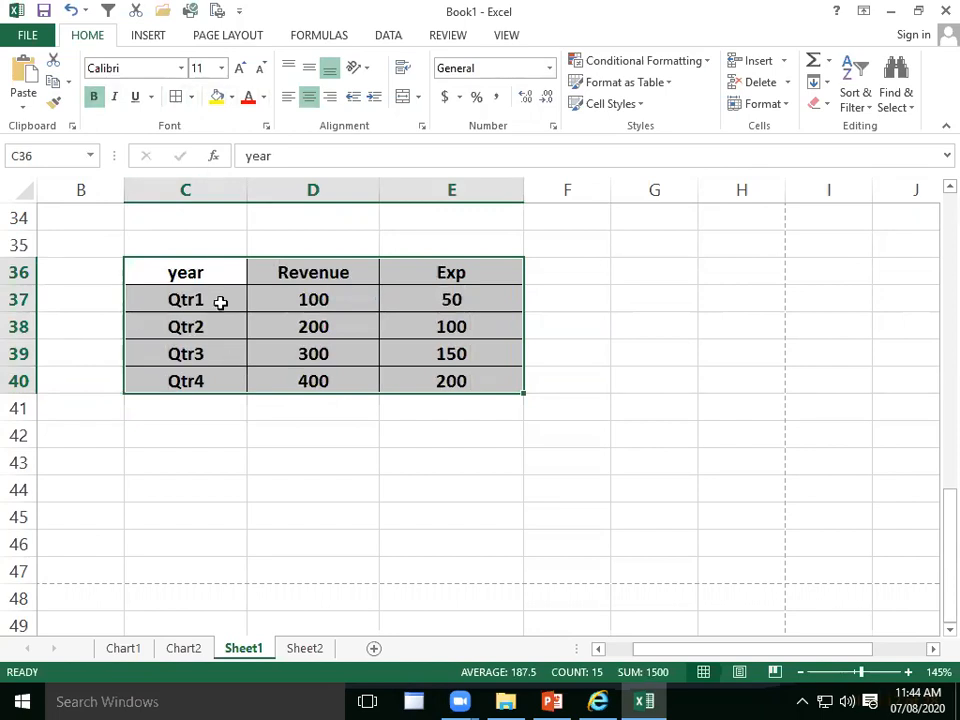
pyautogui.hotkey('ctrl', 'z')
# - Make the header row C36:E36 and the quarter labels C37:C40 bold with a yellow fill
pyautogui.moveTo(213, 272); pyautogui.dragTo(445, 272)
pyautogui.moveTo(200, 293); pyautogui.dragTo(190, 381)
pyautogui.click(94, 97)
pyautogui.click(213, 100)
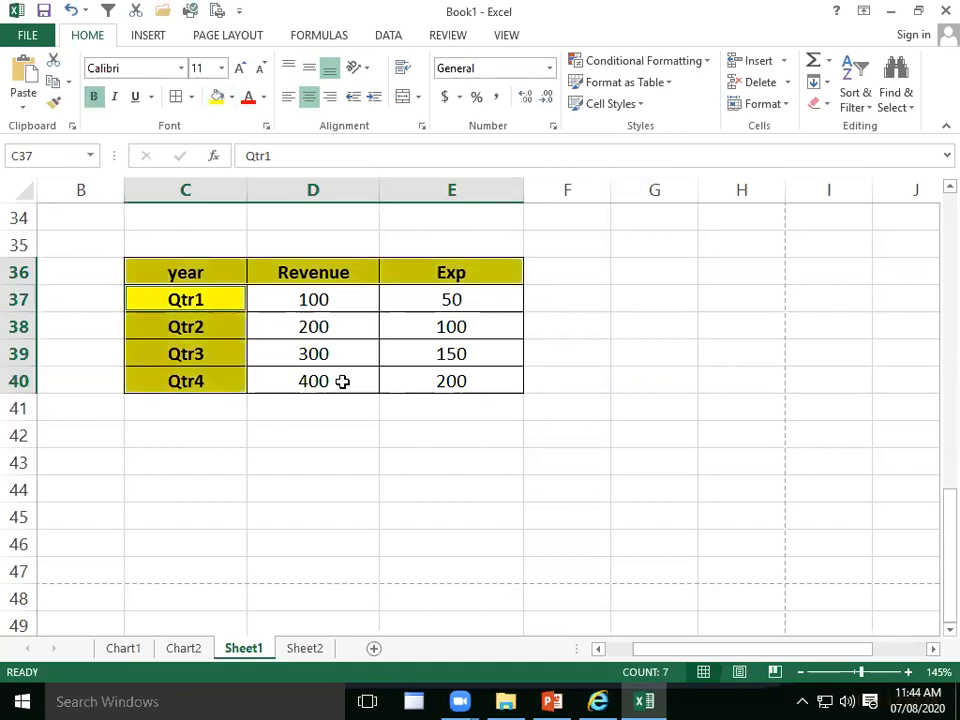
pyautogui.click(364, 454)
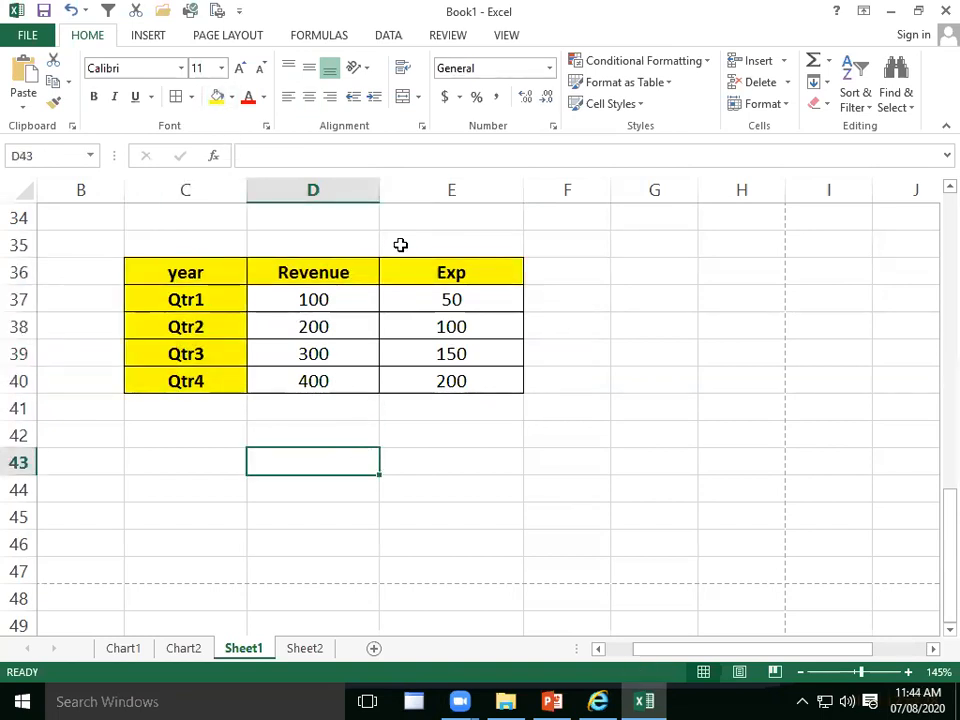
# - Insert a clustered column chart from the quarterly table C36:E40 and shrink it from its upper-left corner
pyautogui.scroll(2, 400, 245)
pyautogui.scroll(-1, 400, 245)
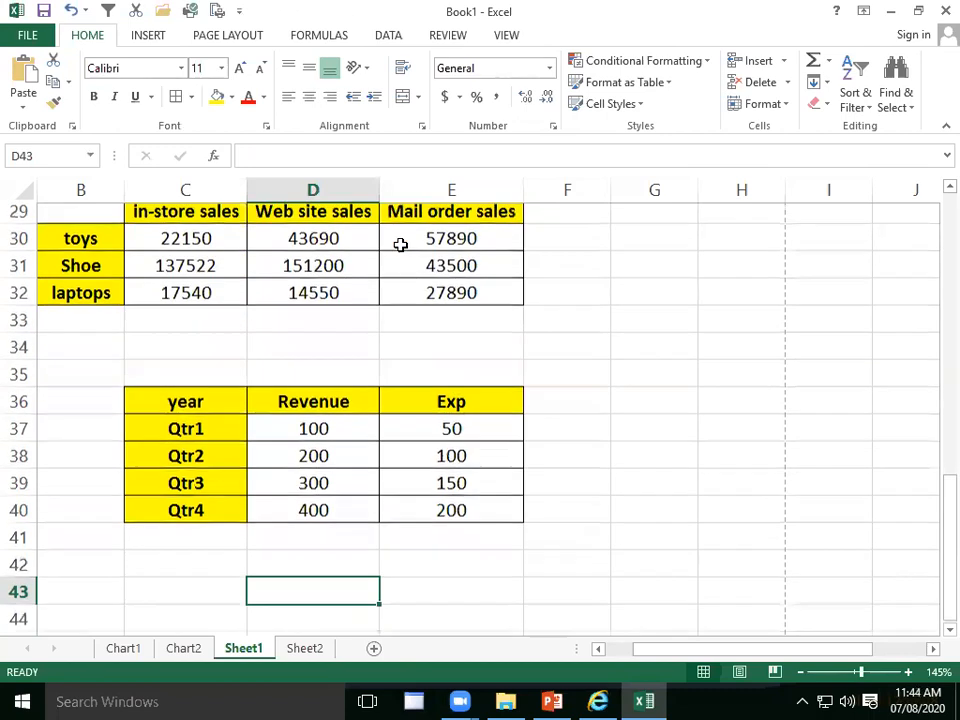
pyautogui.scroll(-2, 400, 245)
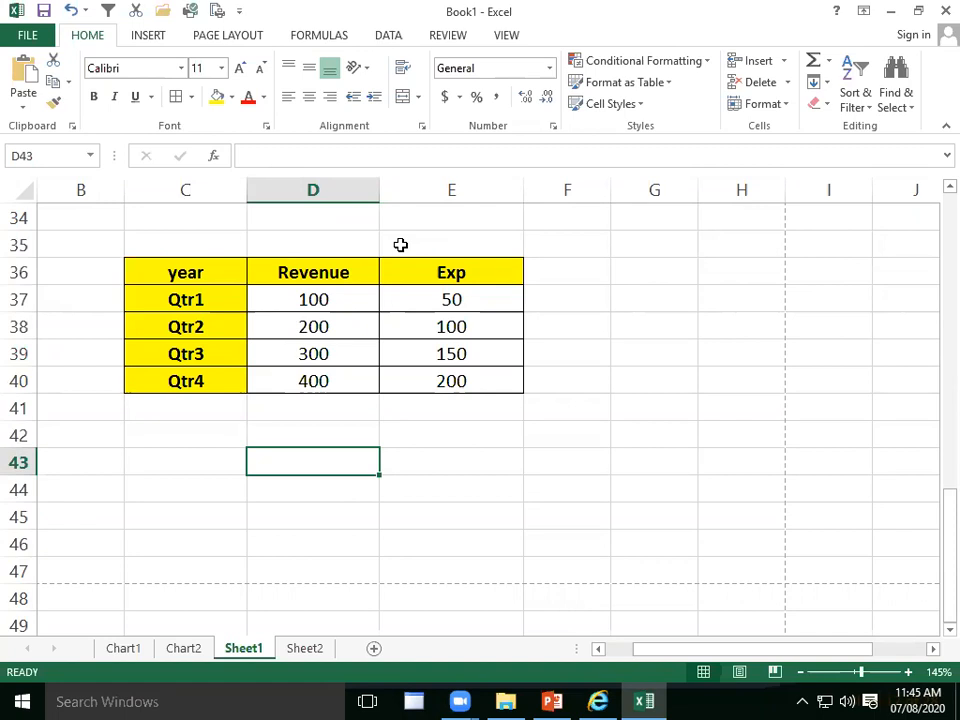
pyautogui.moveTo(259, 268); pyautogui.dragTo(470, 373)
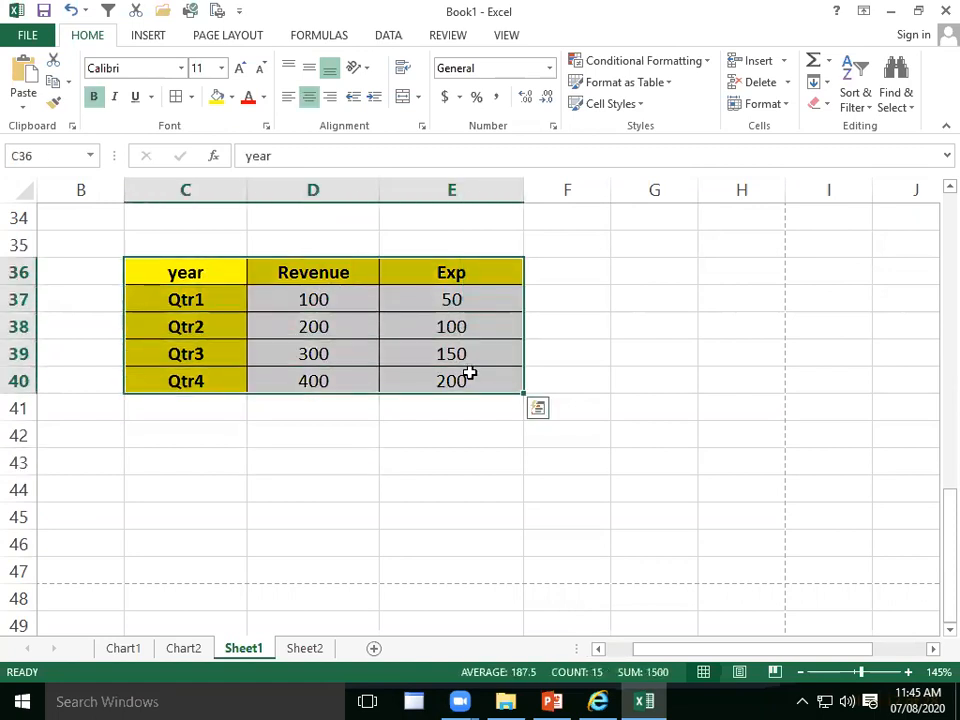
pyautogui.hotkey('alt', 'F1')
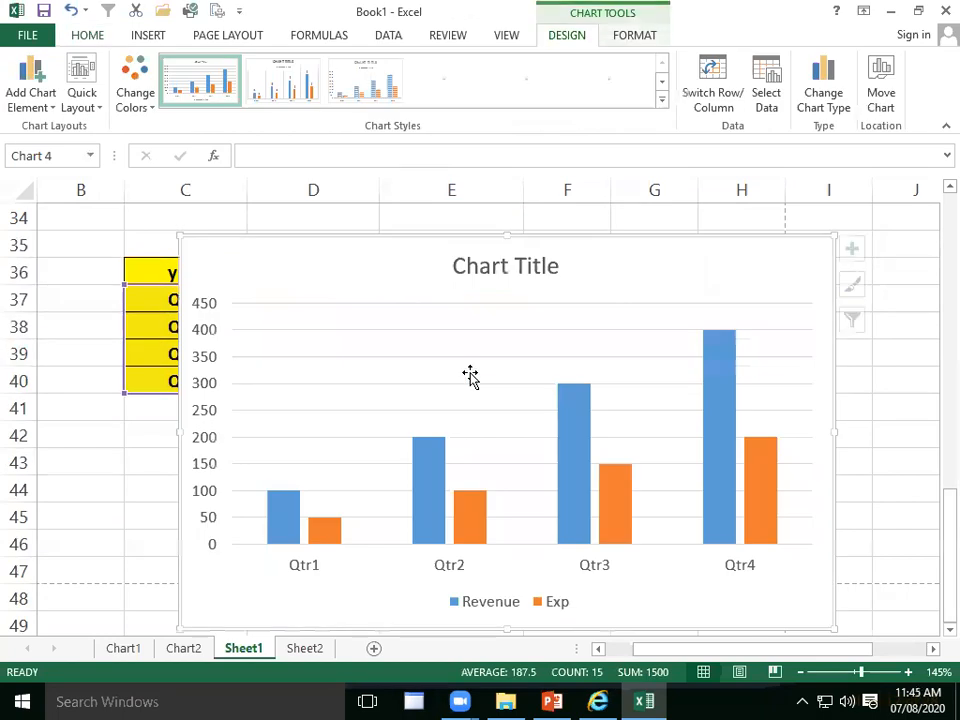
pyautogui.moveTo(178, 238); pyautogui.dragTo(387, 297)
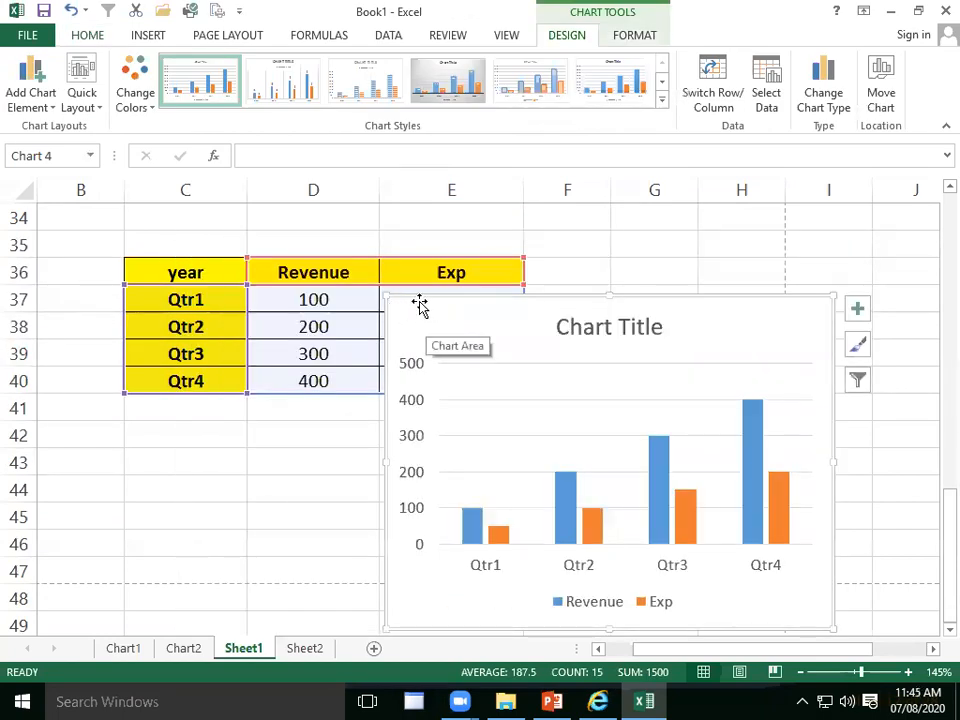
# - Move the quarterly chart beside its table and enlarge it to span about columns F to M and rows 32 to 47
pyautogui.click(105, 469)
pyautogui.scroll(-2, 154, 448)
pyautogui.scroll(-2, 195, 430)
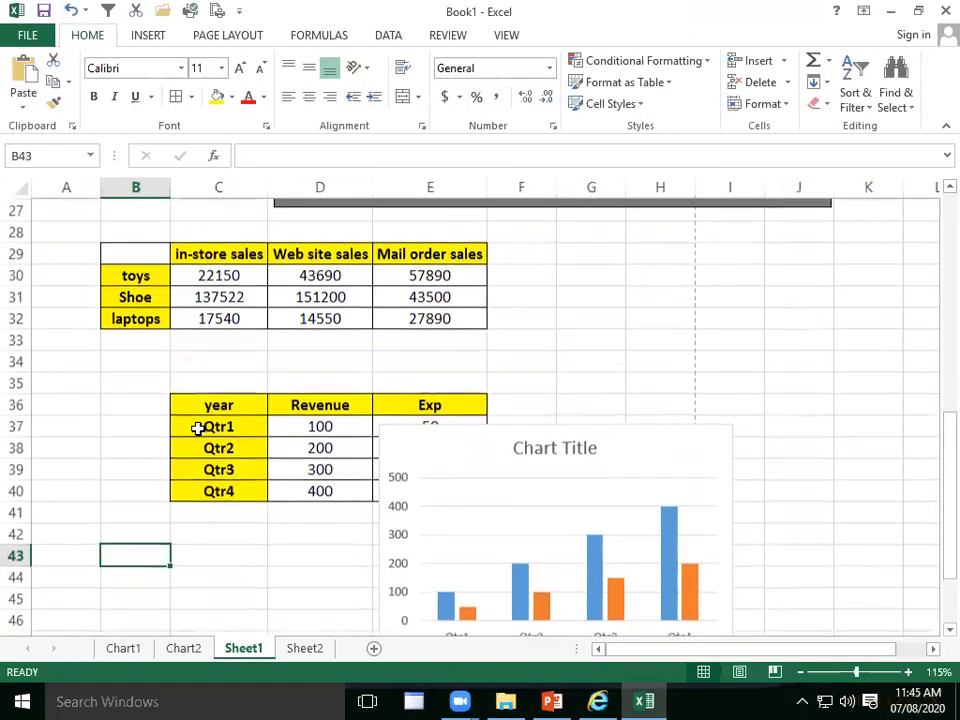
pyautogui.click(932, 648)
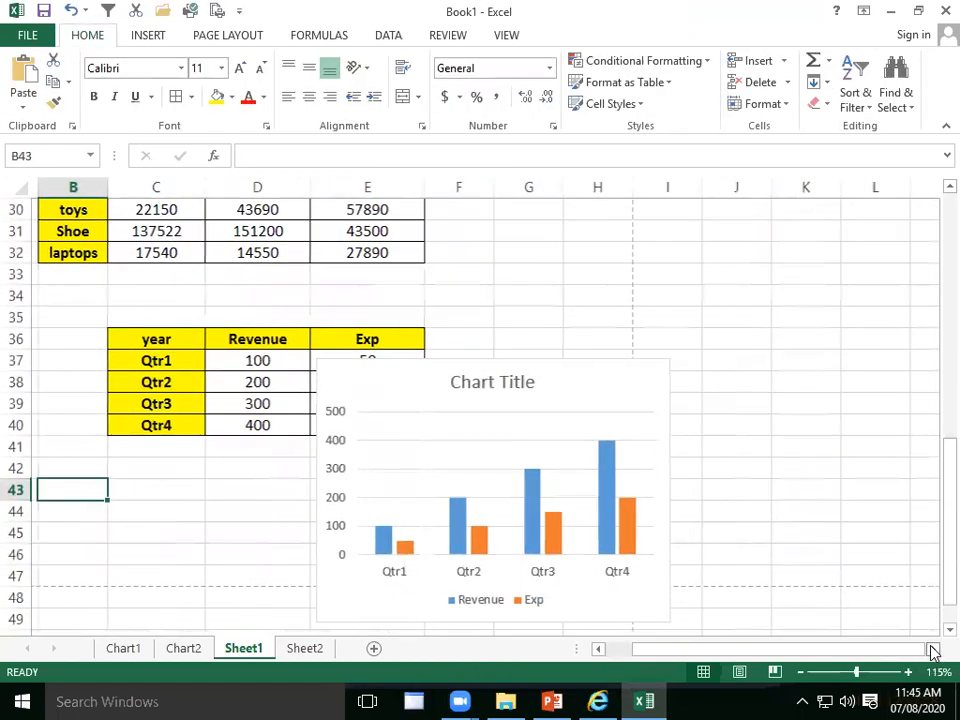
pyautogui.click(932, 648)
pyautogui.moveTo(493, 379); pyautogui.dragTo(628, 289)
pyautogui.moveTo(733, 397); pyautogui.dragTo(874, 432)
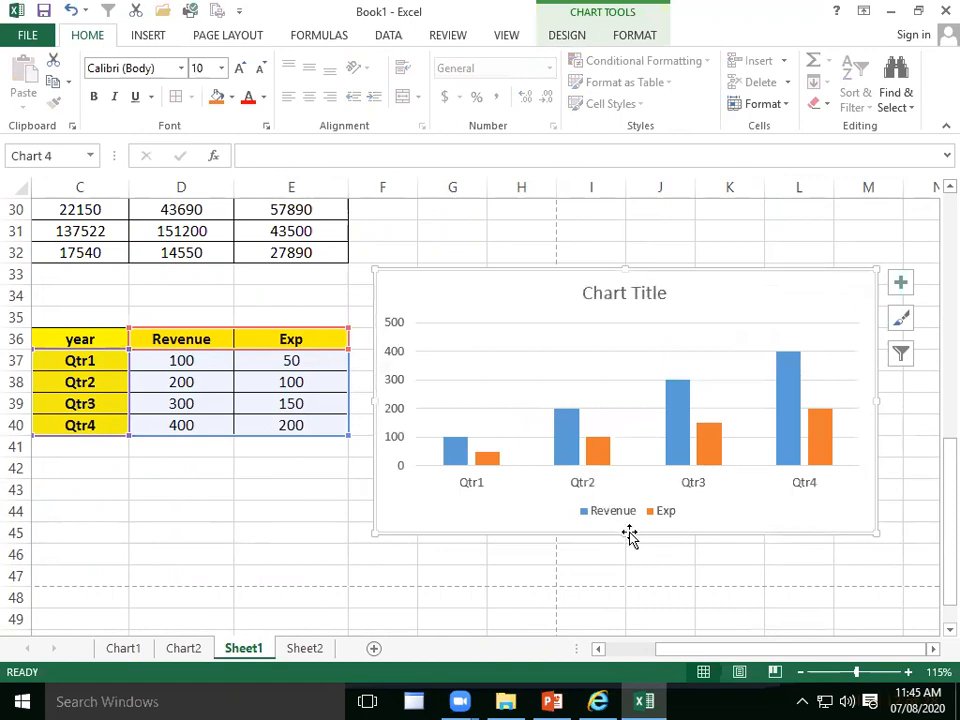
pyautogui.moveTo(626, 533); pyautogui.dragTo(614, 583)
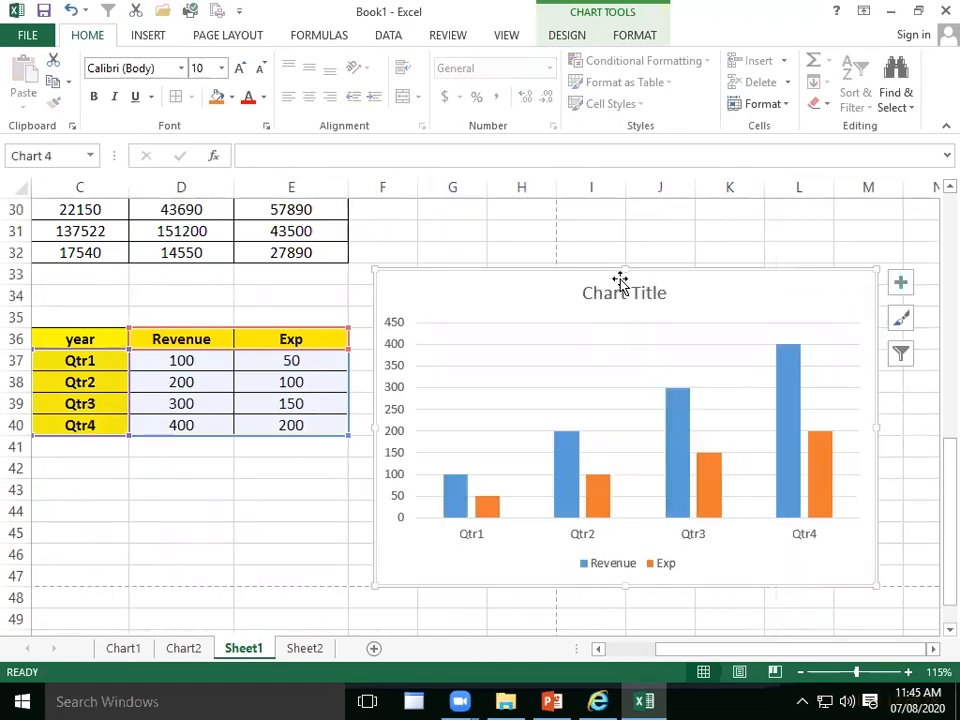
pyautogui.moveTo(628, 266); pyautogui.dragTo(628, 246)
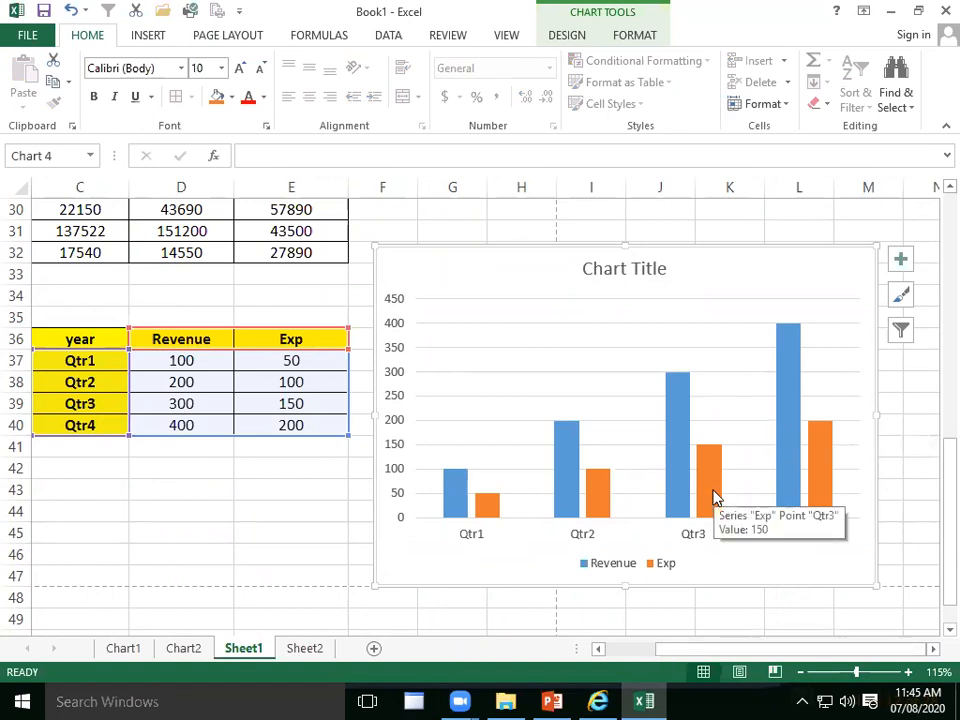
# - Change the quarterly chart to a Clustered Column - Line combo, with Revenue as clustered columns and Exp as a line
pyautogui.rightClick(721, 281)
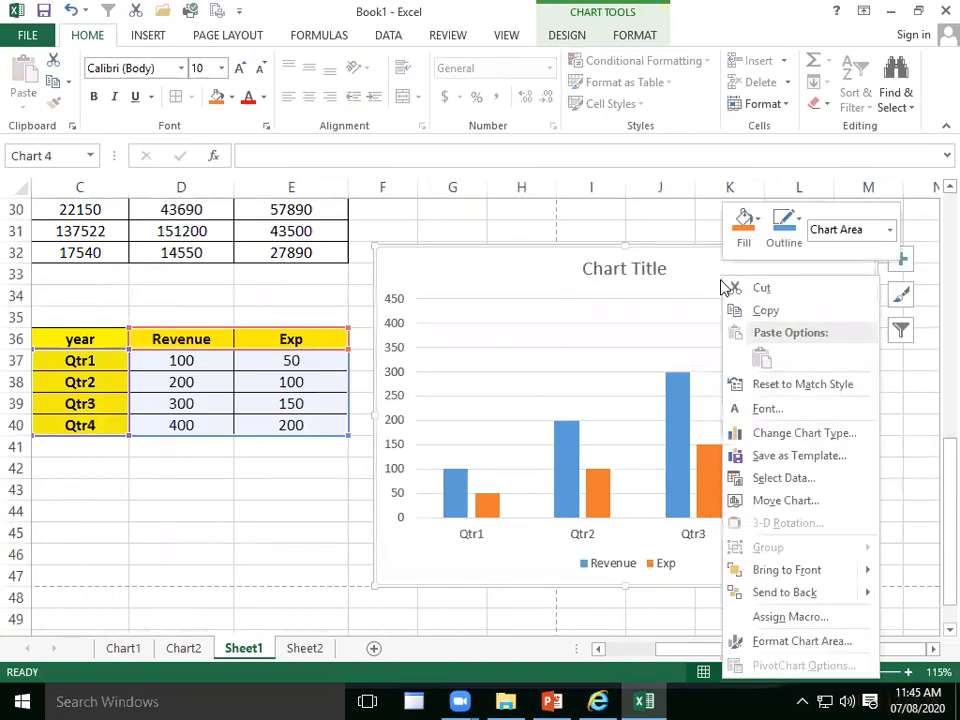
pyautogui.click(797, 437)
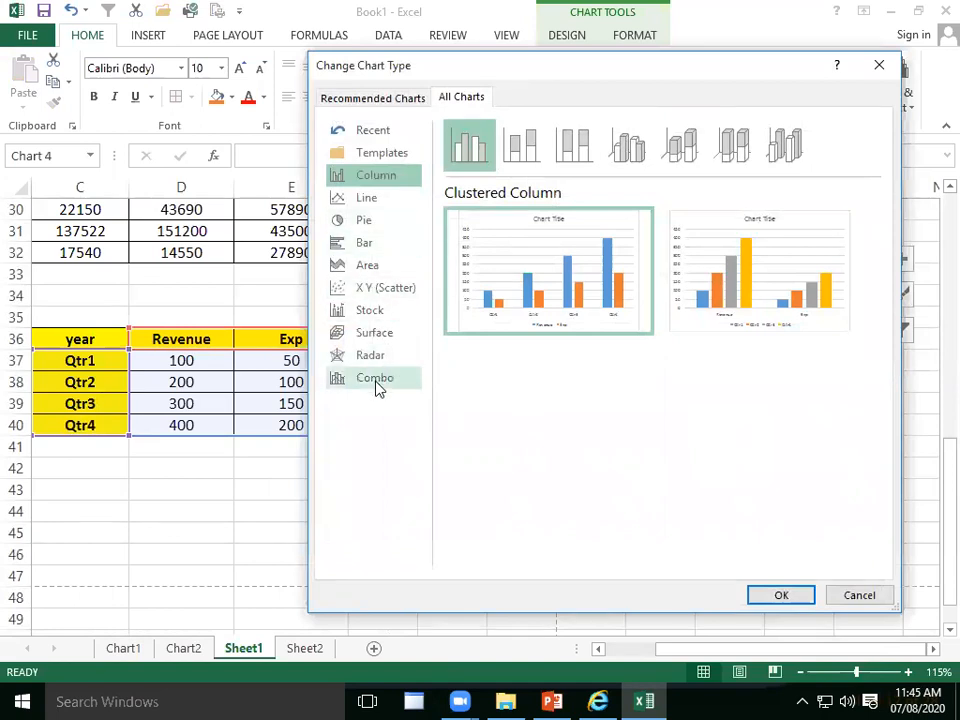
pyautogui.click(376, 380)
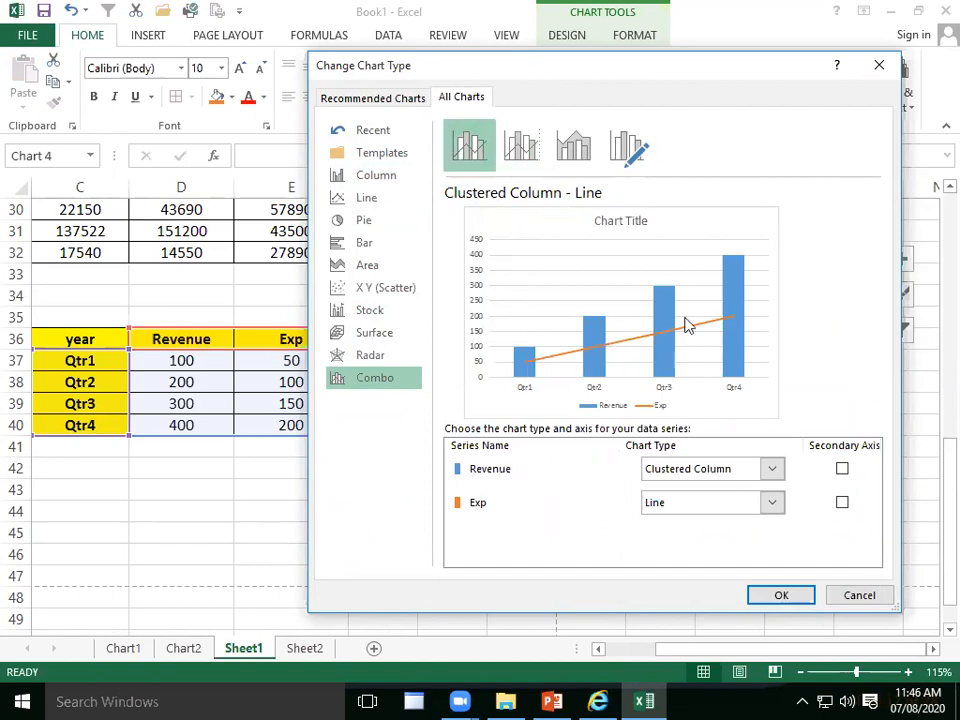
pyautogui.click(510, 158)
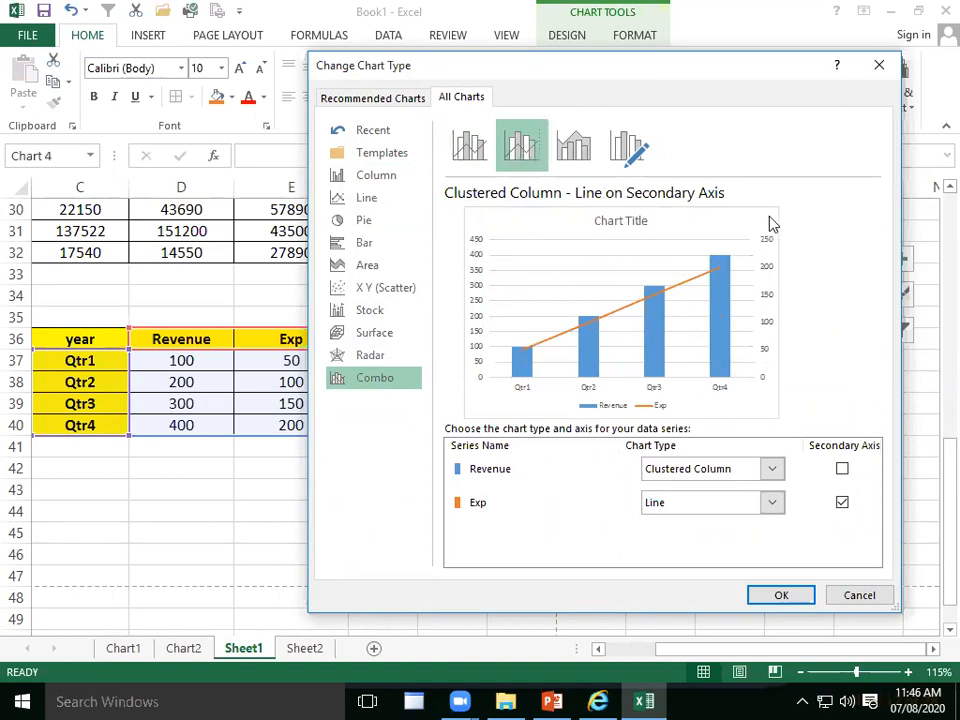
pyautogui.click(588, 163)
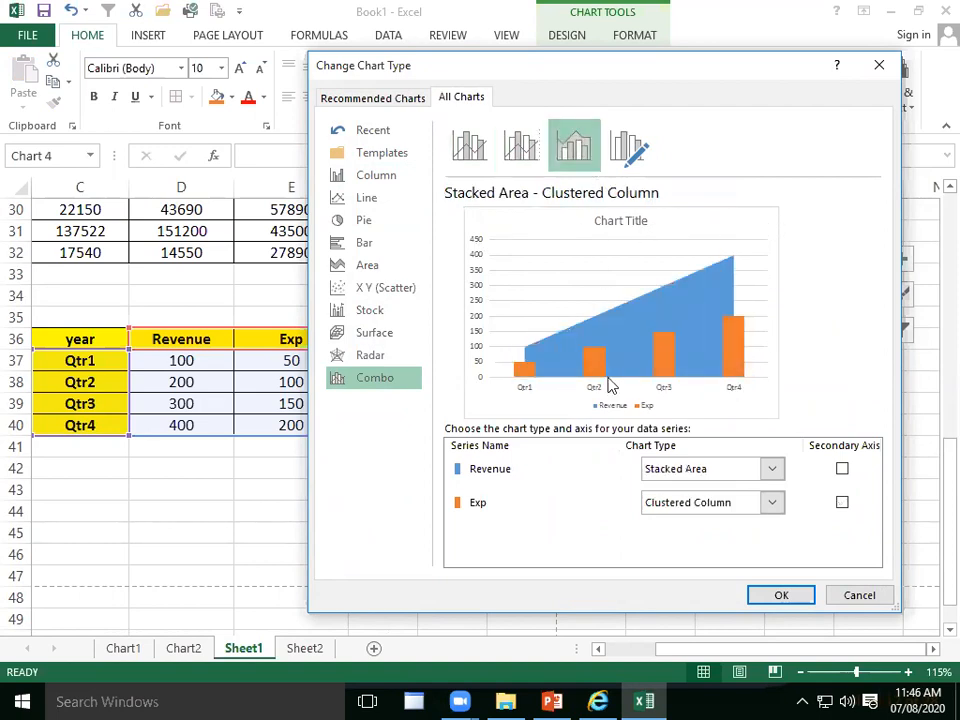
pyautogui.click(624, 158)
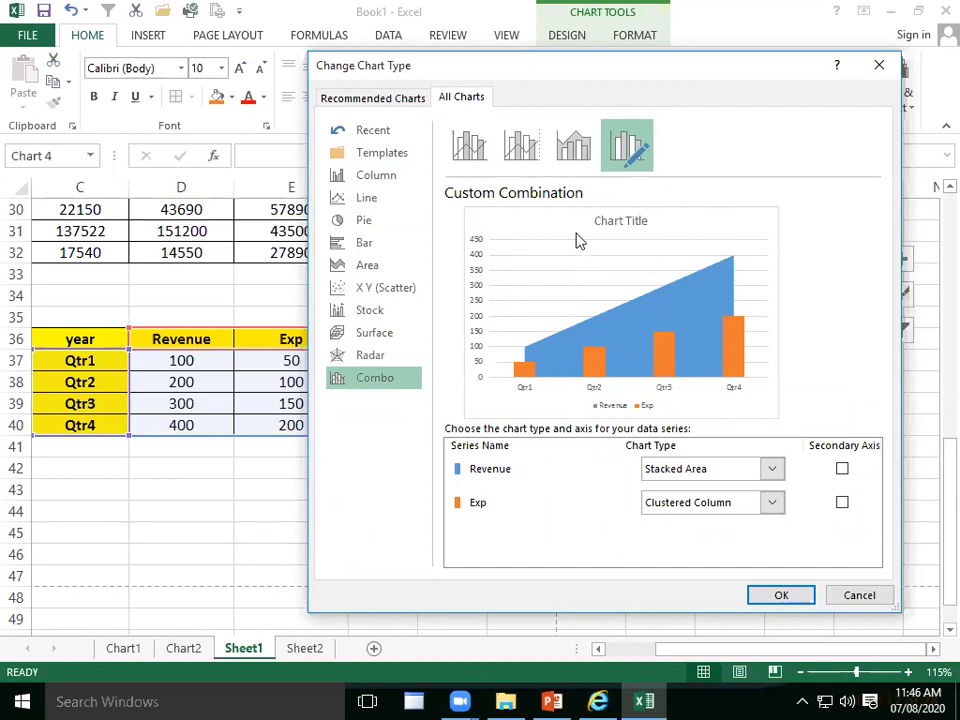
pyautogui.click(462, 148)
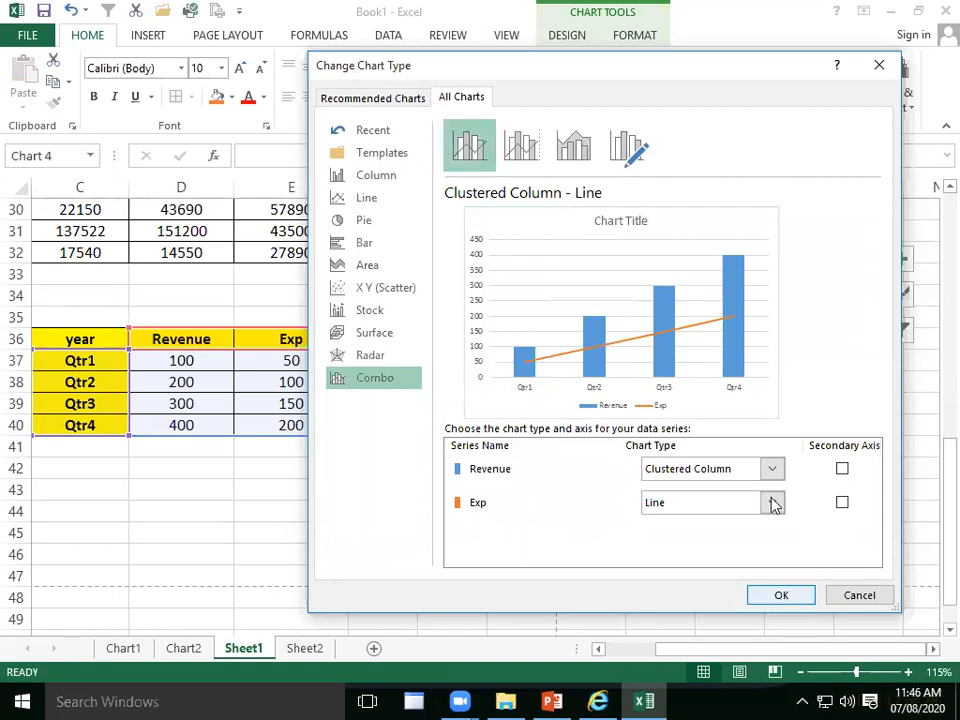
pyautogui.moveTo(735, 75); pyautogui.dragTo(610, 598)
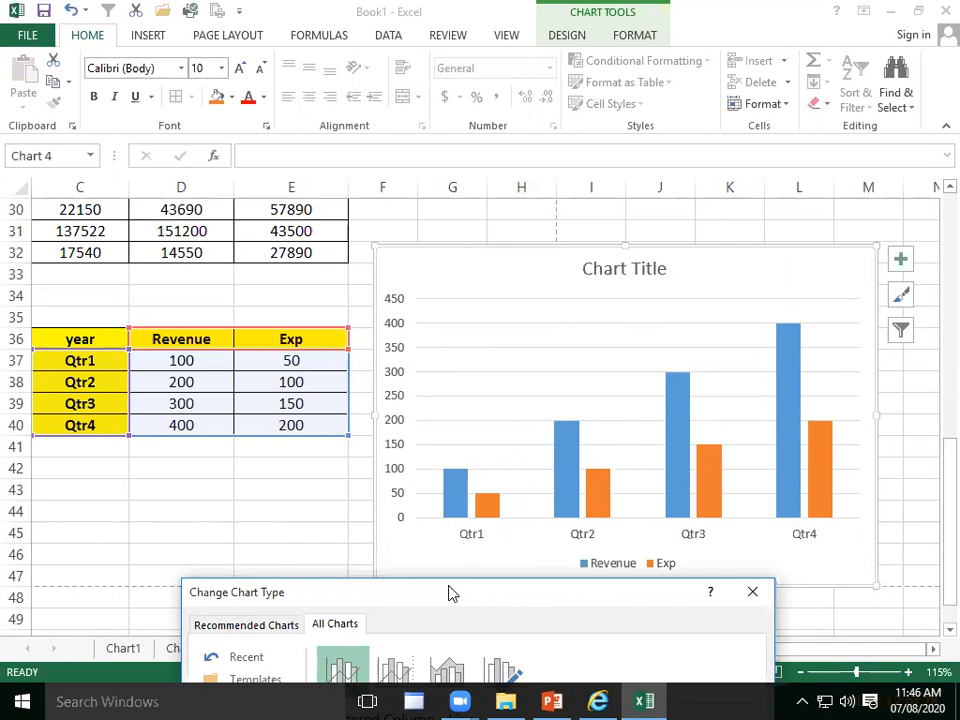
pyautogui.moveTo(437, 592); pyautogui.dragTo(563, 120)
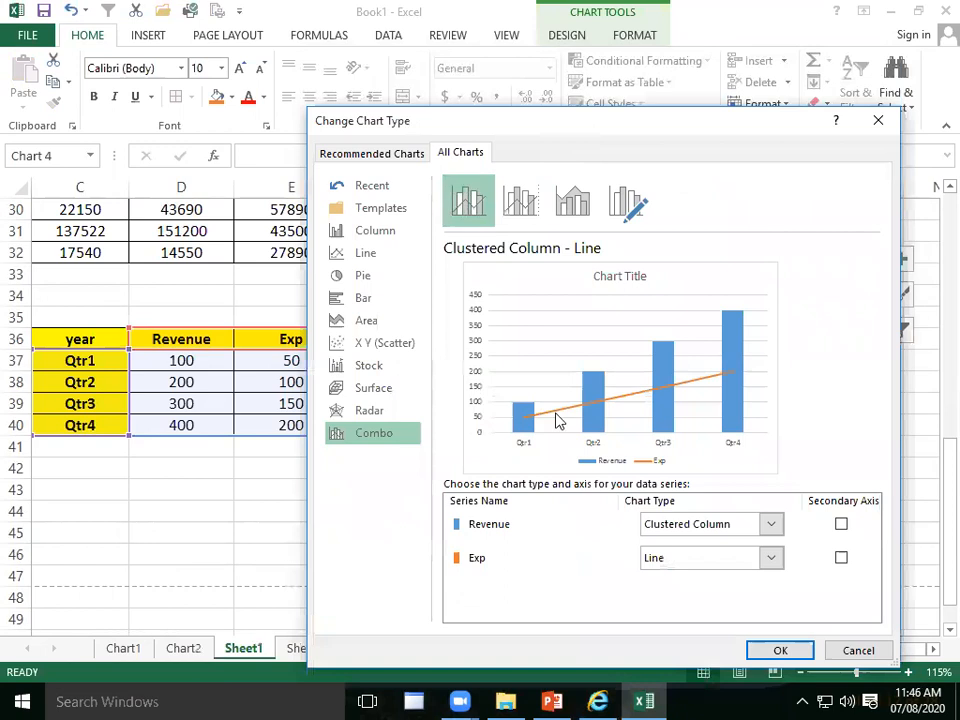
pyautogui.click(781, 651)
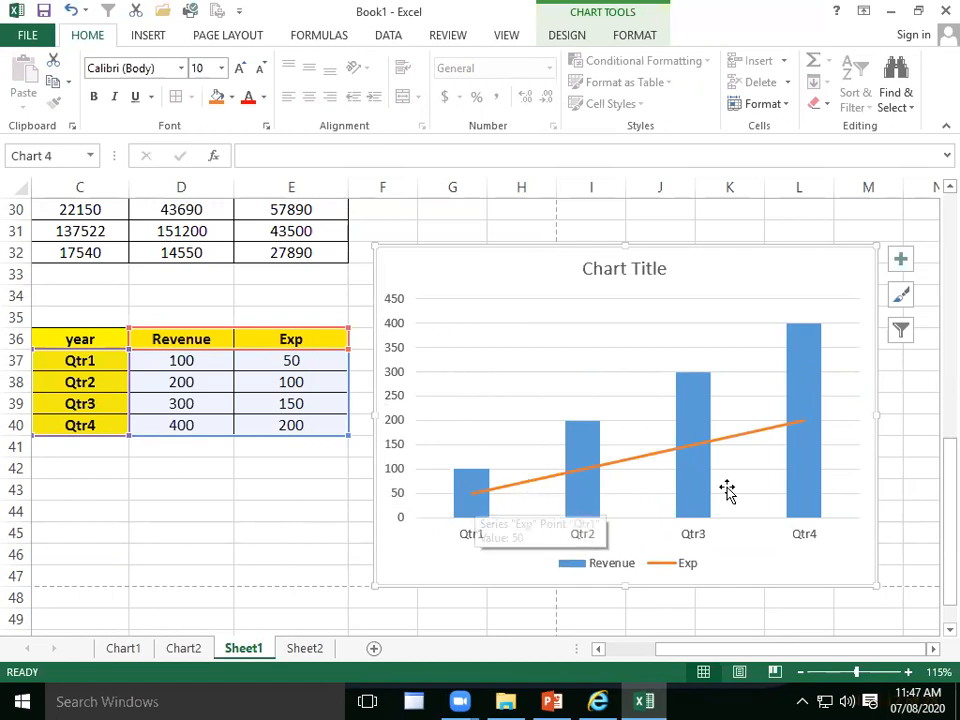
# - Plot the Revenue column series of the combo chart on the secondary axis
pyautogui.click(803, 366)
pyautogui.doubleClick(803, 366)
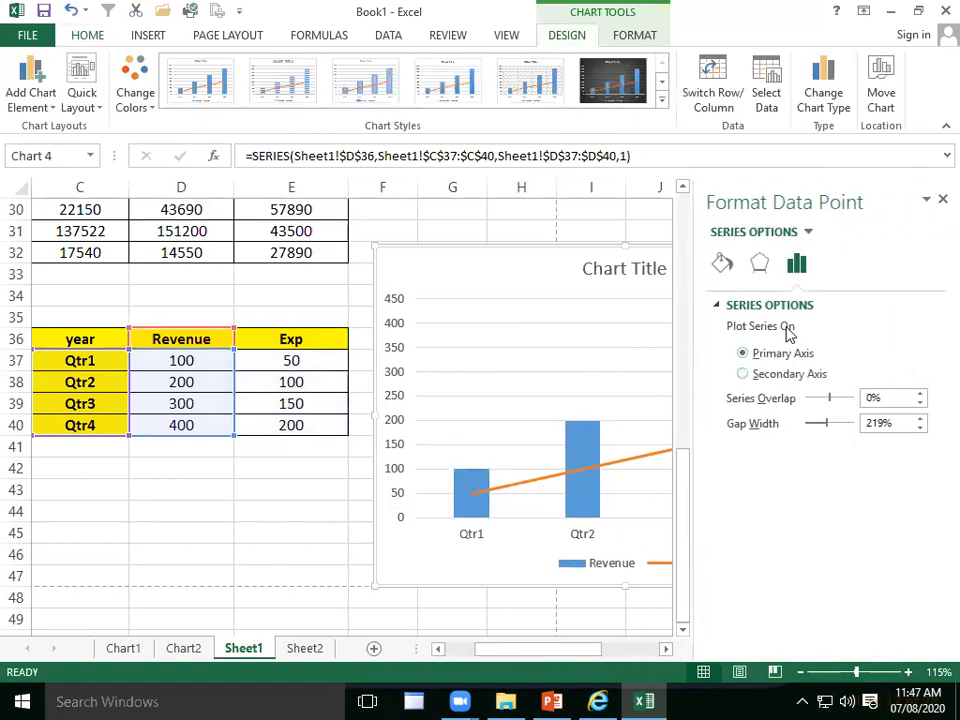
pyautogui.click(743, 374)
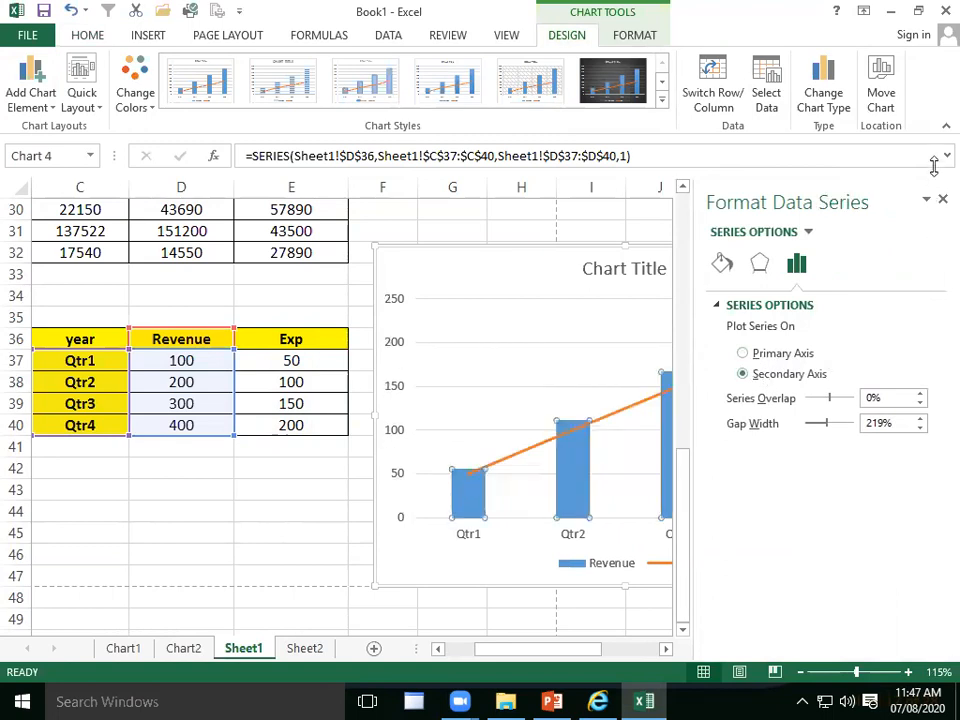
# - Close the data series formatting and move the combo chart slightly up, starting near row 30 beside the quarterly table
pyautogui.click(941, 199)
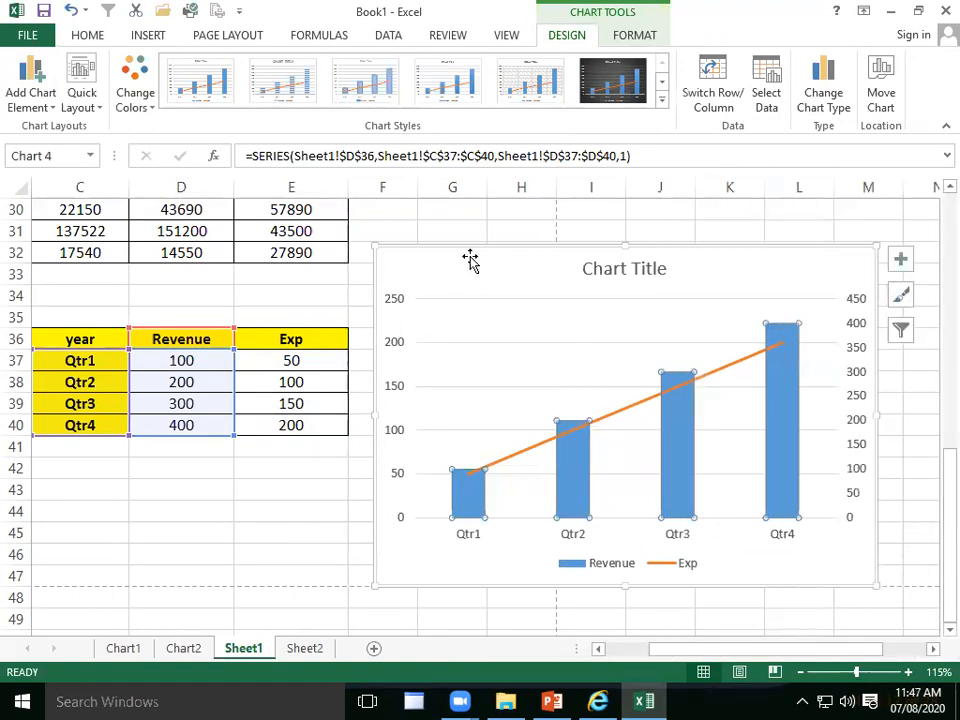
pyautogui.moveTo(469, 249); pyautogui.dragTo(454, 223)
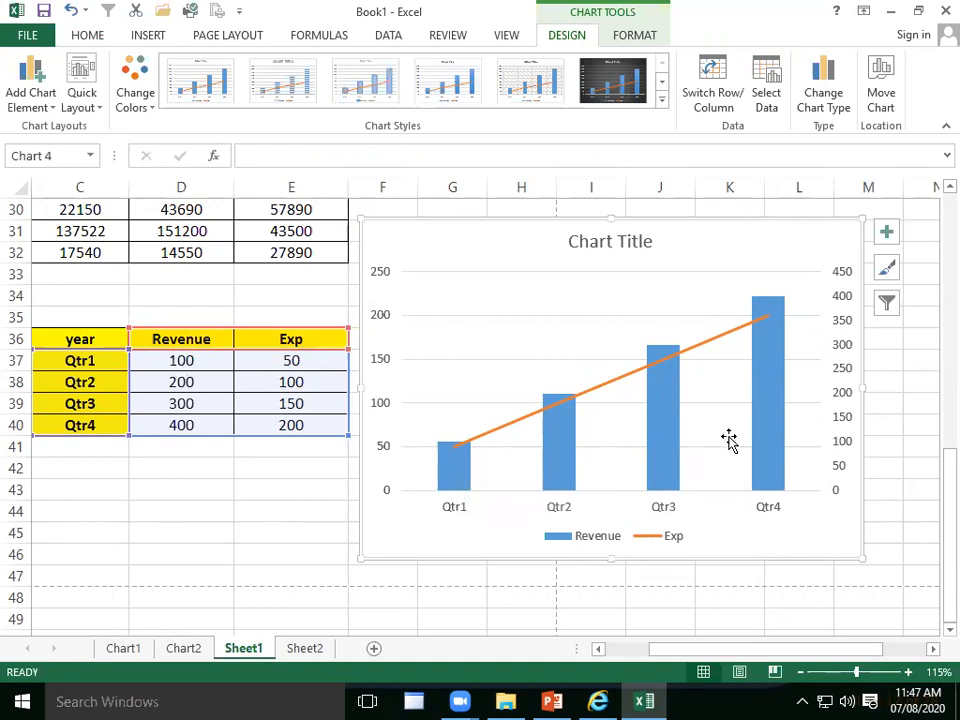
# - Examine the Exp line's data points and the Qtr4 Revenue column against the combo chart's two axes
pyautogui.moveTo(459, 454)
pyautogui.moveTo(565, 413)
pyautogui.moveTo(671, 362)
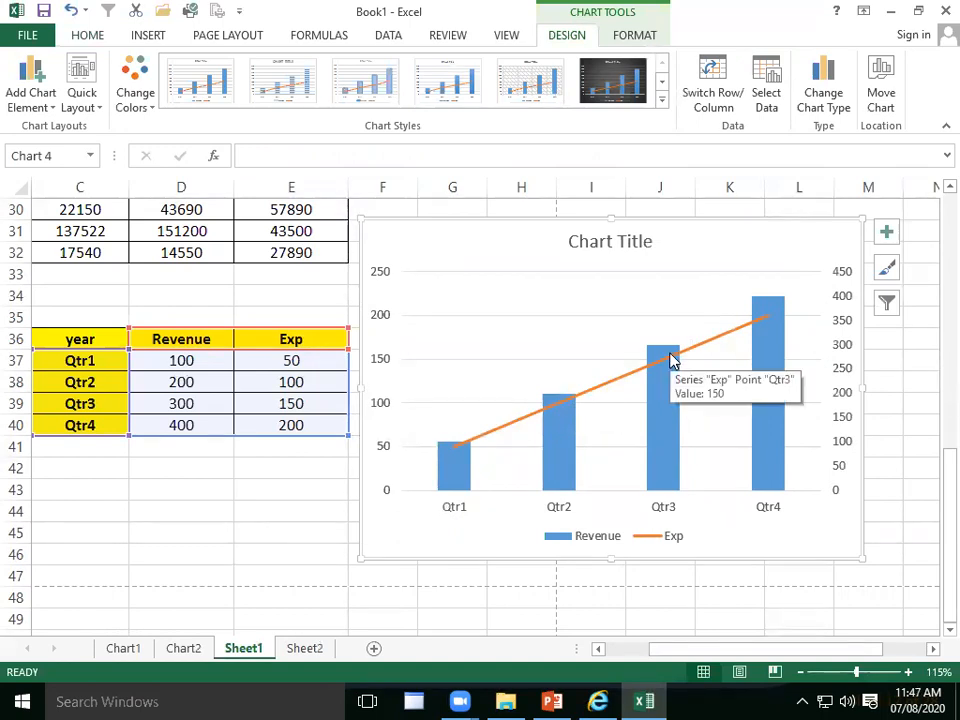
pyautogui.click(770, 462)
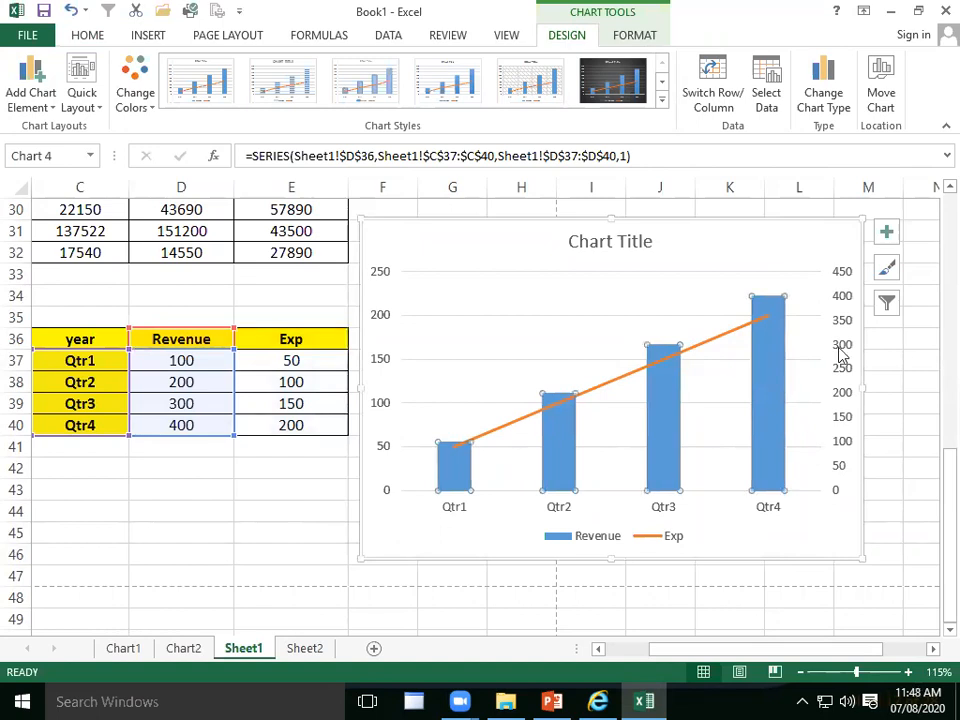
pyautogui.click(781, 442)
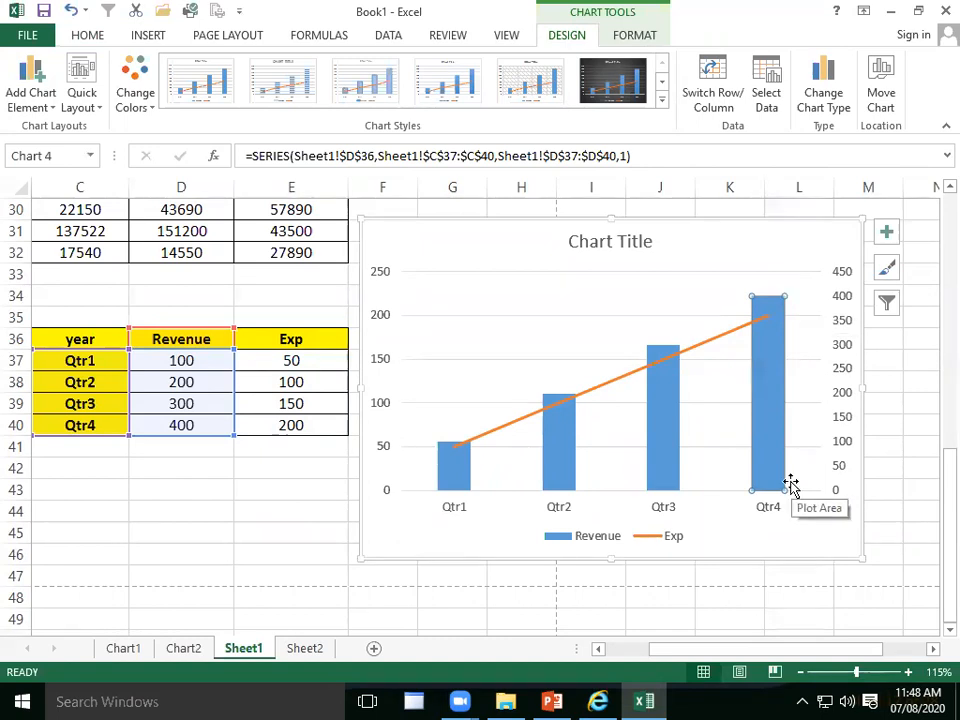
pyautogui.click(887, 302)
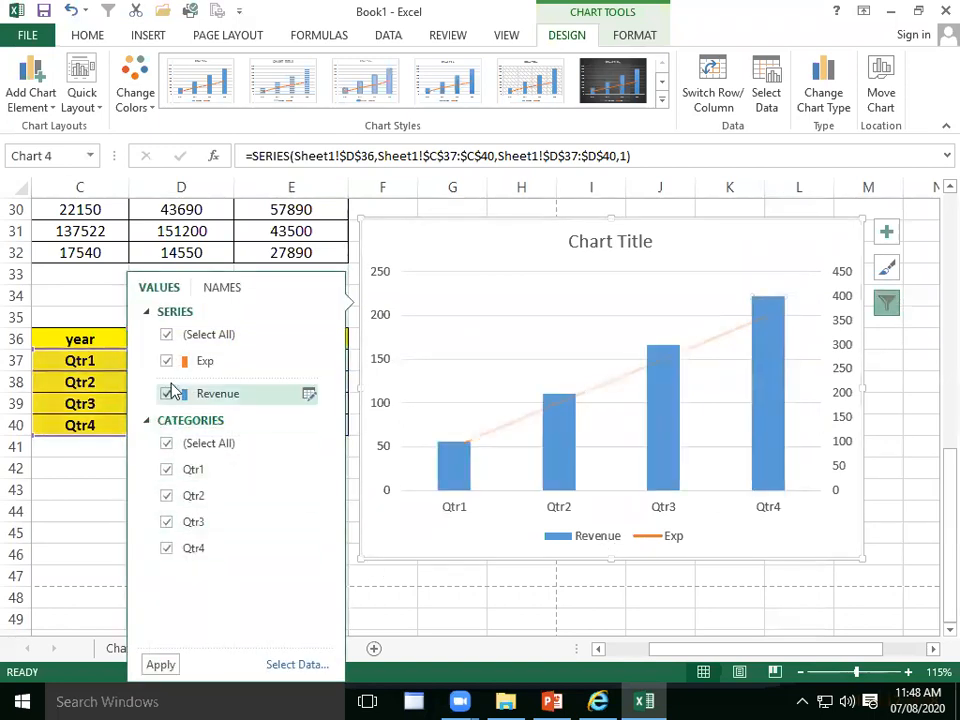
pyautogui.click(167, 336)
pyautogui.click(166, 362)
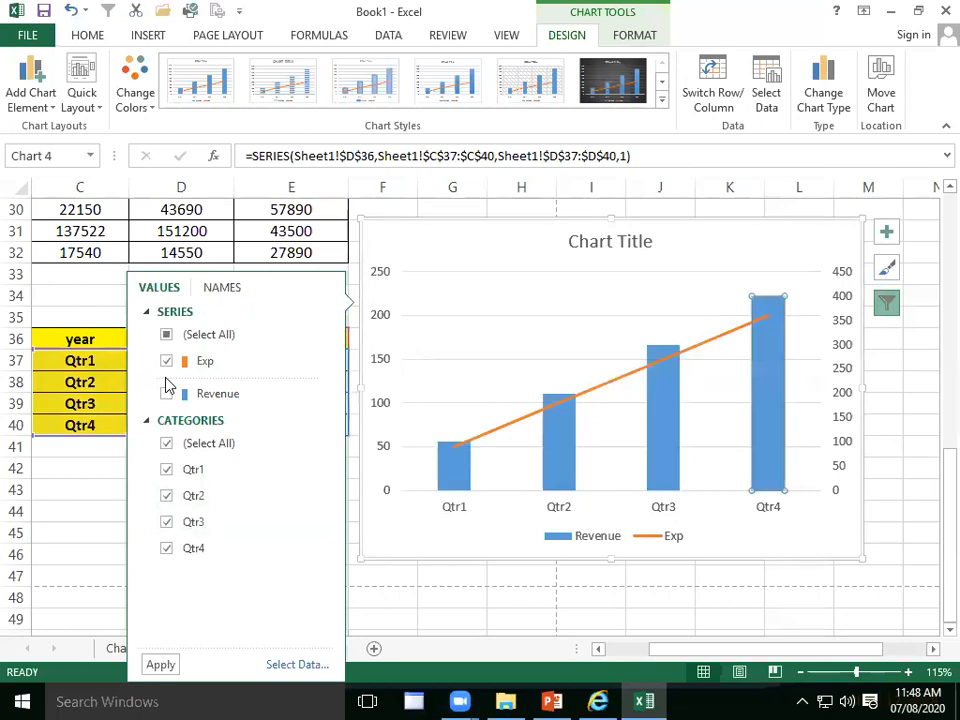
pyautogui.click(166, 393)
pyautogui.click(166, 469)
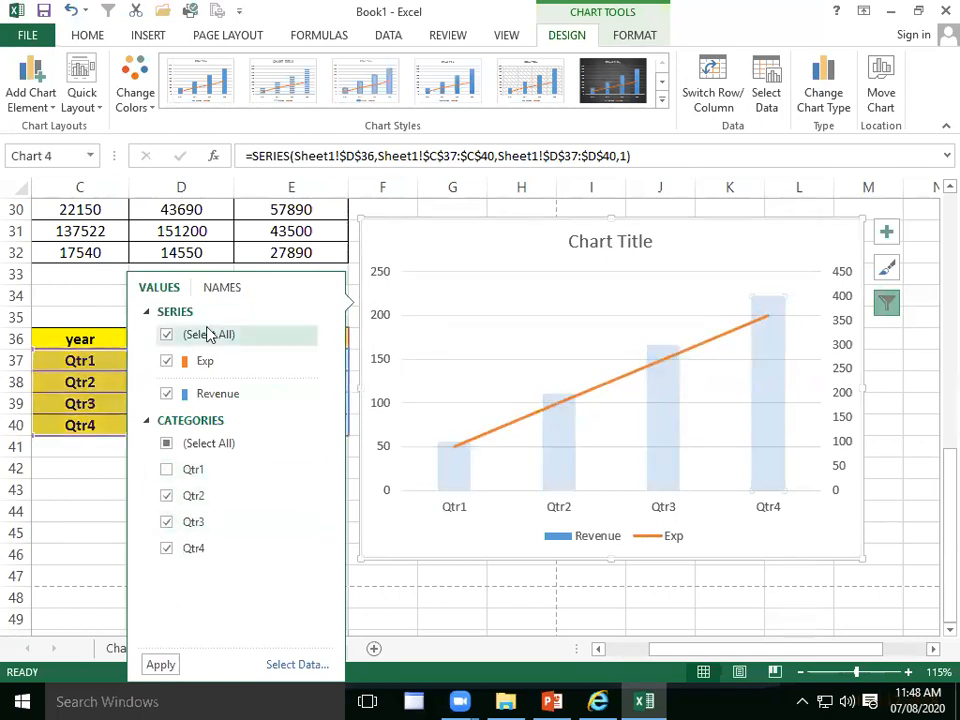
pyautogui.click(454, 619)
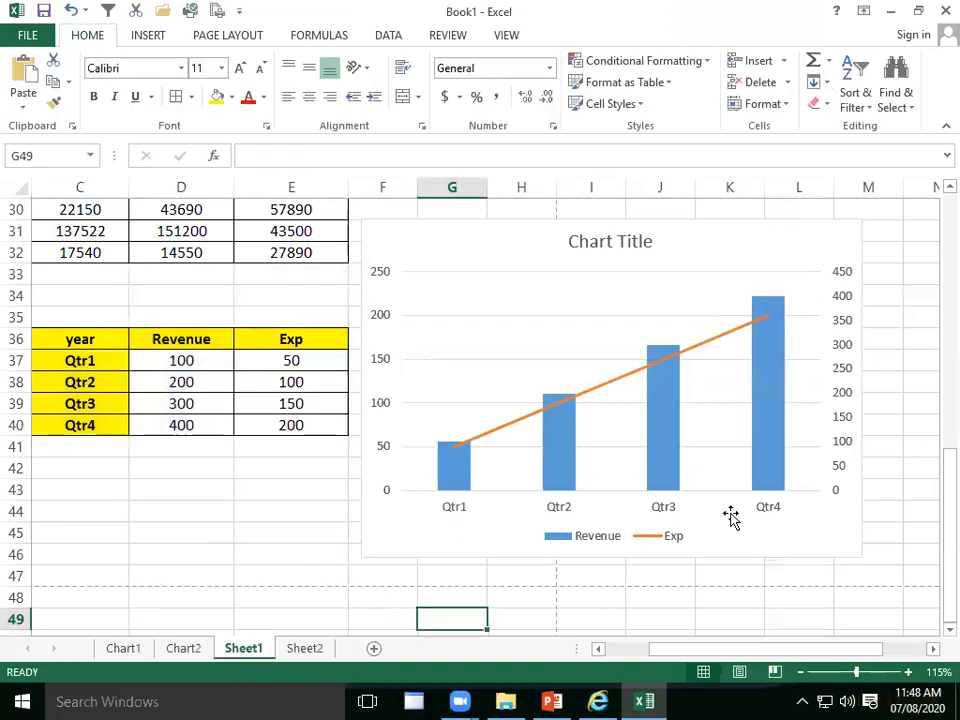
pyautogui.click(549, 599)
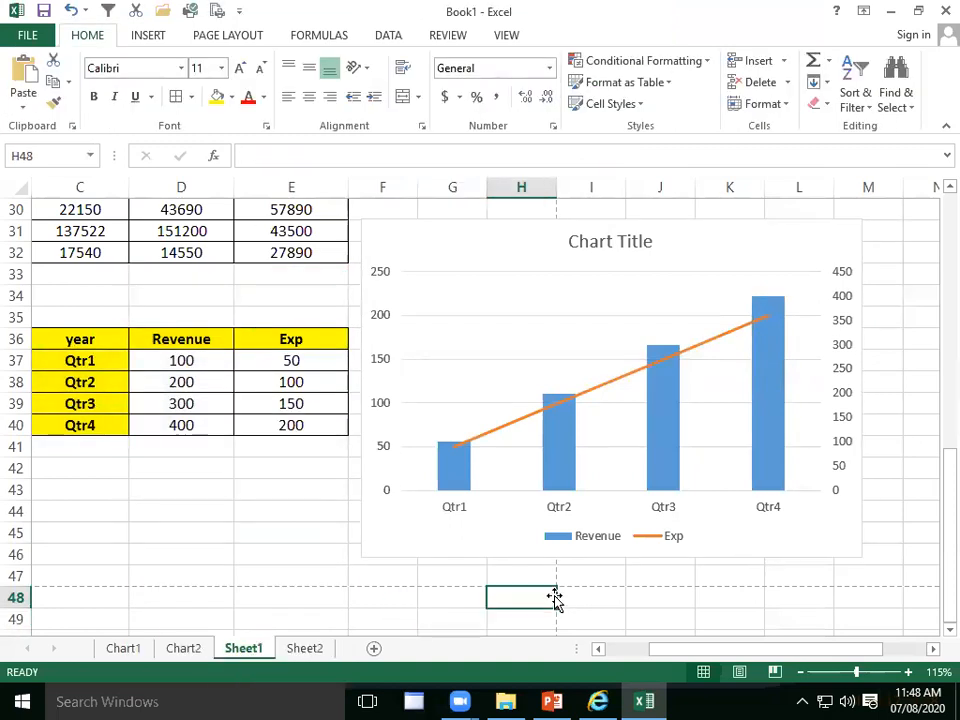
# - View the Chart2 sheet and switch to PowerPoint
pyautogui.scroll(-3, 553, 600)
pyautogui.scroll(10, 555, 602)
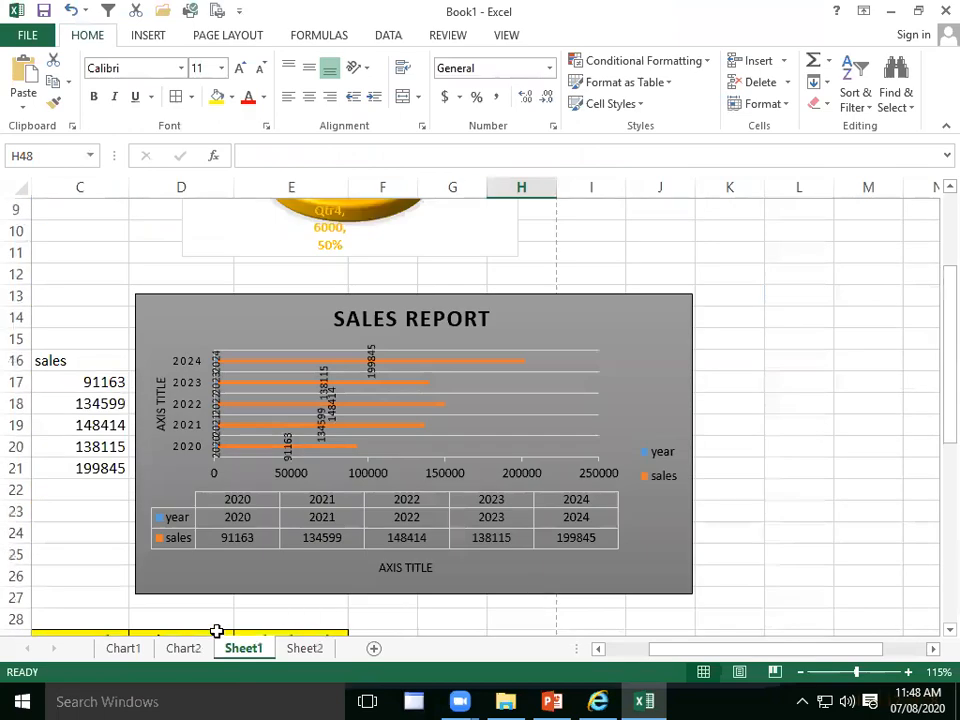
pyautogui.click(186, 647)
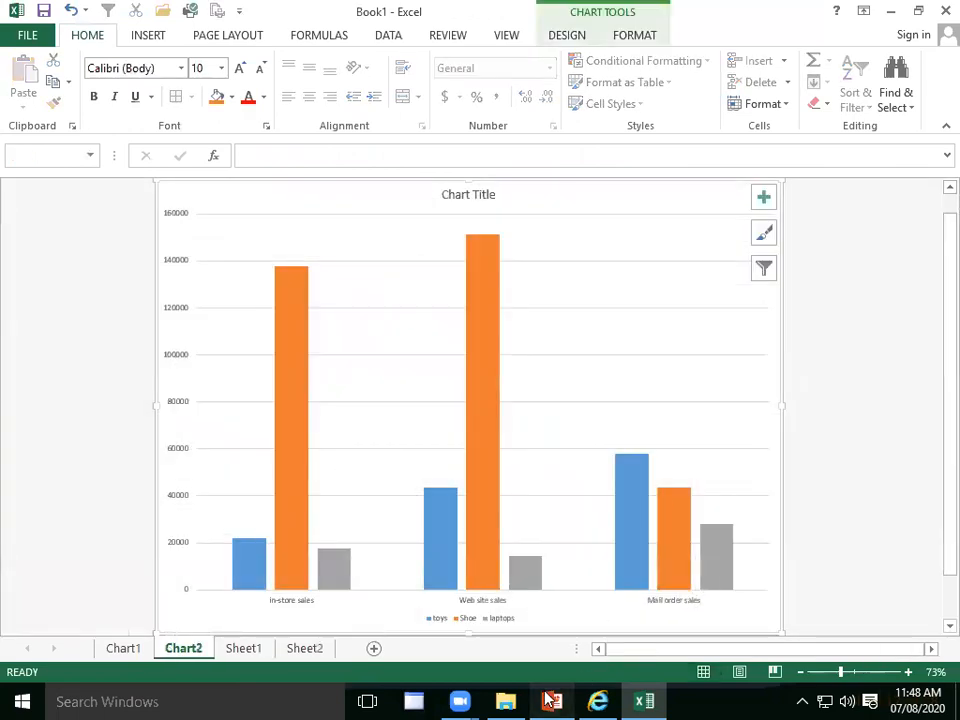
pyautogui.click(549, 699)
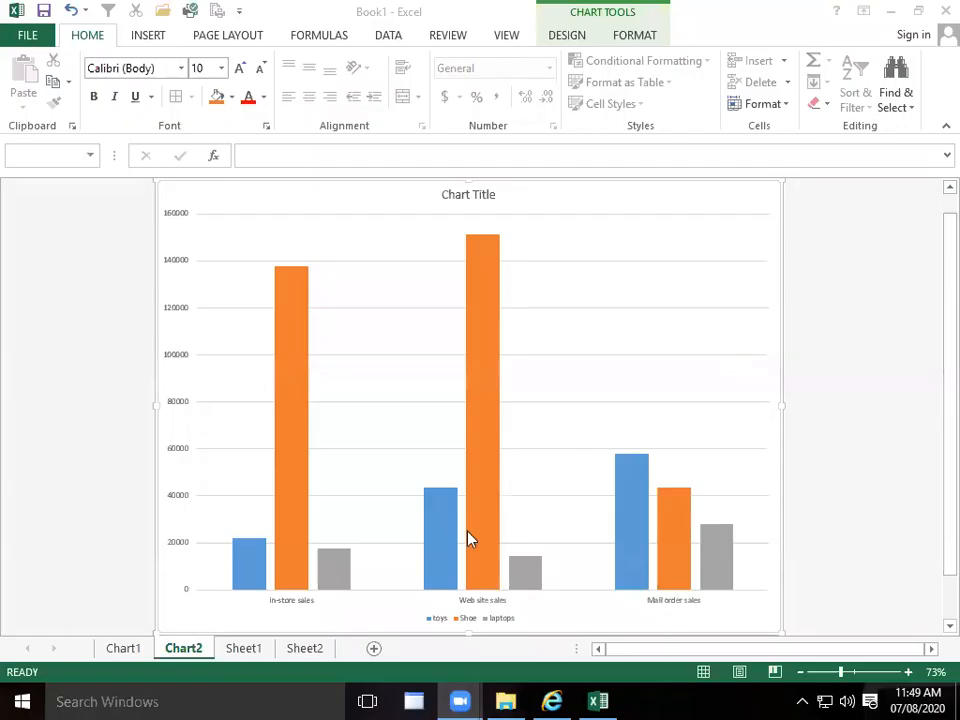
# - Return to Sheet1 and view the quarterly sales table with its pie chart at the start of the sheet
pyautogui.click(239, 647)
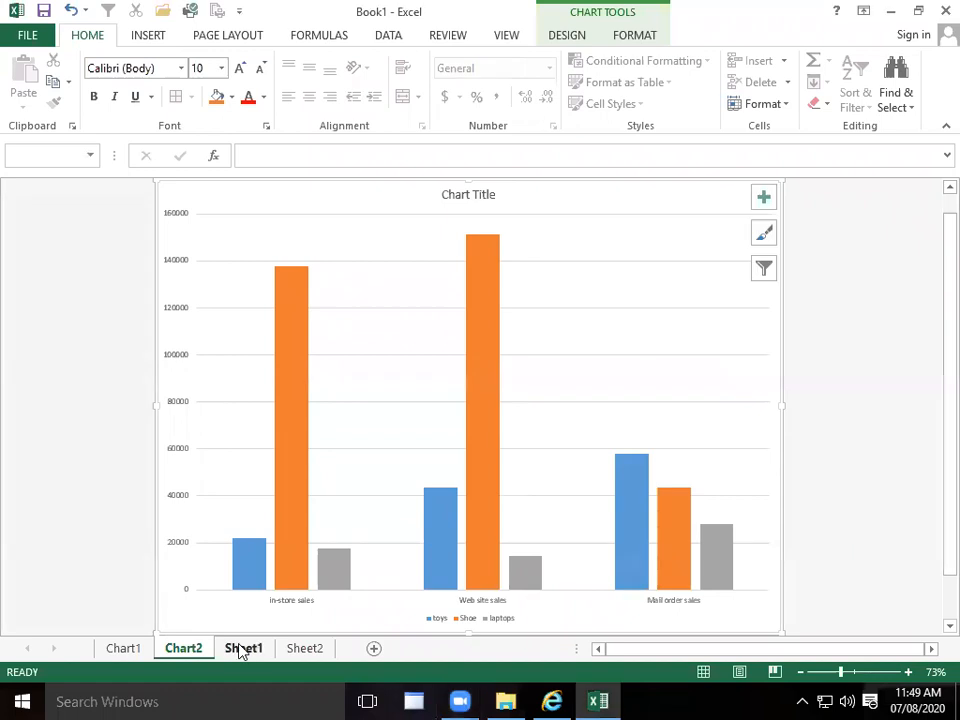
pyautogui.click(834, 387)
pyautogui.click(255, 652)
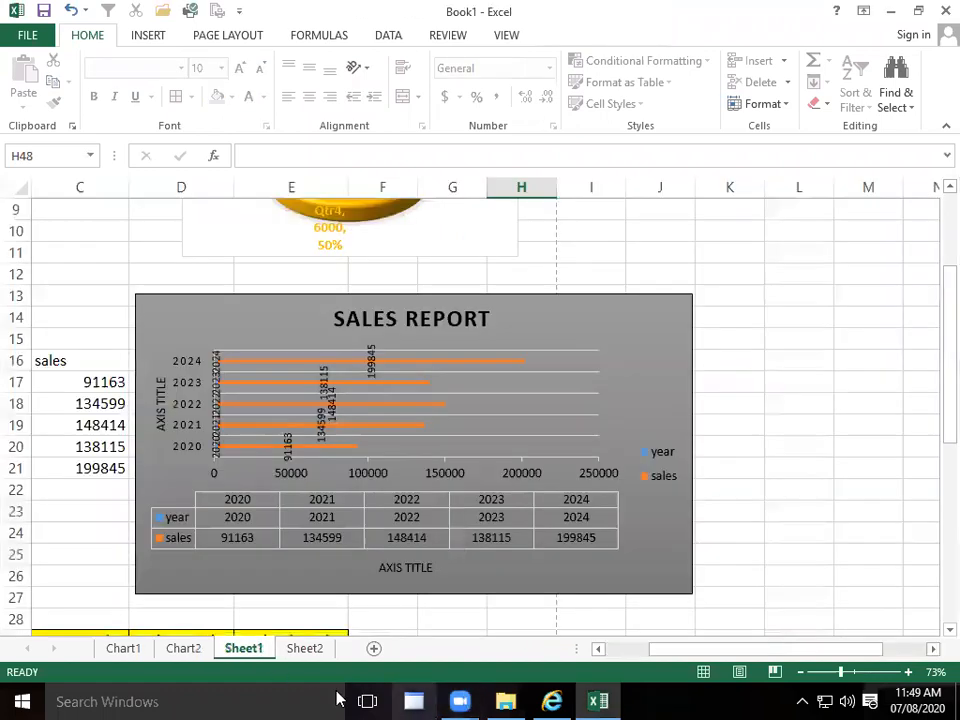
pyautogui.click(716, 255)
pyautogui.scroll(3, 716, 255)
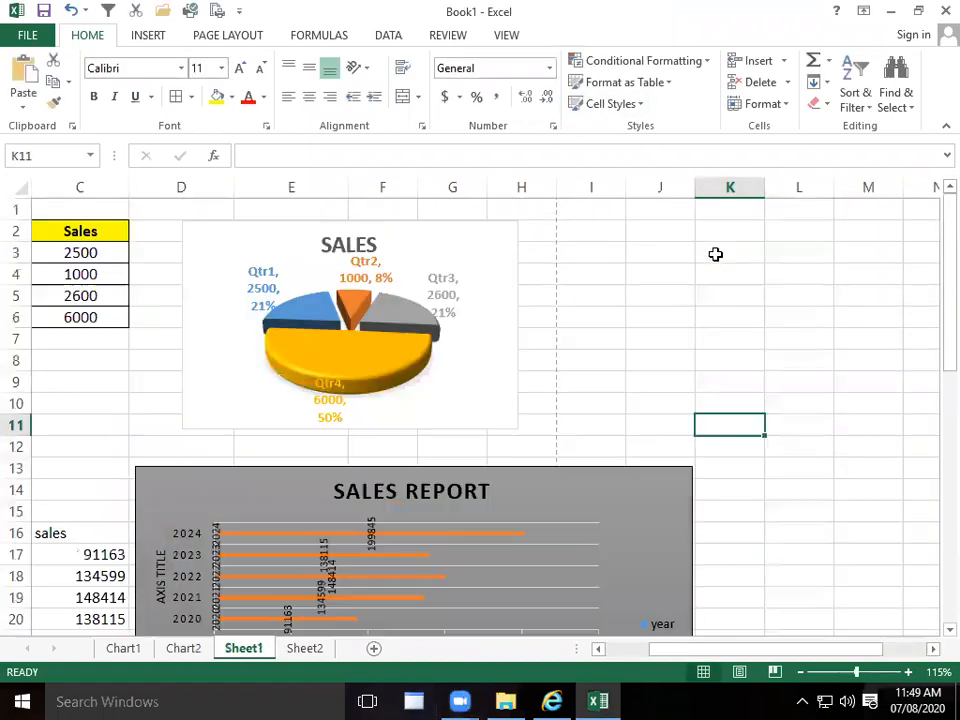
pyautogui.moveTo(679, 648); pyautogui.dragTo(525, 652)
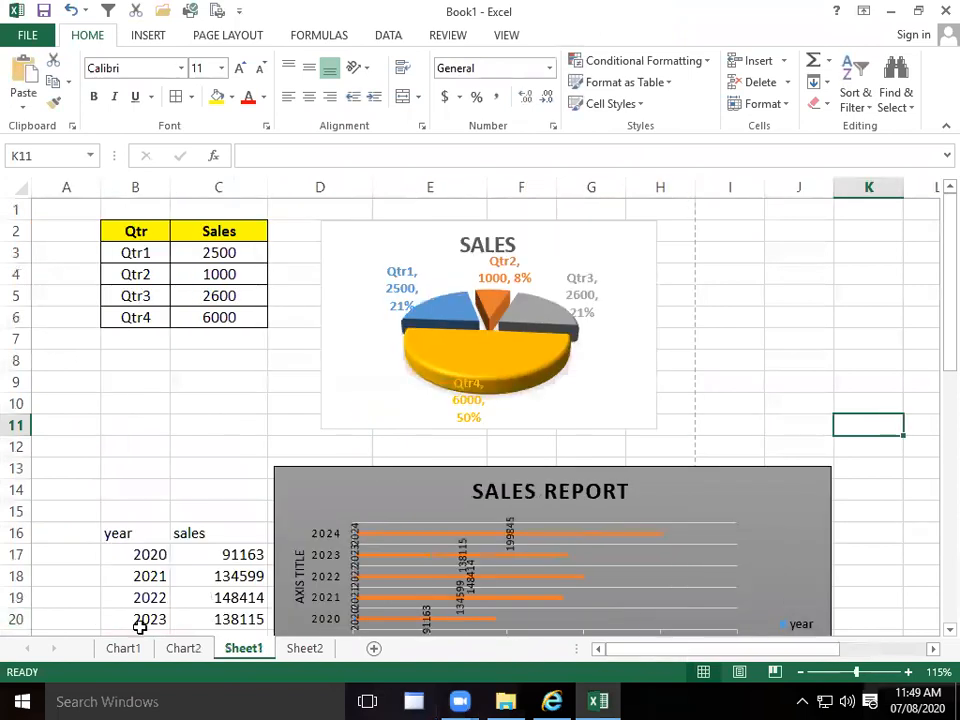
pyautogui.click(205, 383)
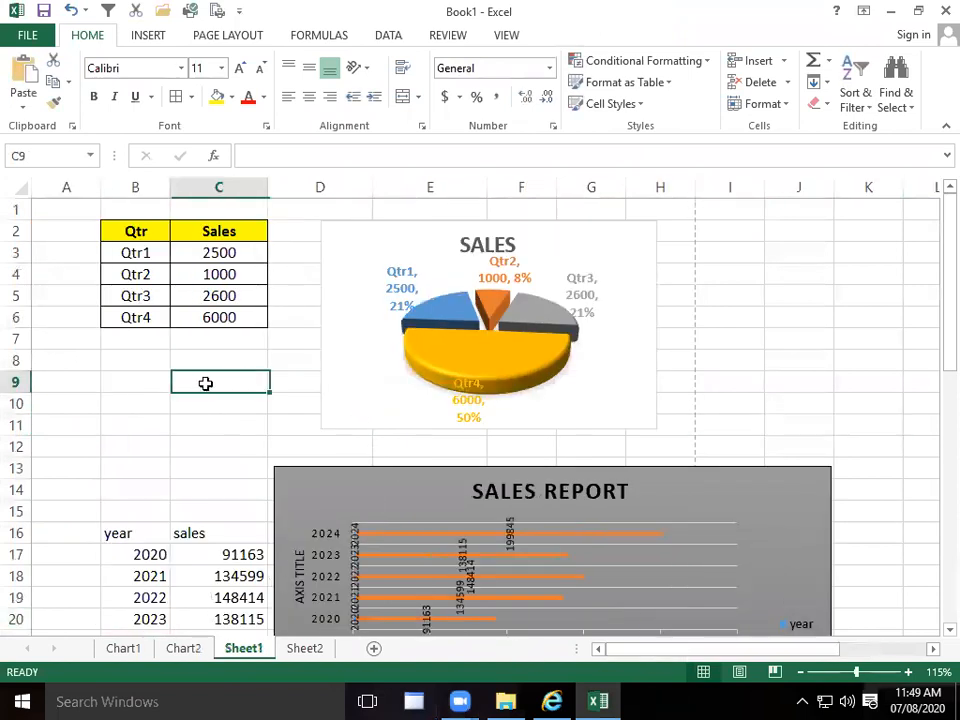
pyautogui.click(506, 702)
pyautogui.click(516, 538)
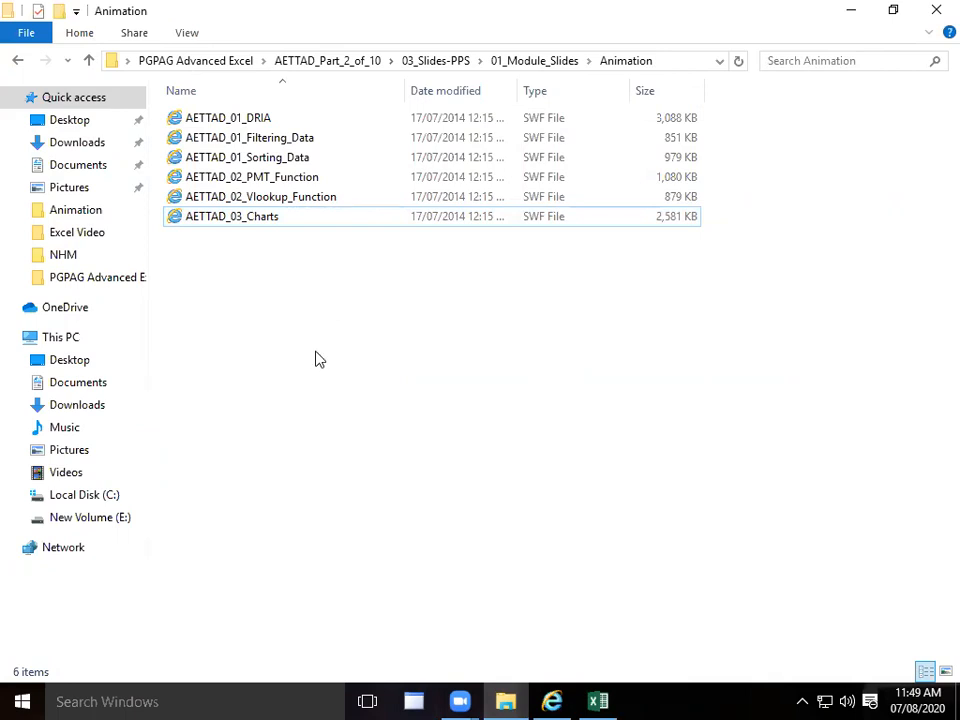
pyautogui.click(850, 10)
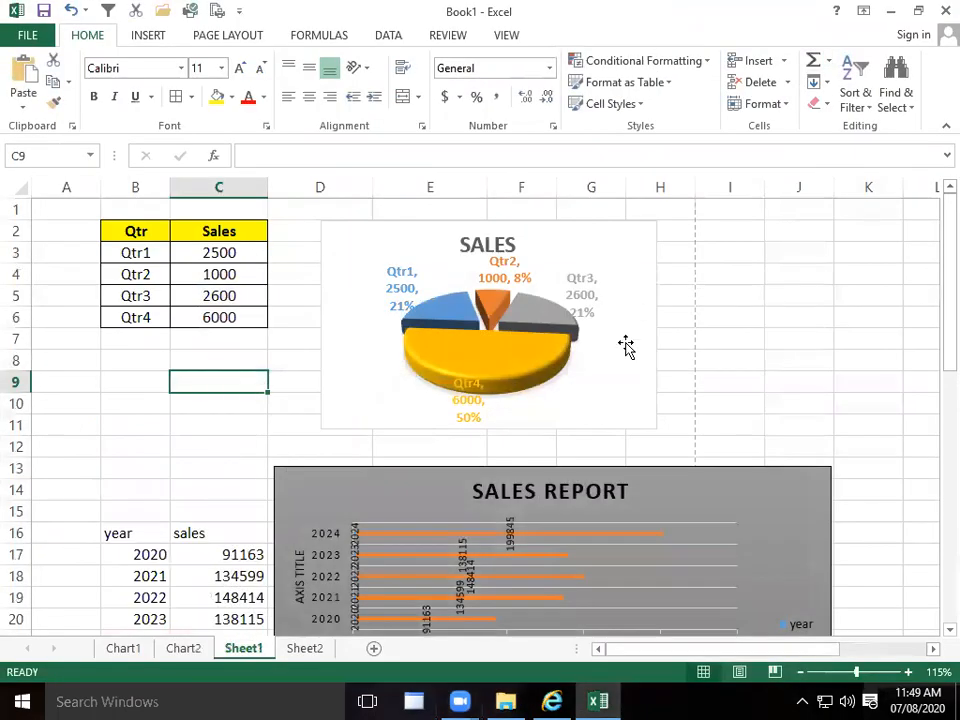
pyautogui.click(726, 294)
pyautogui.click(146, 40)
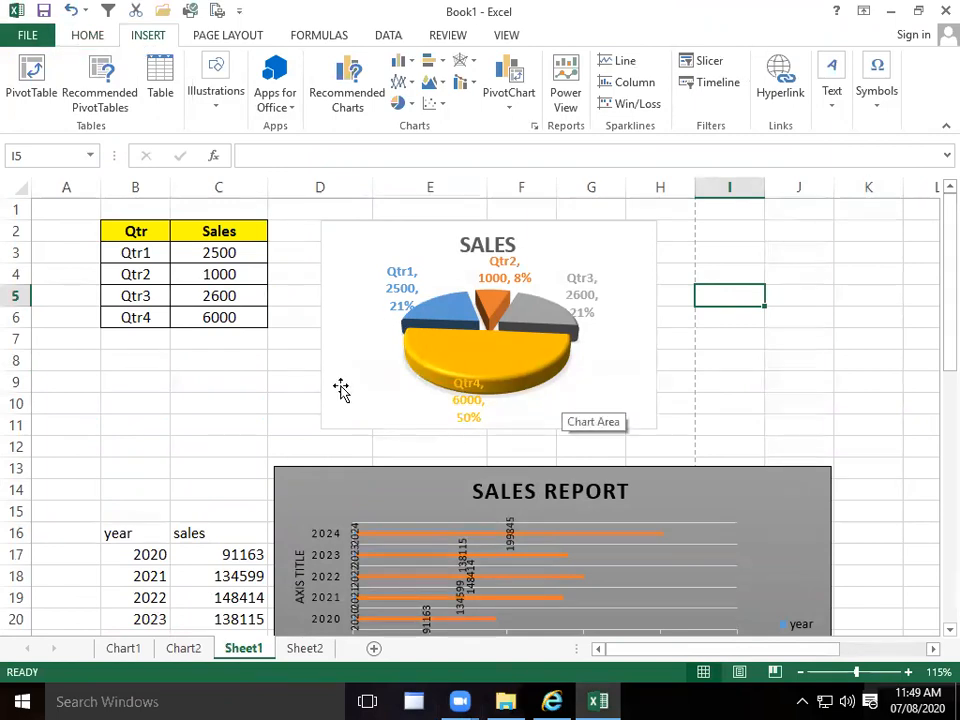
pyautogui.click(214, 443)
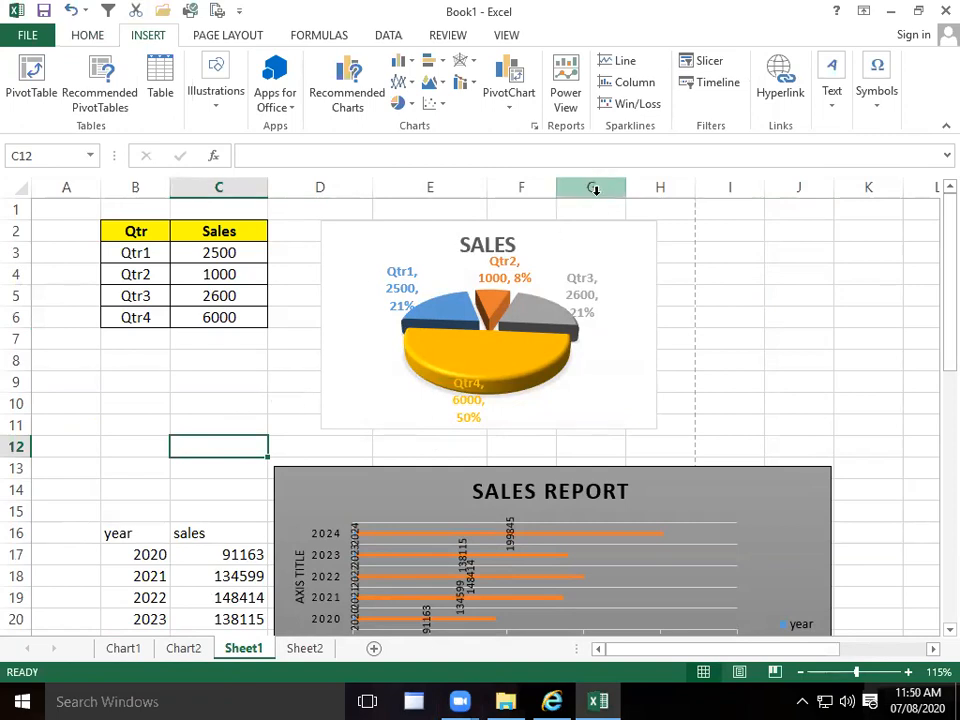
# - Switch to File Explorer and go back from the Animation folder to the PGPAG Advanced Excel folder
pyautogui.click(505, 701)
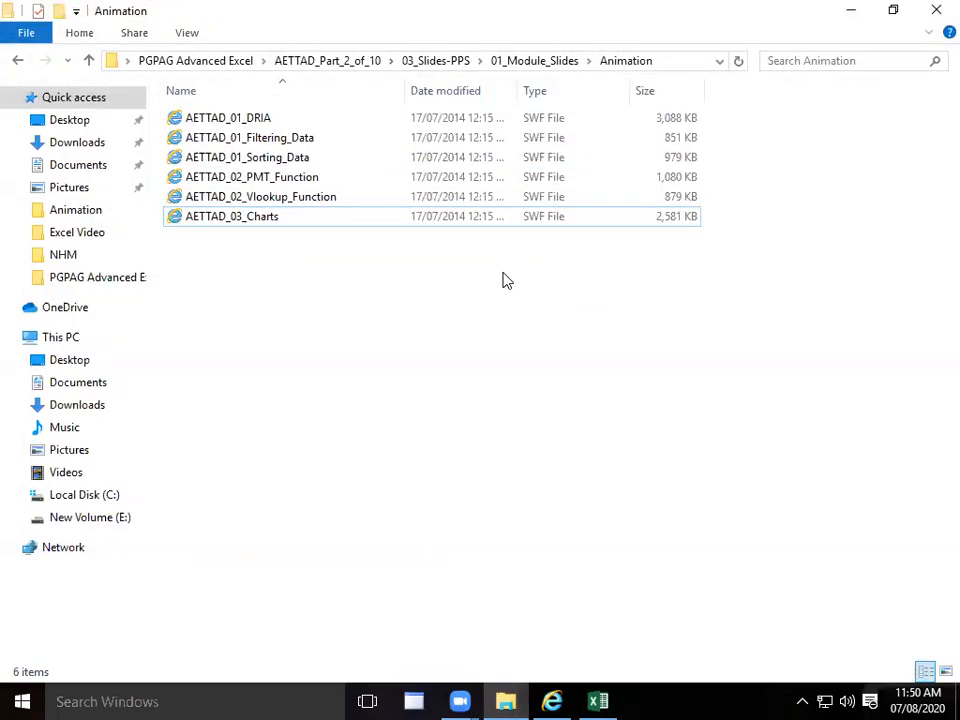
pyautogui.click(18, 62)
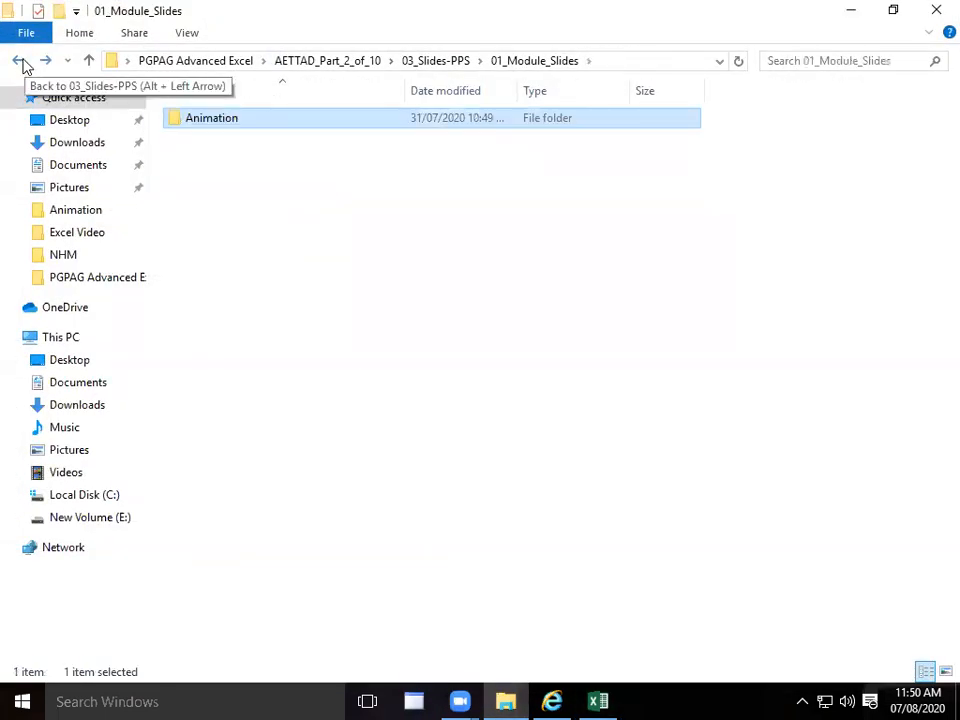
pyautogui.click(19, 62)
pyautogui.hotkey('alt', 'f')
pyautogui.press('Escape')
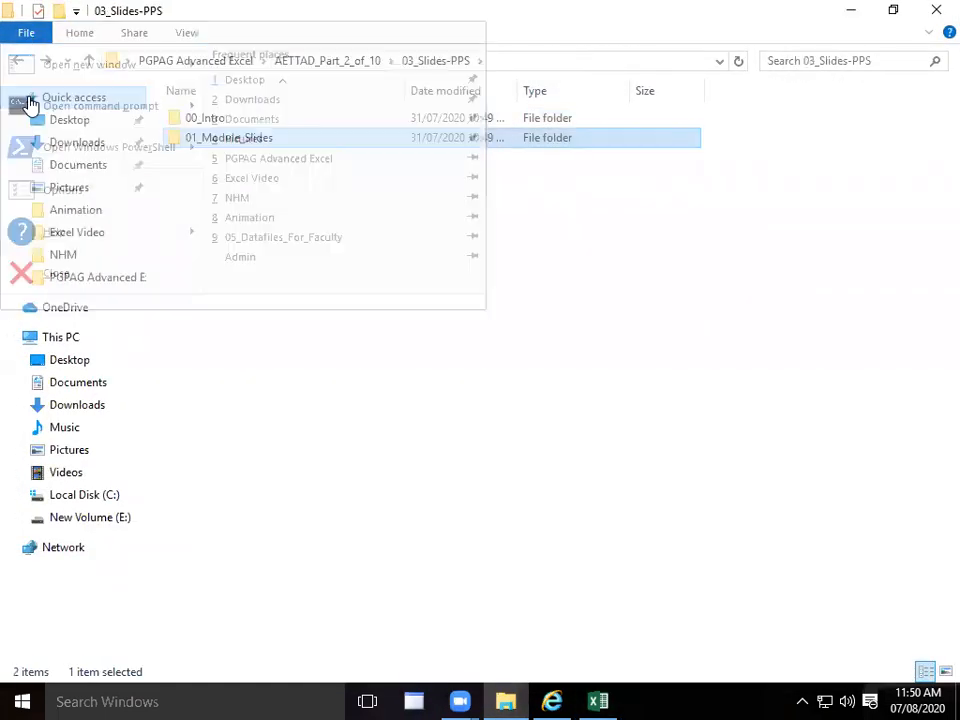
pyautogui.click(21, 63)
pyautogui.click(21, 63)
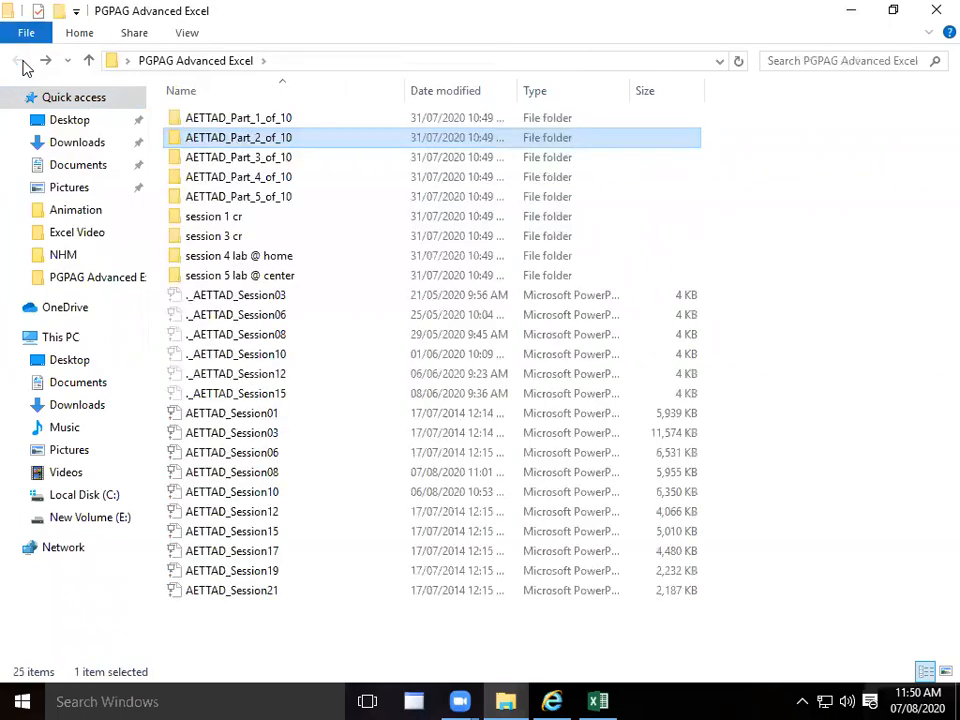
pyautogui.click(302, 651)
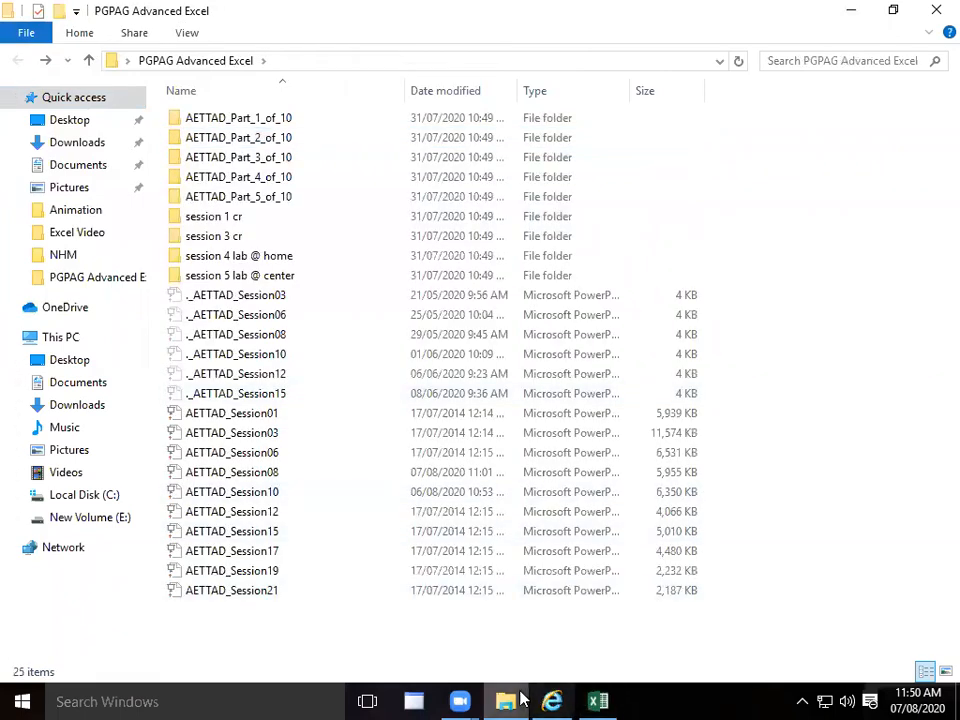
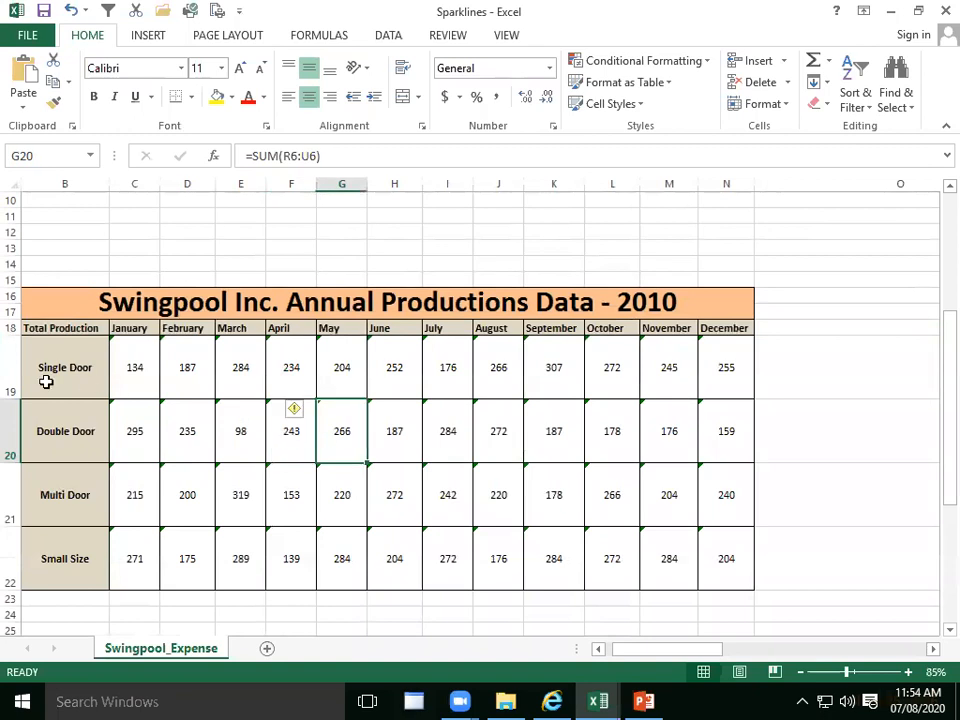
# - Add the heading Sparkline in cell O18, beside December in the Annual Productions Data table
pyautogui.moveTo(129, 364); pyautogui.dragTo(725, 570)
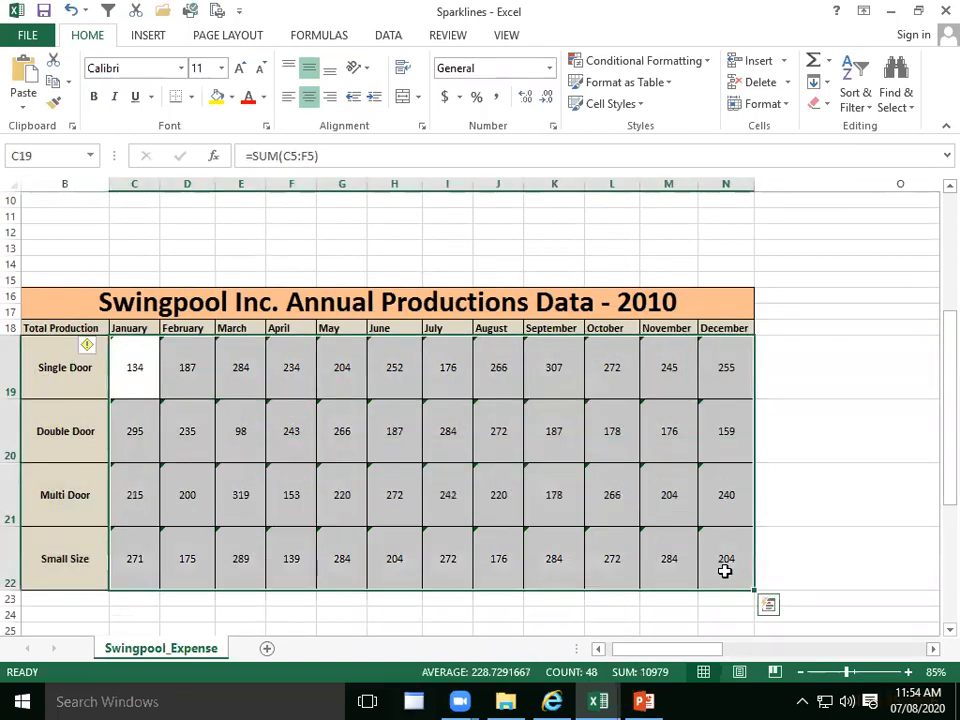
pyautogui.click(829, 322)
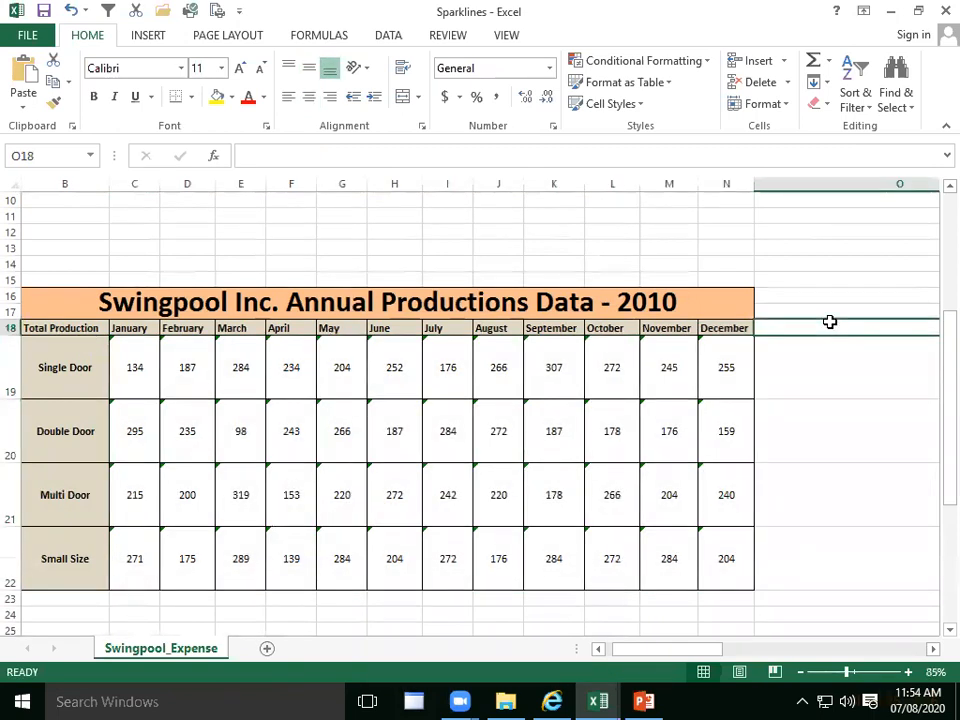
pyautogui.write('Spark')
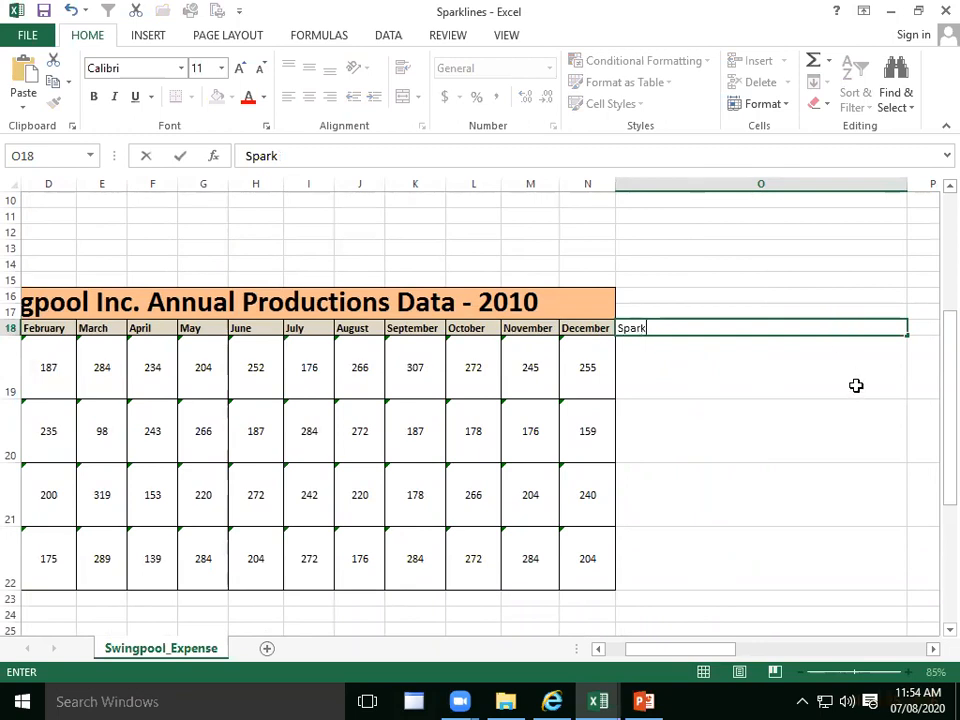
pyautogui.write('line')
# - Insert a line sparkline in cell O19 for the Single Door row, using the data range C19:N19
pyautogui.click(690, 364)
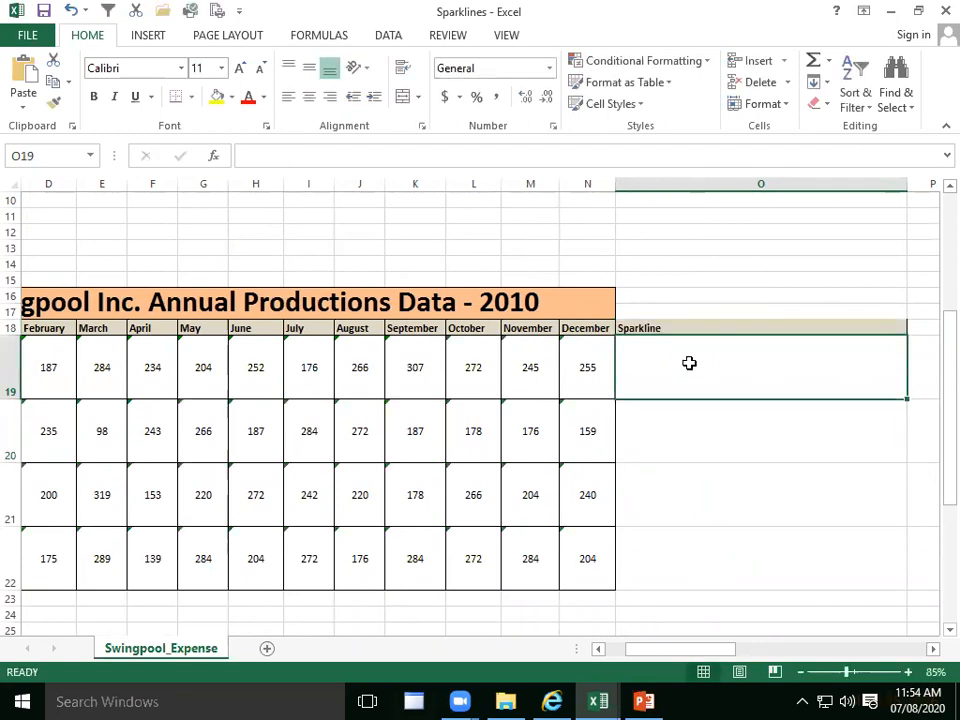
pyautogui.click(146, 37)
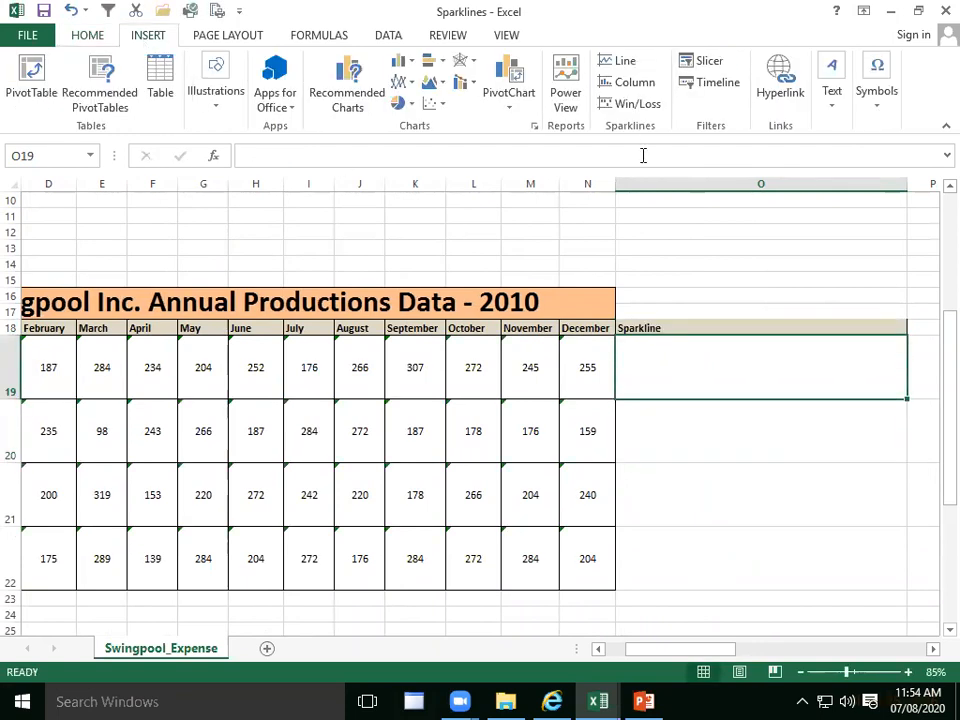
pyautogui.click(625, 70)
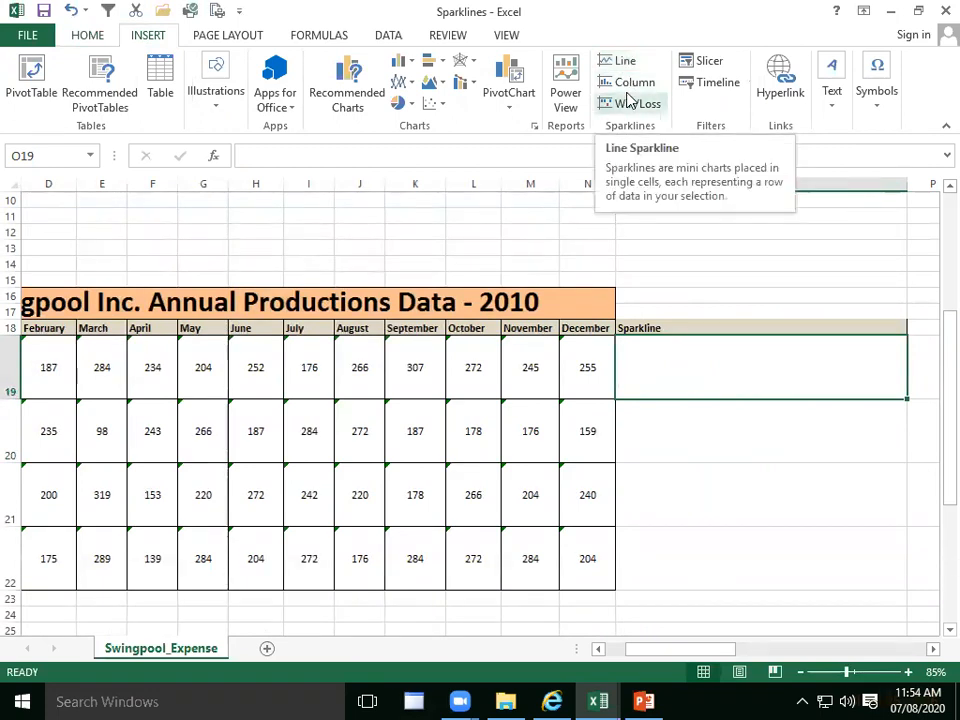
pyautogui.click(622, 68)
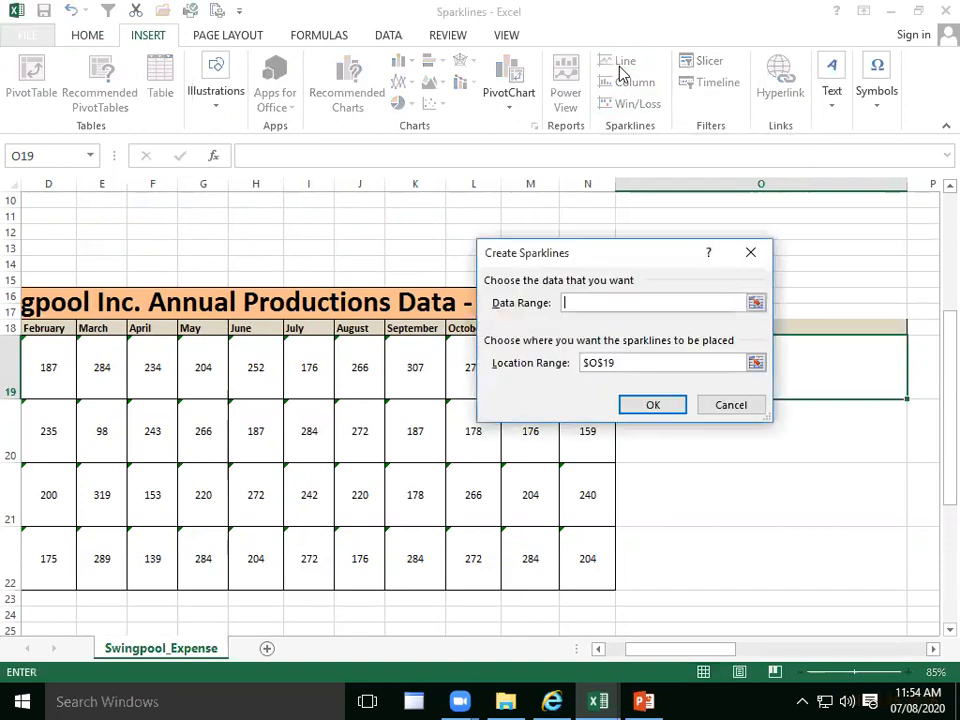
pyautogui.moveTo(583, 258); pyautogui.dragTo(642, 268)
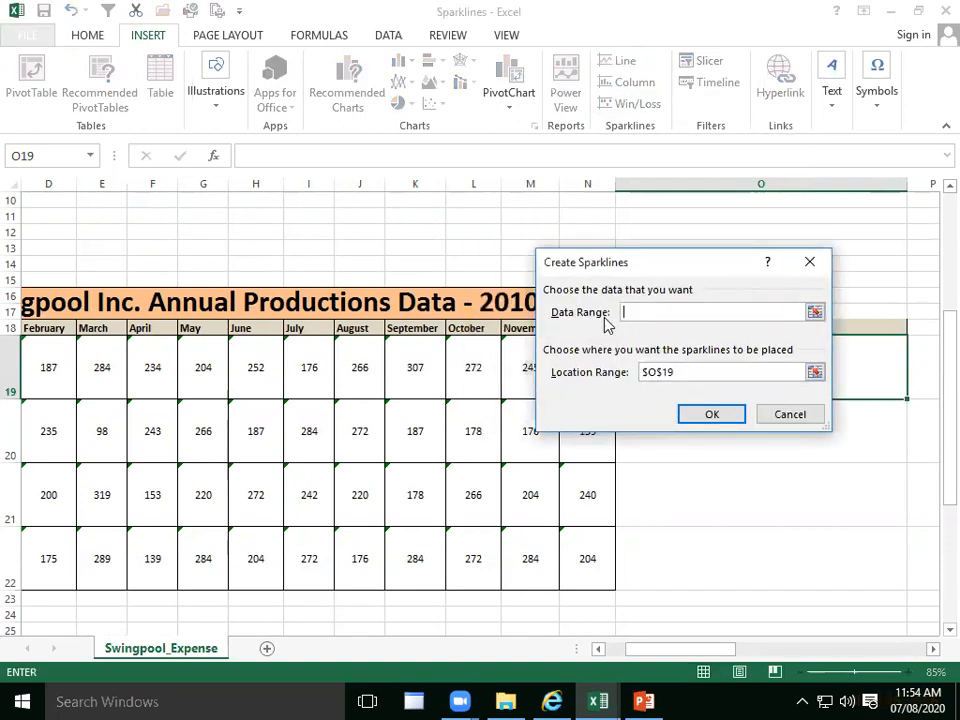
pyautogui.moveTo(618, 648); pyautogui.dragTo(595, 648)
pyautogui.moveTo(165, 365); pyautogui.dragTo(784, 377)
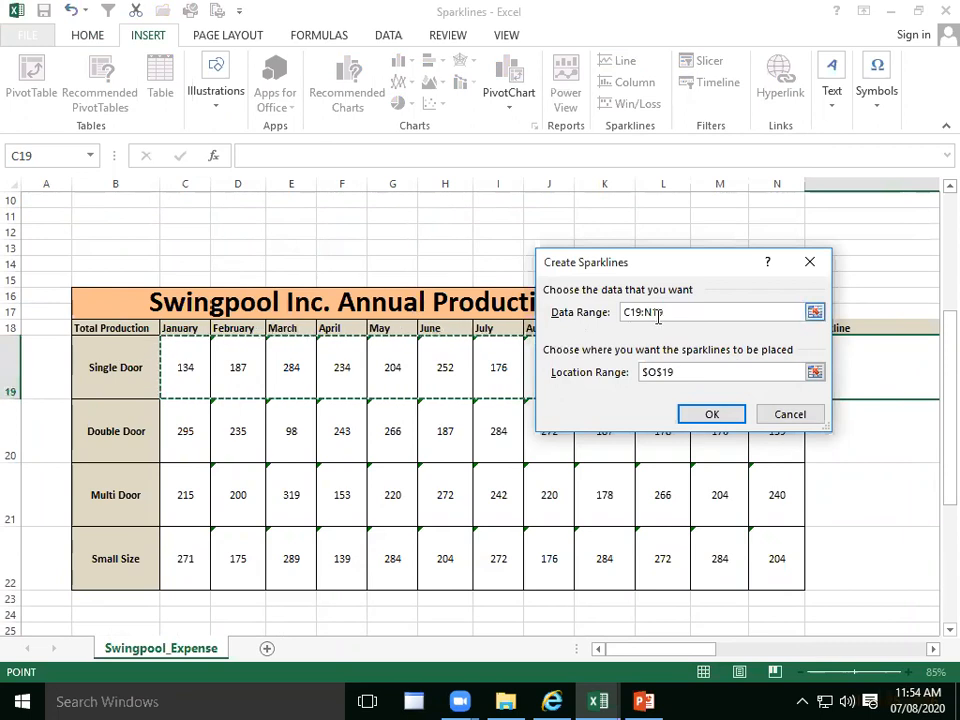
pyautogui.moveTo(688, 285); pyautogui.dragTo(435, 420)
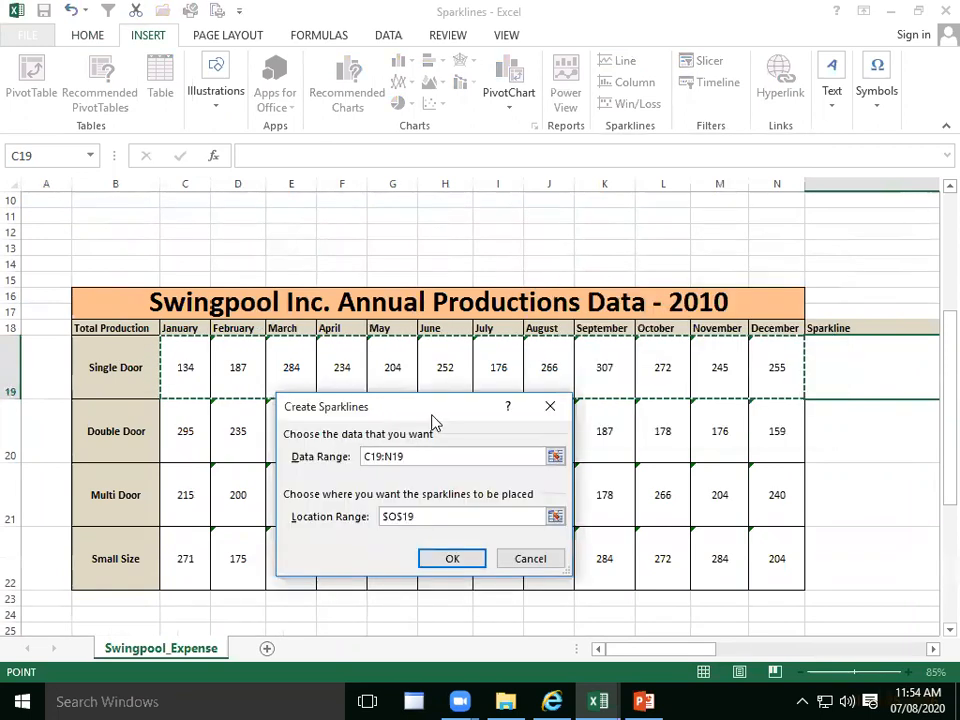
pyautogui.click(452, 559)
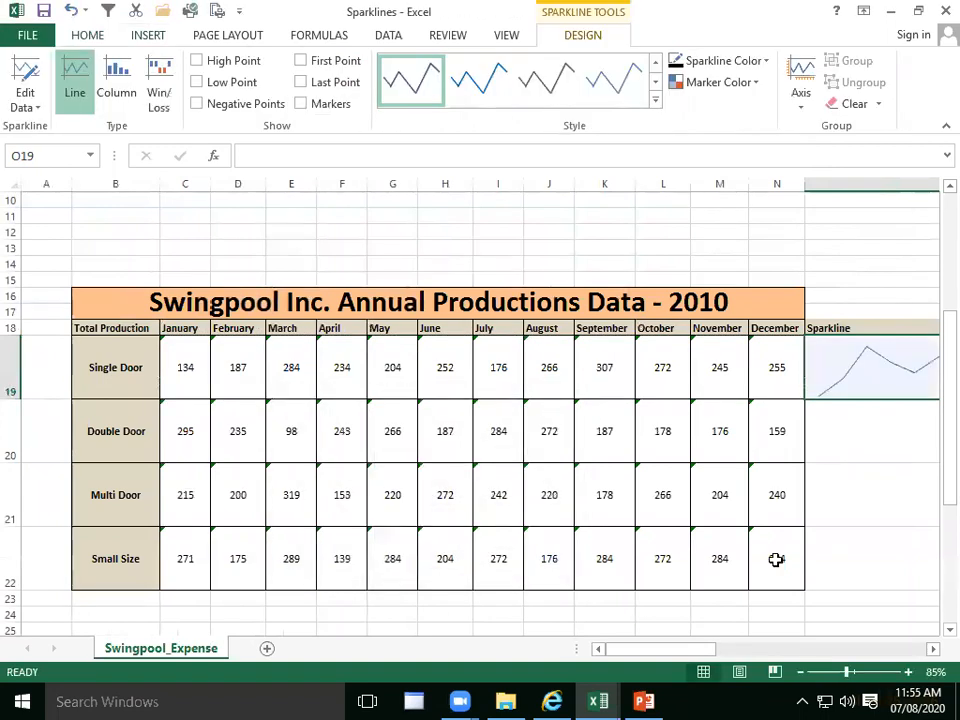
# - Fill the sparkline from O19 down to O22 for the Double Door, Multi Door and Small Size rows
pyautogui.click(933, 649)
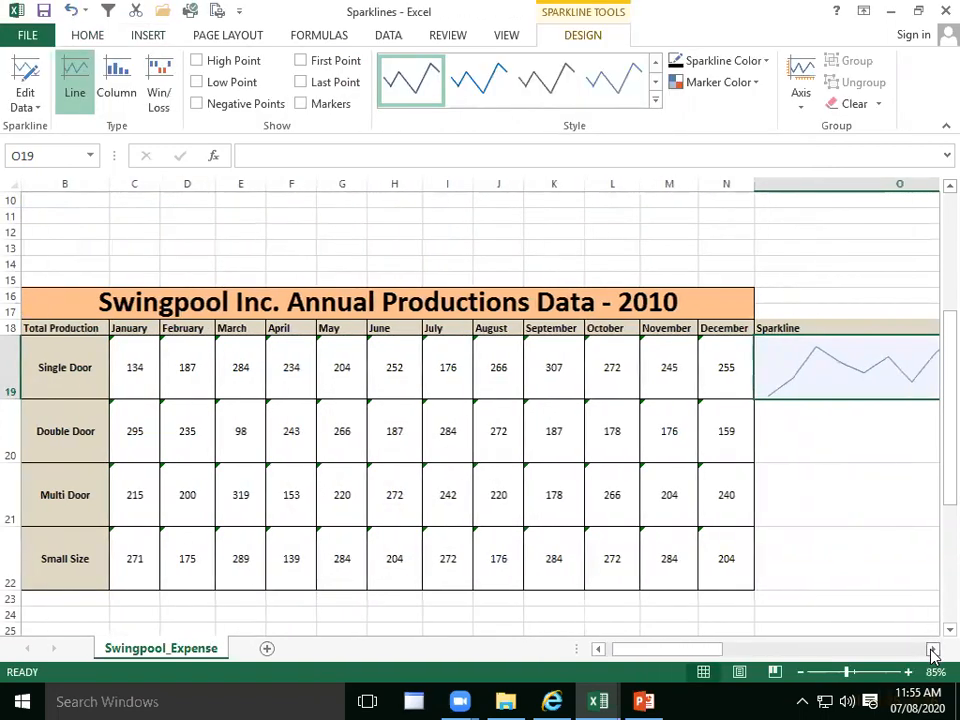
pyautogui.click(933, 649)
pyautogui.click(933, 649)
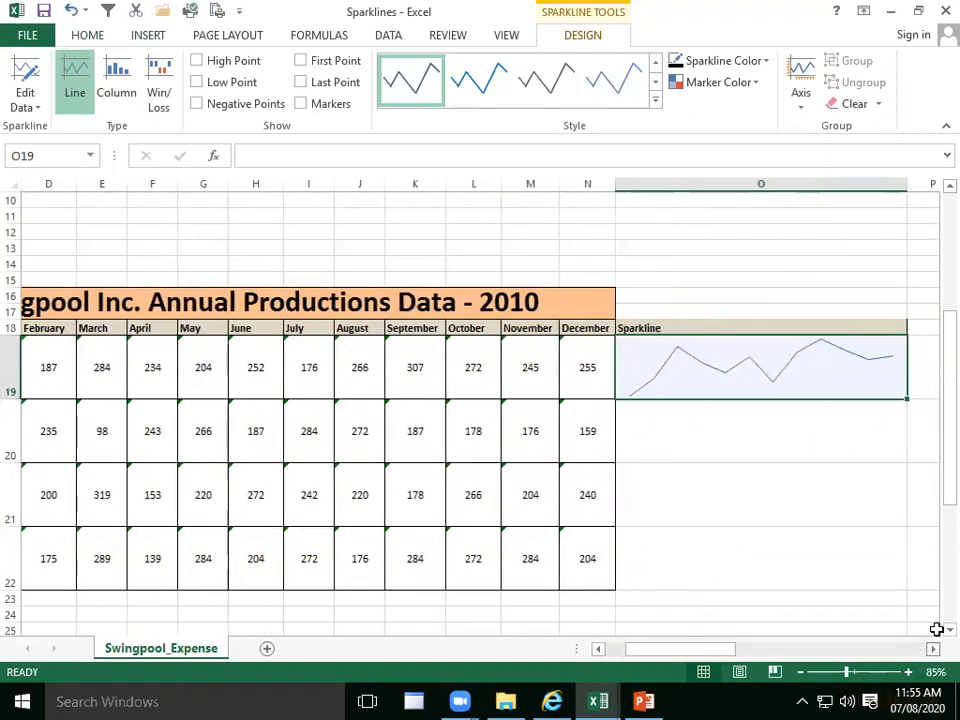
pyautogui.moveTo(908, 399); pyautogui.dragTo(907, 588)
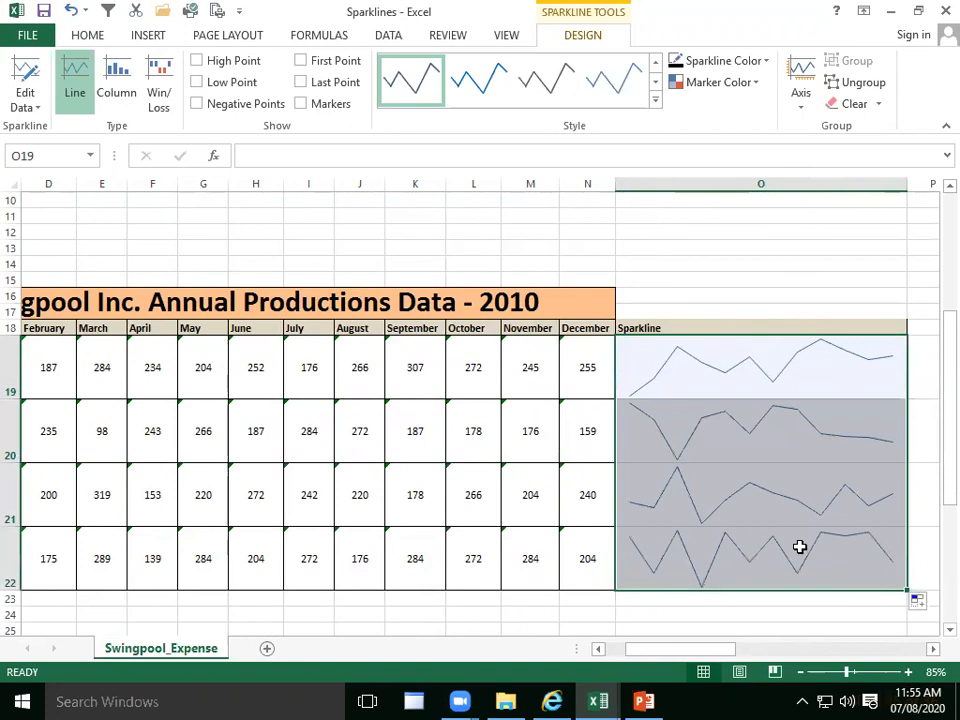
pyautogui.click(469, 624)
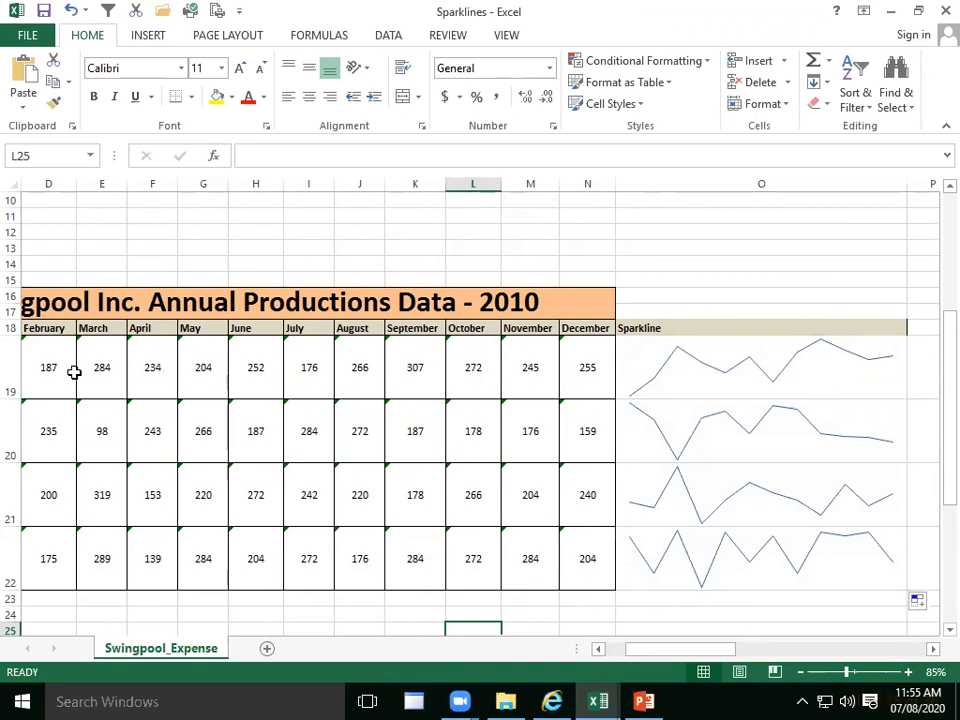
# - Show markers on the line sparklines in O19:O22 and check them at a larger zoom
pyautogui.click(728, 380)
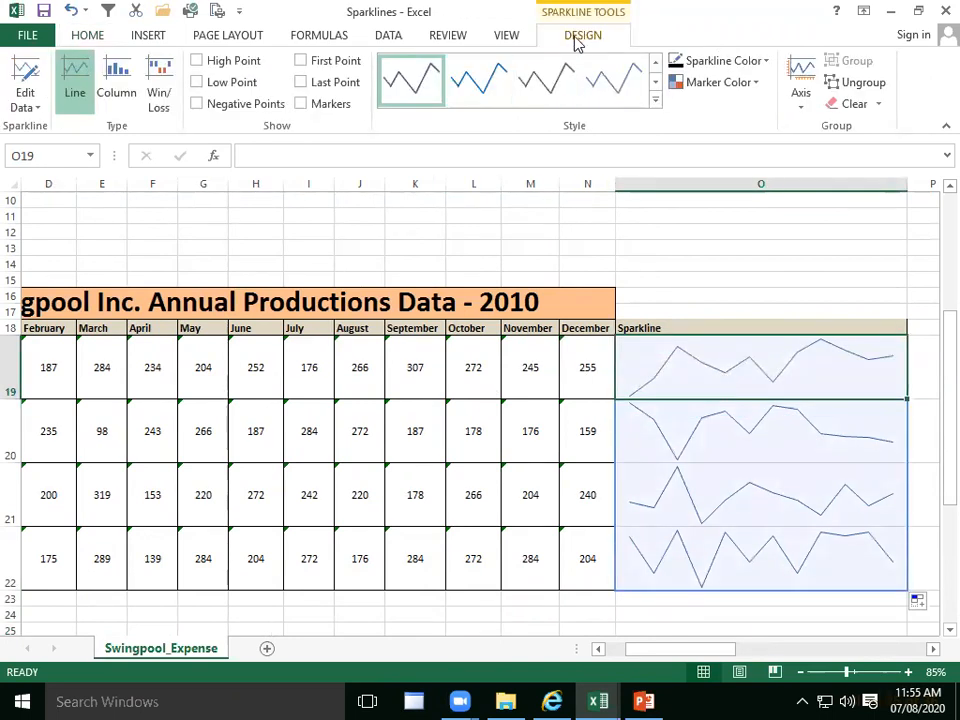
pyautogui.click(302, 104)
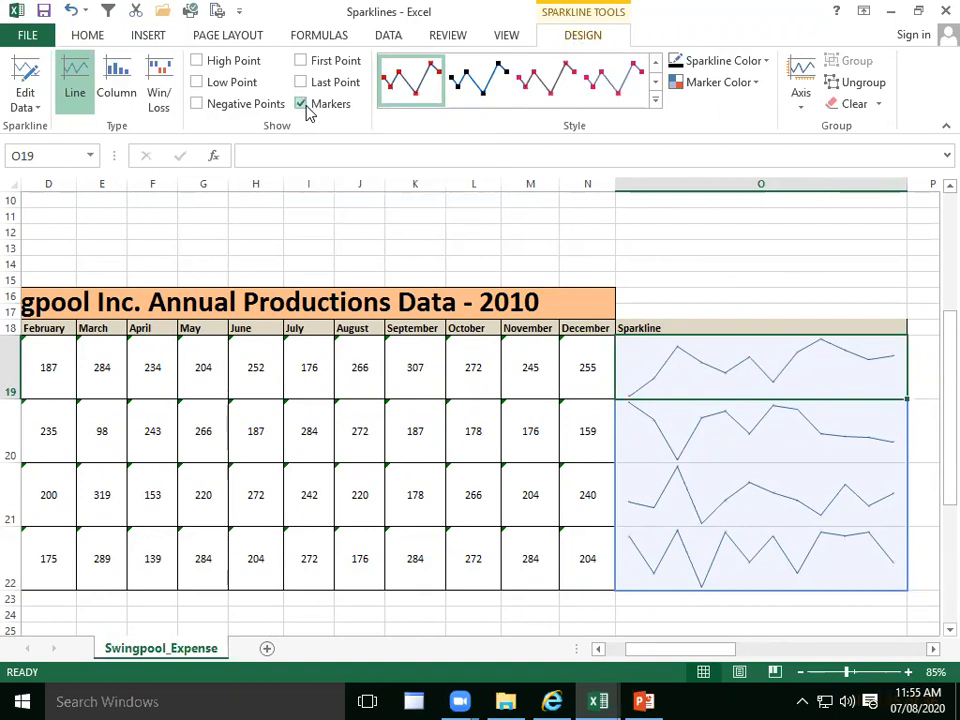
pyautogui.click(680, 412)
pyautogui.click(780, 232)
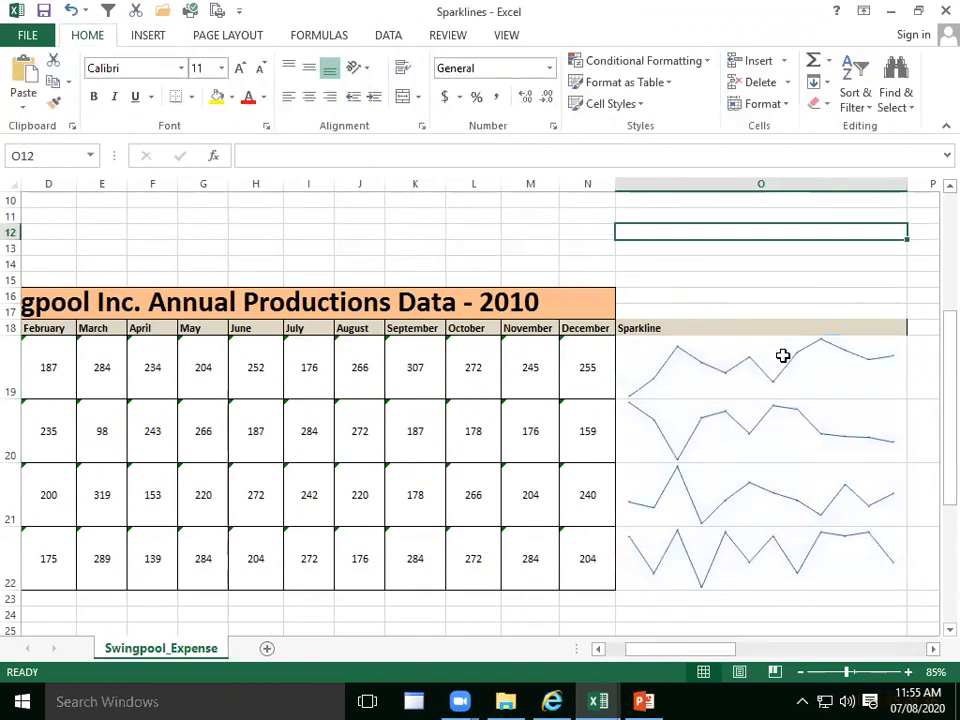
pyautogui.keyDown('ctrl'); pyautogui.scroll(2, 782, 355); pyautogui.keyUp('ctrl')
pyautogui.scroll(-2, 782, 355)
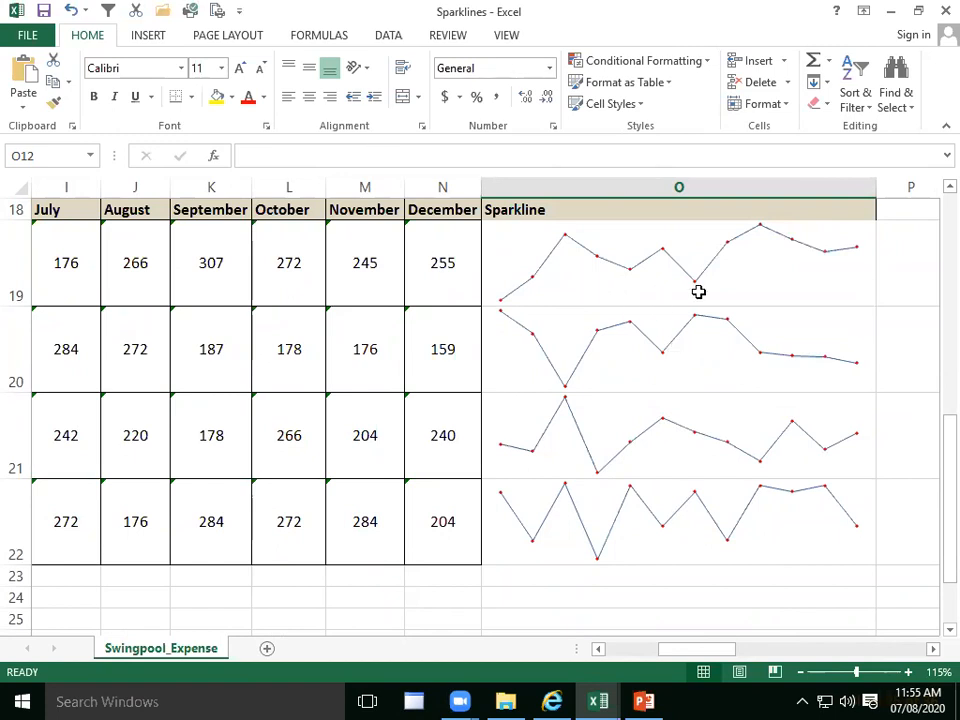
# - Turn off the sparkline markers and highlight only the high and low points in O19:O22
pyautogui.click(654, 231)
pyautogui.click(583, 35)
pyautogui.click(316, 106)
pyautogui.click(214, 82)
pyautogui.click(644, 603)
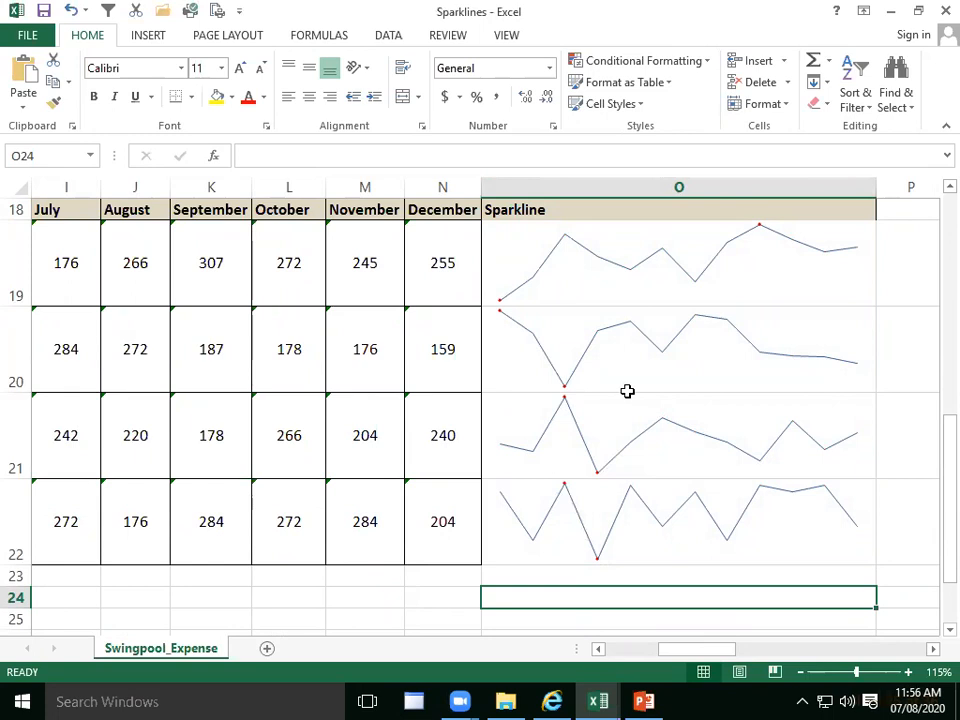
# - Convert the line sparklines in O19:O22 to column sparklines
pyautogui.click(711, 299)
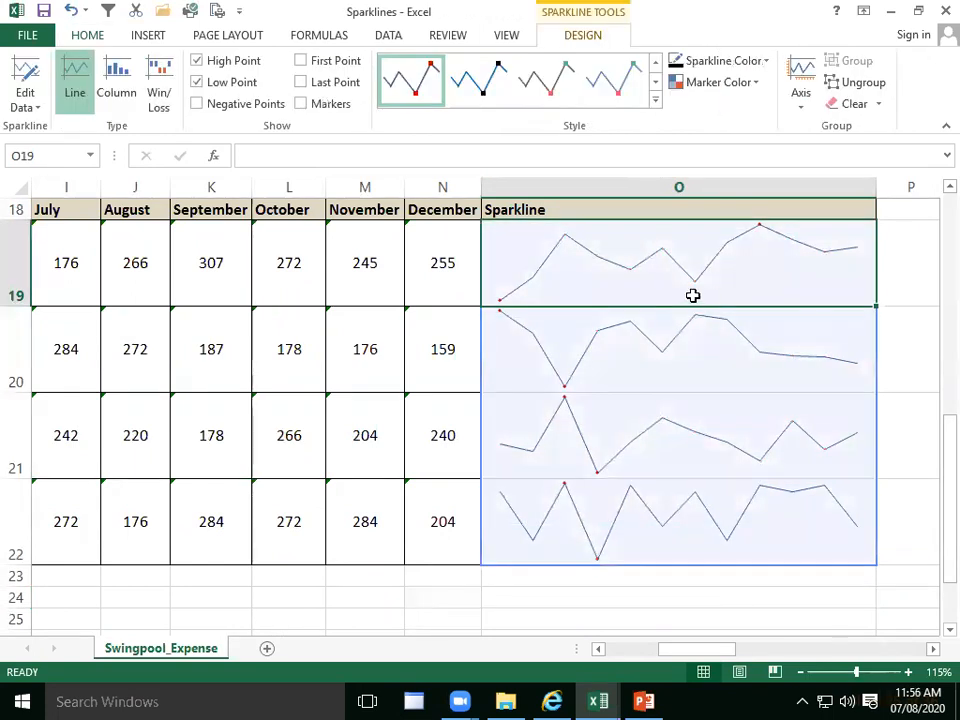
pyautogui.click(121, 93)
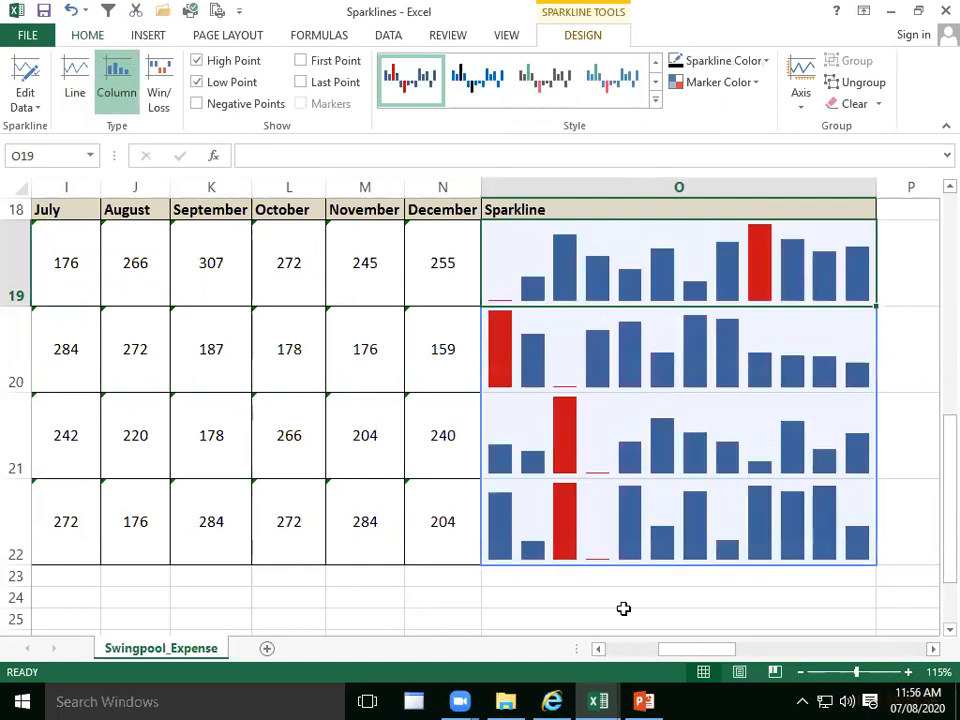
pyautogui.click(649, 590)
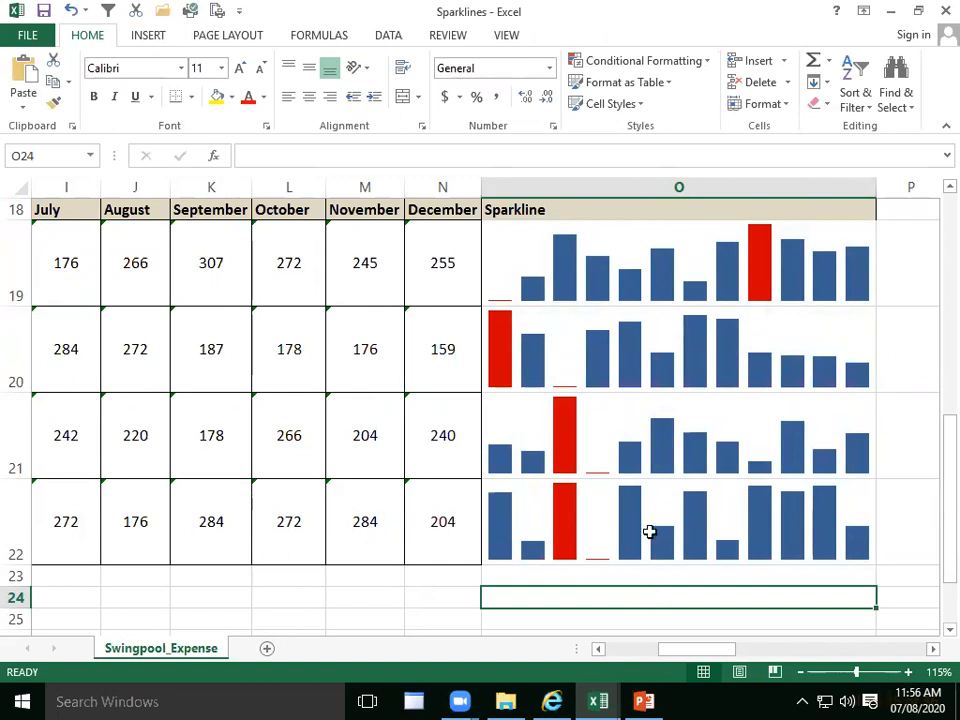
# - Examine the column sparklines for each product row and the weekly and expense tables above and below them
pyautogui.click(665, 550)
pyautogui.click(687, 443)
pyautogui.click(654, 328)
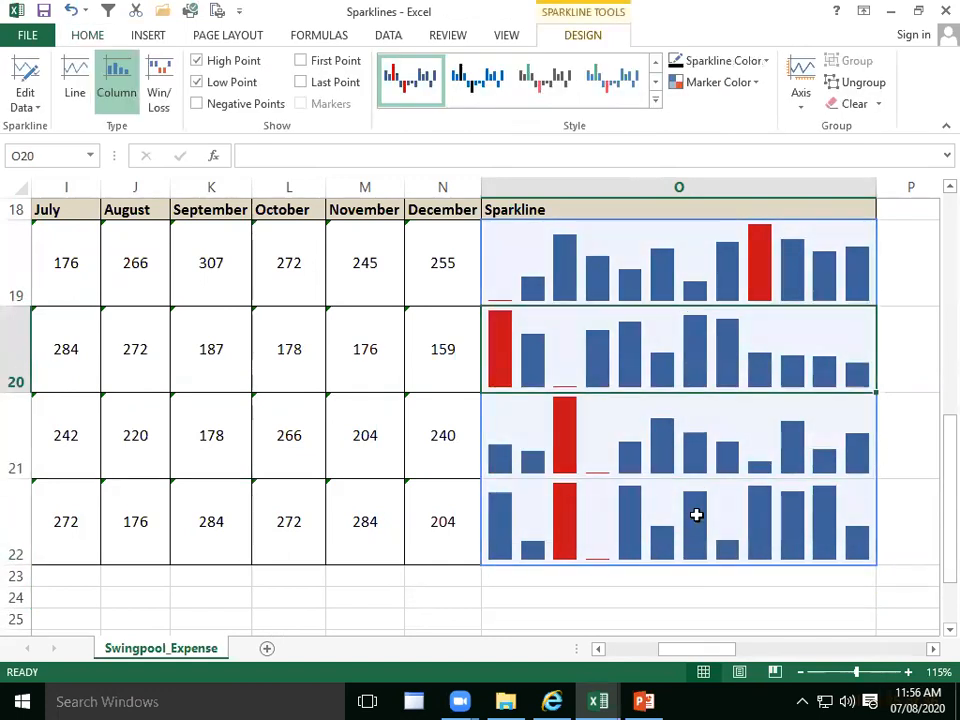
pyautogui.scroll(6, 696, 514)
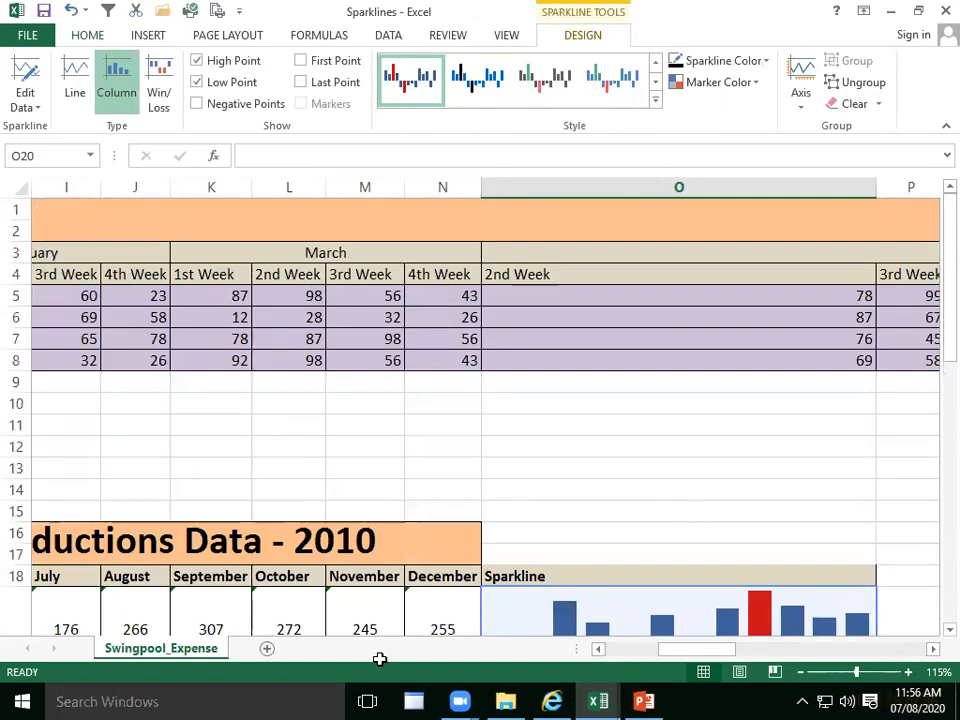
pyautogui.scroll(-7, 638, 461)
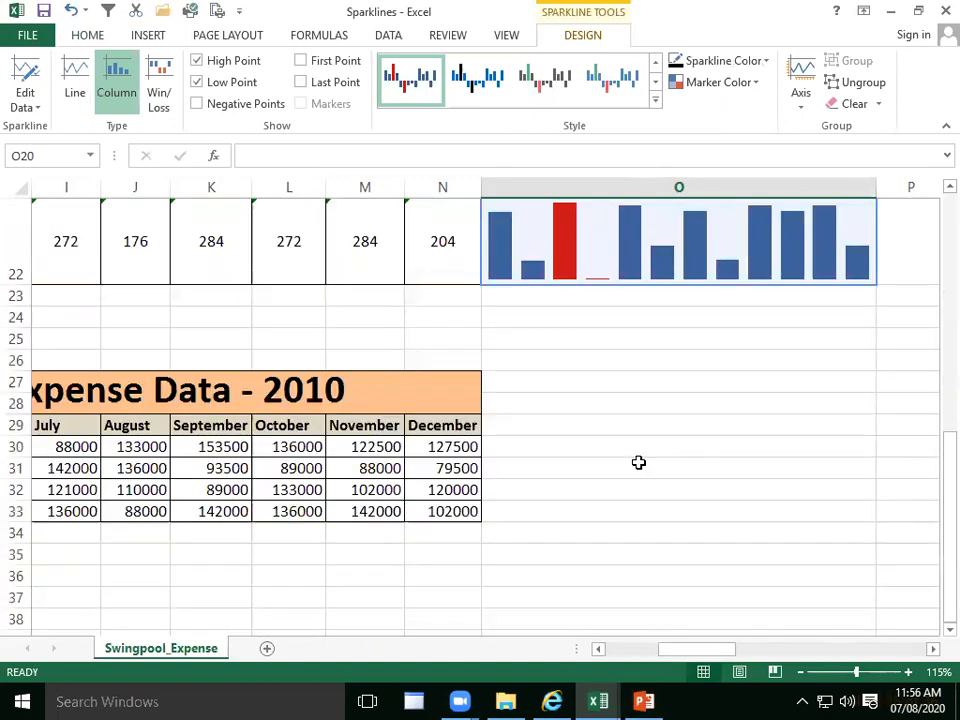
pyautogui.scroll(1, 638, 461)
pyautogui.scroll(1, 638, 462)
pyautogui.scroll(2, 638, 462)
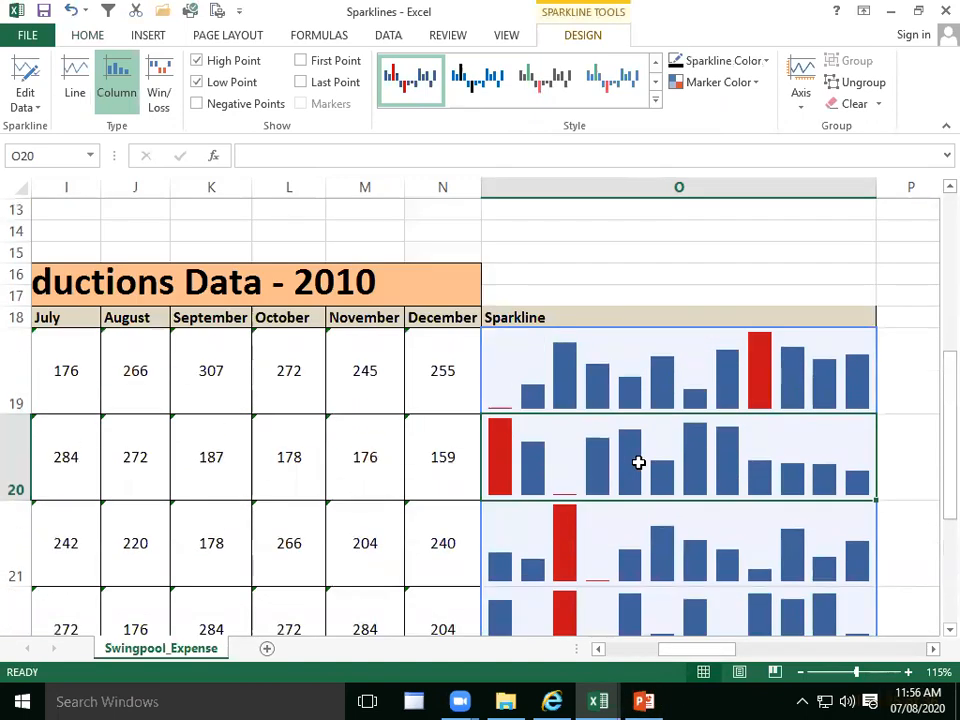
pyautogui.scroll(-1, 636, 461)
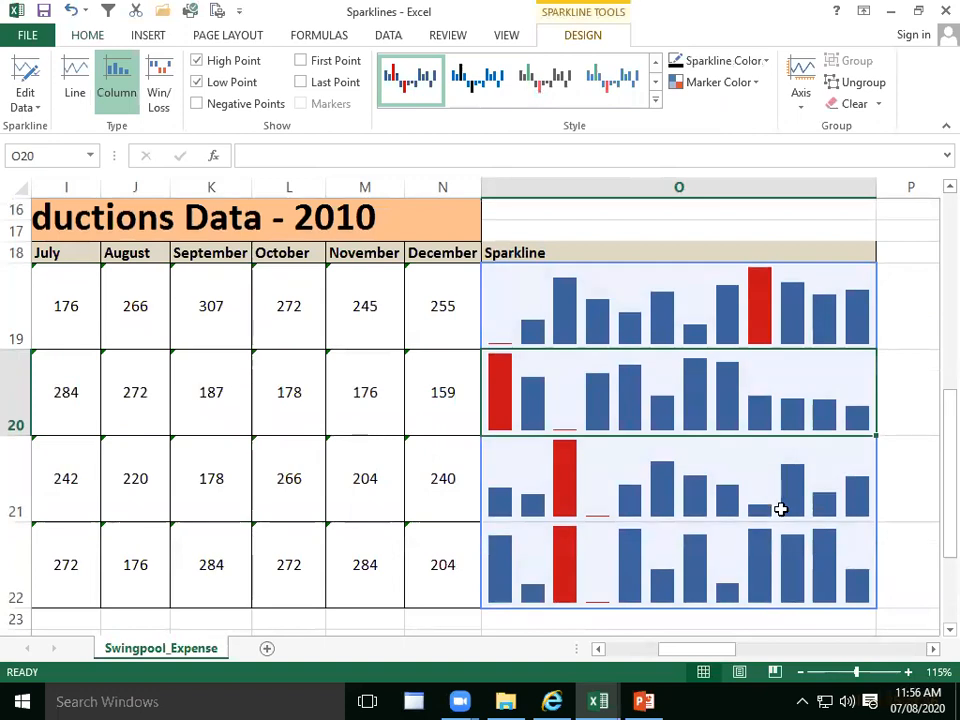
pyautogui.click(816, 315)
pyautogui.click(618, 474)
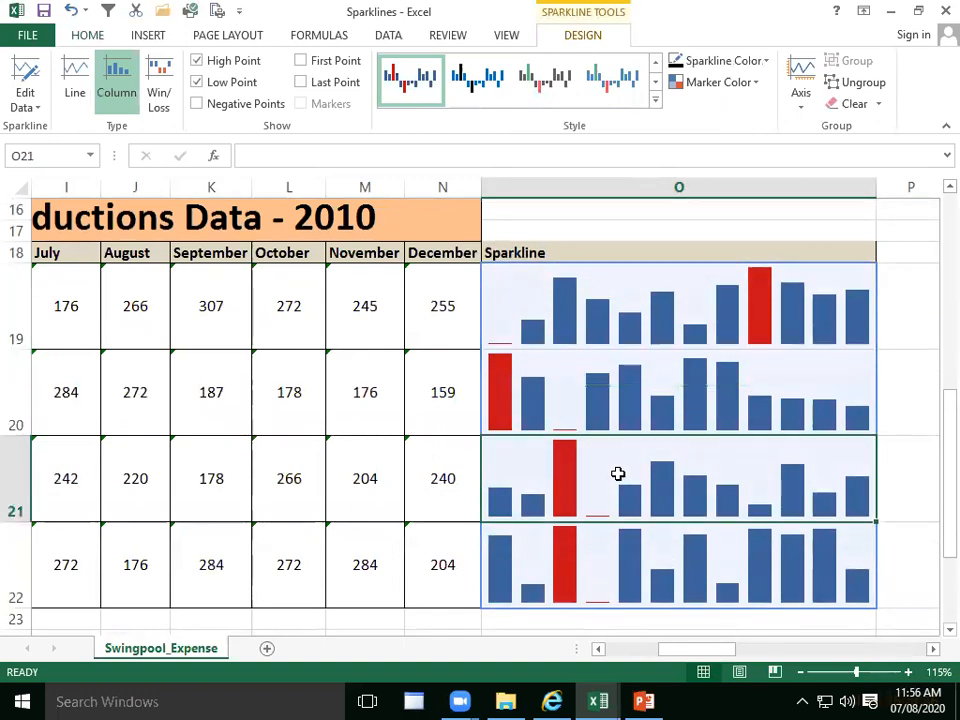
pyautogui.click(340, 387)
pyautogui.click(598, 370)
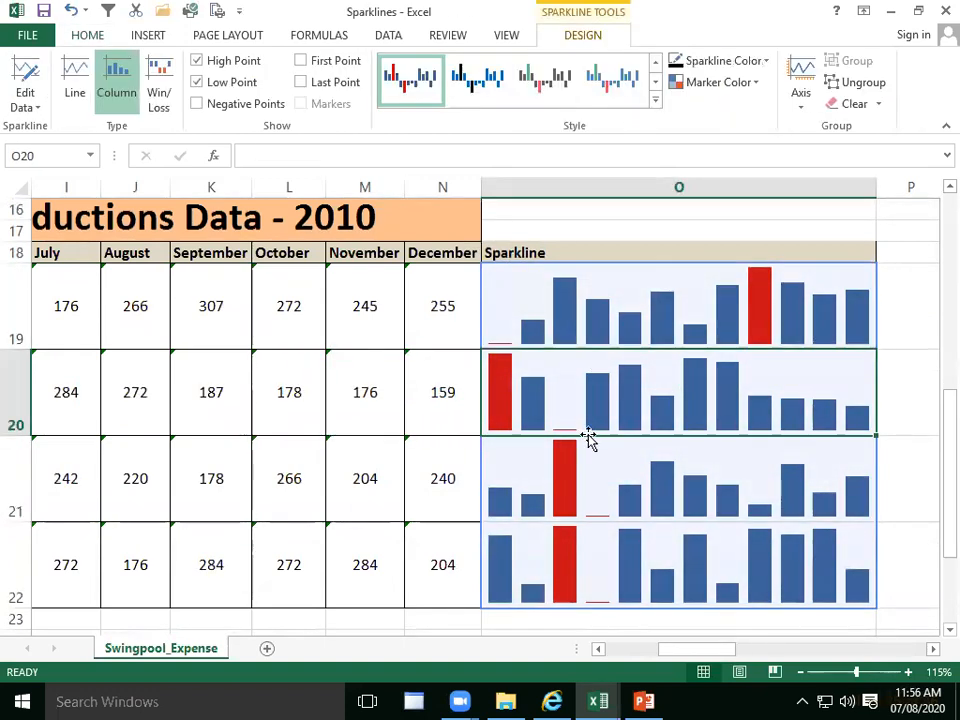
# - Replace the September production of Single Door in cell K19 with 200
pyautogui.click(188, 326)
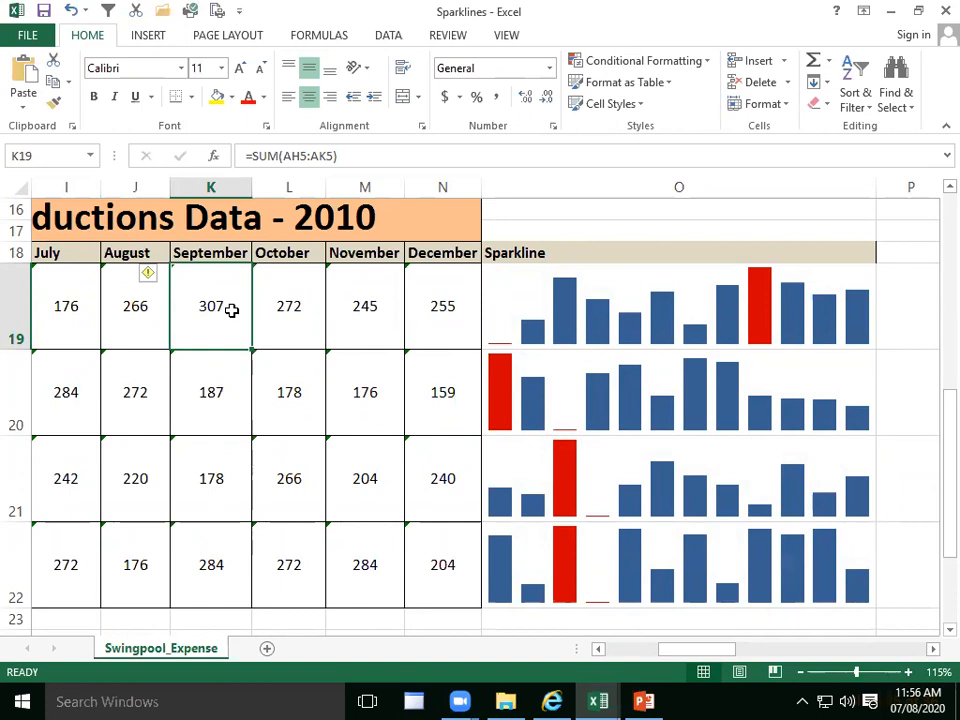
pyautogui.write('200')
pyautogui.press('Return')
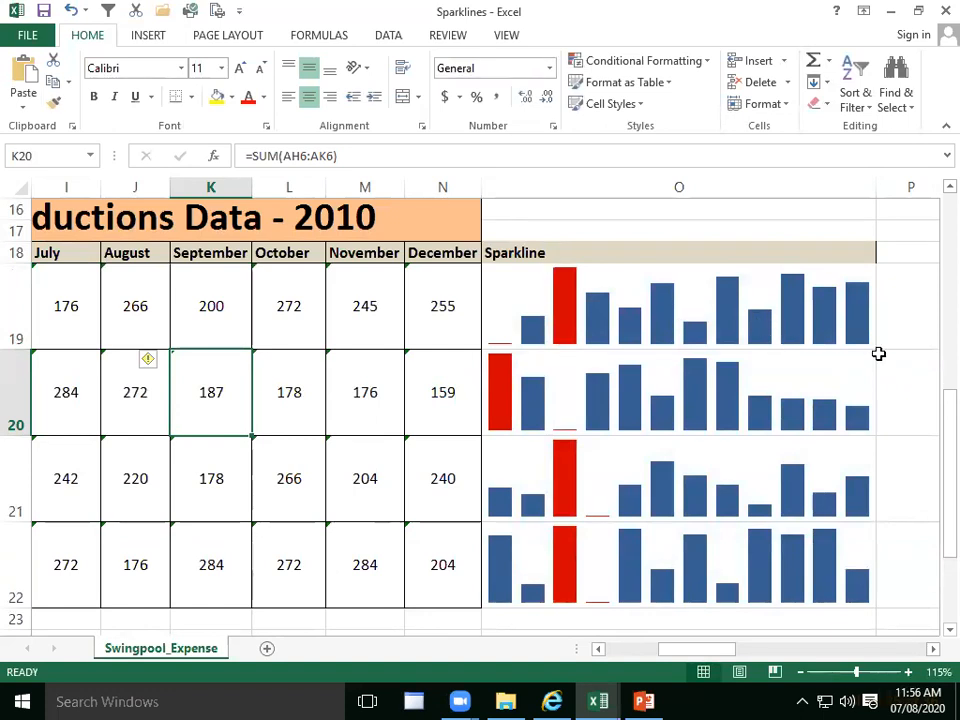
pyautogui.click(316, 479)
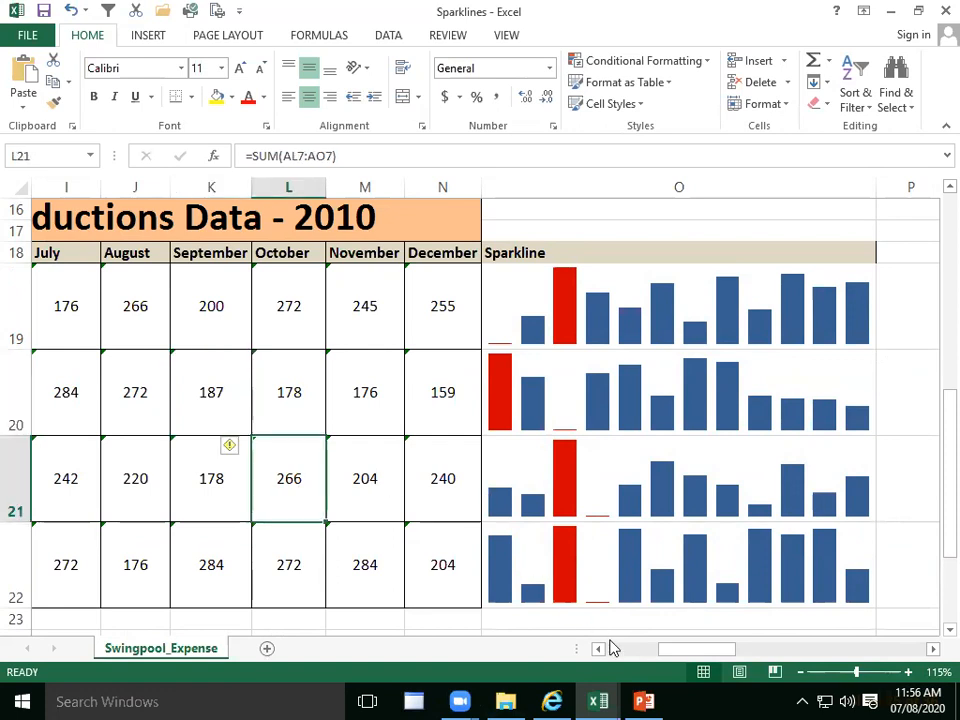
# - Examine the monthly production figures and their formulas across the four product rows, starting from January
pyautogui.moveTo(696, 657); pyautogui.dragTo(634, 653)
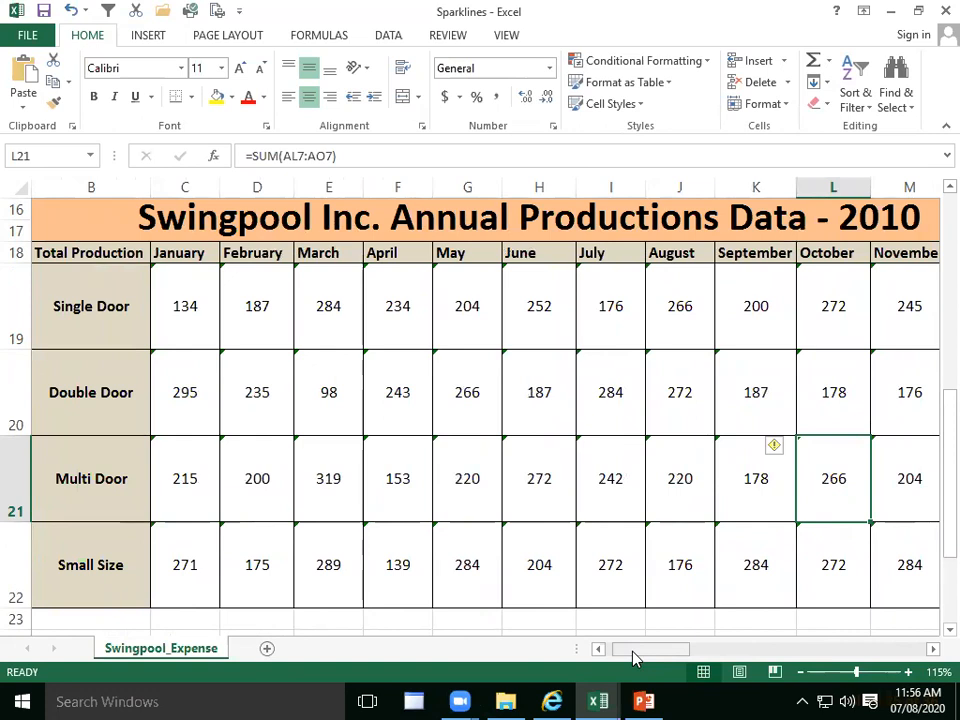
pyautogui.click(542, 526)
pyautogui.click(707, 456)
pyautogui.click(597, 389)
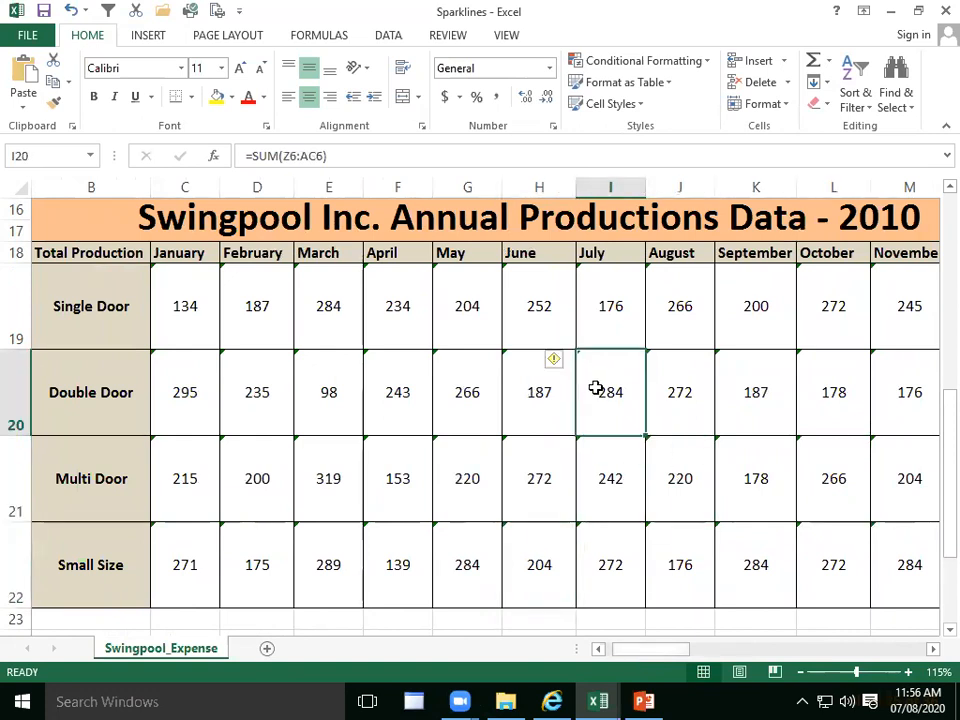
pyautogui.click(650, 503)
pyautogui.click(756, 480)
pyautogui.click(849, 561)
pyautogui.click(680, 565)
pyautogui.click(465, 418)
pyautogui.click(330, 392)
pyautogui.click(185, 310)
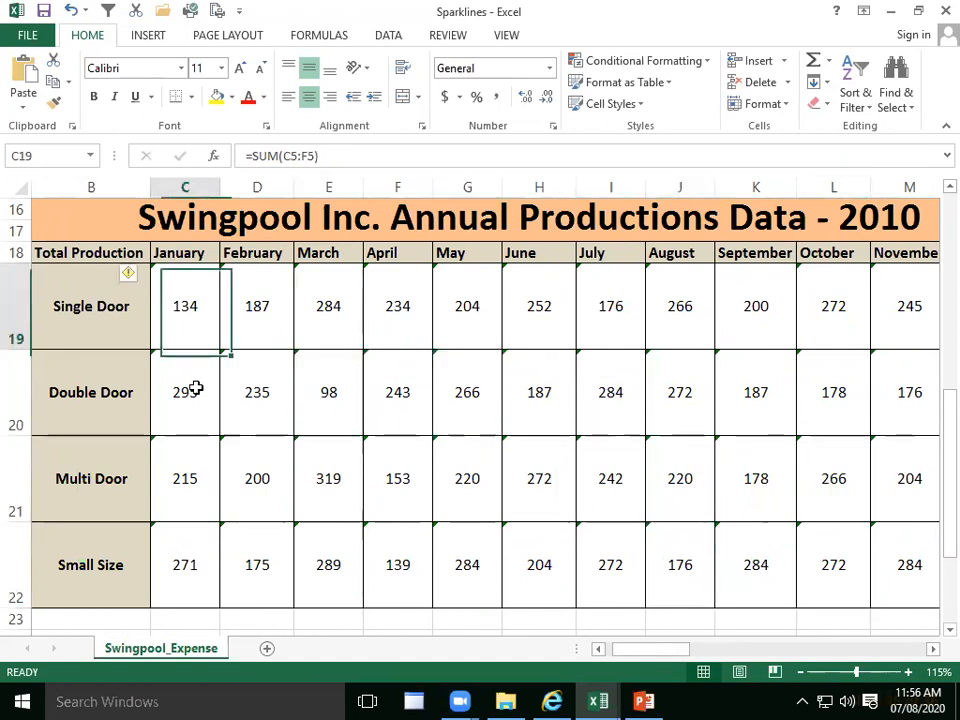
pyautogui.click(328, 478)
pyautogui.click(437, 360)
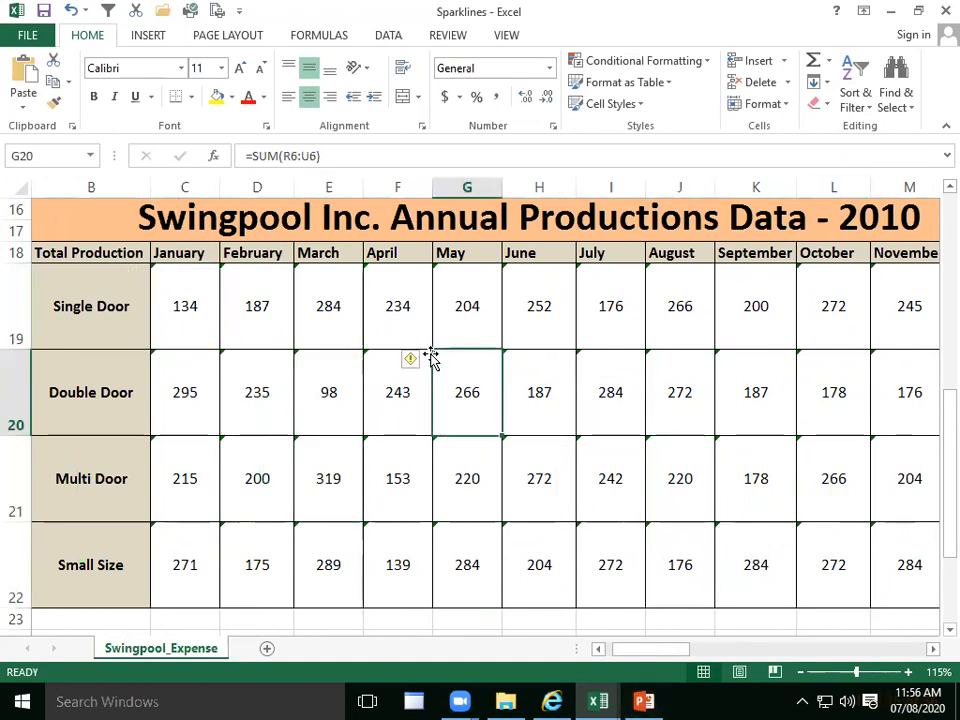
pyautogui.click(440, 512)
pyautogui.click(540, 553)
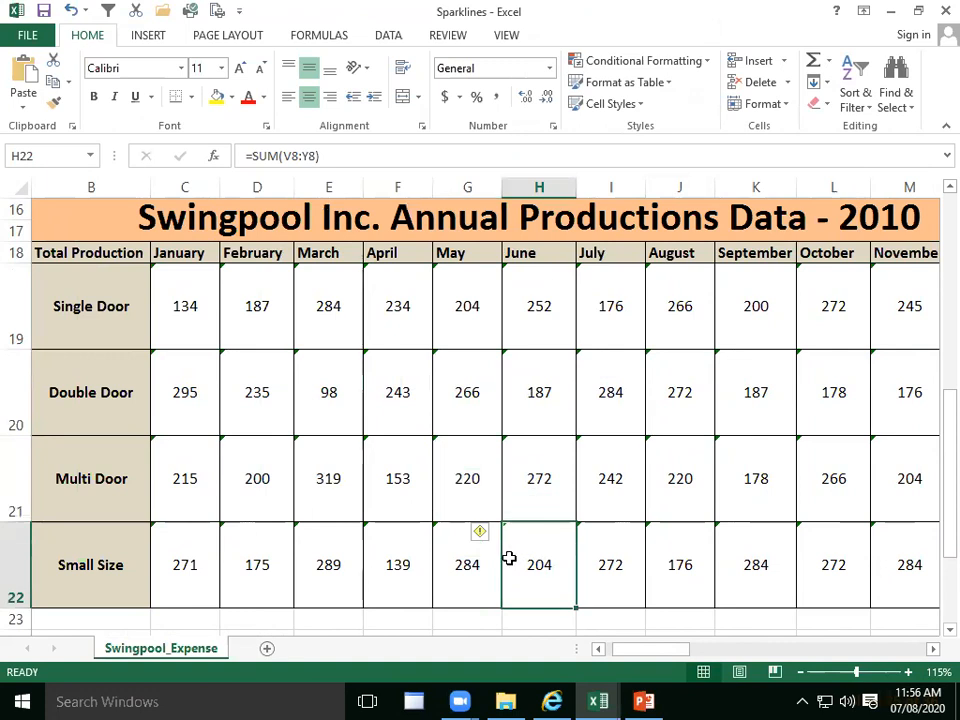
# - Examine the Small Size monthly production formulas, the four product labels, and the October formula for Double Door
pyautogui.click(455, 566)
pyautogui.click(266, 568)
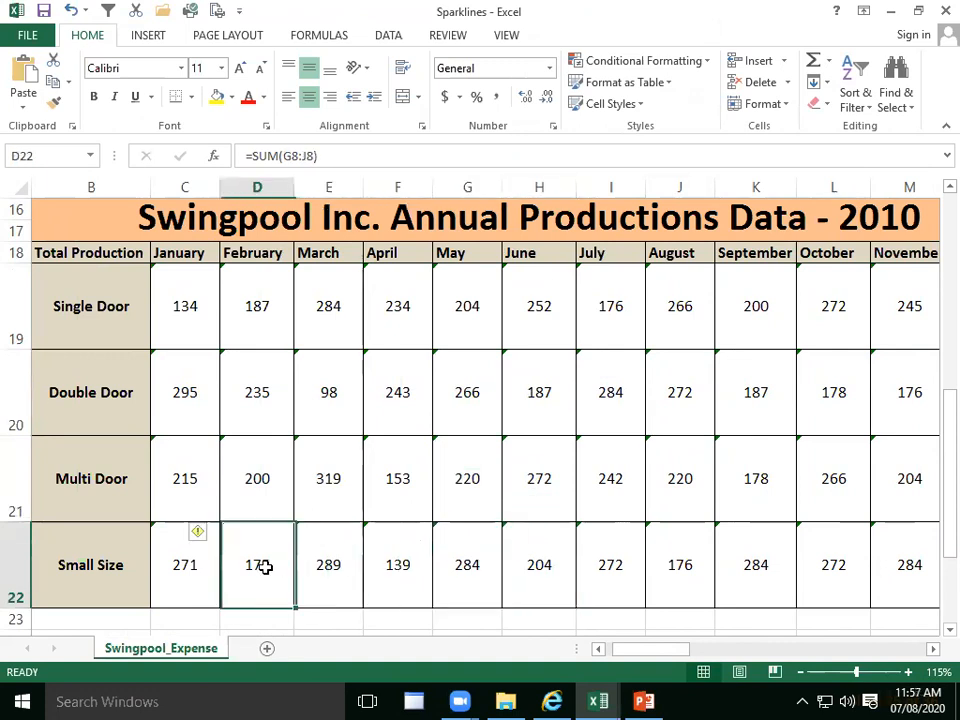
pyautogui.click(200, 572)
pyautogui.click(96, 578)
pyautogui.click(78, 478)
pyautogui.click(80, 395)
pyautogui.click(86, 304)
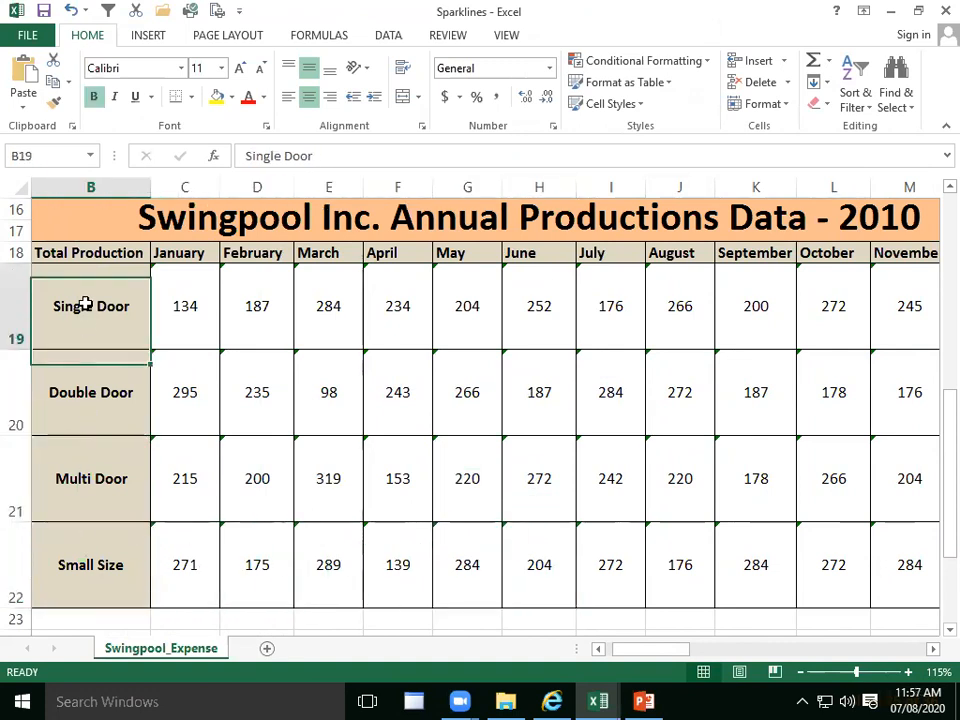
pyautogui.click(398, 487)
pyautogui.click(604, 557)
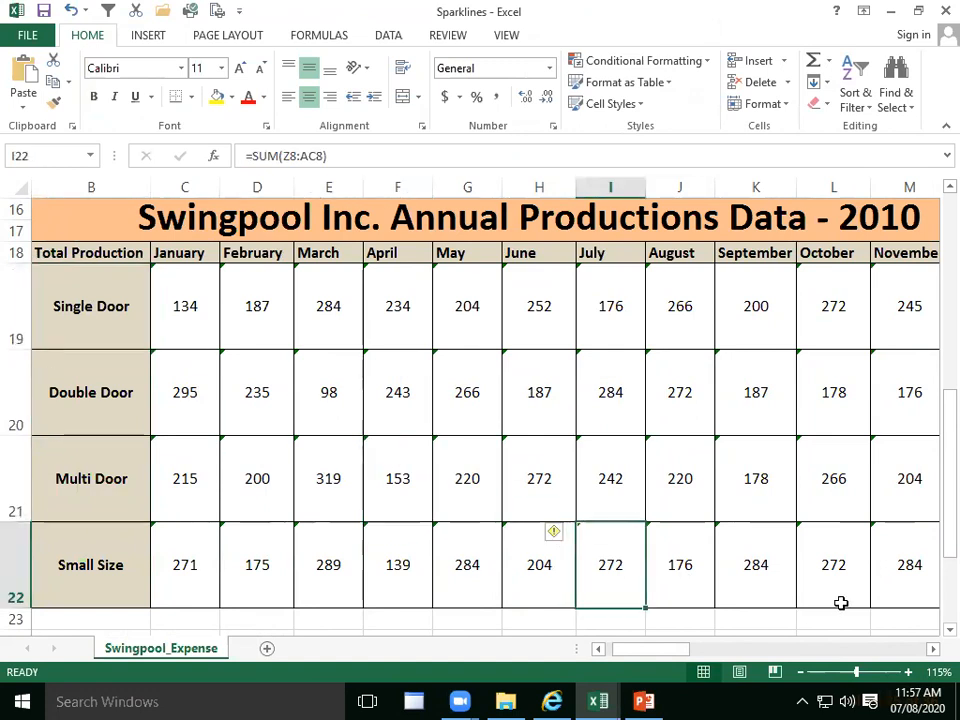
pyautogui.click(841, 603)
pyautogui.click(825, 395)
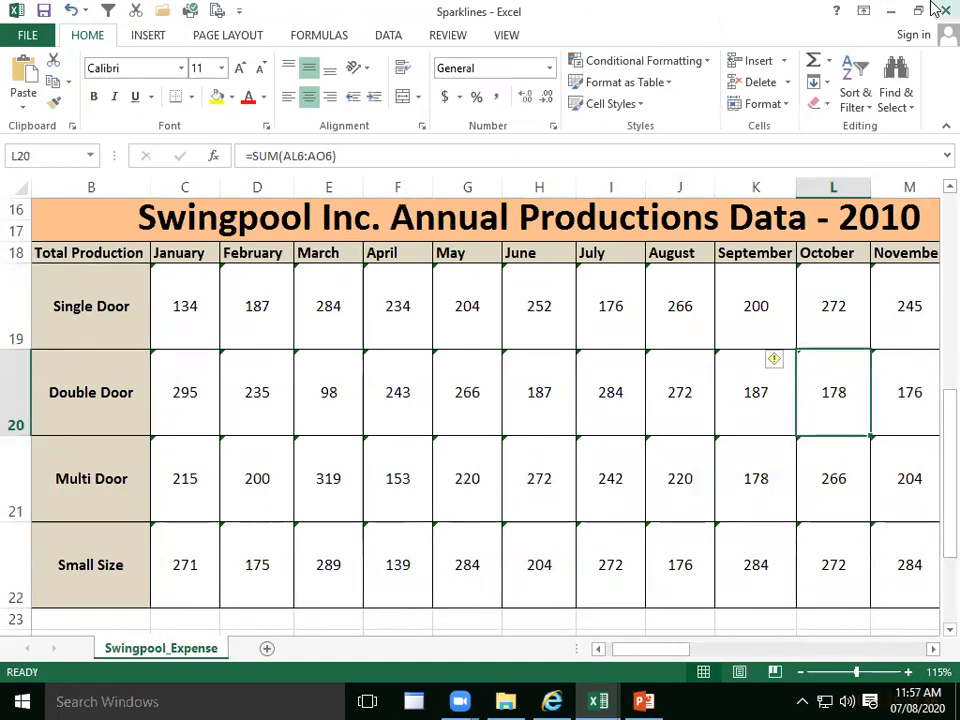
# - Close the Sparklines workbook and return to the quarterly sales pie chart on Sheet1 of Book1
pyautogui.click(934, 8)
pyautogui.click(472, 376)
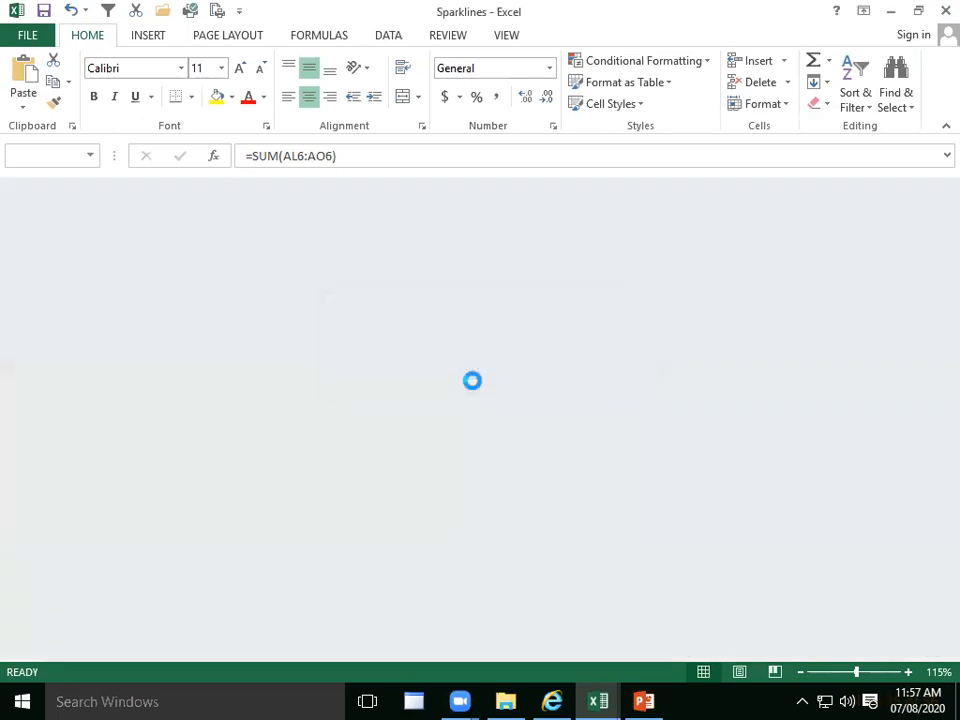
pyautogui.click(840, 298)
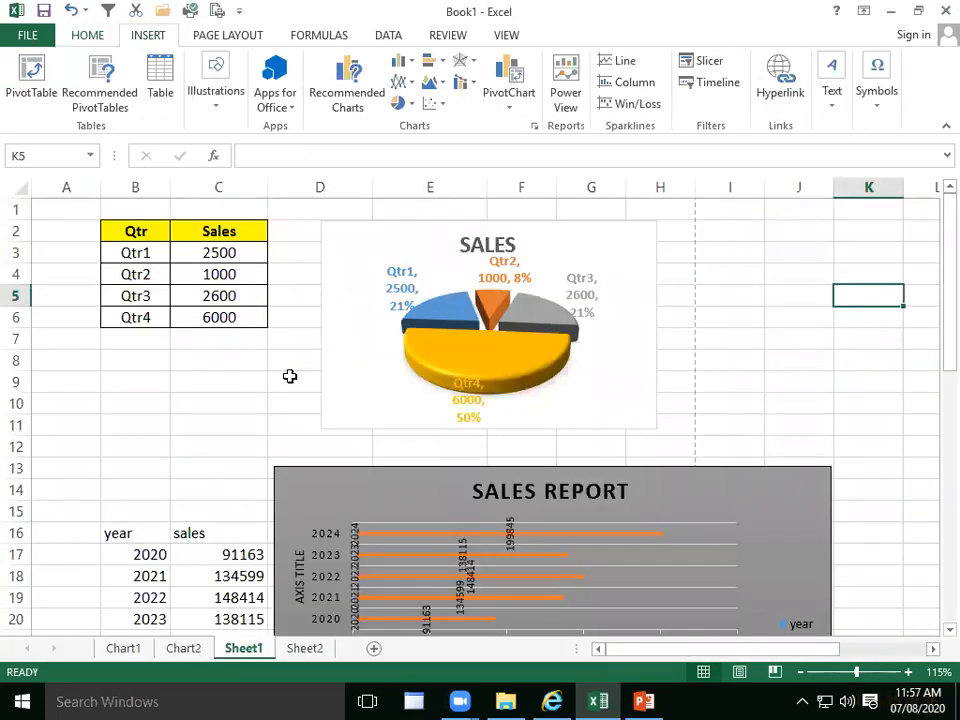